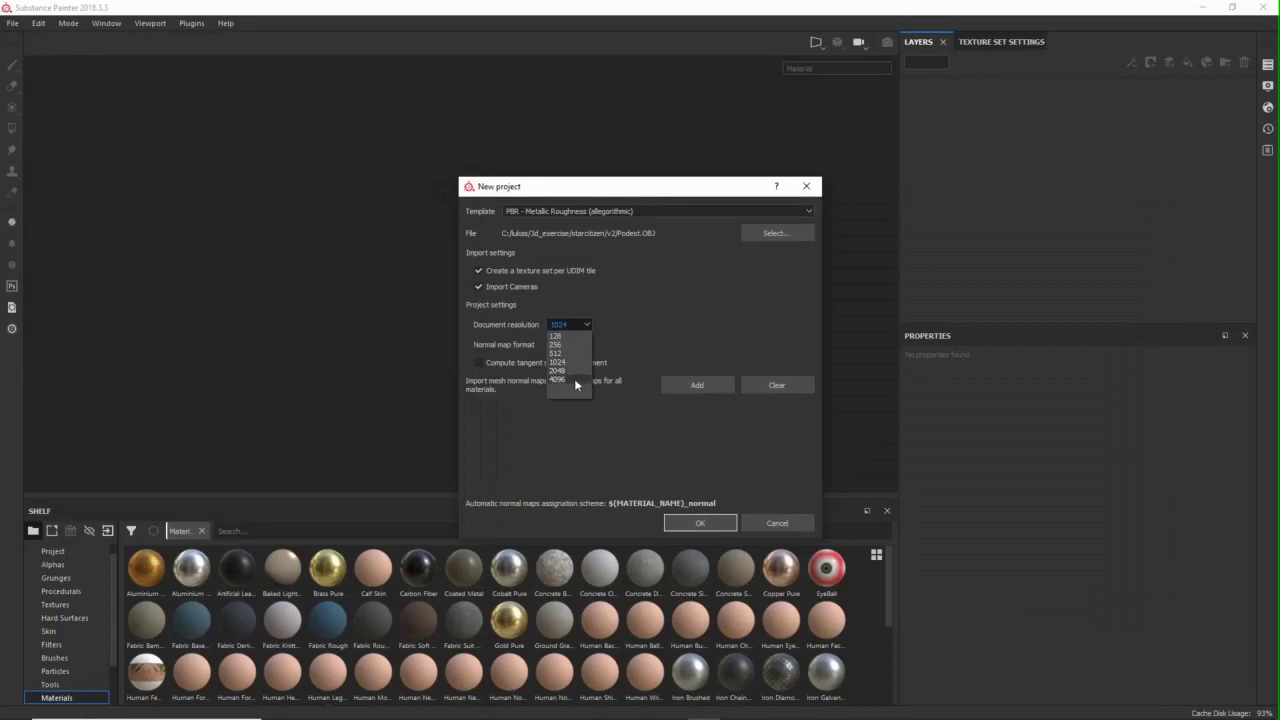
- Set the new project's document resolution to 4096 and create the project from the selected podium mesh
left_click(573, 372)
left_click(695, 522)
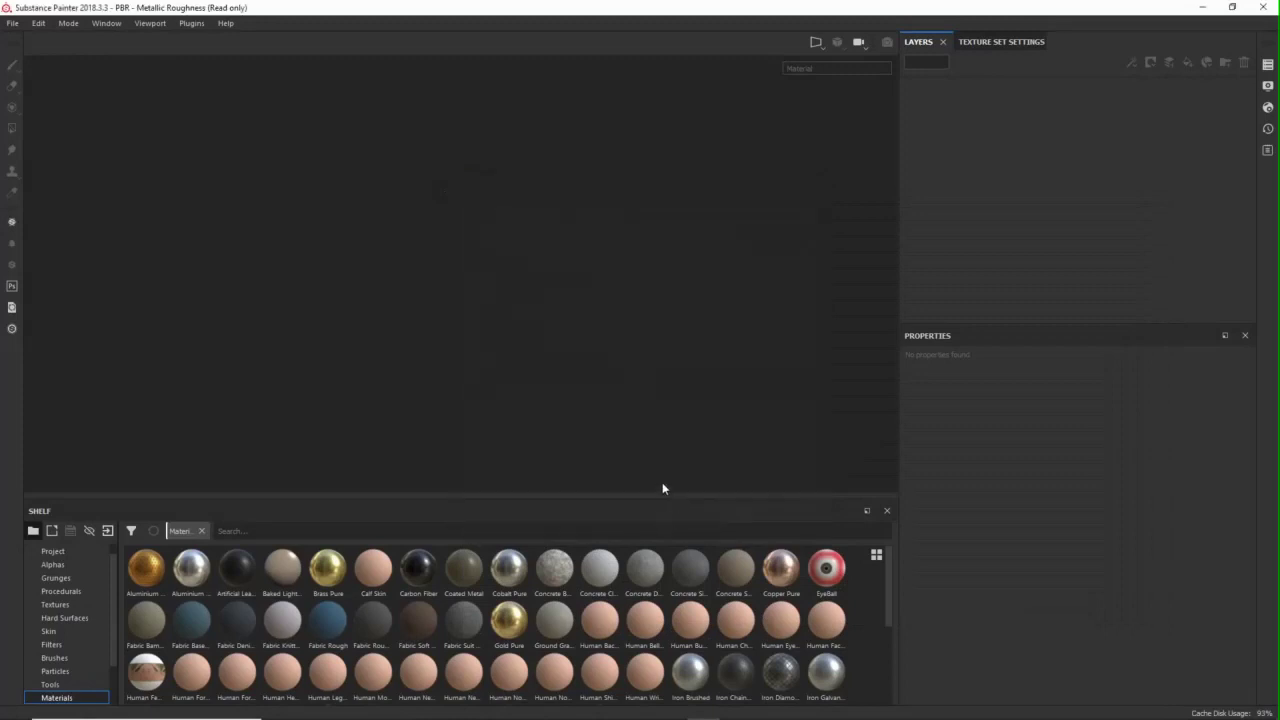
left_click_drag(590, 200, 560, 285, "alt")
scroll(597, 317, "up", 3)
scroll(525, 245, "down", 4)
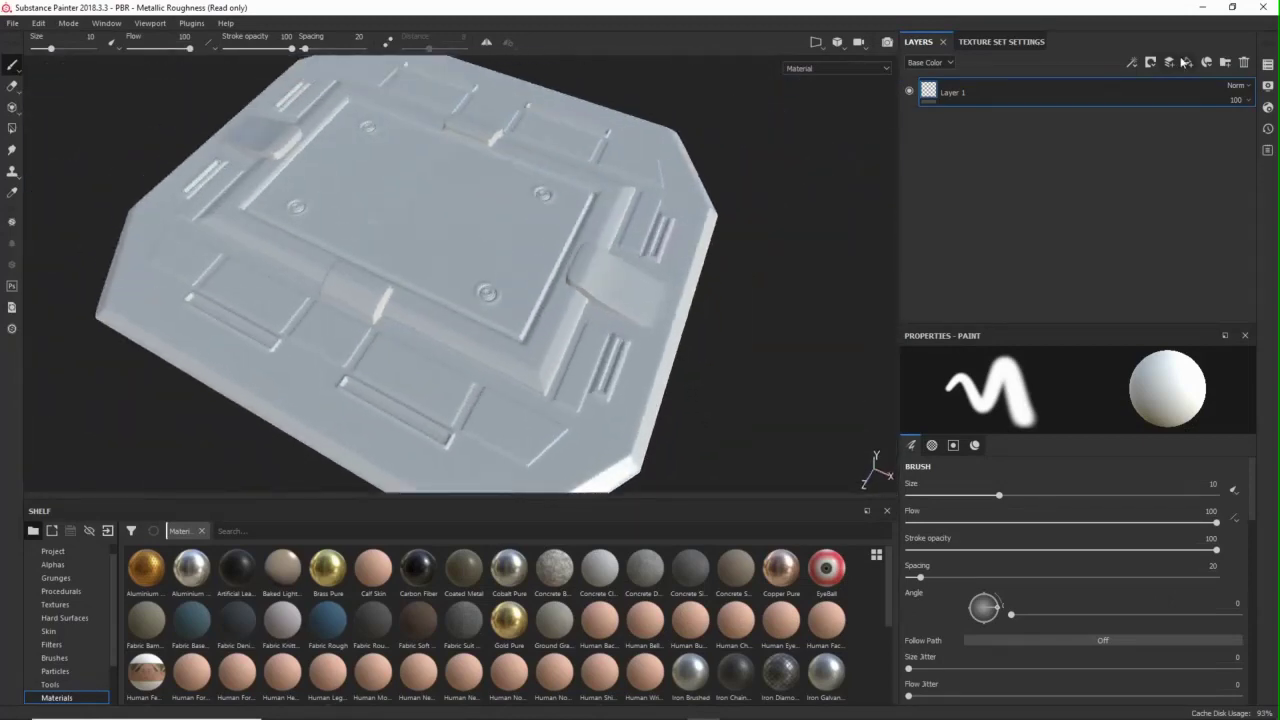
- Open the mesh map baking settings and set the output size to 4096
left_click(1028, 47)
left_click(1205, 275)
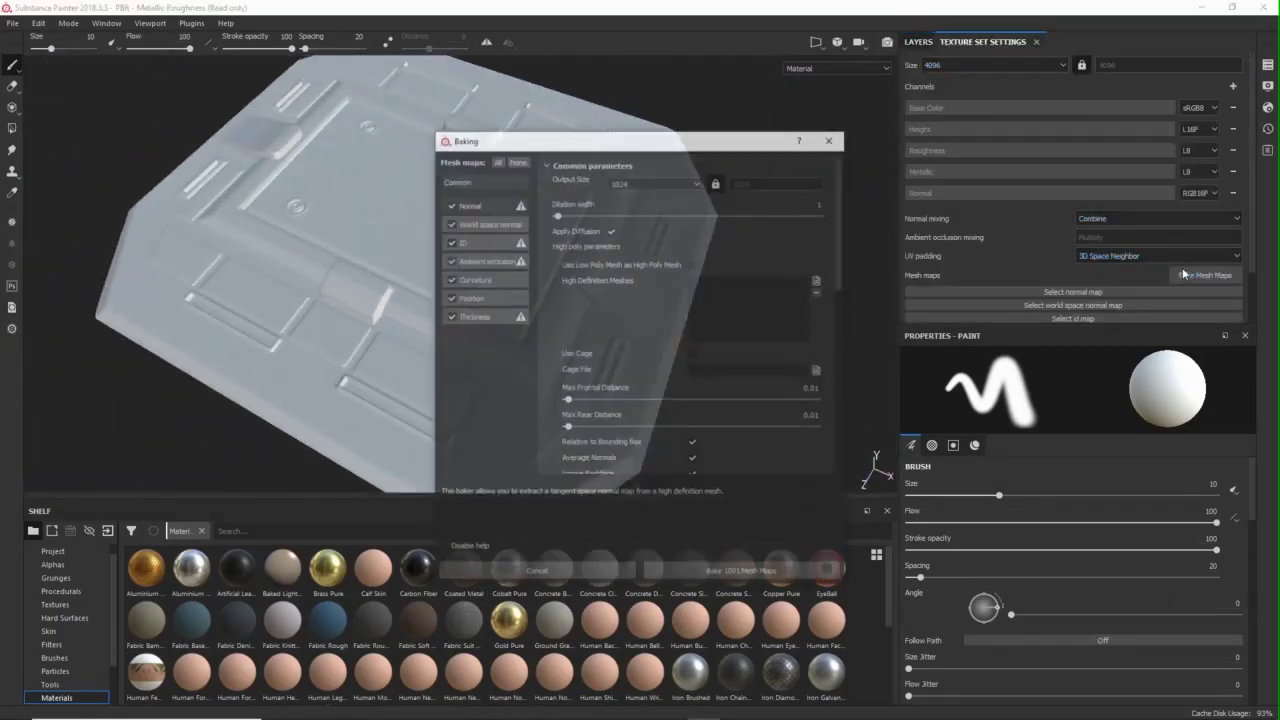
left_click(653, 180)
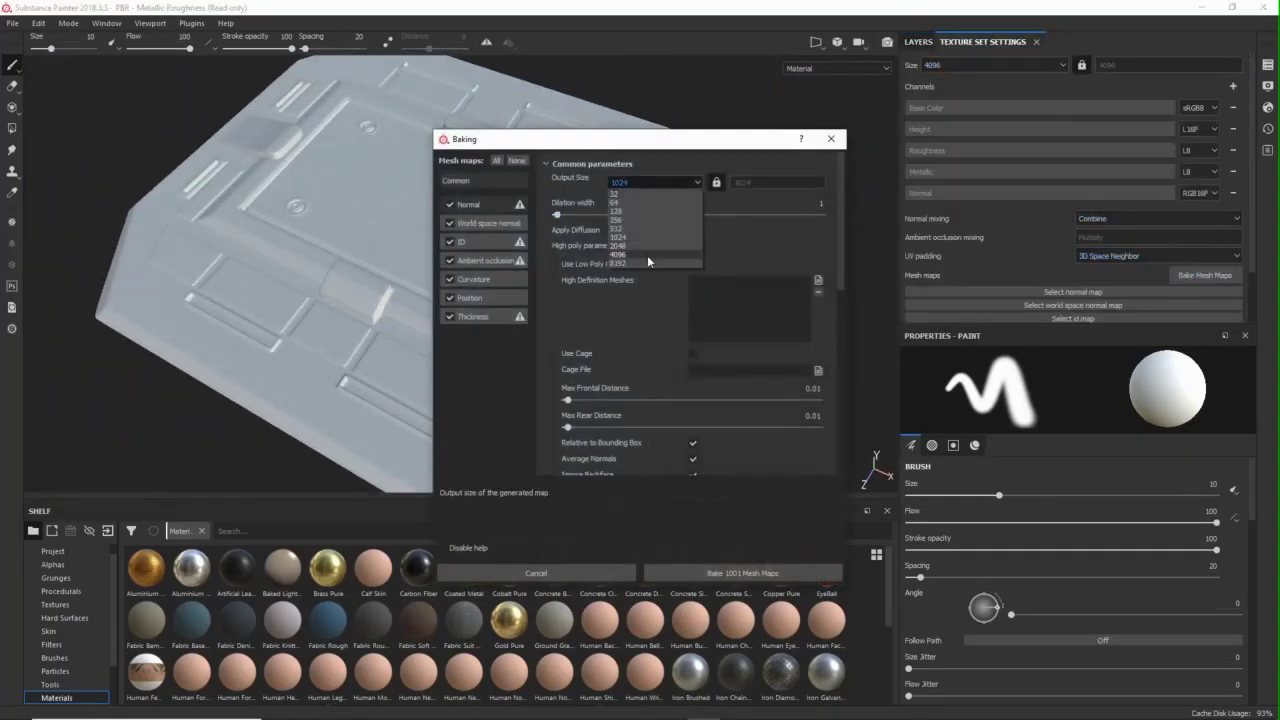
left_click(647, 255)
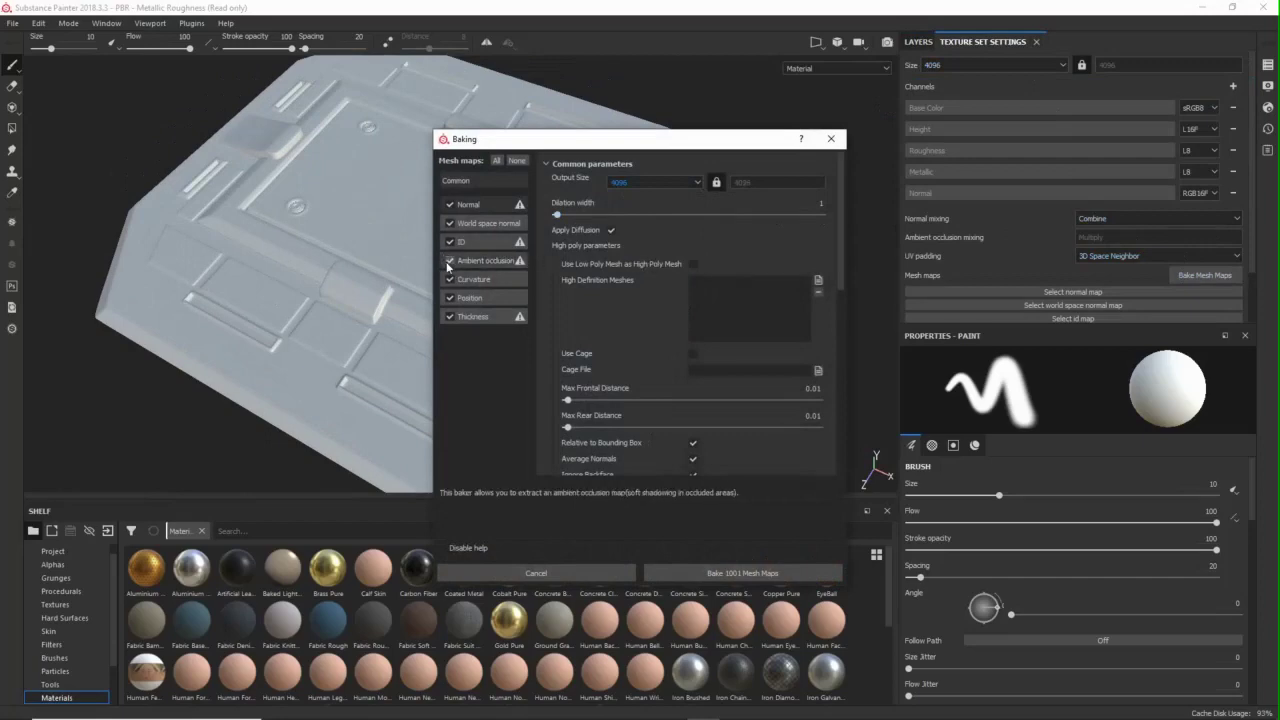
- Exclude the Thickness and ID maps from the bake and set antialiasing to Subsampling 4x4
left_click(449, 317)
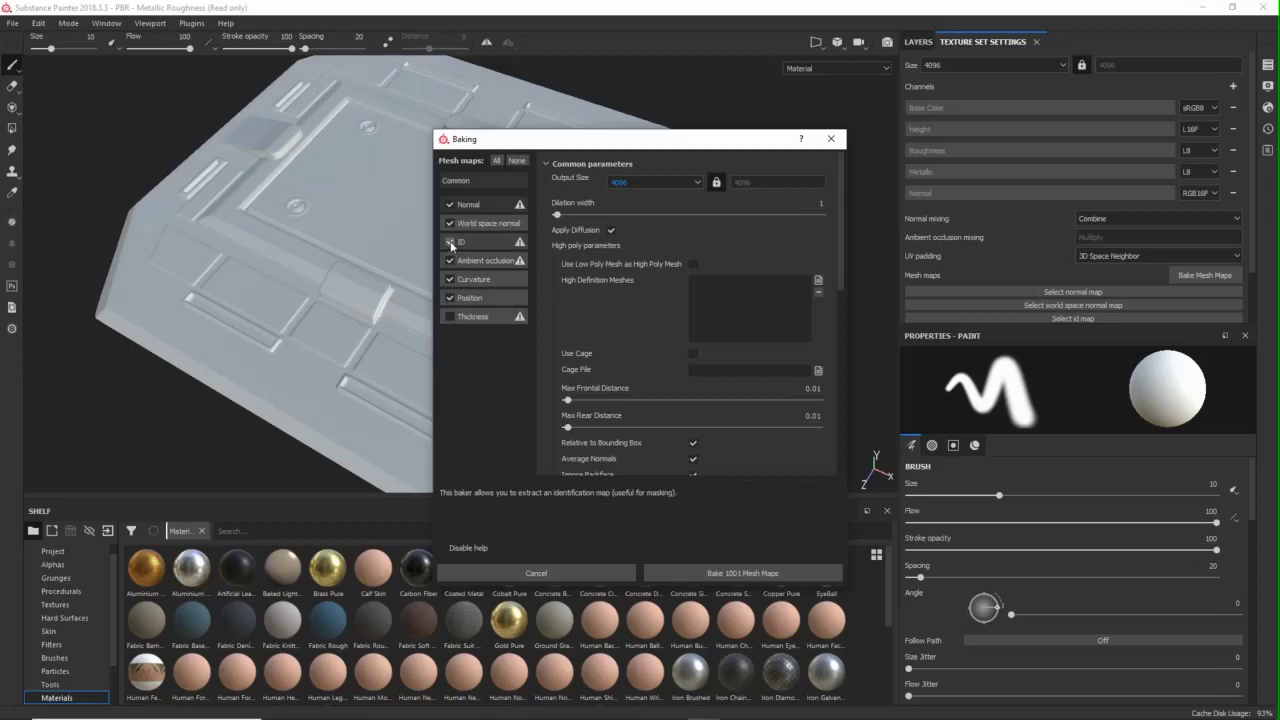
left_click(450, 242)
scroll(719, 439, "down", 3)
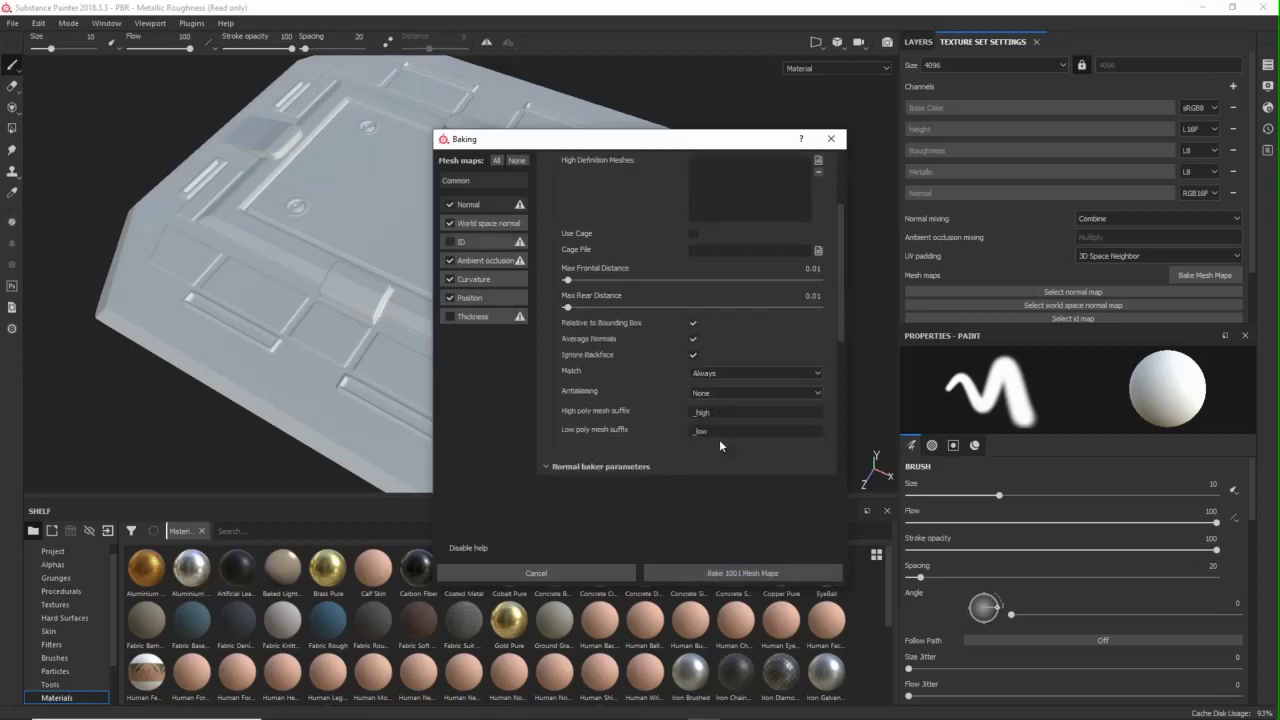
left_click(708, 394)
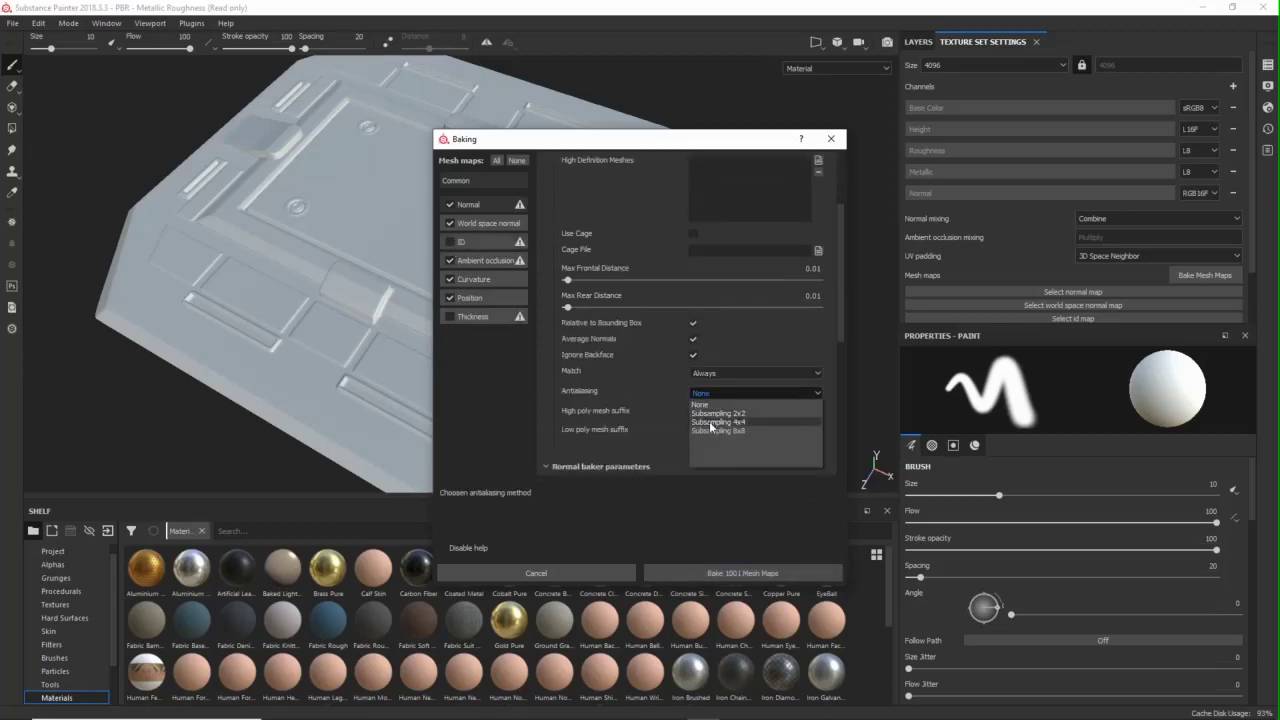
left_click(706, 419)
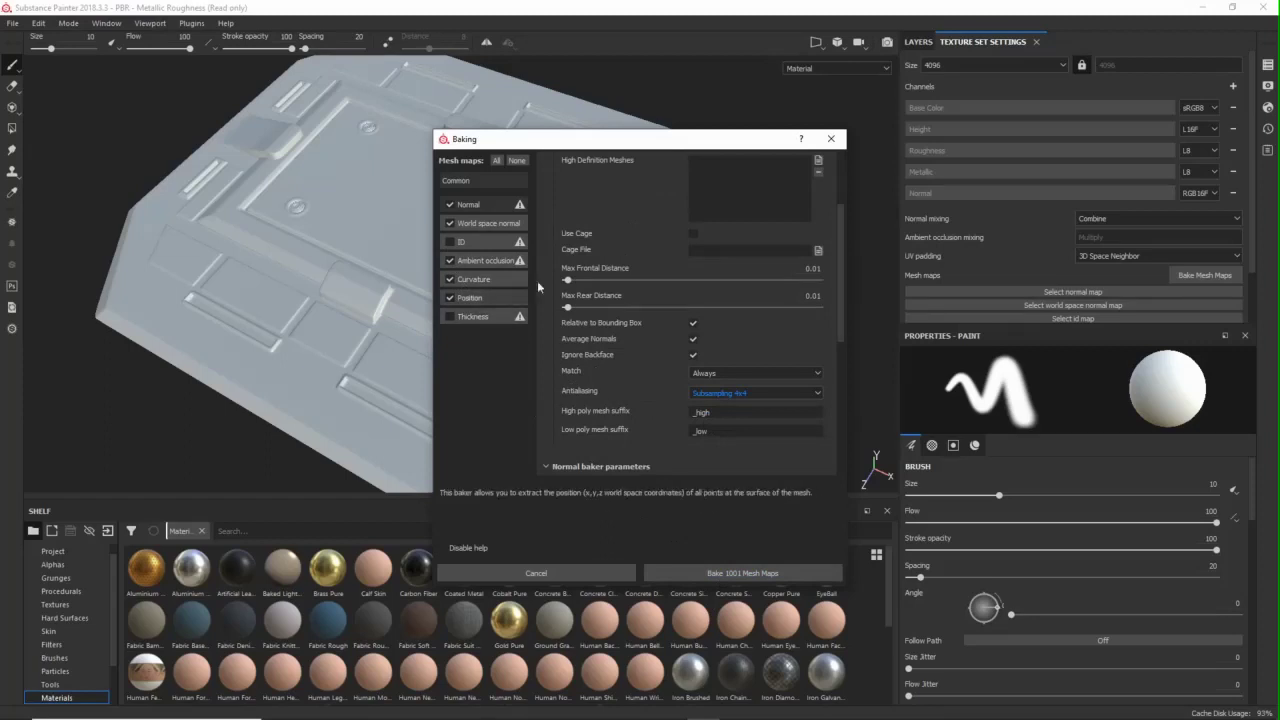
scroll(598, 250, "up", 3)
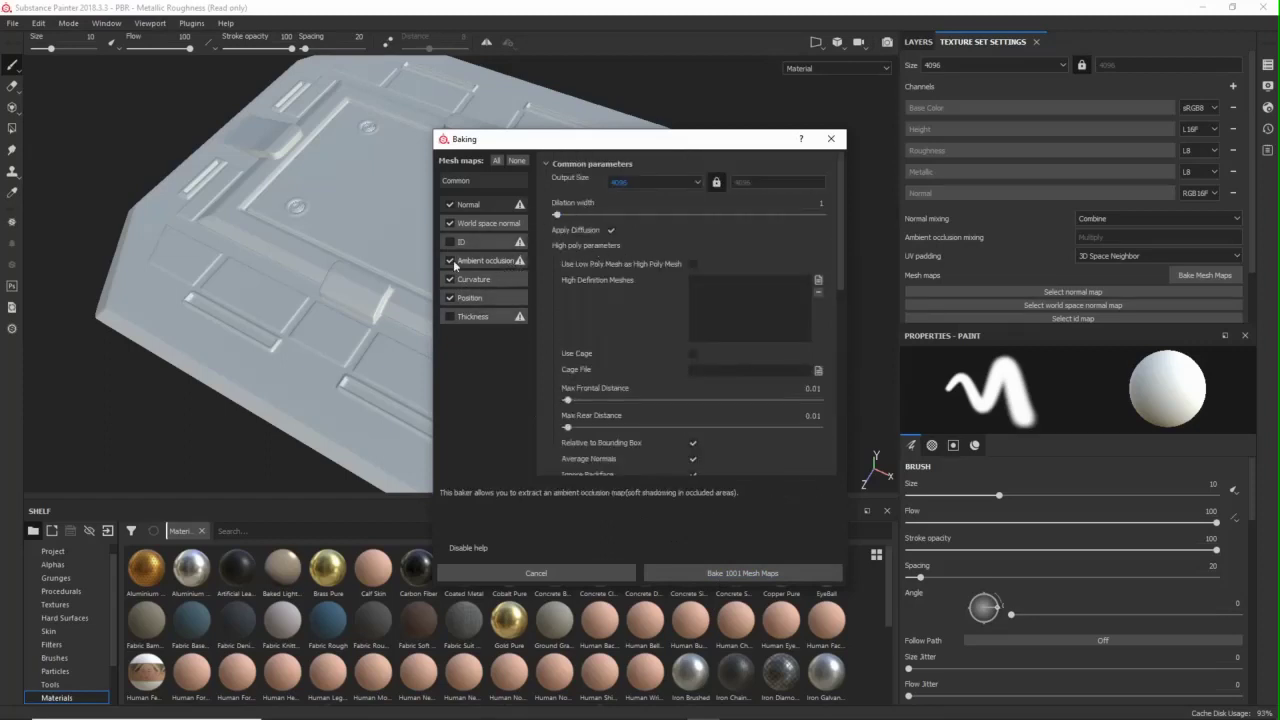
- Set the ambient occlusion baker's secondary rays to 106 and bake the mesh maps
left_click(489, 262)
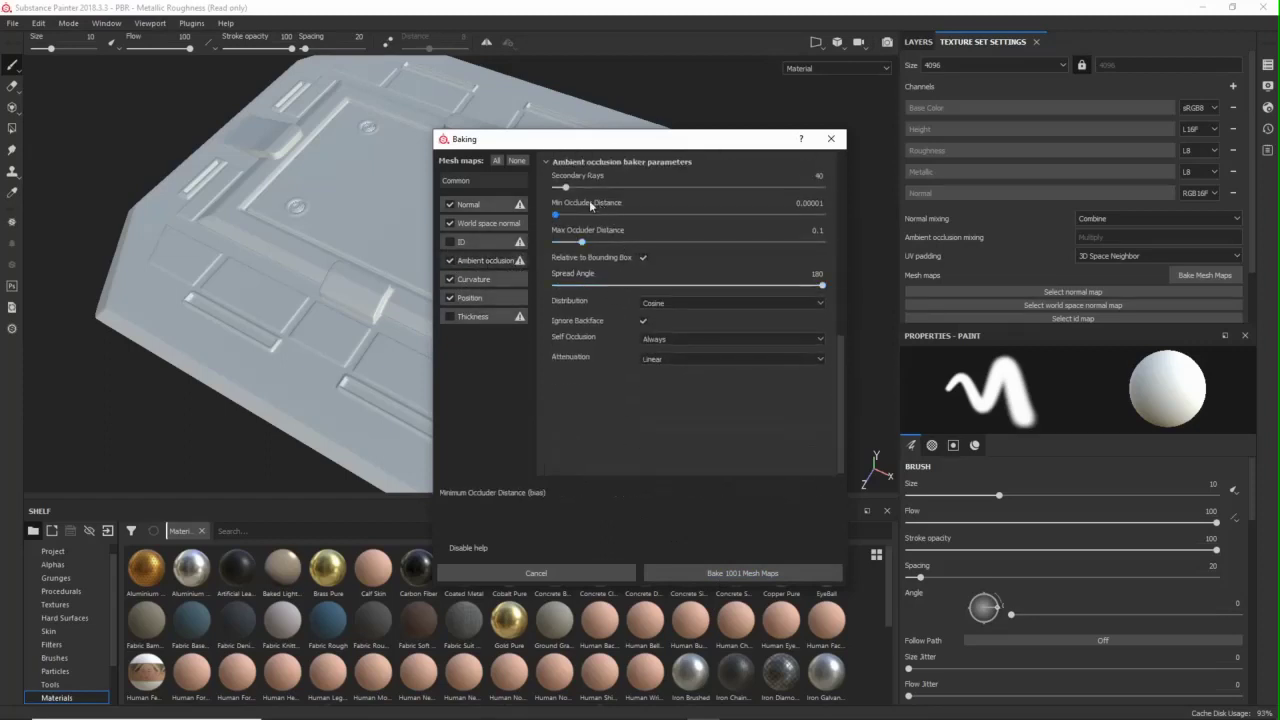
left_click_drag(566, 187, 586, 189)
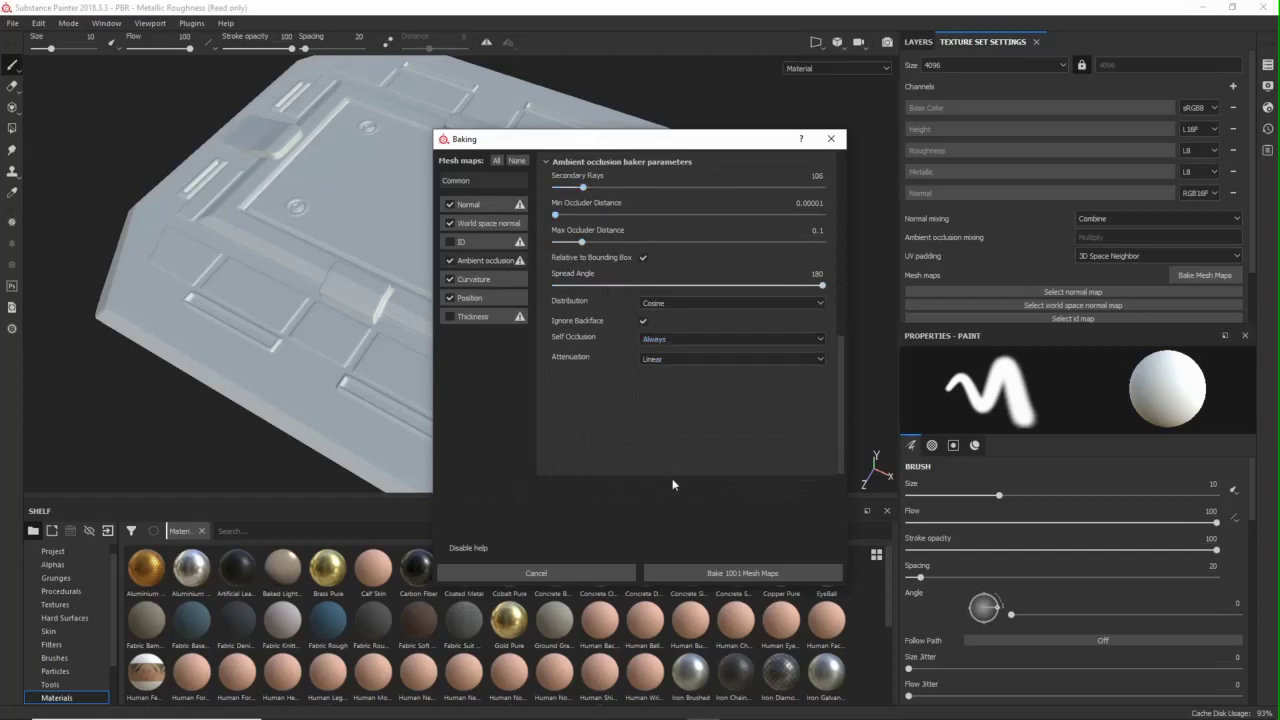
left_click(698, 573)
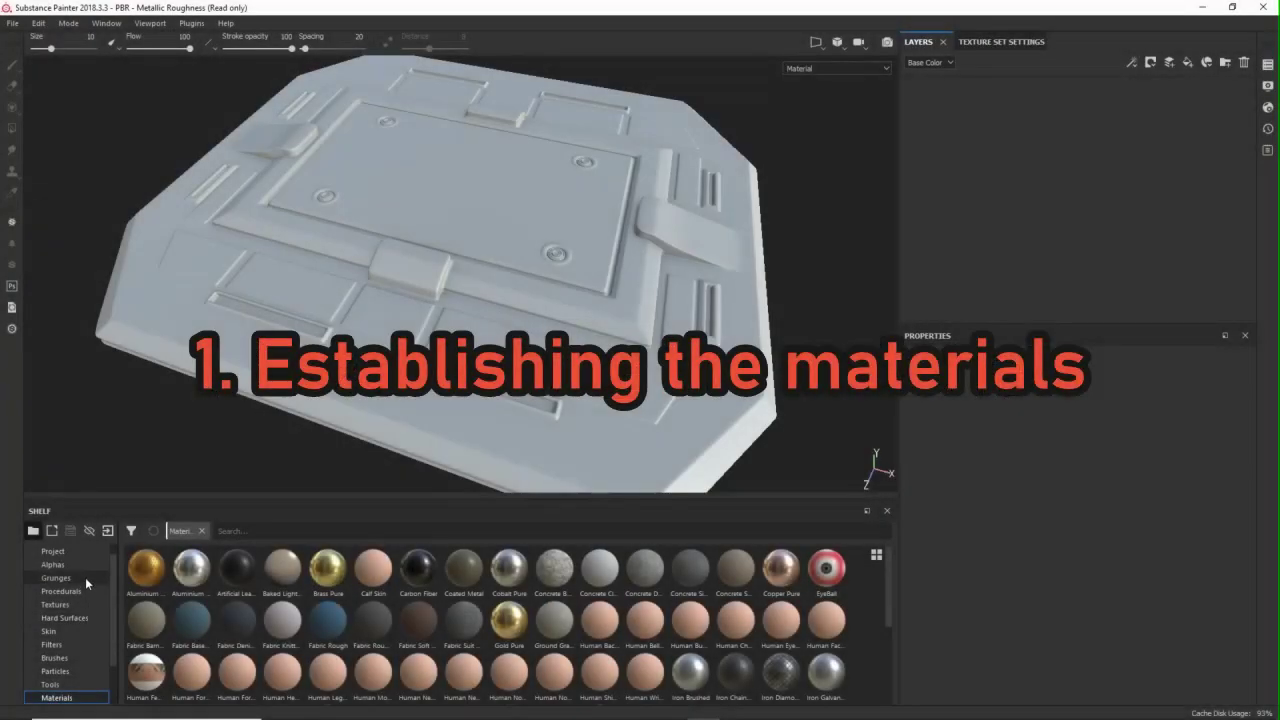
- Add a fill layer and raise its metallic value to 1 as the bare metal material
left_click(1188, 68)
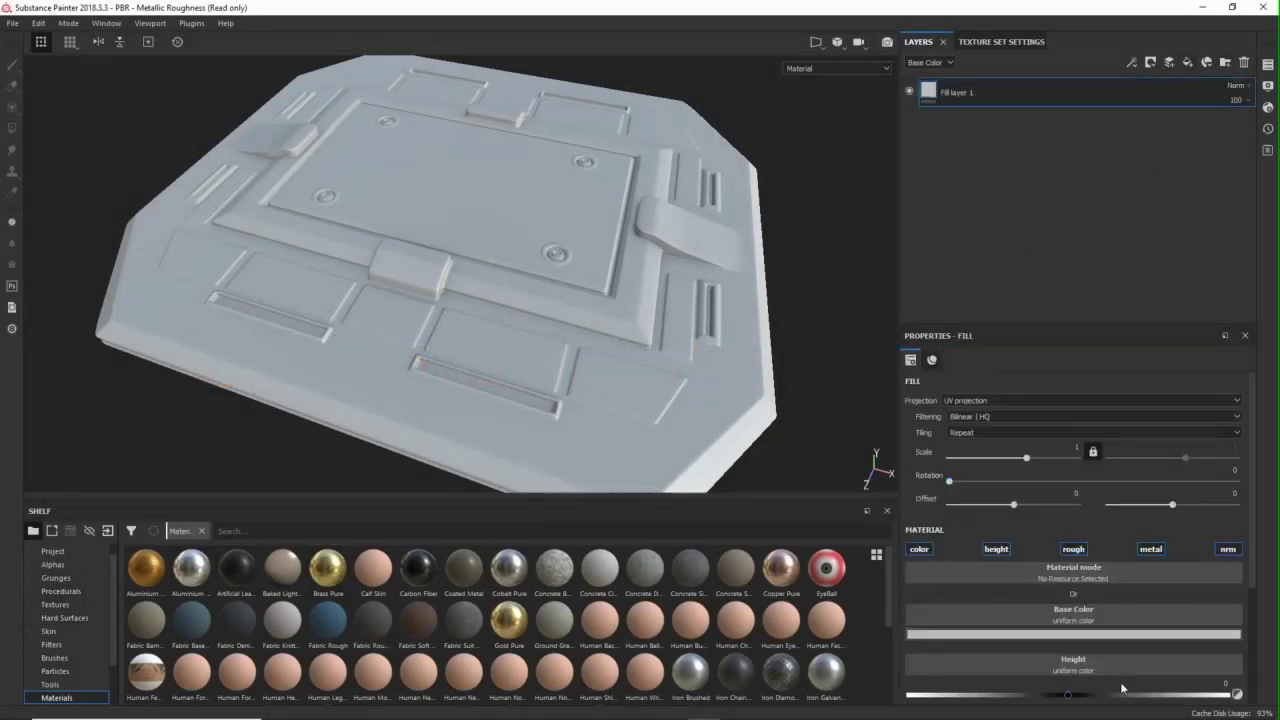
scroll(1118, 660, "down", 3)
left_click_drag(1153, 644, 1262, 642)
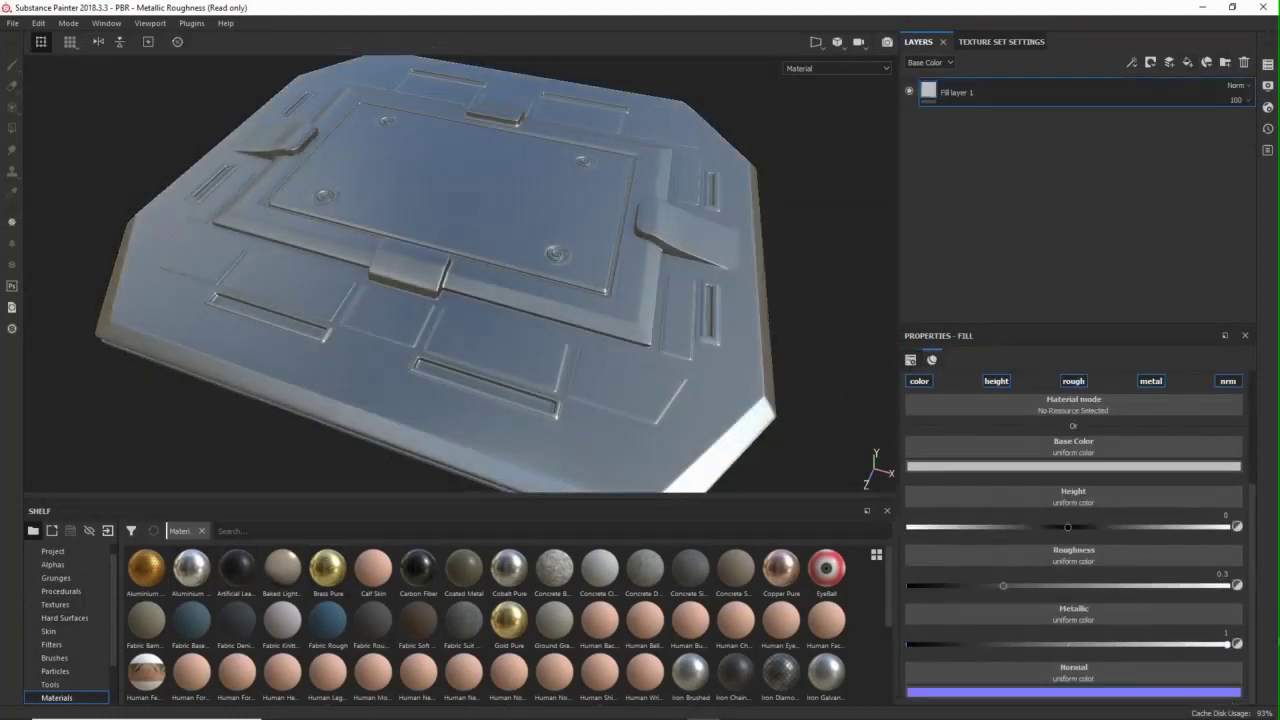
middle_click_drag(655, 381, 534, 386, "alt")
scroll(506, 404, "up", 2)
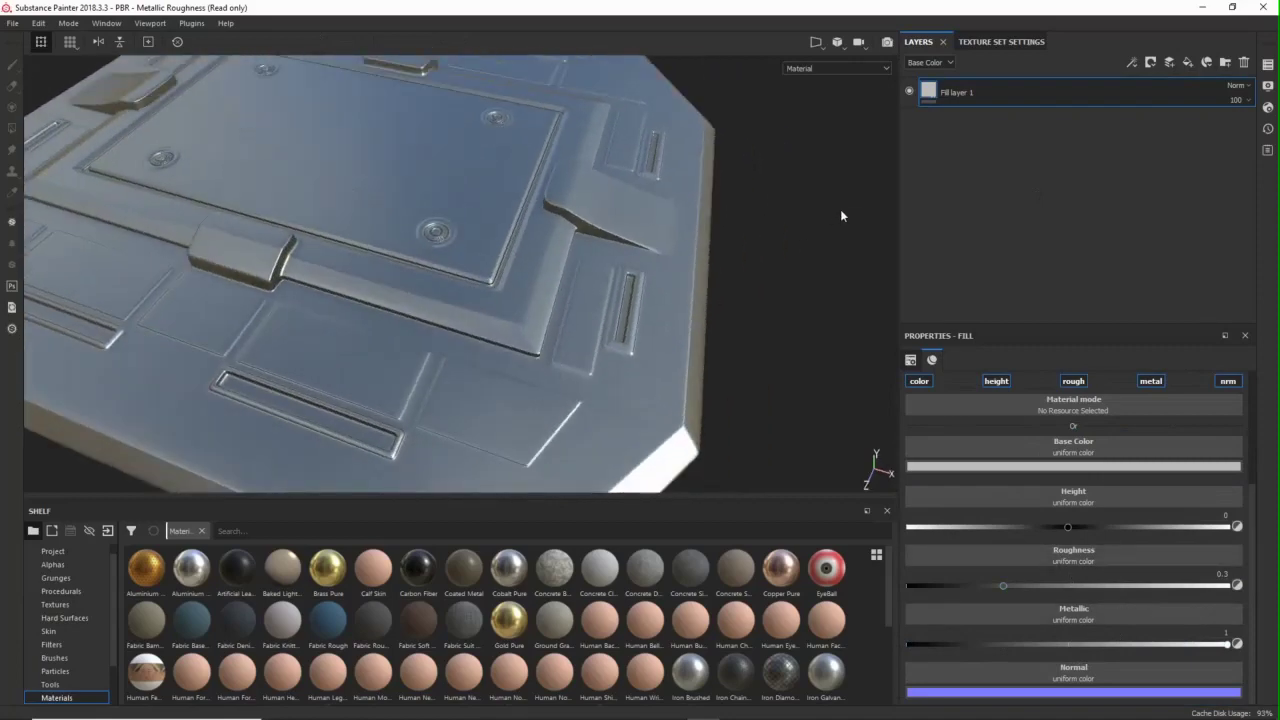
- Add a second fill layer, place it below the metallic fill layer and hide the metallic one
left_click(1187, 62)
left_click_drag(1080, 86, 1073, 139)
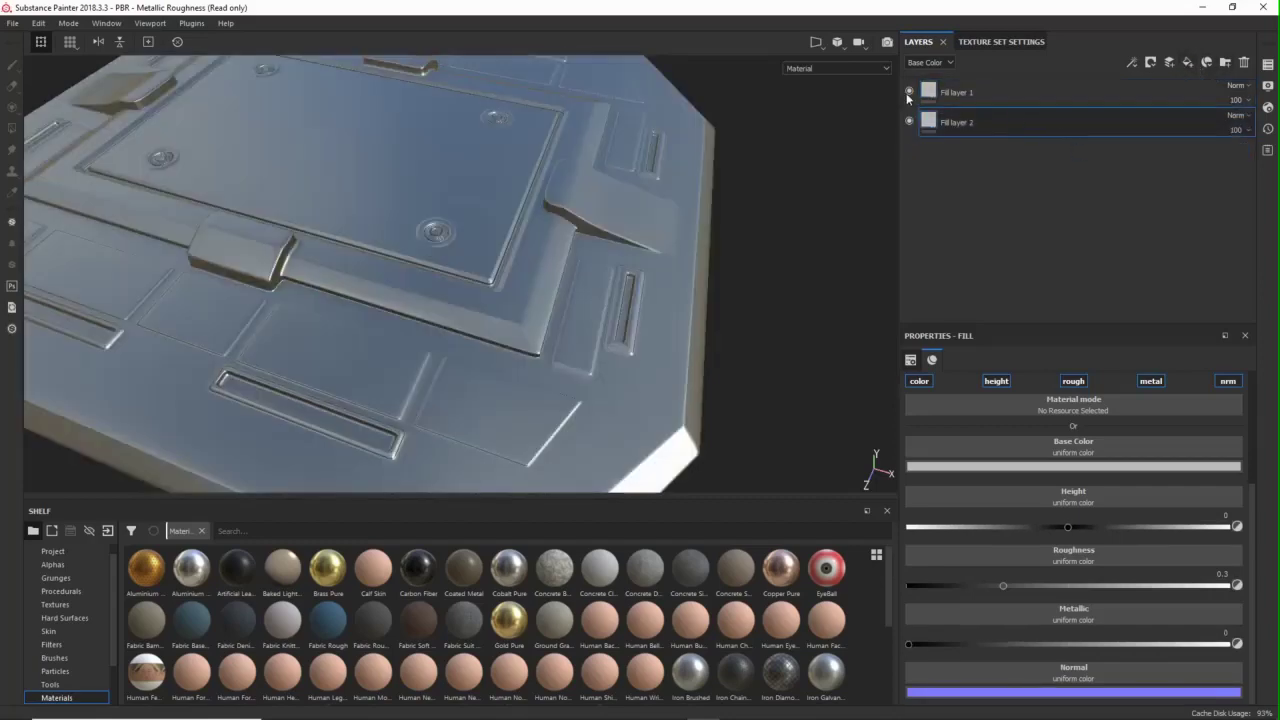
left_click(908, 92)
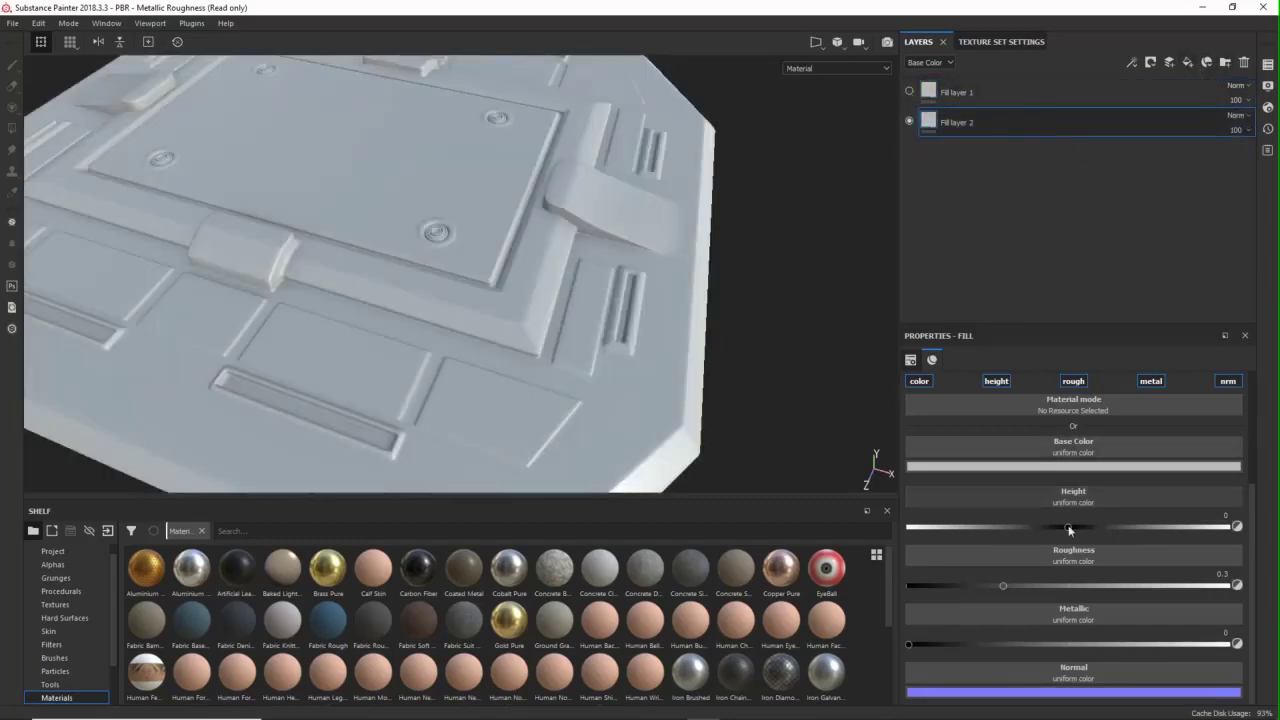
- Give the lower fill layer a dark, desaturated reddish-brown base color
left_click(1104, 471)
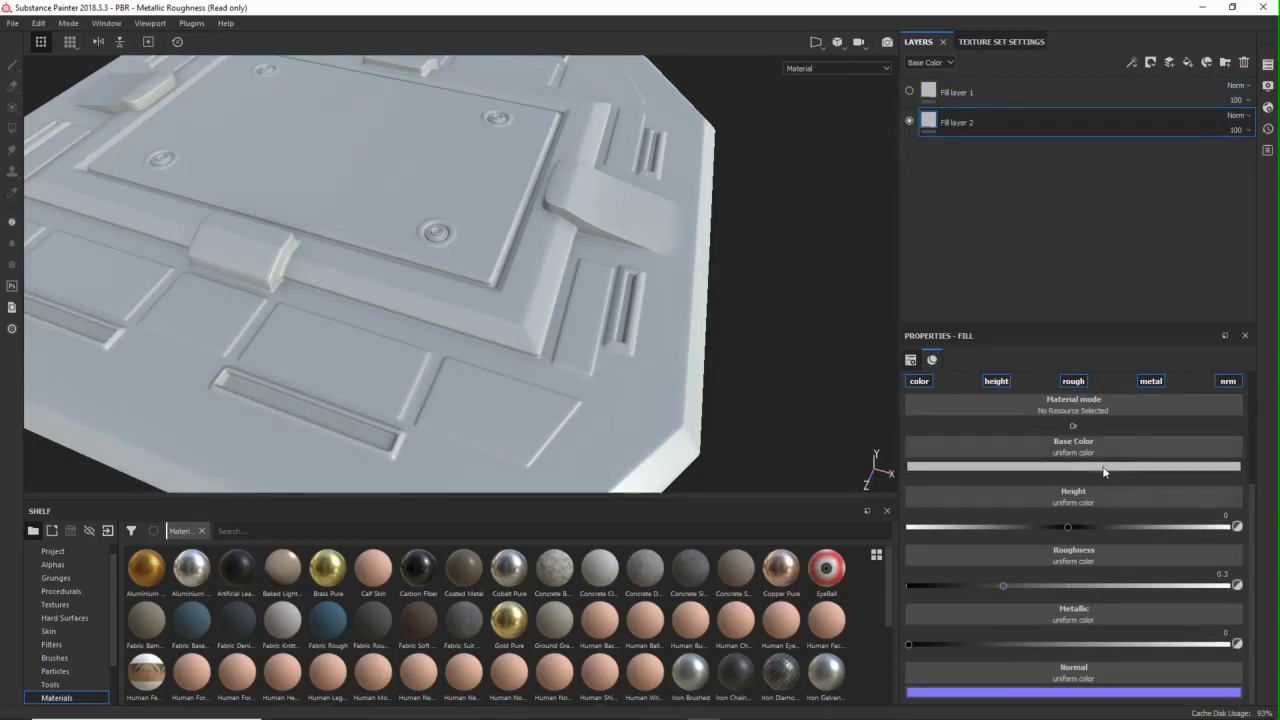
left_click_drag(1107, 556, 1118, 548)
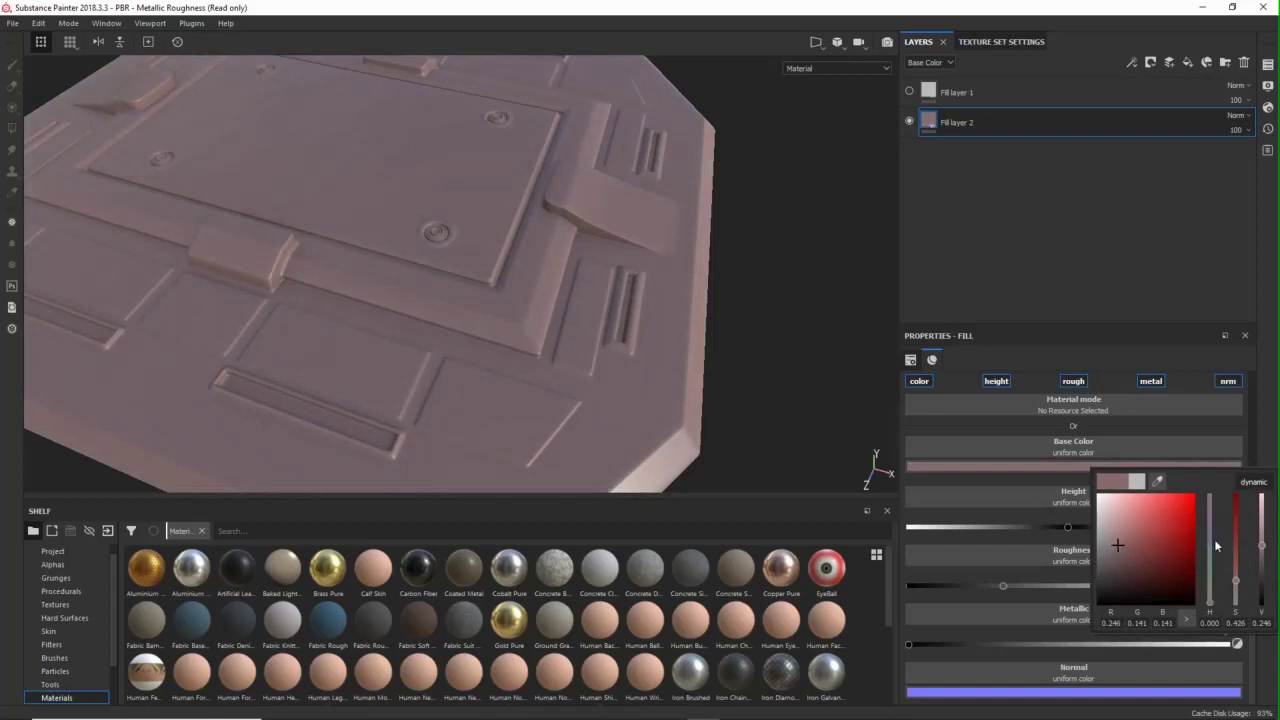
left_click(1108, 566)
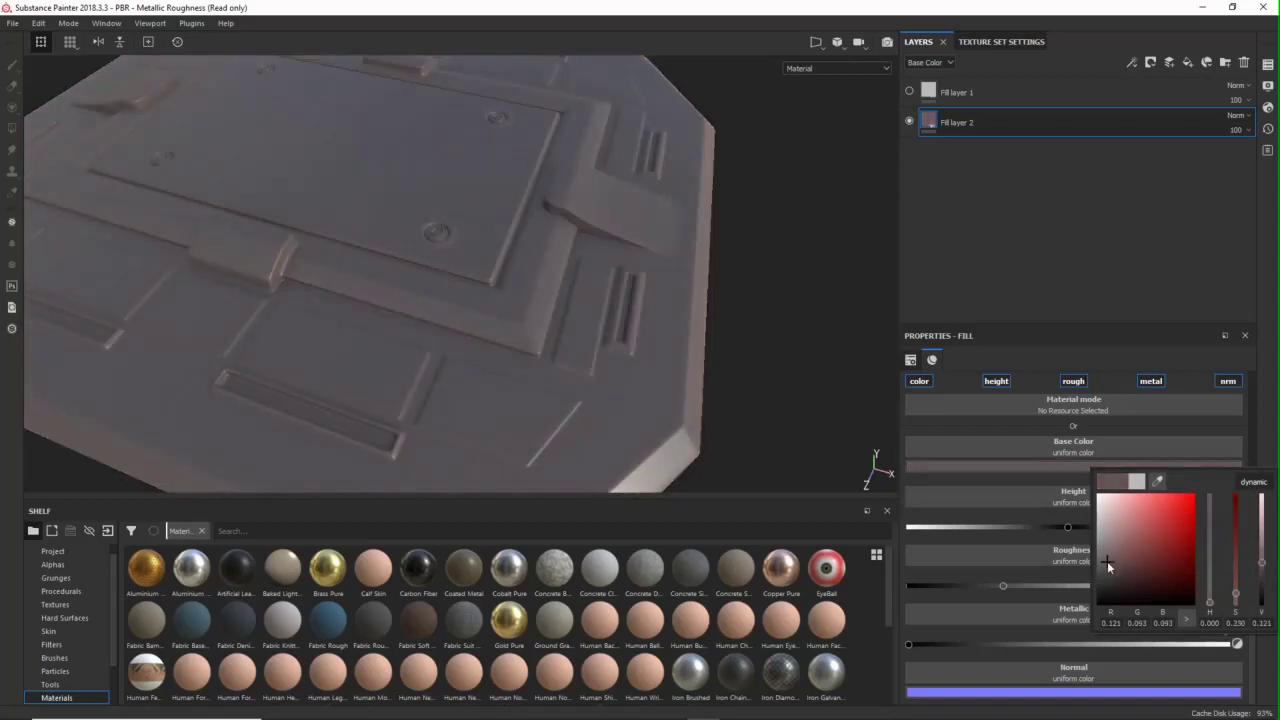
left_click(1112, 561)
- Set the roughness of the reddish-brown fill layer to about 0.39 and rotate the environment lighting
left_click(1136, 586)
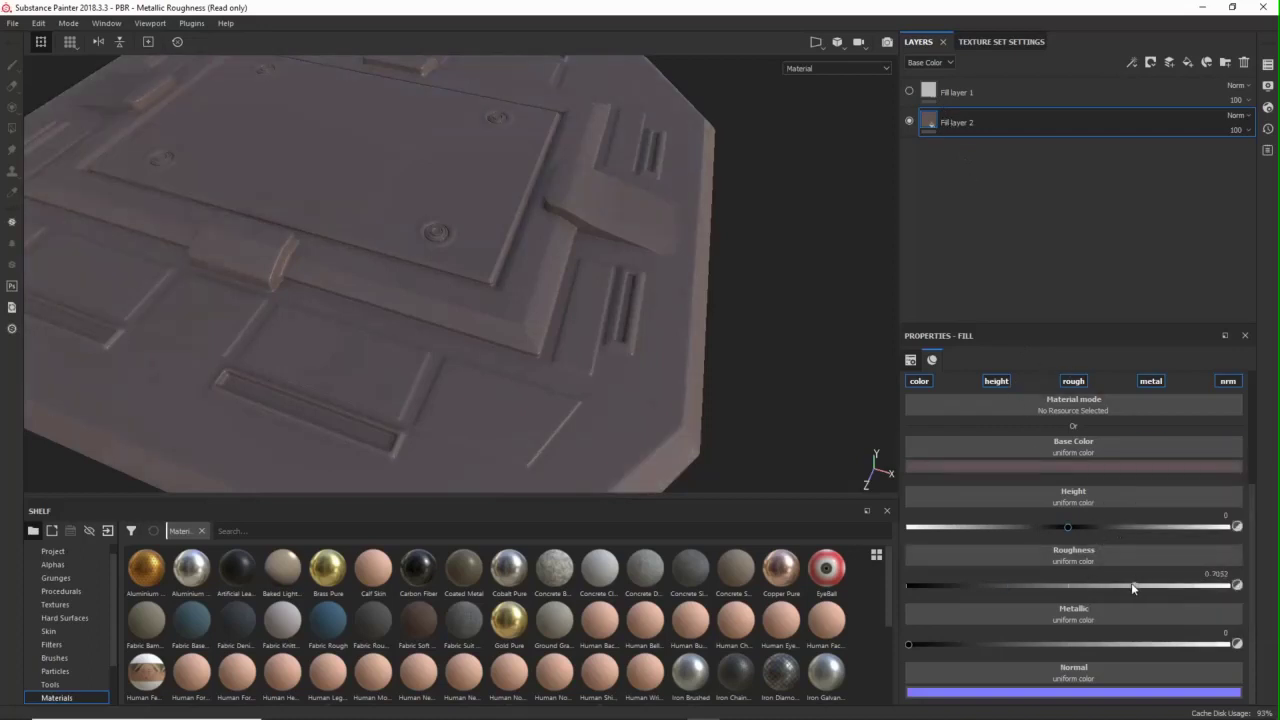
mouse_move(1098, 586)
left_mouse_down()
mouse_move(1014, 581)
mouse_move(1034, 583)
left_mouse_up()
right_click_drag(597, 241, 526, 244, "shift")
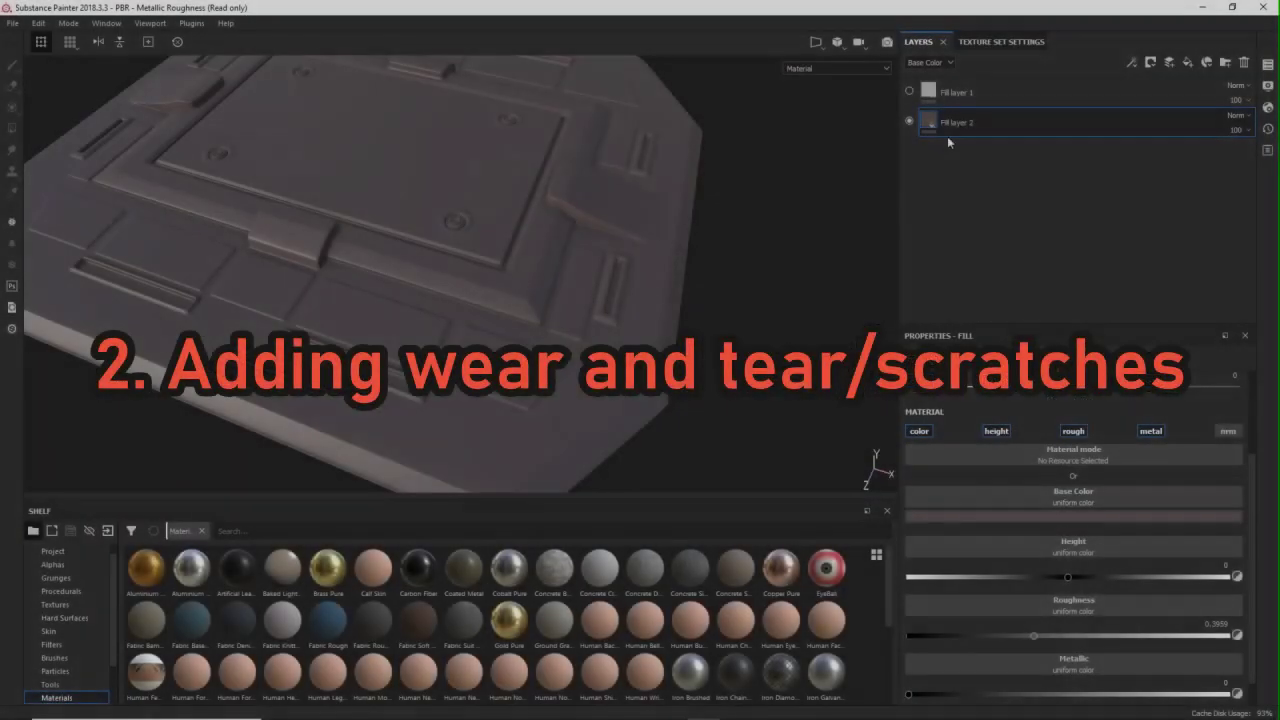
- Show the metallic fill layer and apply the Gun Edges smart mask to it
left_click(935, 92)
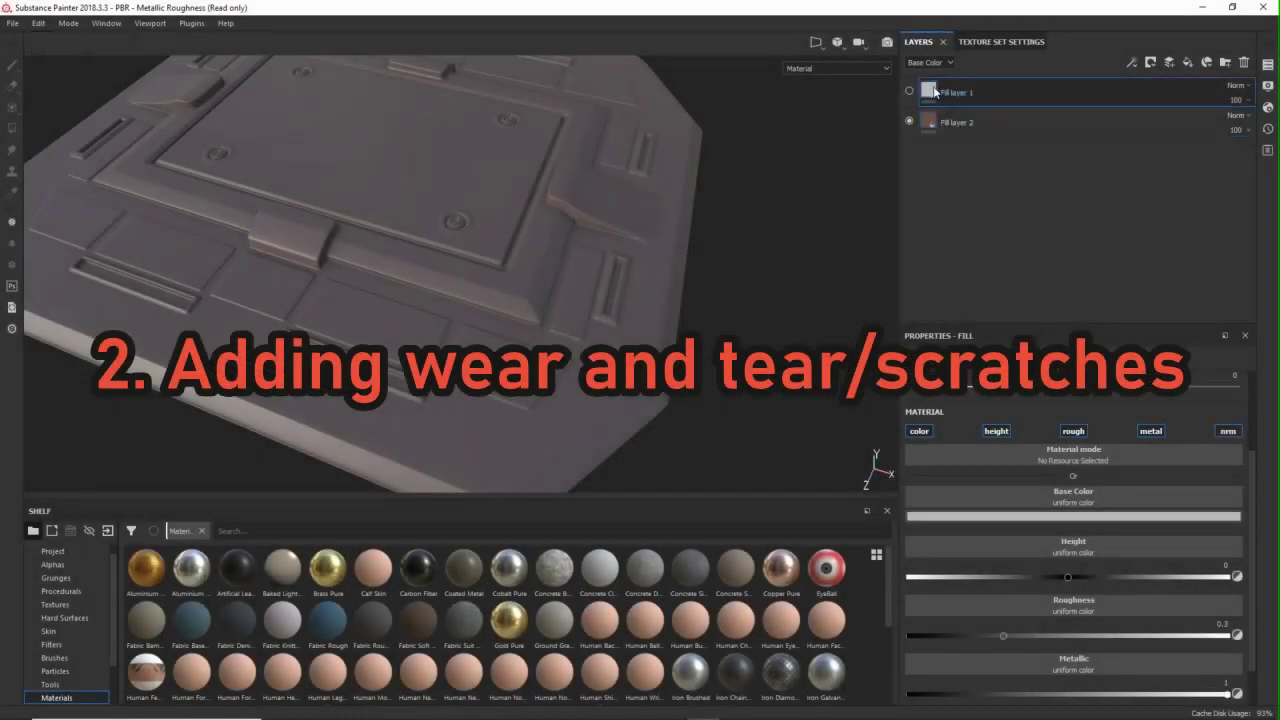
right_click(932, 95)
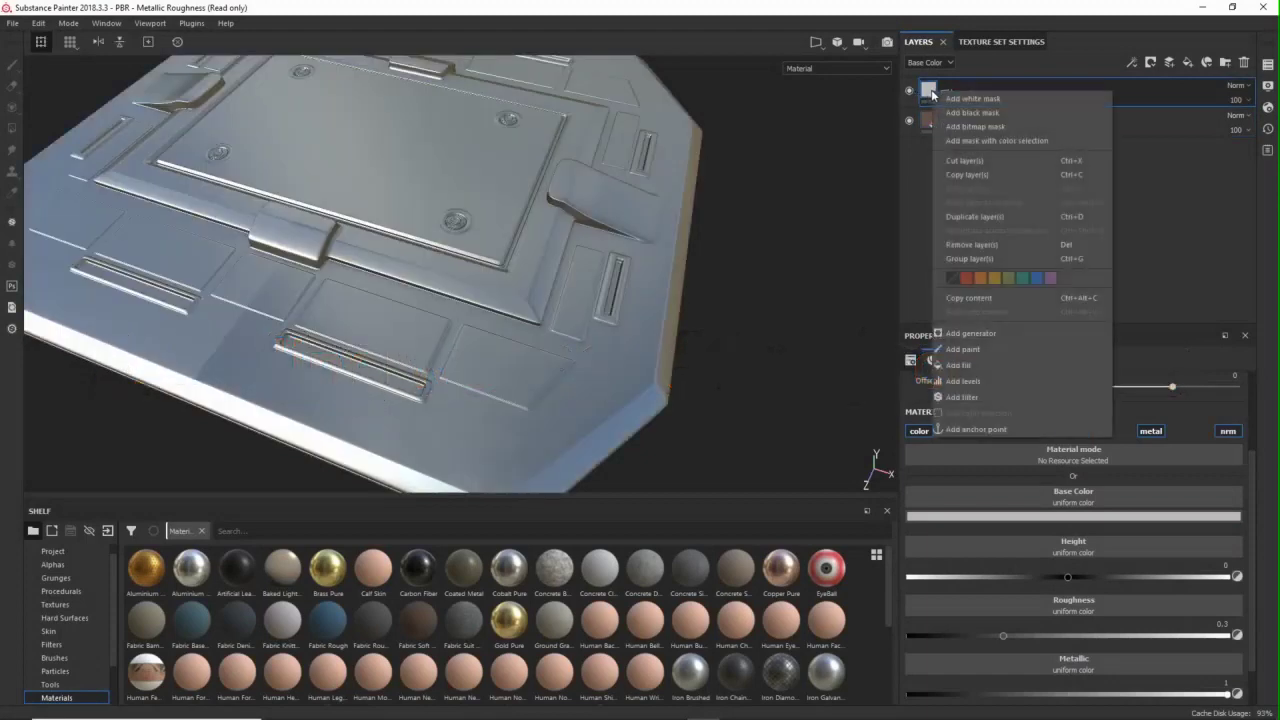
left_click(928, 162)
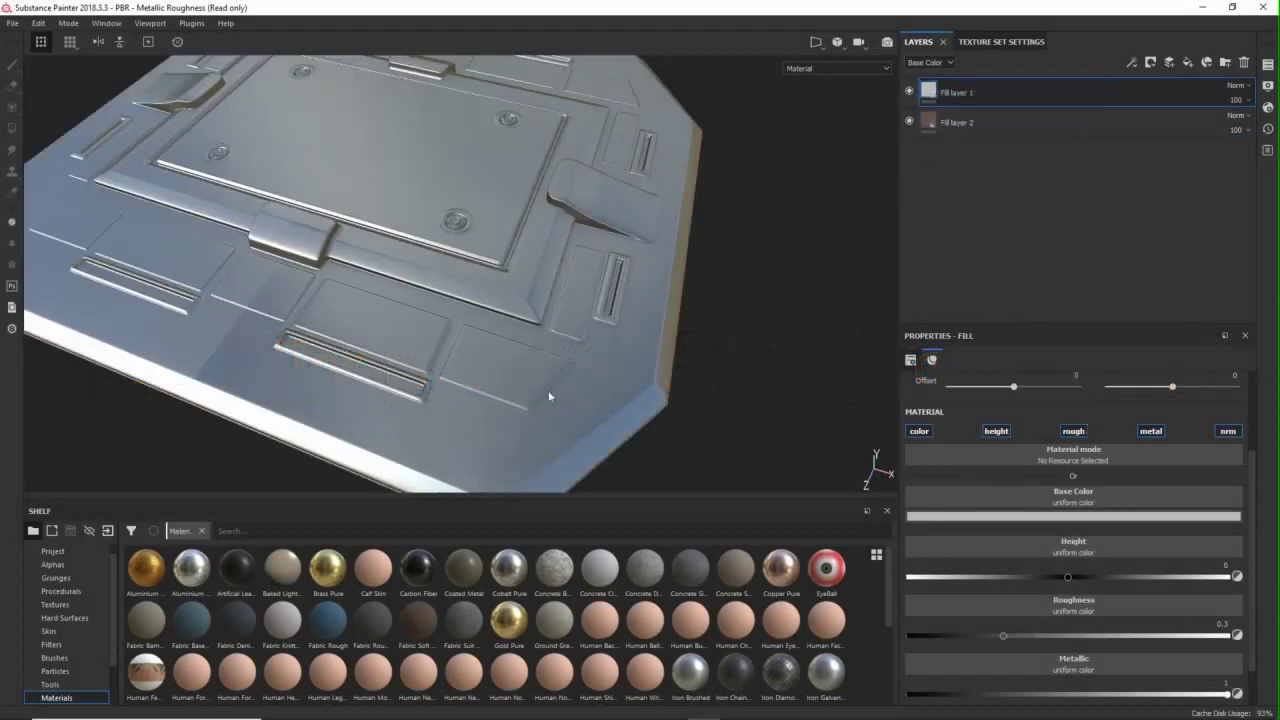
scroll(72, 628, "down", 2)
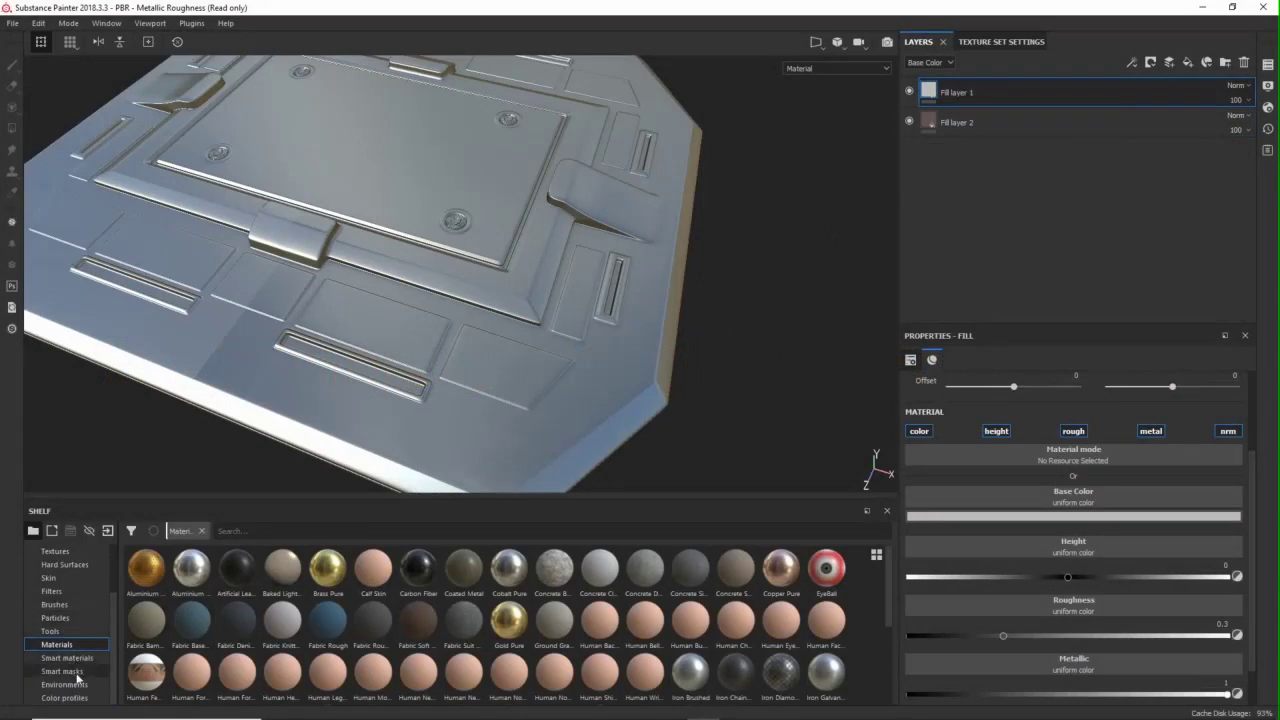
left_click(79, 672)
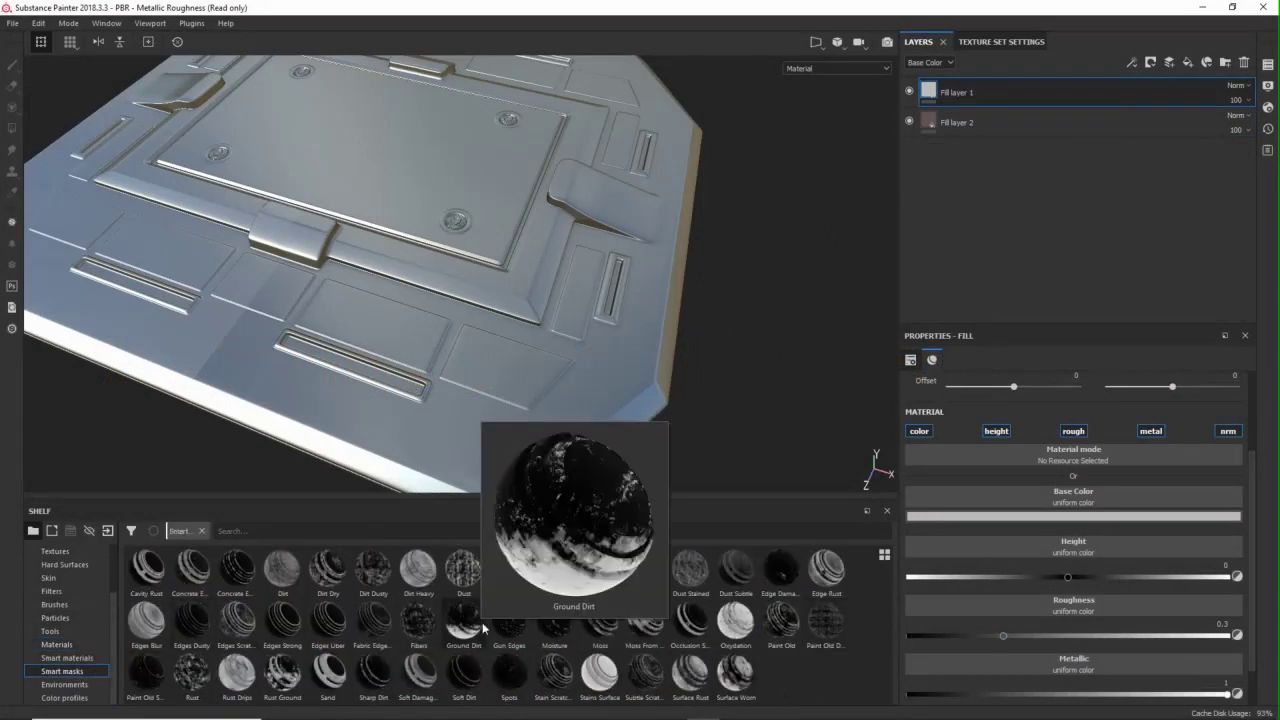
left_click_drag(509, 620, 951, 92)
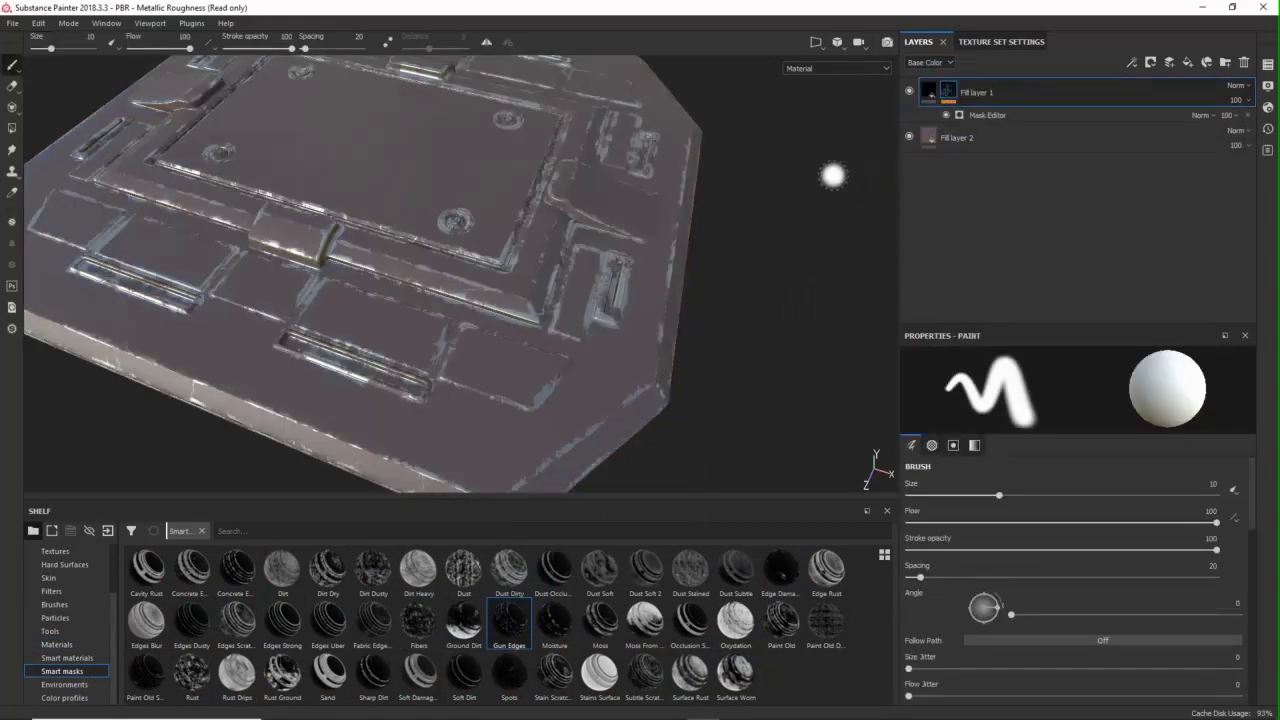
- Set Texture 2 to 0.85 in the Mask Editor generator of the metallic layer's mask
scroll(684, 255, "up", 3)
left_click_drag(661, 259, 684, 289, "alt")
middle_click_drag(684, 289, 832, 326, "alt")
scroll(734, 326, "down", 1)
left_click_drag(706, 336, 680, 367, "alt")
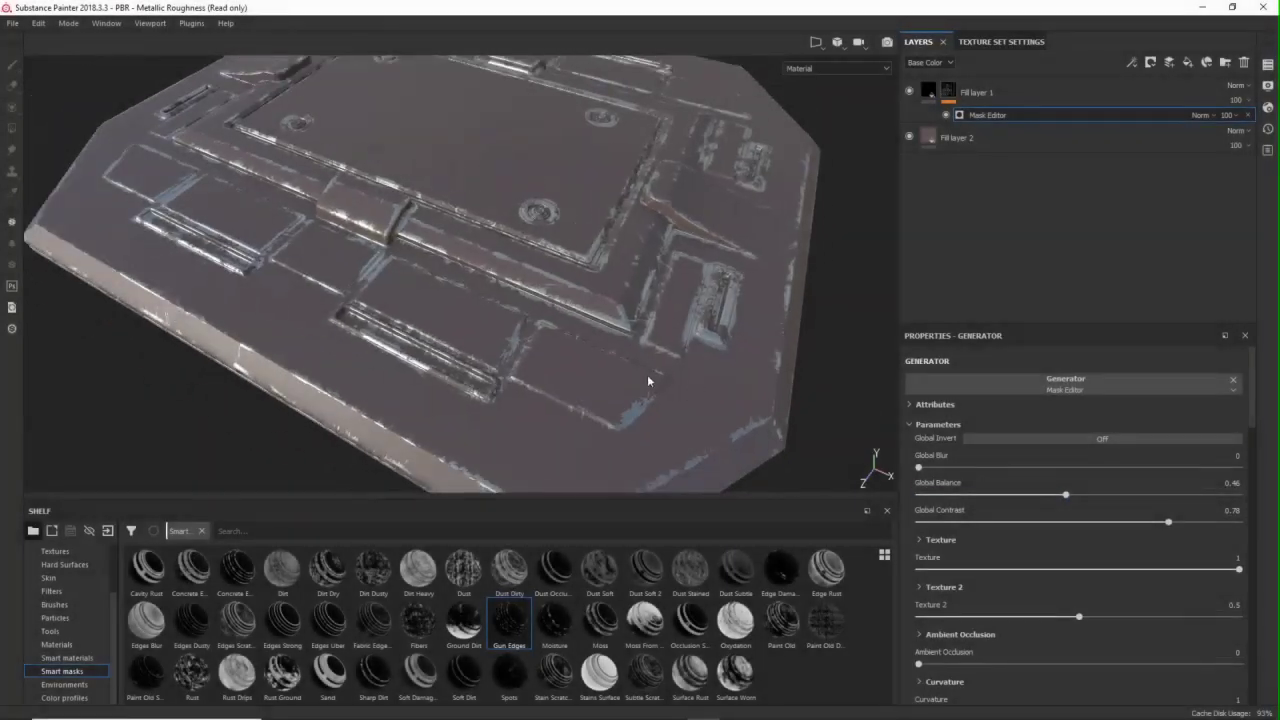
left_click(1066, 617)
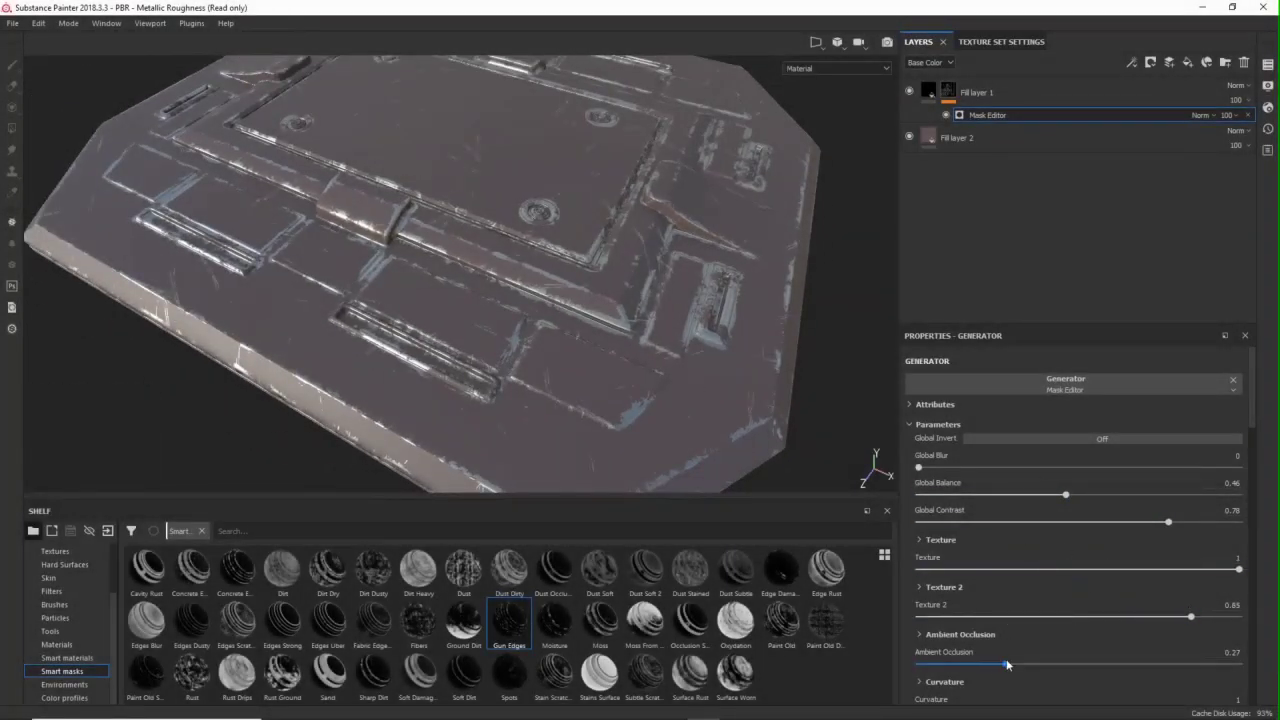
- Try other Ambient Occlusion, Curvature and Texture strengths in the mask generator, then restore them to 0, 1 and 1
left_click_drag(1007, 665, 916, 665)
scroll(1189, 613, "down", 2)
left_click(1192, 633)
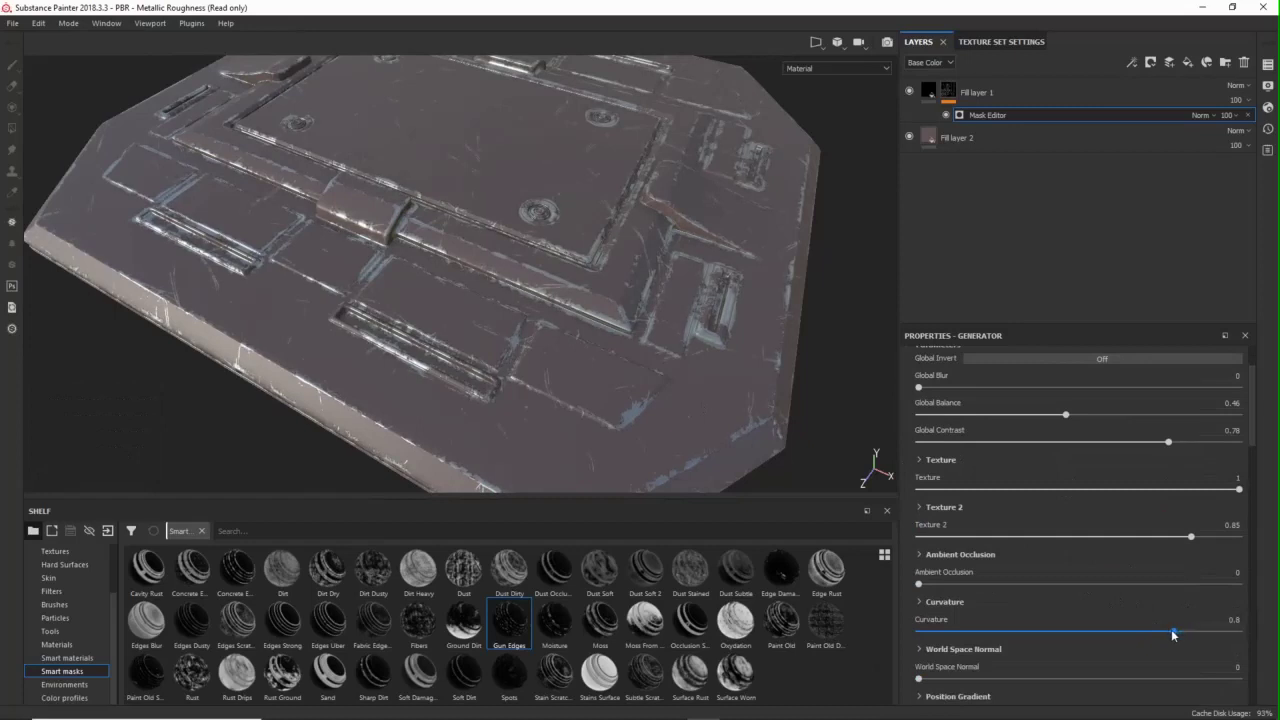
left_click_drag(1173, 634, 1256, 634)
scroll(1185, 614, "up", 2)
left_click_drag(1134, 571, 1240, 570)
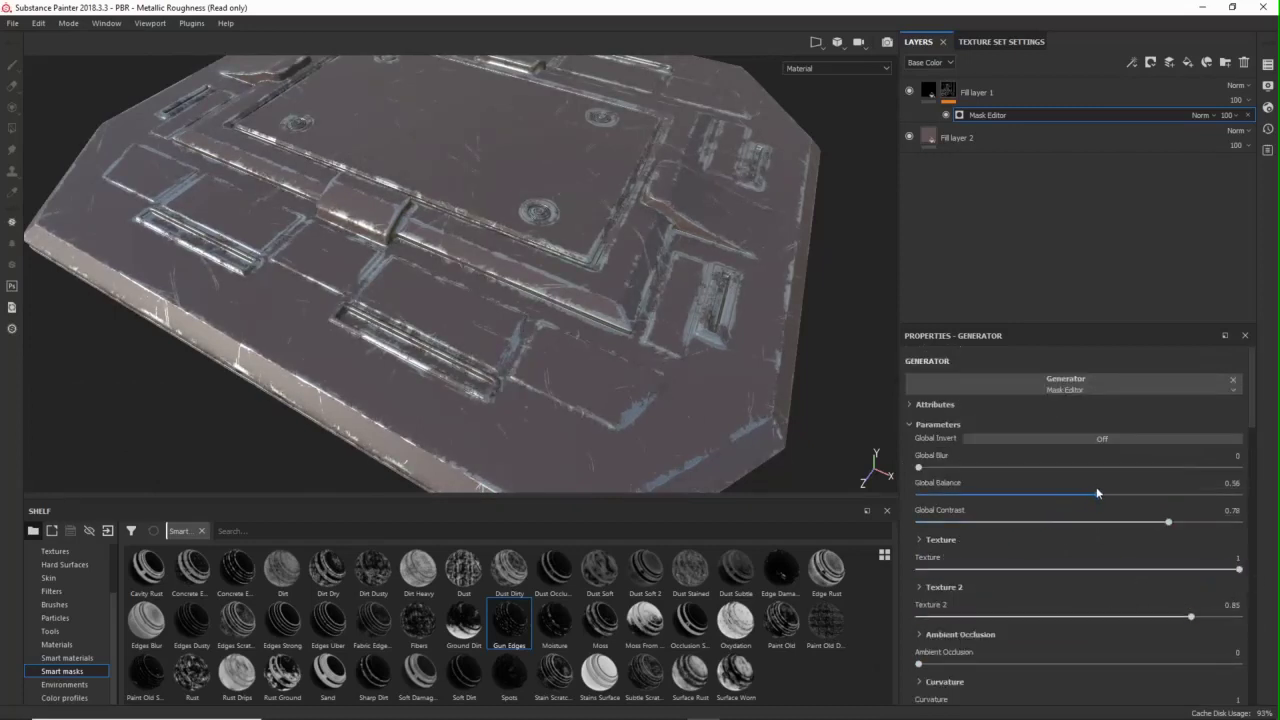
- Set the mask generator's Global Balance to 0.5
mouse_move(1097, 495)
left_mouse_down()
mouse_move(1030, 502)
mouse_move(1078, 508)
left_mouse_up()
left_click_drag(684, 272, 794, 104, "alt")
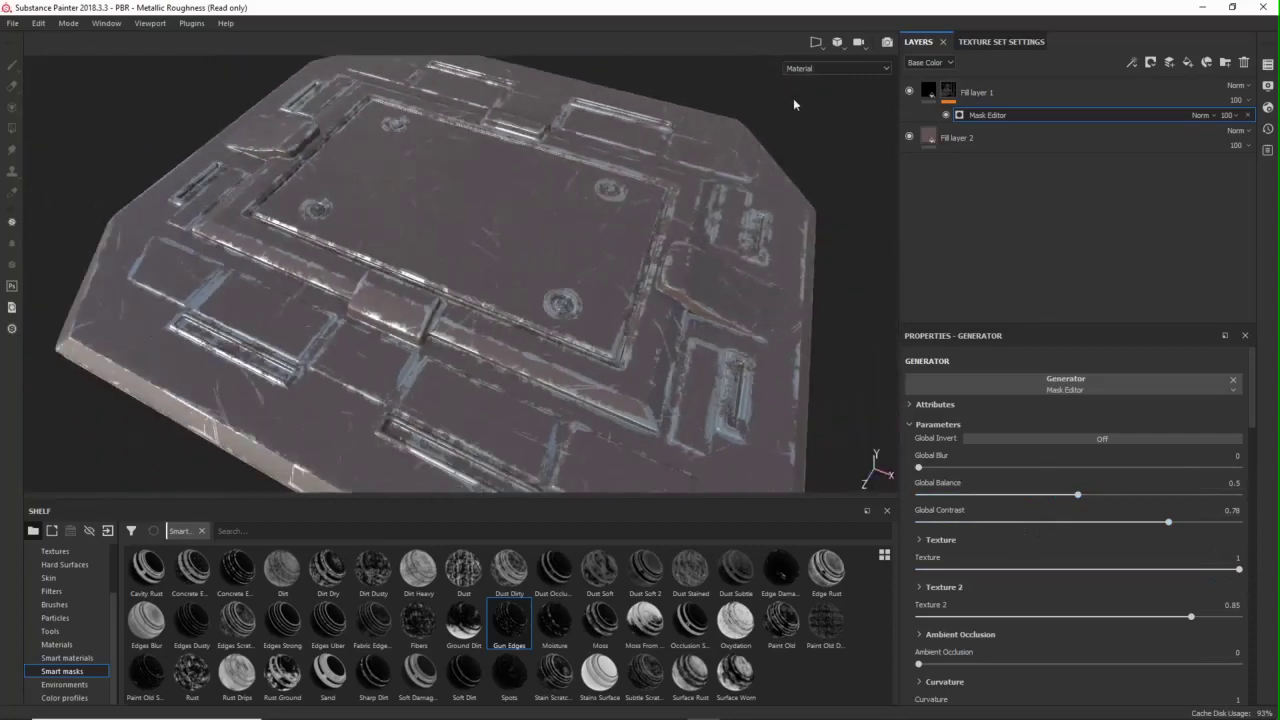
- Add a fill using Grunge Paint Scratched above the Mask Editor in the mask and set its blending mode to Subtract
right_click(992, 116)
left_click(1022, 158)
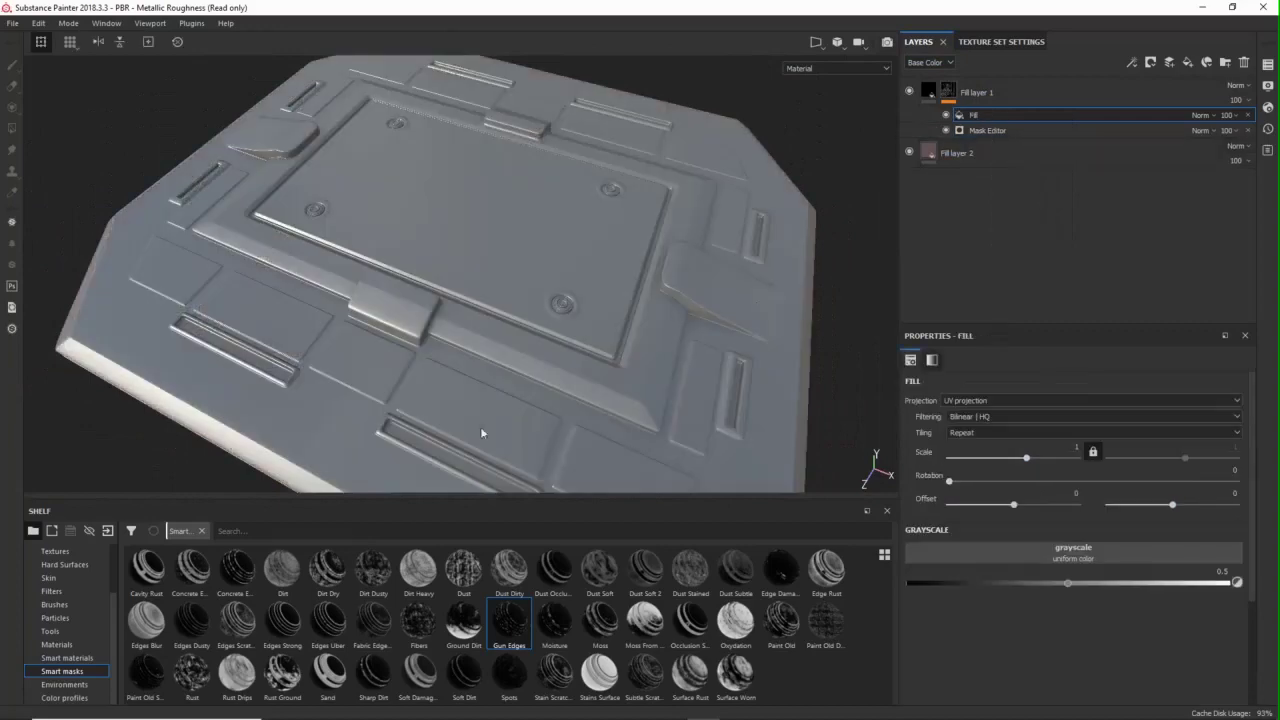
left_click(244, 528)
type("scra")
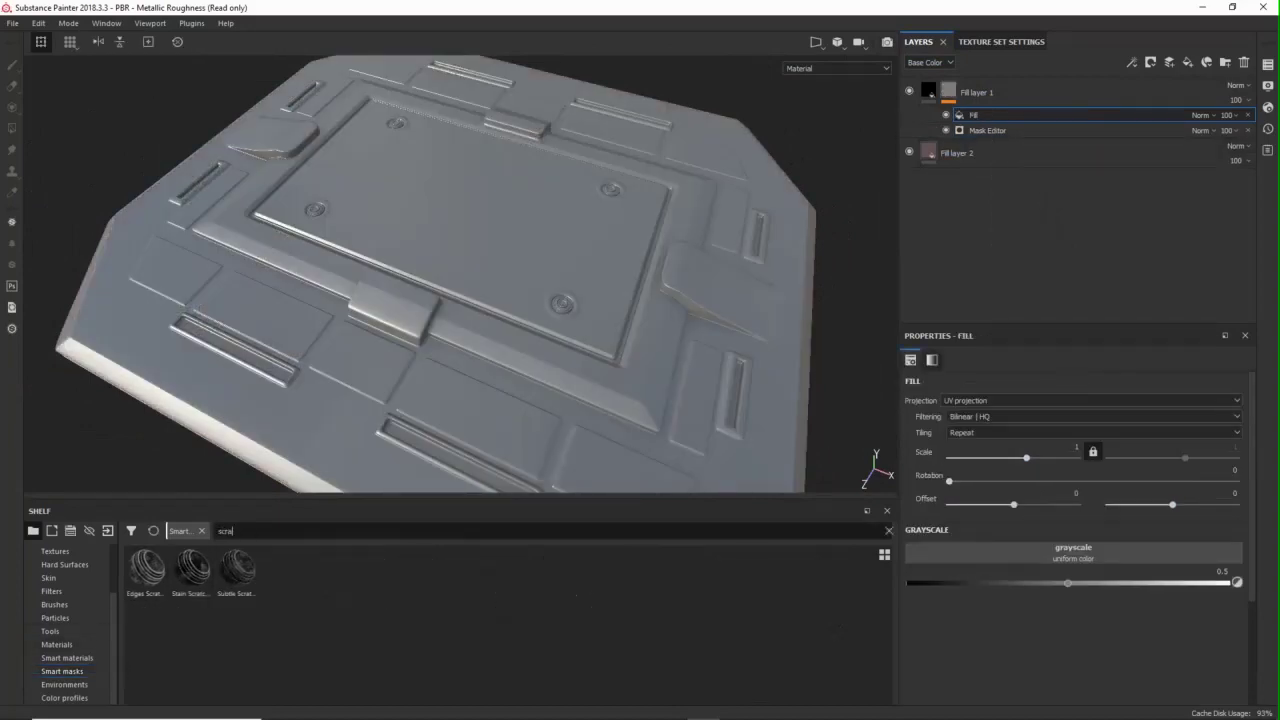
left_click(201, 531)
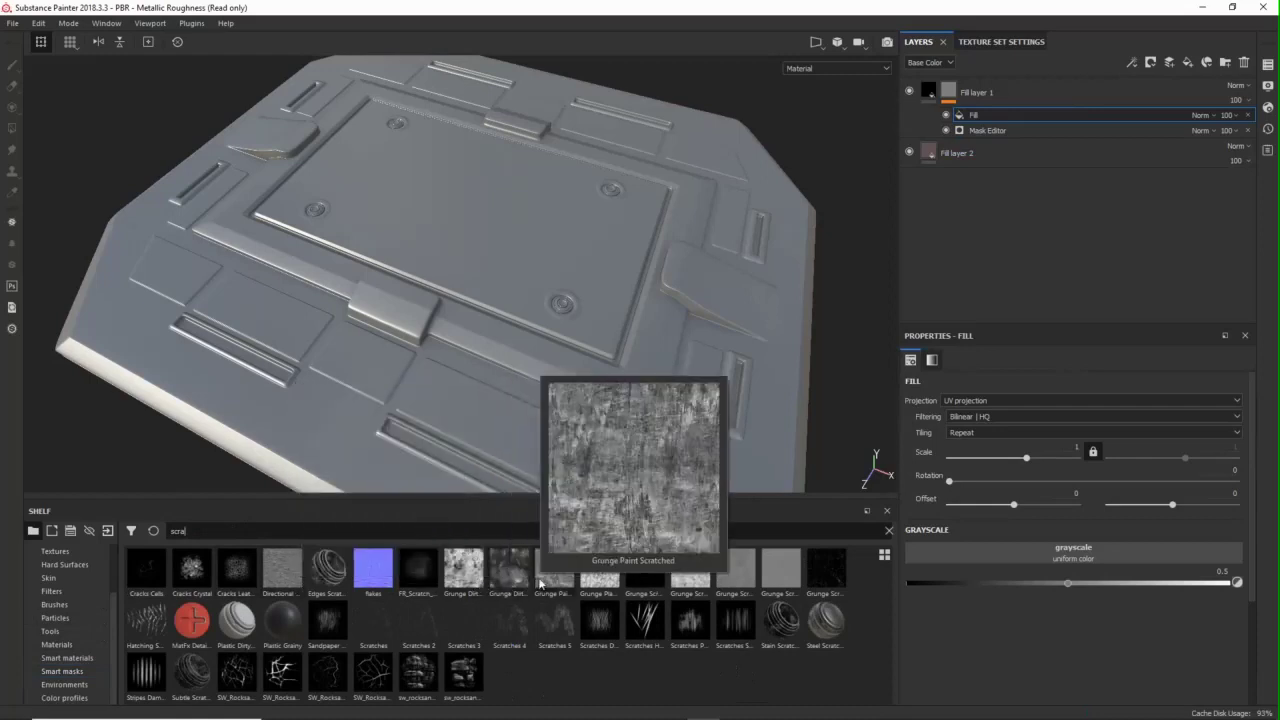
mouse_move(540, 582)
left_mouse_down()
mouse_move(945, 445)
mouse_move(995, 525)
mouse_move(990, 549)
left_mouse_up()
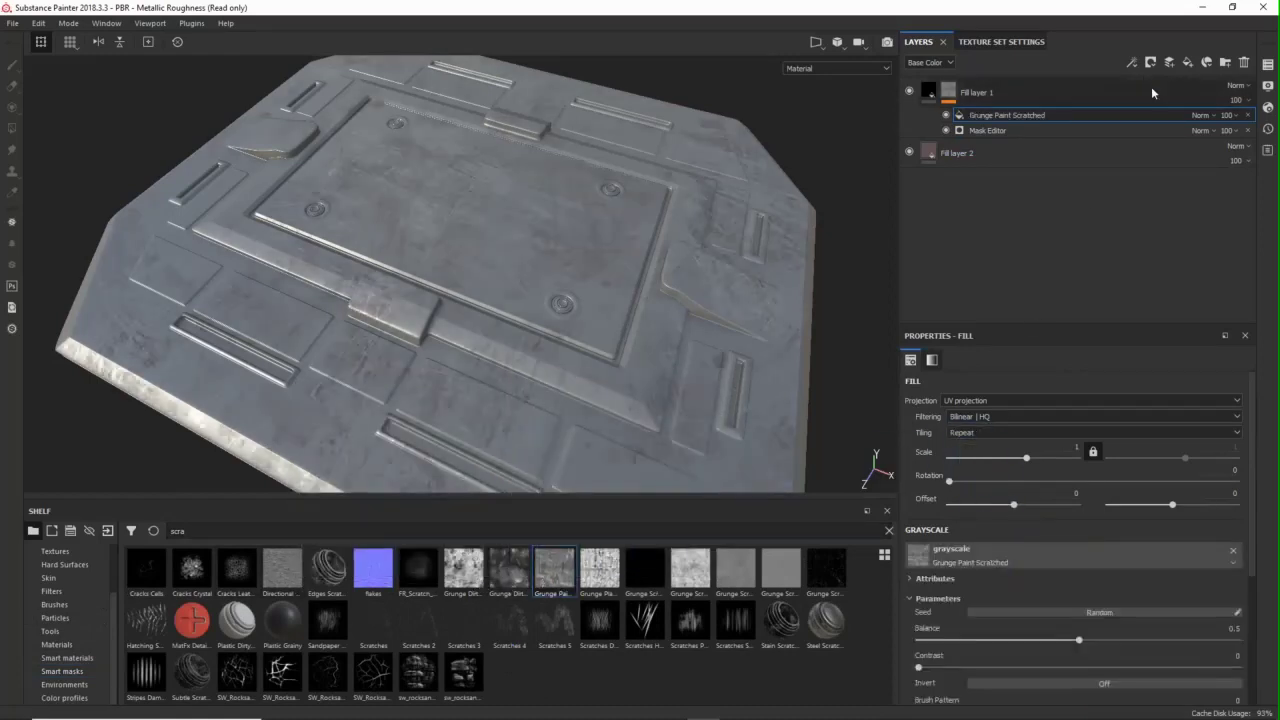
left_click(1198, 115)
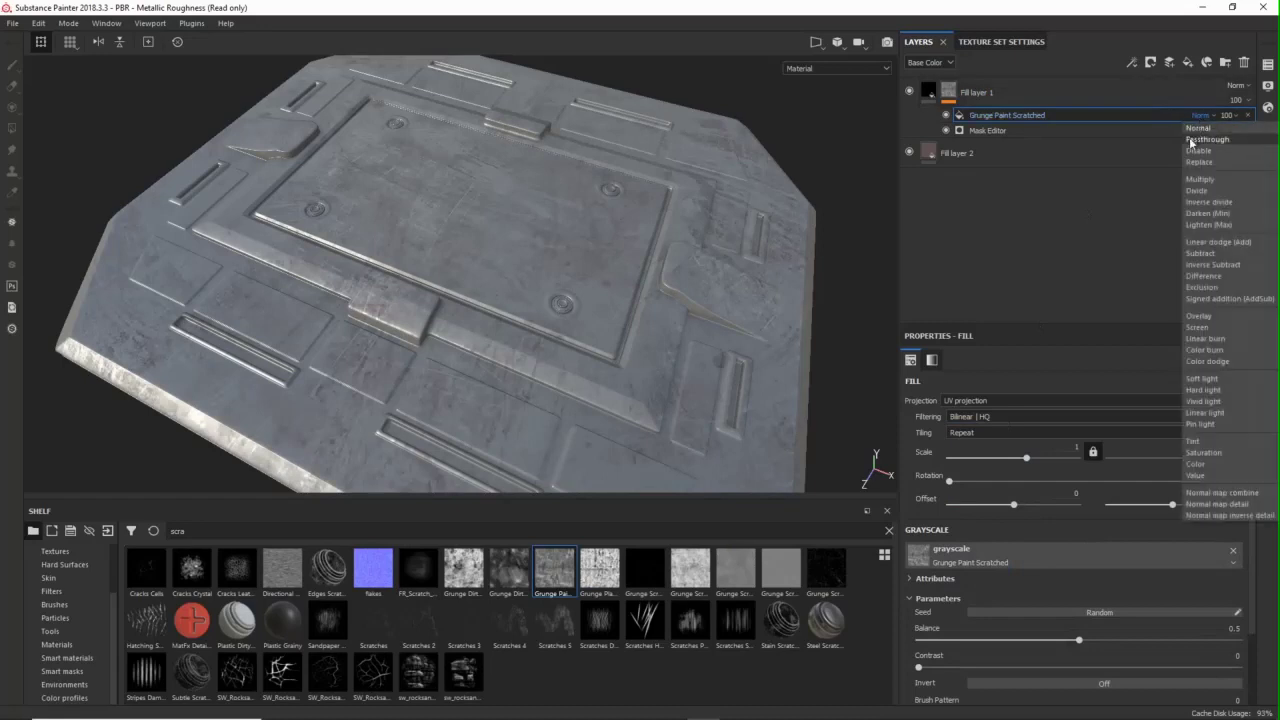
left_click(1218, 254)
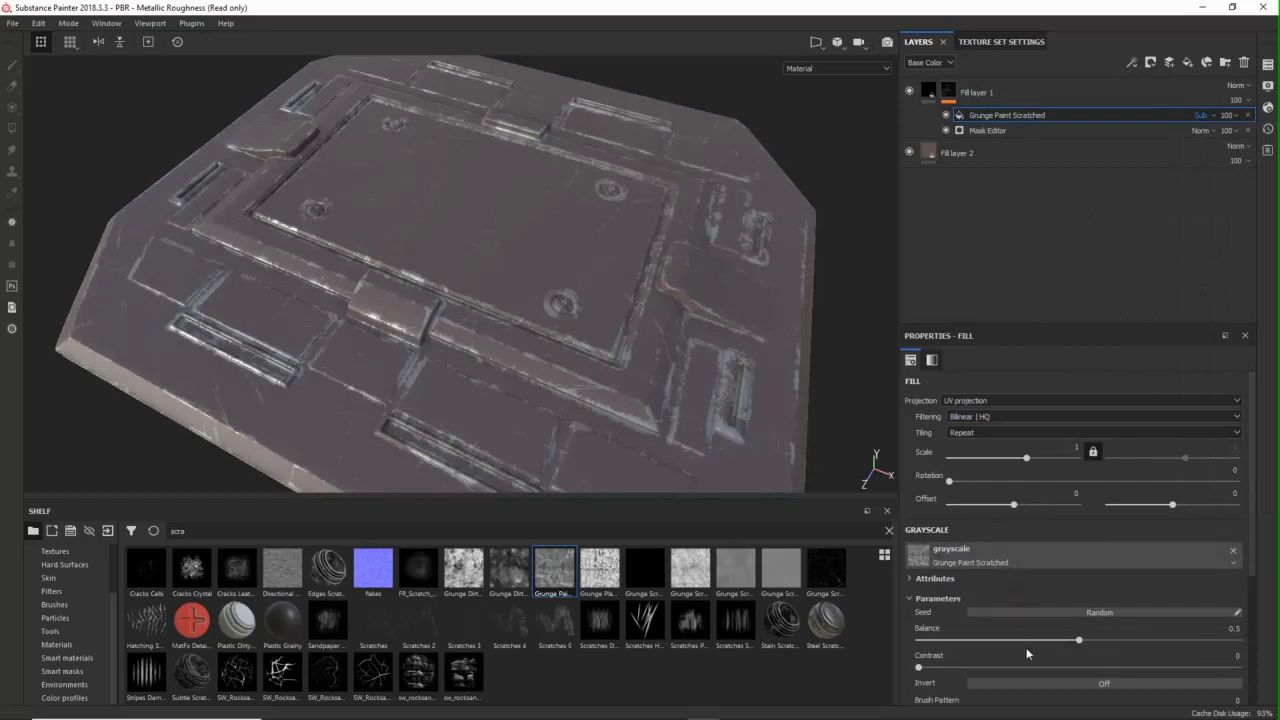
- Set the Grunge Paint Scratched fill's scale to 0.66, Balance to 0.36 and Contrast to 0.4, comparing the mask with and without it
left_click_drag(1079, 639, 1066, 639)
left_click_drag(1015, 667, 1095, 640)
left_click_drag(1026, 459, 1024, 459)
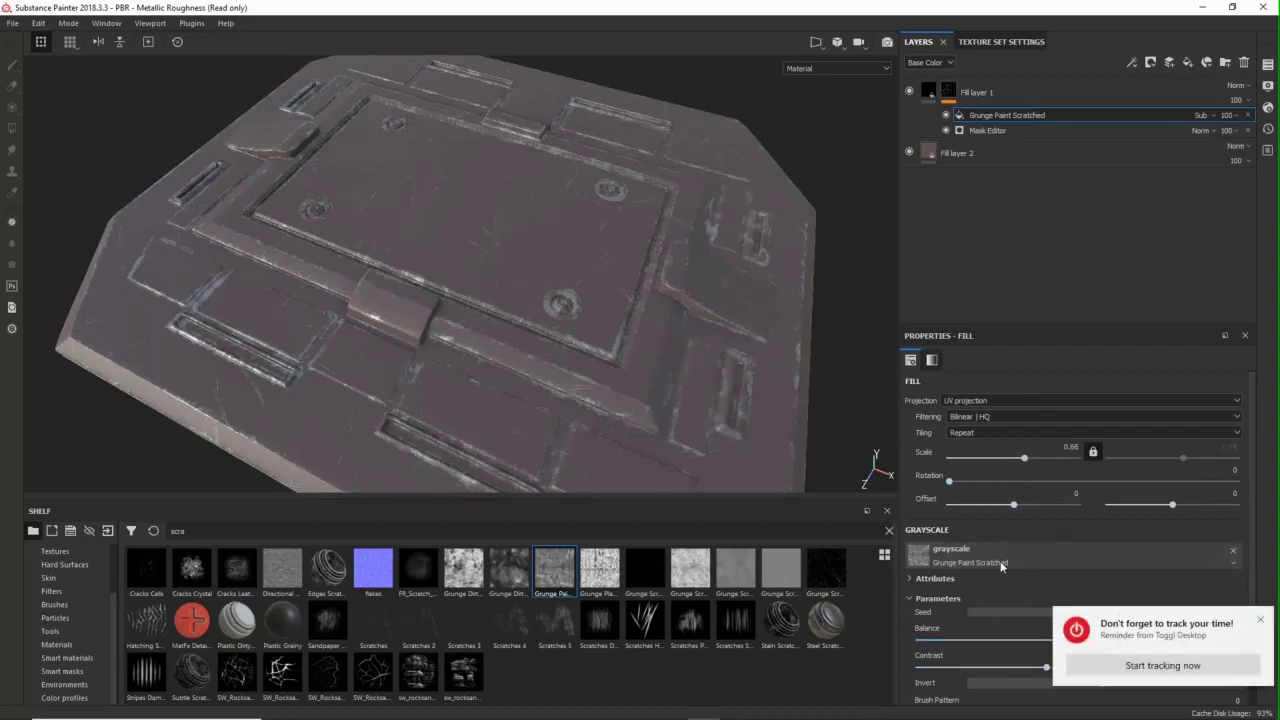
key("c")
left_click(1034, 640)
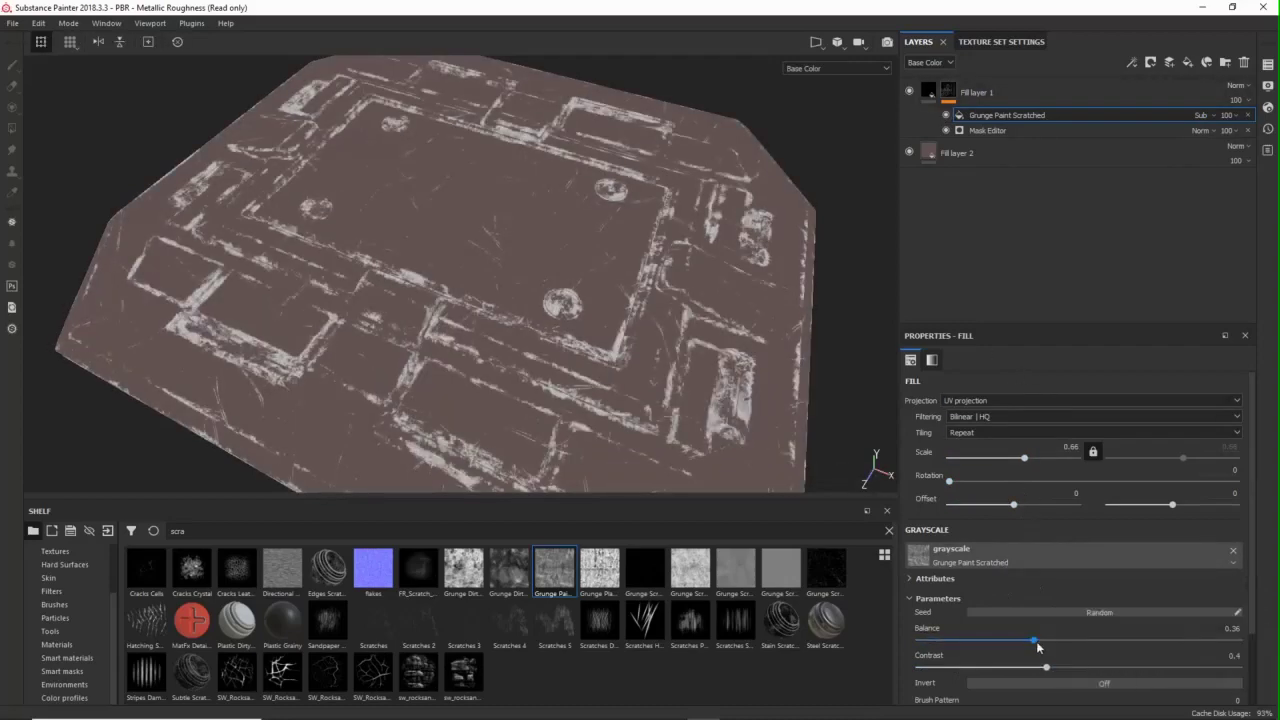
key("c")
key("m")
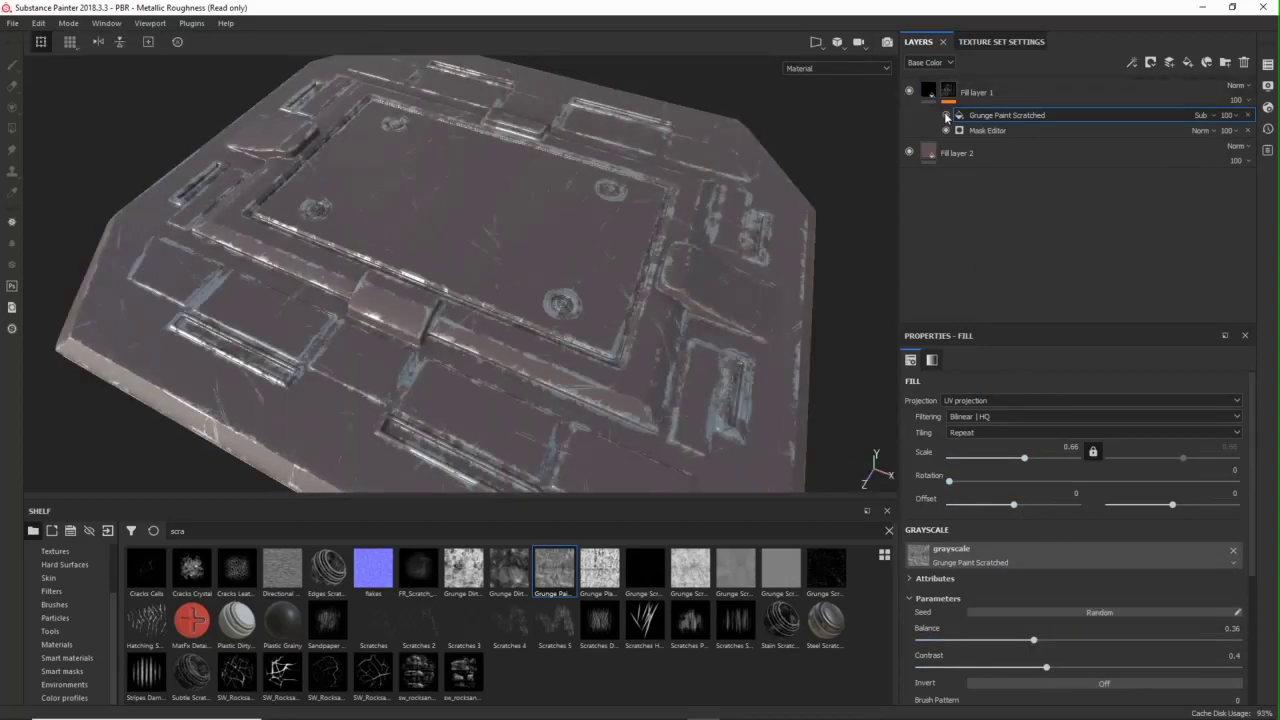
left_click(946, 117)
left_click(946, 117)
- Add a paint effect above the Grunge Paint Scratched fill and set its grayscale value to 0
right_click_drag(764, 289, 763, 192, "alt")
middle_click_drag(763, 192, 698, 327, "alt")
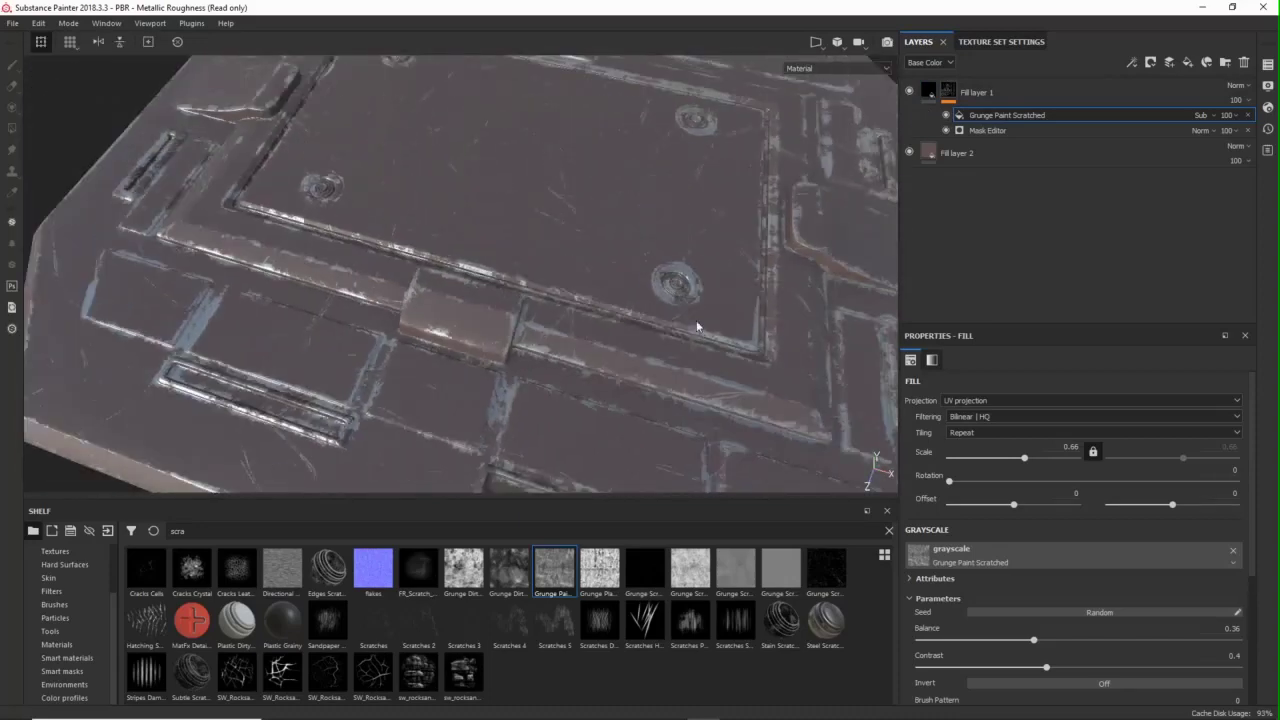
left_click_drag(697, 326, 800, 260, "alt")
right_click(1030, 116)
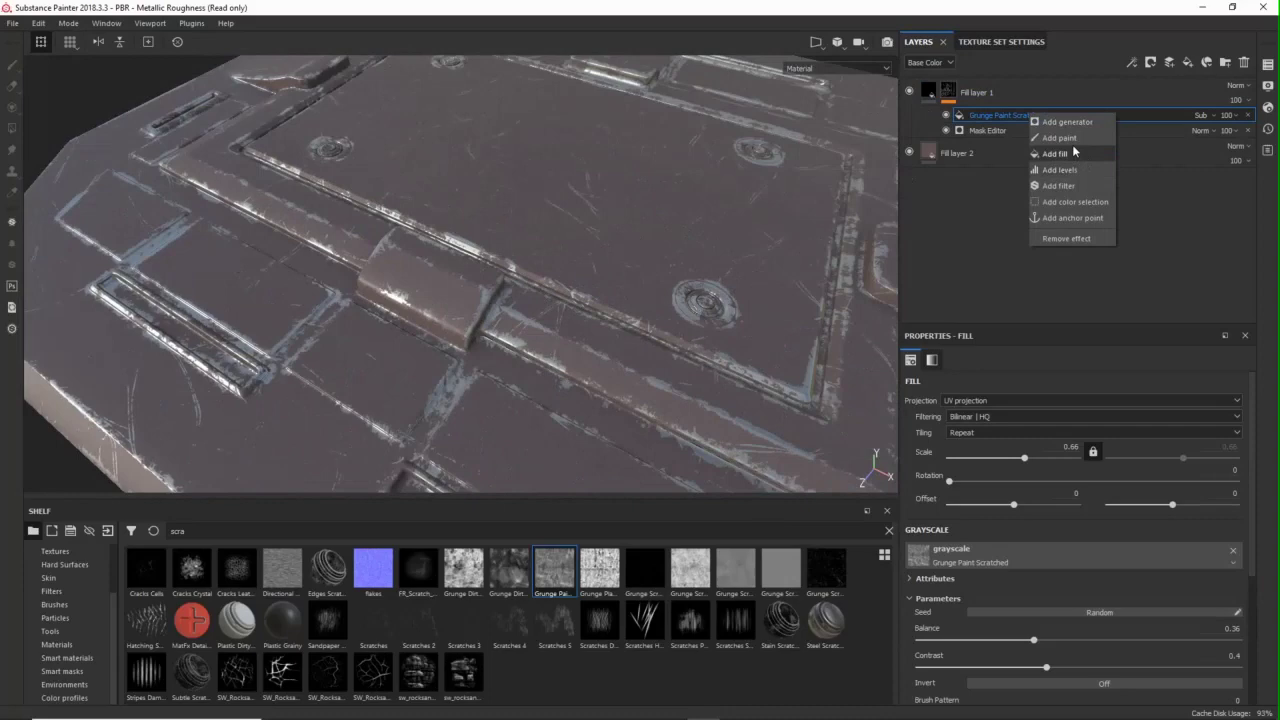
left_click(1073, 138)
scroll(1026, 583, "down", 4)
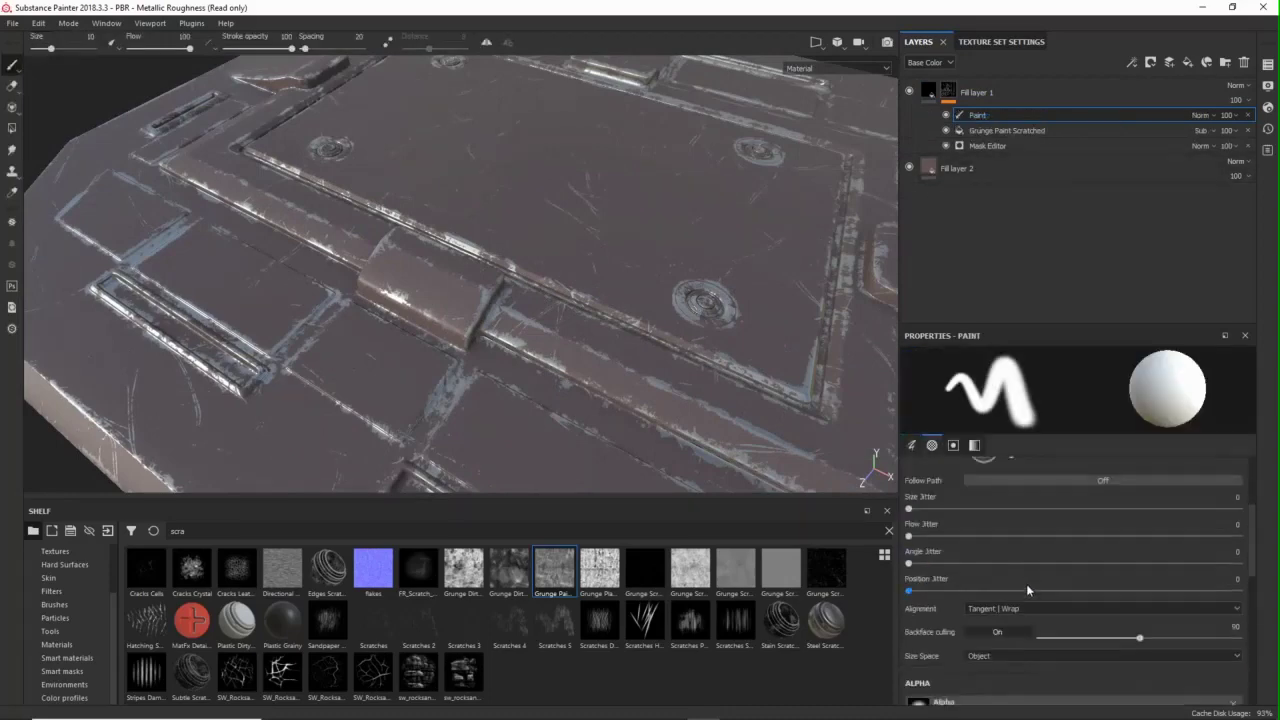
scroll(1033, 538, "down", 5)
left_click_drag(1034, 520, 901, 525)
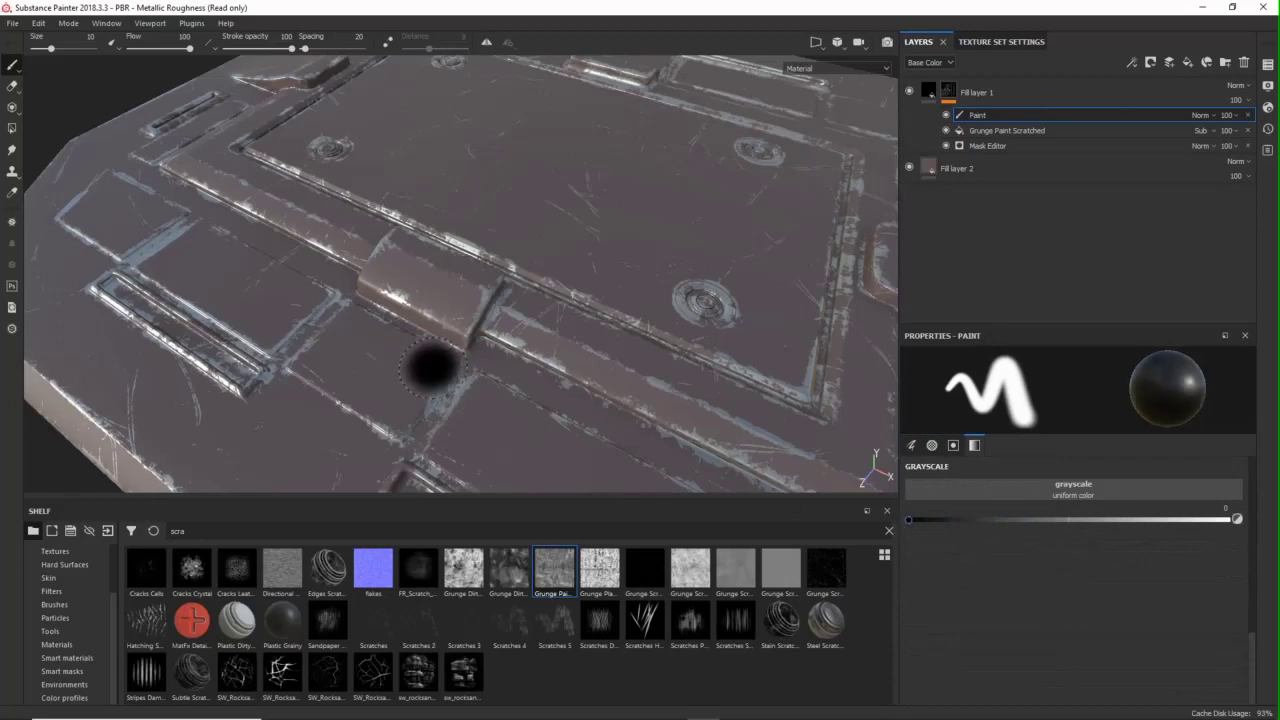
- Choose the Dirt Brushed brush and reduce its size to about 9.5
left_click(55, 604)
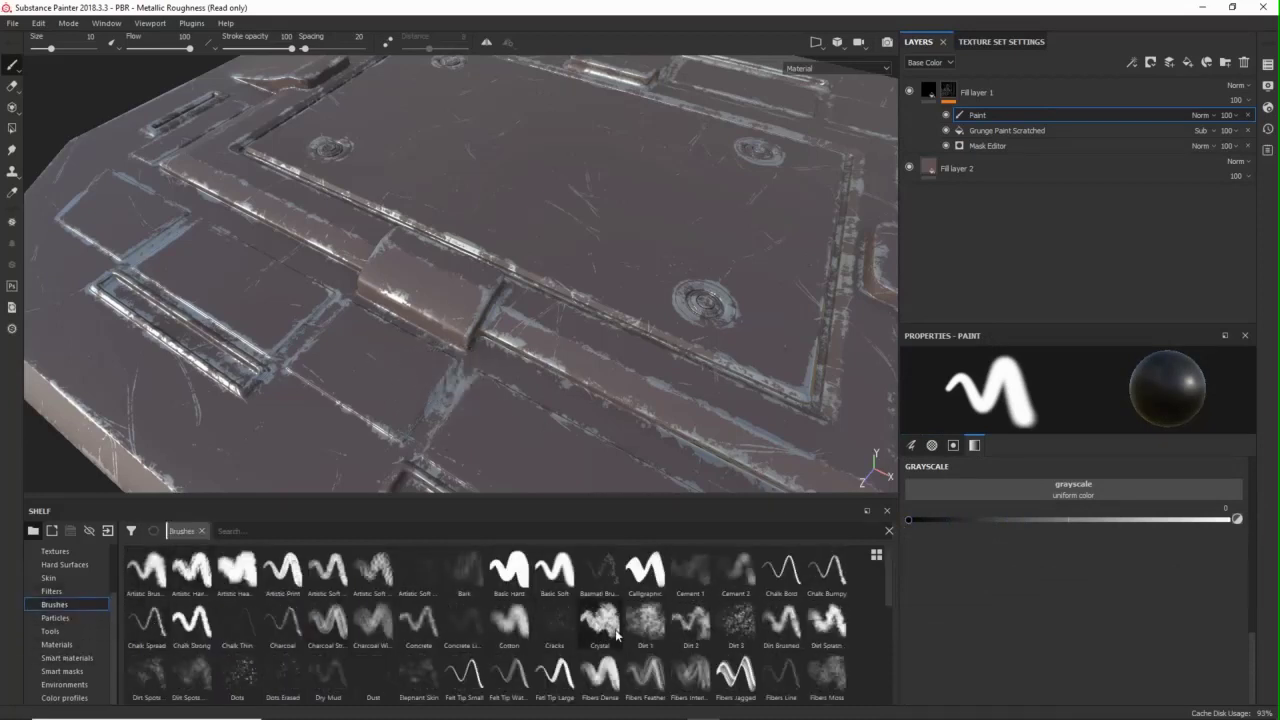
left_click(781, 622)
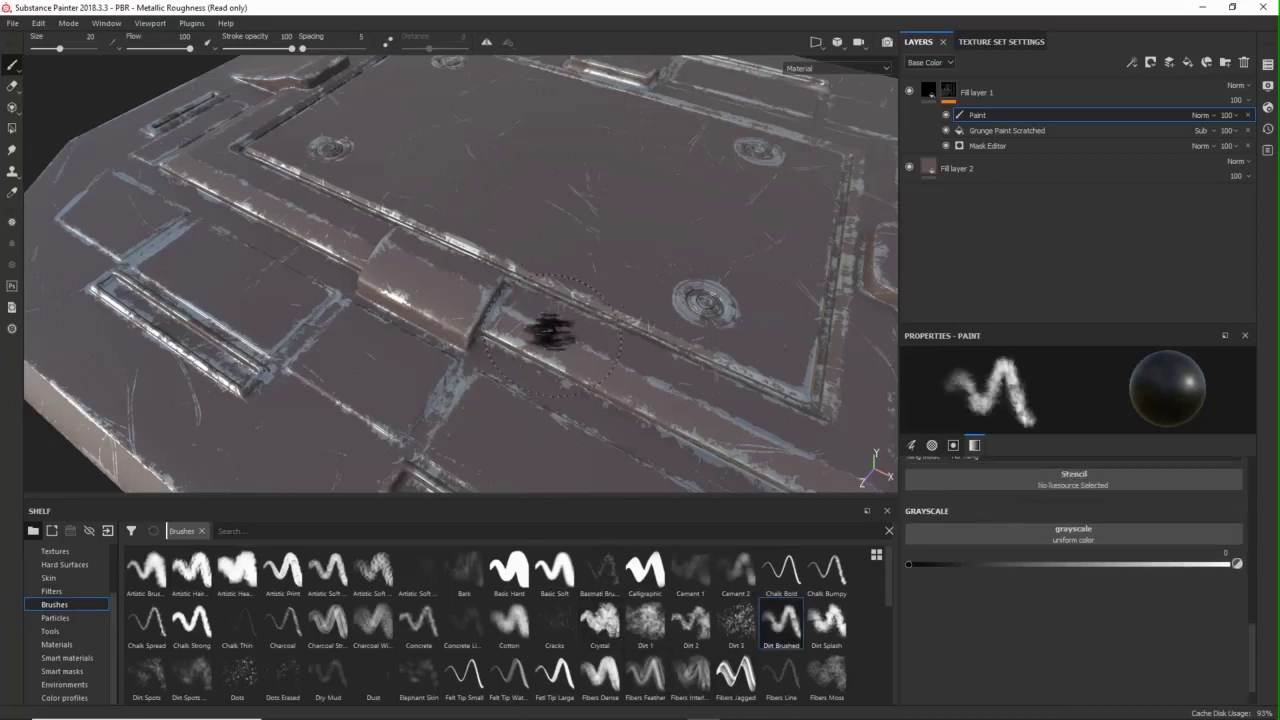
right_click_drag(543, 329, 486, 349, "ctrl")
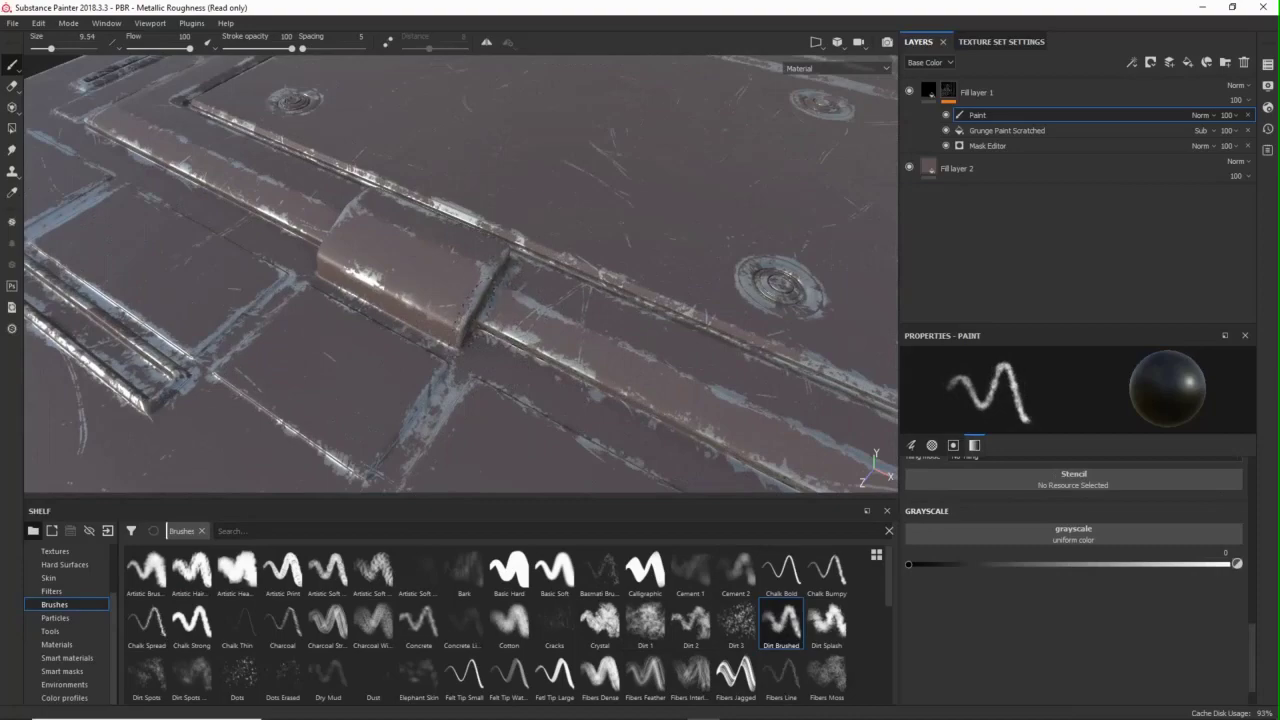
- Paint out excess edge wear around the recessed slots and nearby panel seams on the front and side of the podium
left_click_drag(482, 381, 445, 455, "alt")
middle_click_drag(175, 367, 500, 362, "alt")
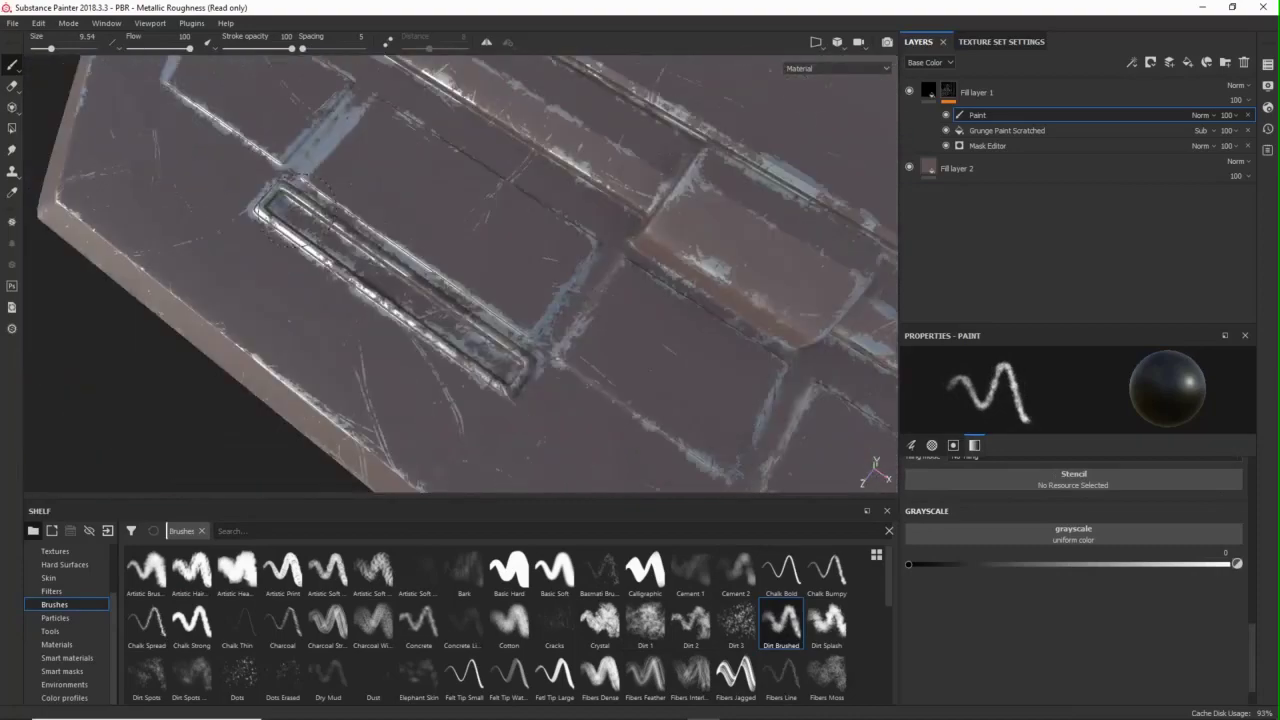
mouse_move(292, 206)
left_mouse_down()
mouse_move(385, 275)
mouse_move(495, 282)
left_mouse_up()
mouse_move(338, 170)
left_mouse_down()
mouse_move(341, 262)
mouse_move(310, 275)
left_mouse_up()
key("ctrl+z")
left_click_drag(343, 214, 336, 165)
middle_click_drag(800, 265, 300, 325, "alt")
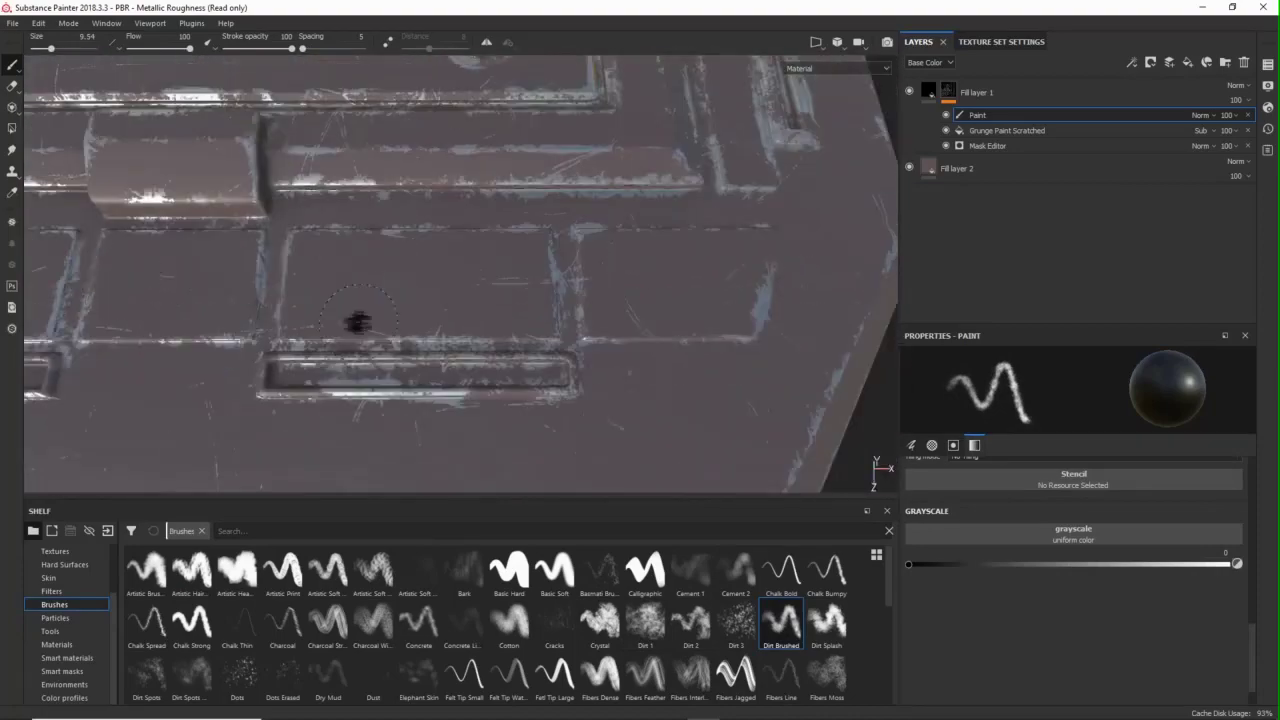
left_click_drag(357, 323, 395, 330, "alt")
mouse_move(545, 368)
left_mouse_down()
mouse_move(397, 383)
mouse_move(300, 366)
left_mouse_up()
key("x")
left_click_drag(543, 251, 420, 330, "alt")
middle_click_drag(540, 300, 480, 330, "alt")
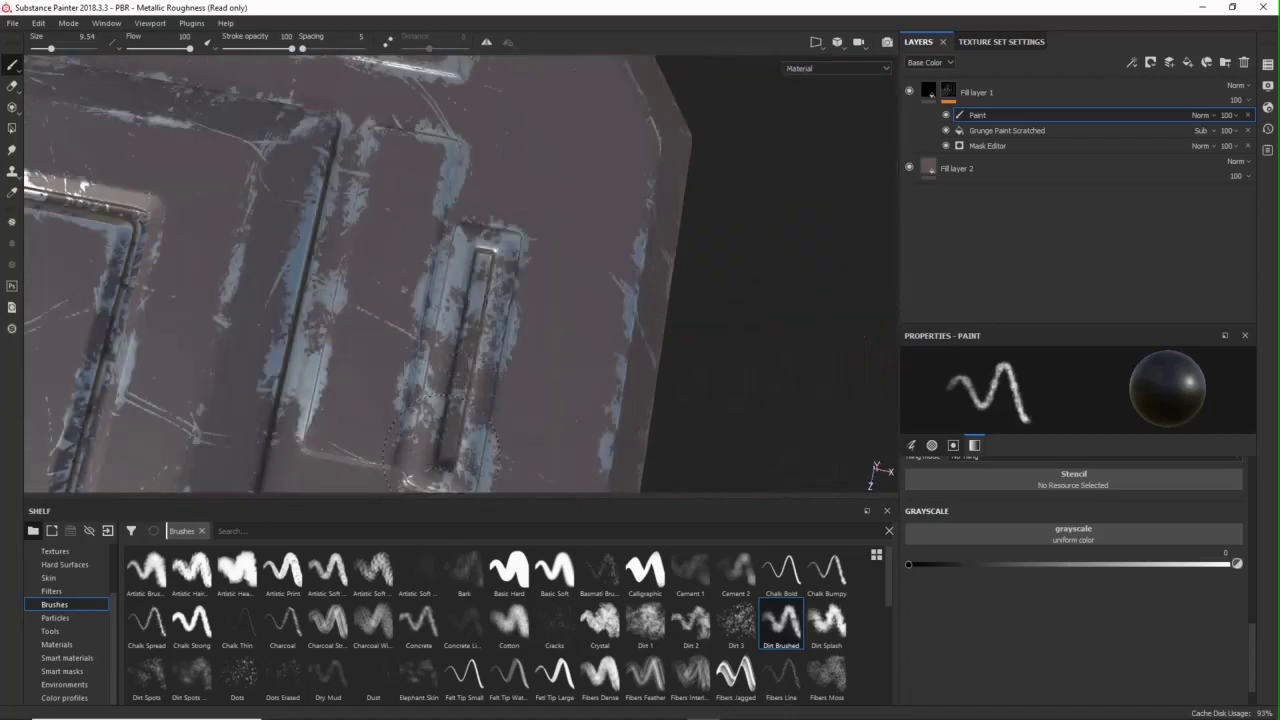
left_click_drag(480, 255, 454, 410)
- Add another fill on top of the mask's paint effect and assign the Grunge Scratches Rough texture to it
scroll(1210, 616, "up", 4)
left_click_drag(700, 400, 646, 291, "alt")
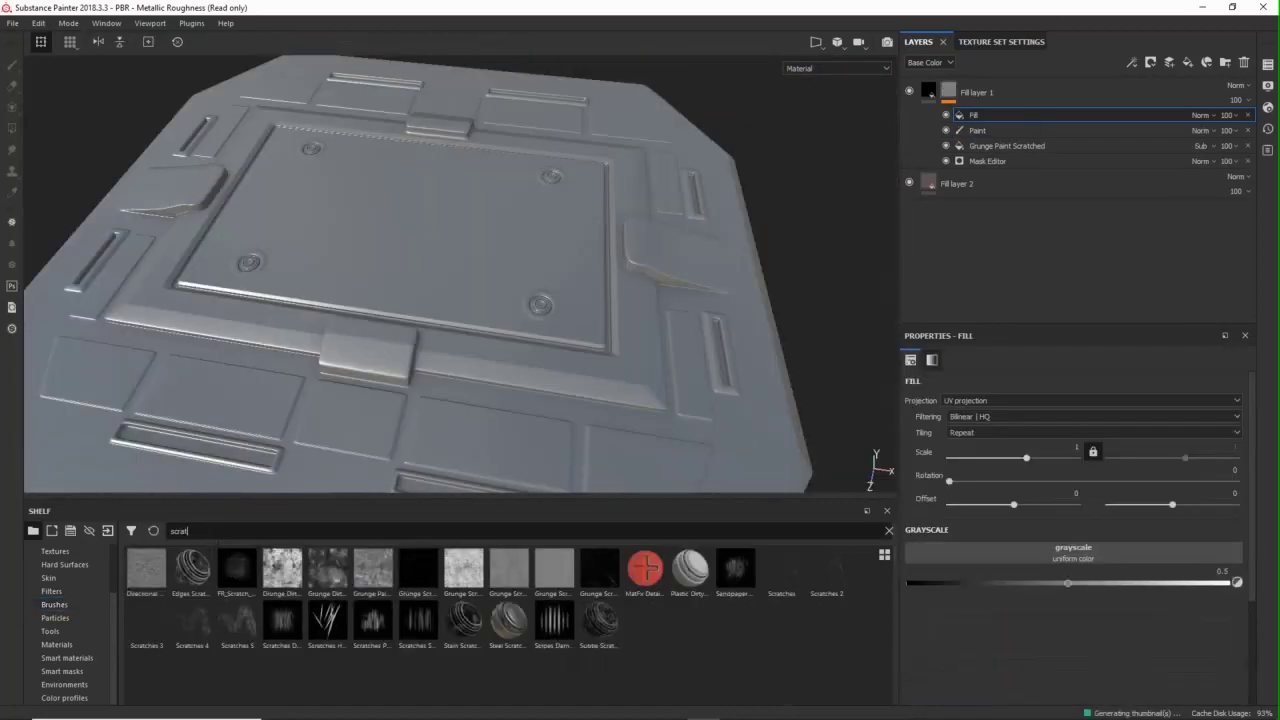
left_click_drag(604, 568, 1028, 548)
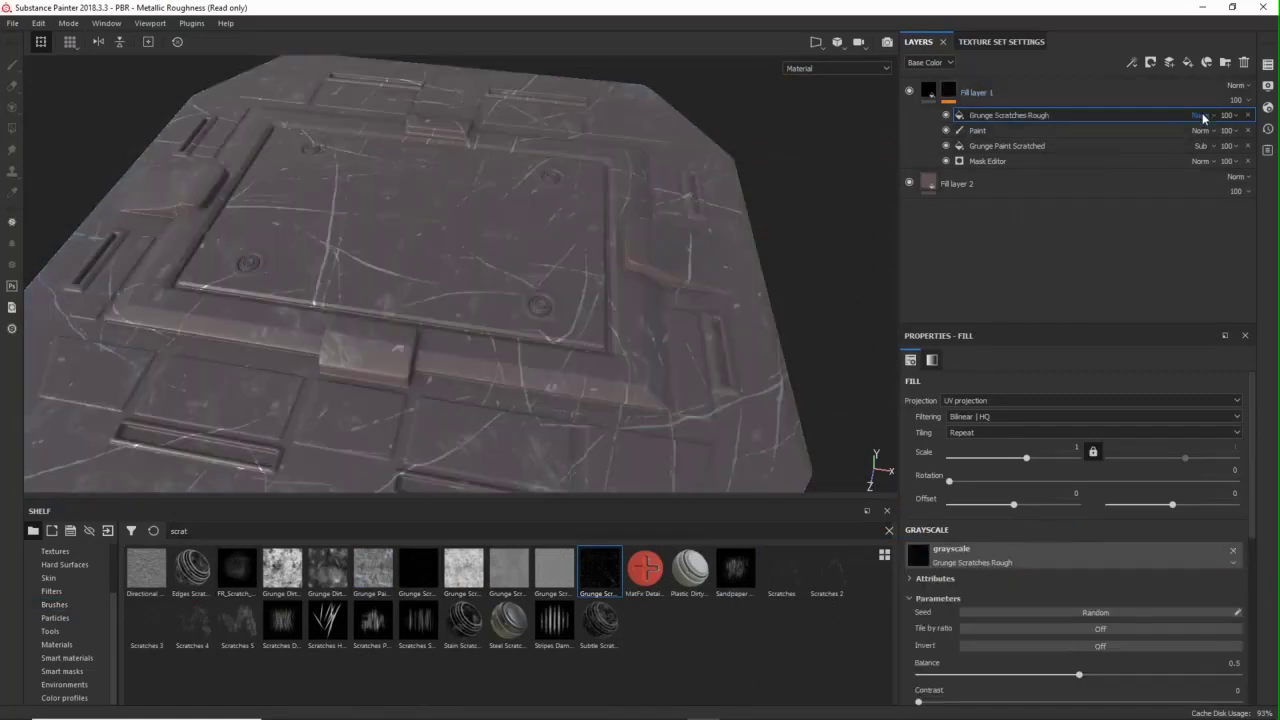
- Set the rough scratches' Scratch Length to 0.78, Scratch Dirtiness to 0.52, Scratch Spots Intensity to 0.41 and Dust Intensity to 0.32
scroll(1080, 450, "down", 1)
left_click_drag(1044, 420, 1030, 416)
scroll(1060, 520, "down", 5)
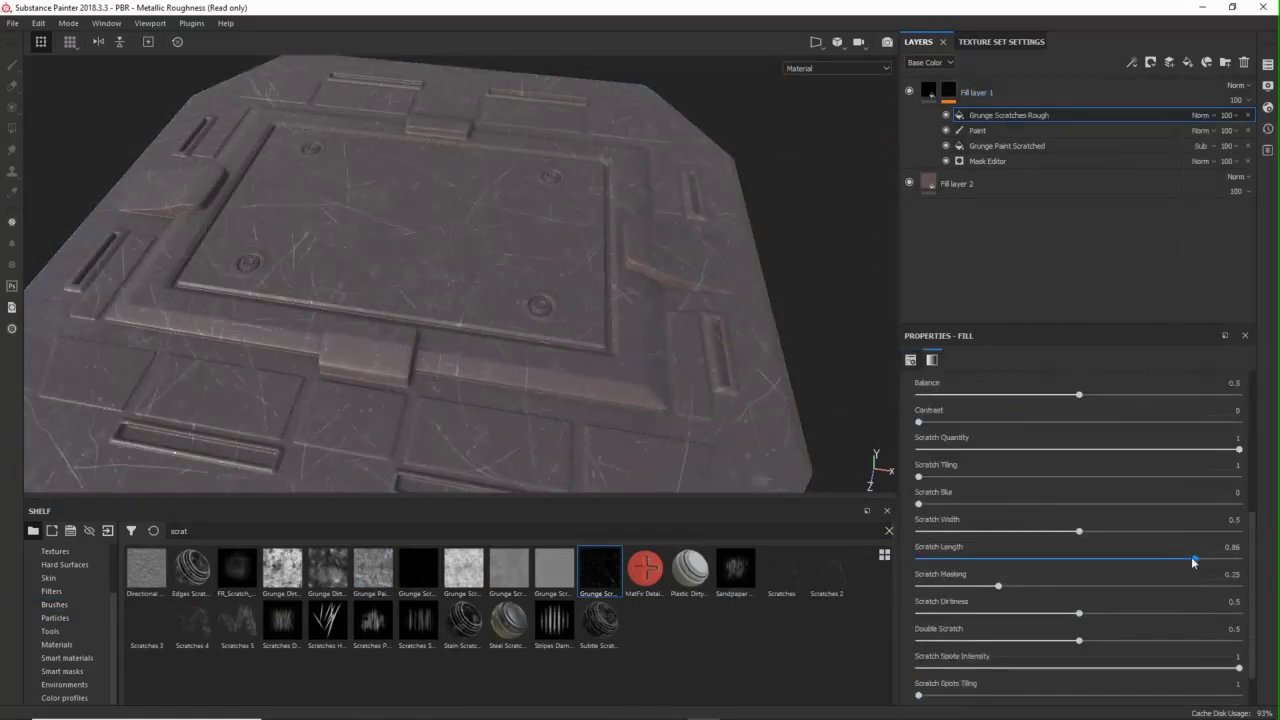
left_click(1111, 395)
left_click(1050, 668)
scroll(1048, 670, "down", 2)
left_click(1020, 676)
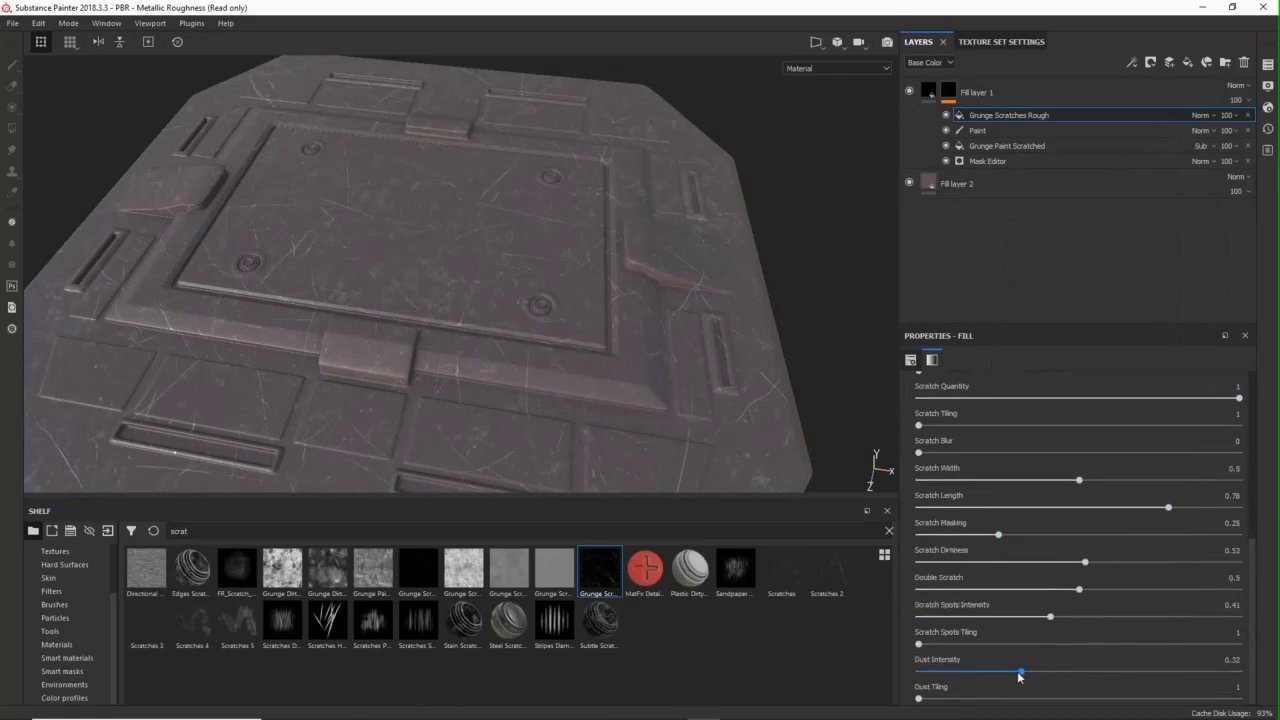
- Set Scratch Length to 0.62 and Scratch Dirtiness to 0.55, increase Scratch Width and lower Dust Intensity
scroll(1014, 424, "up", 1)
left_click(1159, 520)
scroll(1111, 512, "up", 6)
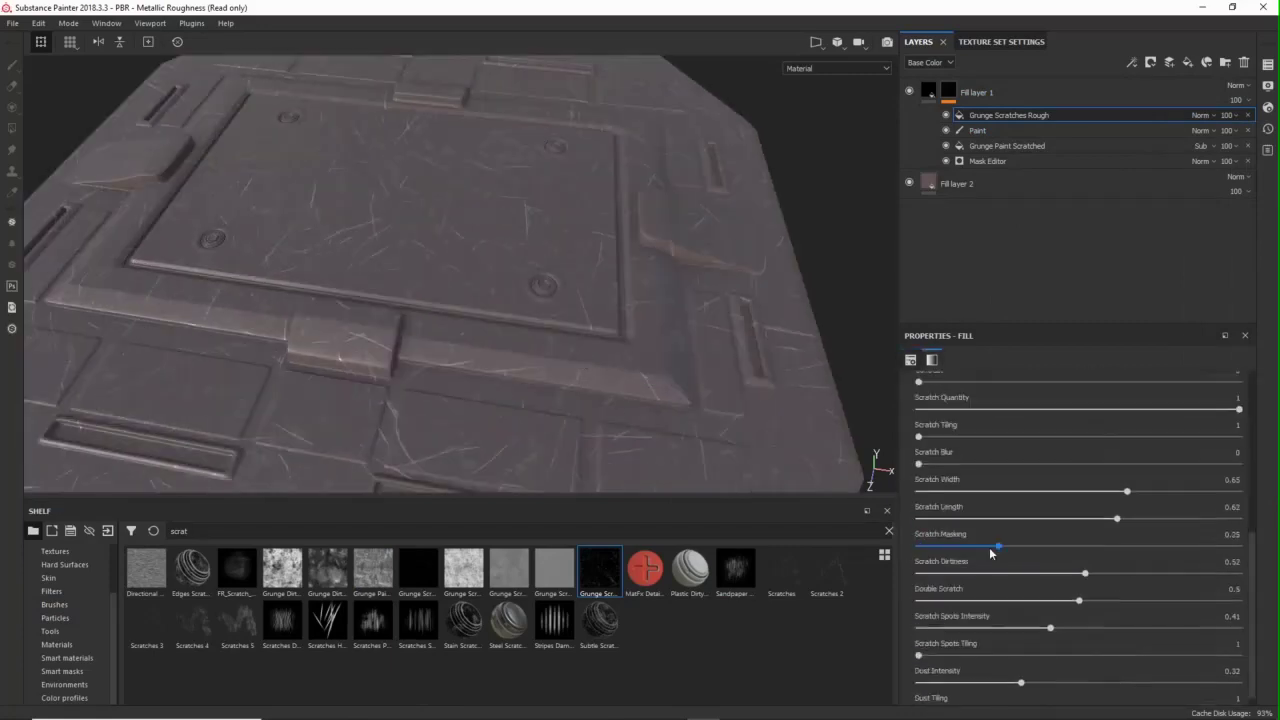
left_click(1095, 574)
scroll(1020, 650, "down", 1)
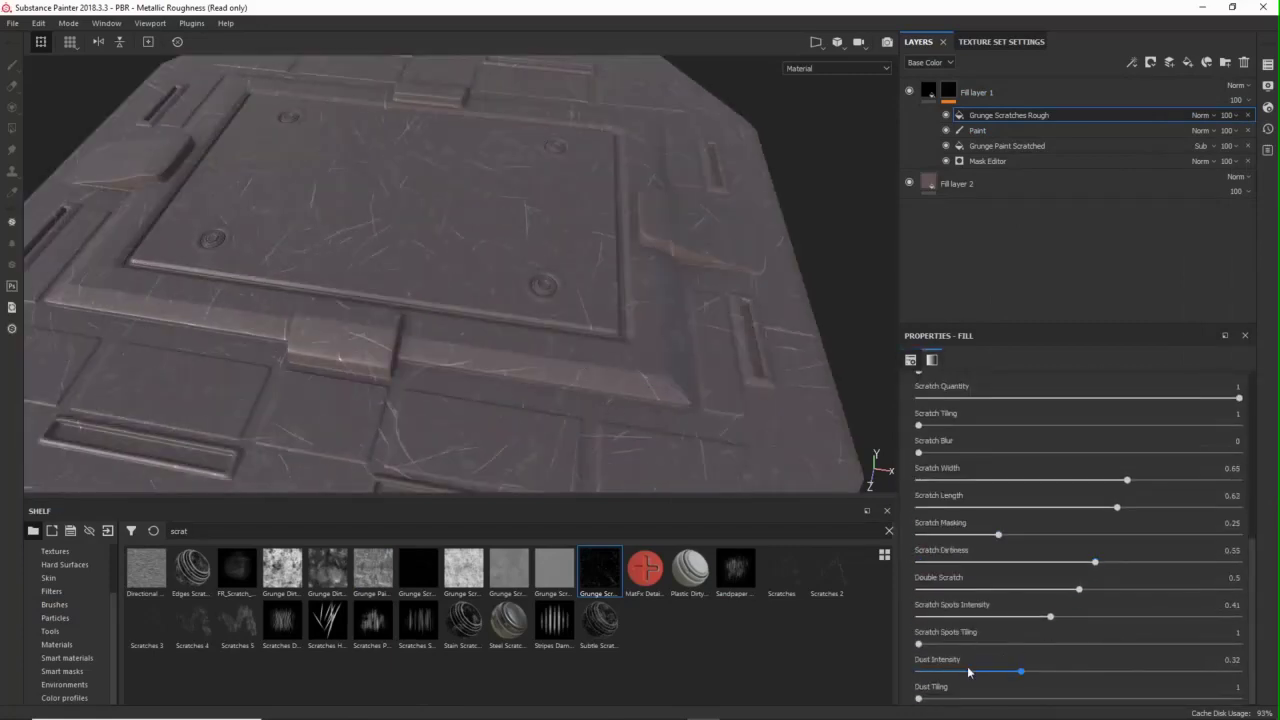
left_click(950, 672)
scroll(571, 391, "down", 2)
left_click_drag(1127, 480, 1155, 480)
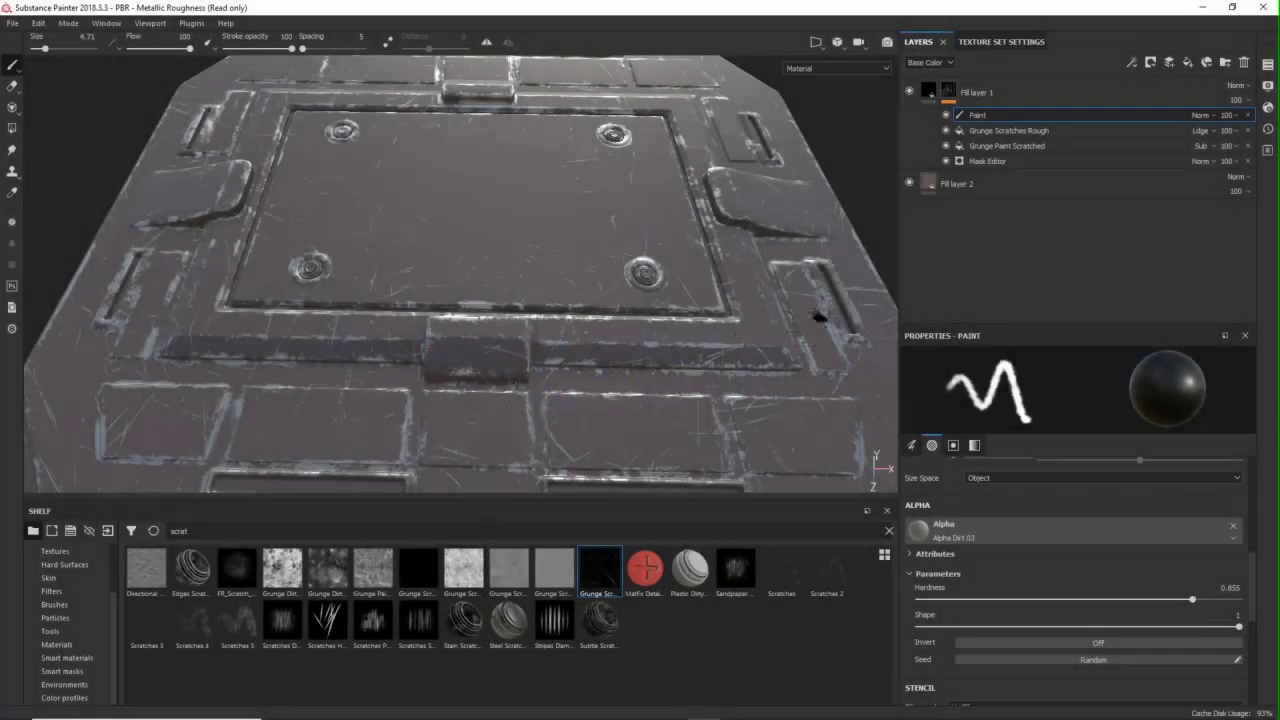
- Add a new fill layer above the worn metal layer and disable its height, normal and metallic channels
left_click(1074, 102)
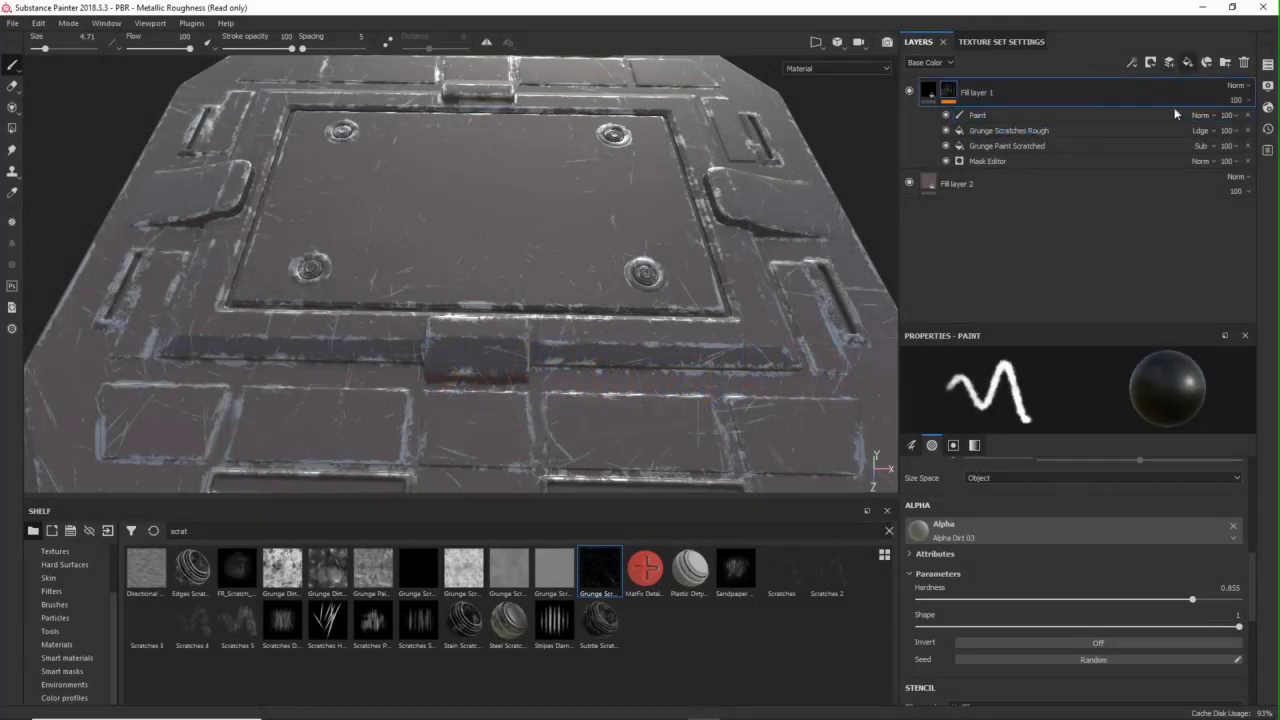
left_click(1187, 62)
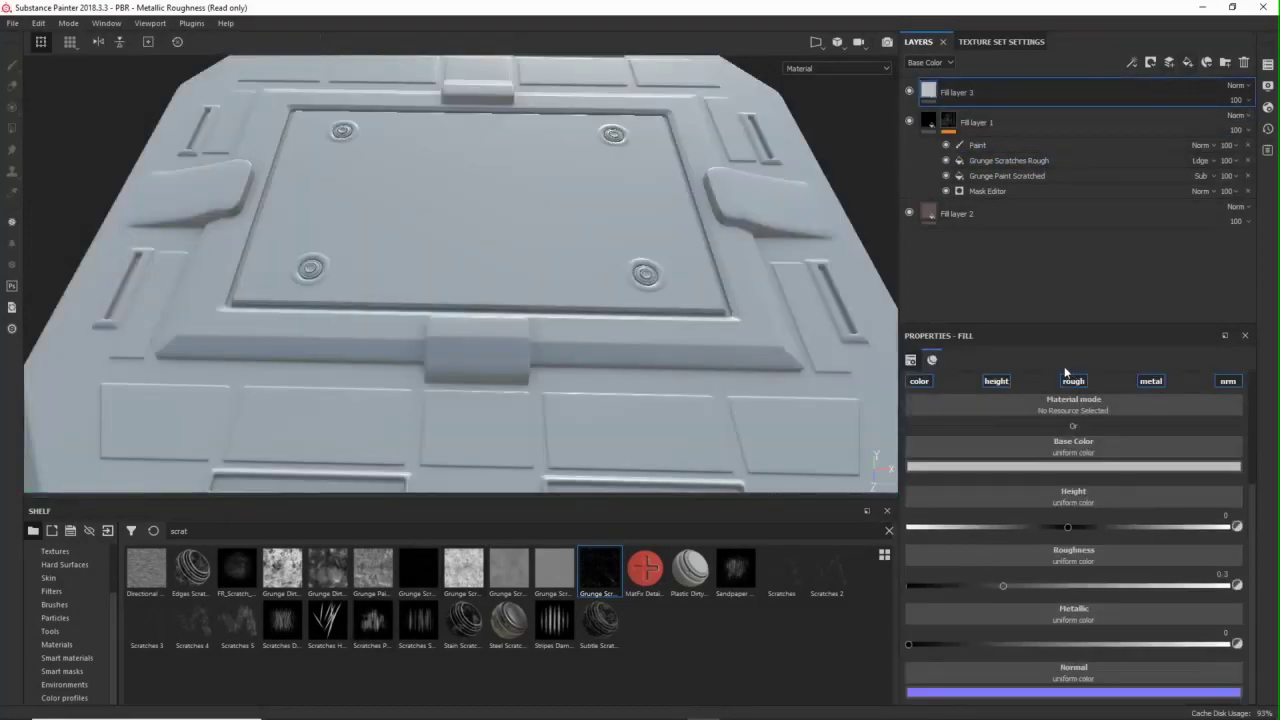
left_click(1000, 382)
left_click(1226, 449)
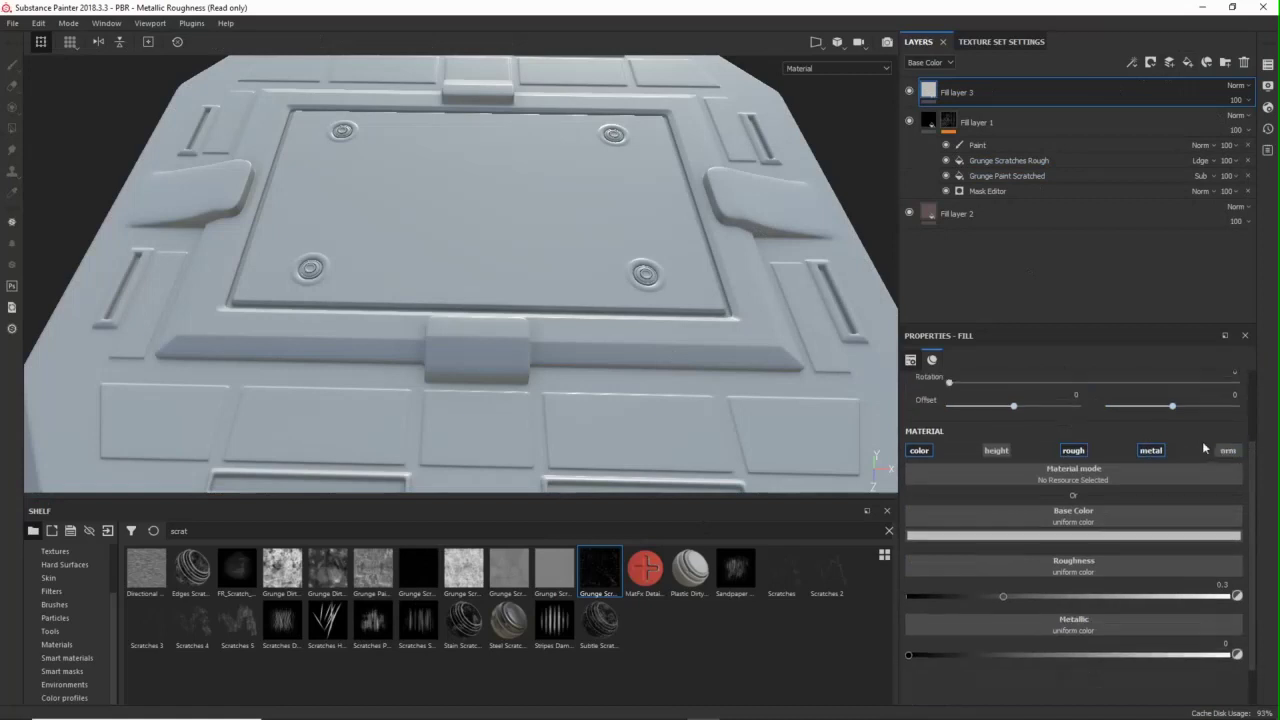
left_click(1162, 451)
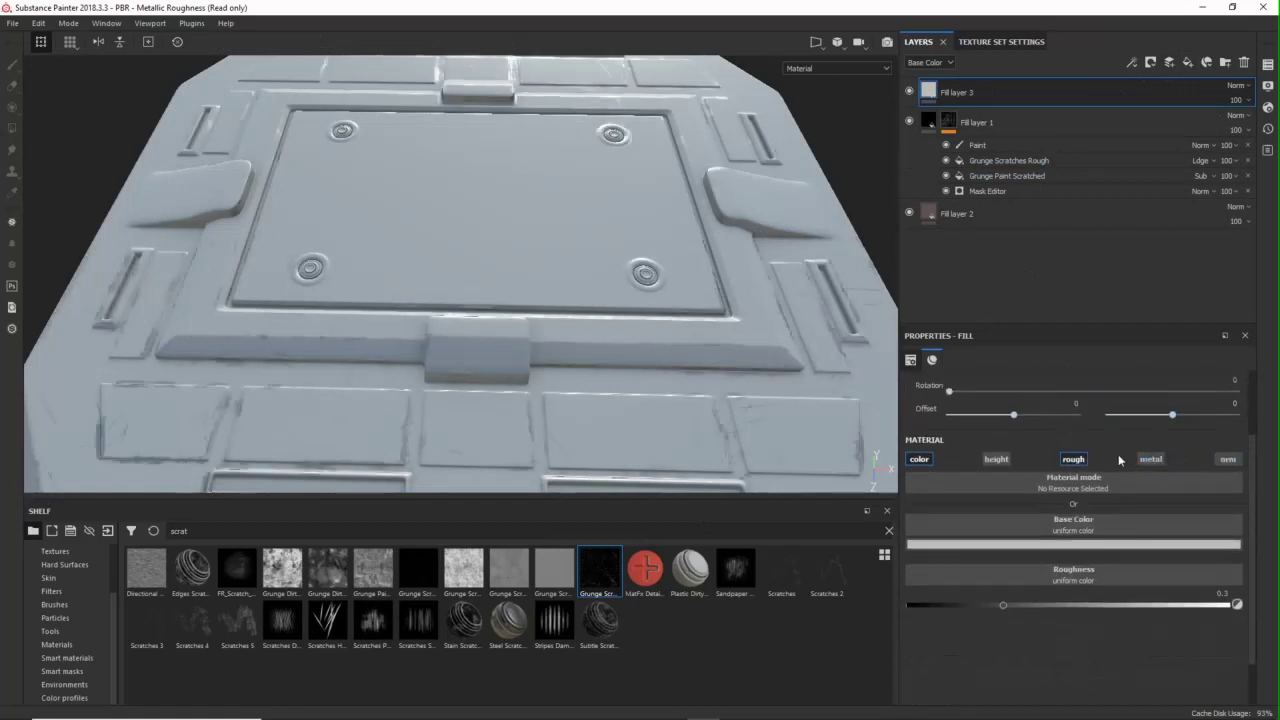
- Set the new fill layer's base color to a very dark brown and its roughness to about 0.76
left_click(1075, 546)
left_click_drag(1096, 668, 1094, 664)
left_click(1188, 680)
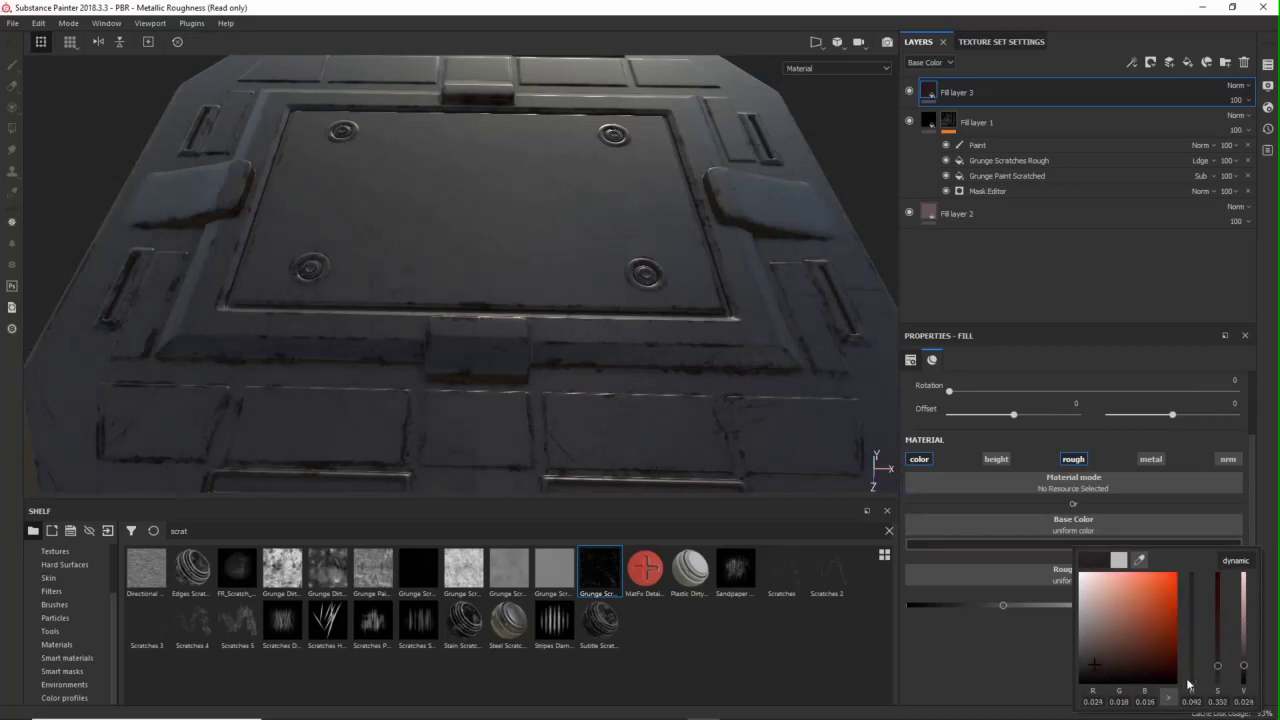
left_click(1022, 456)
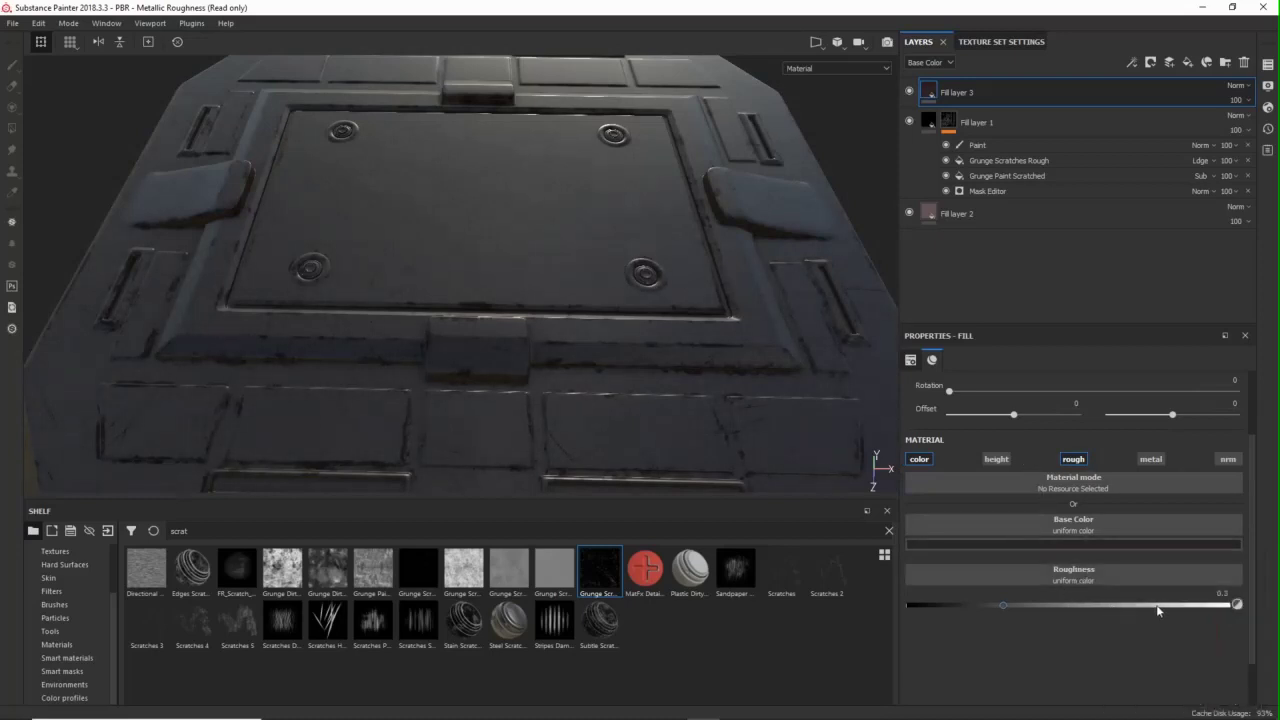
left_click(1157, 606)
- Add a black mask to the dark fill layer and a fill effect inside that mask
right_click(943, 91)
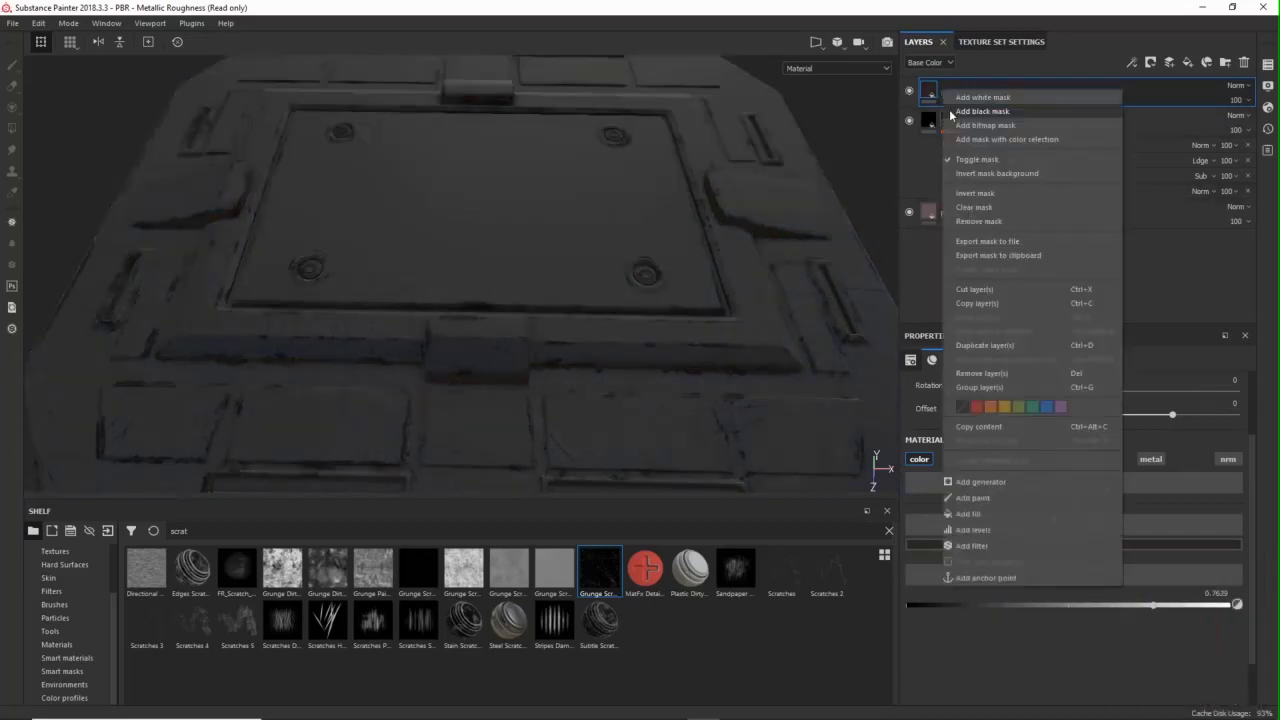
left_click(951, 111)
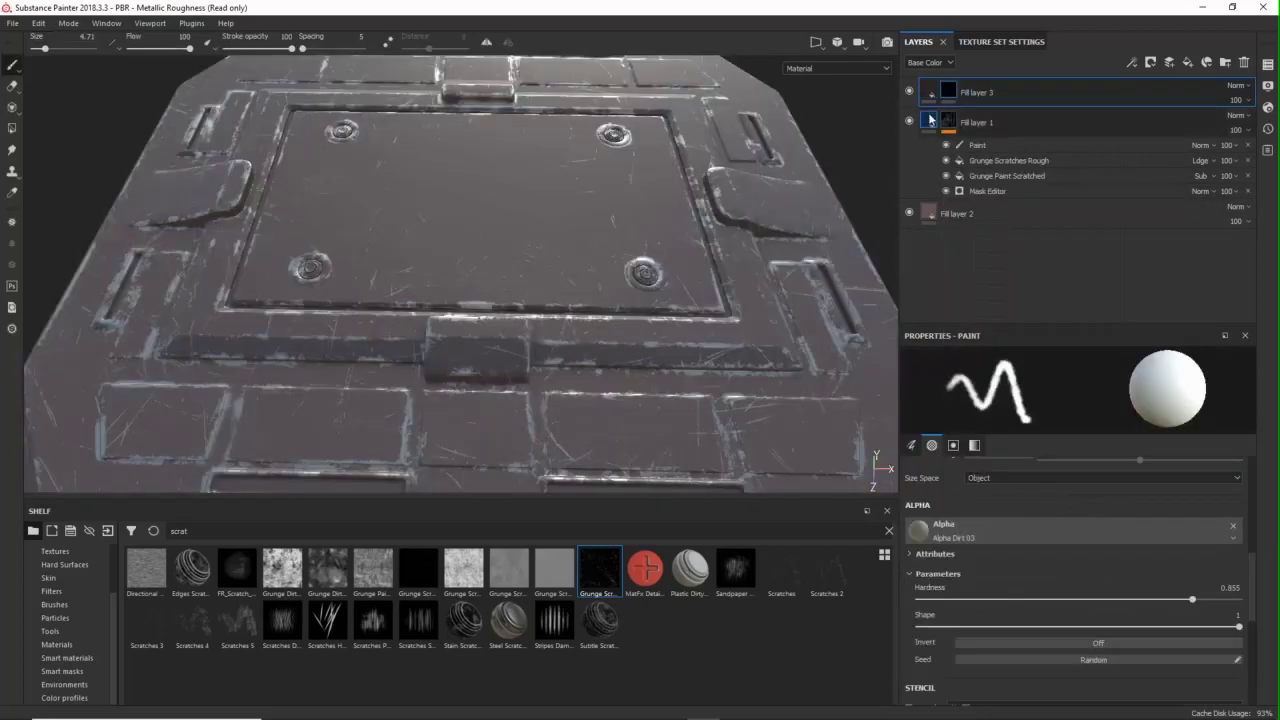
right_click(945, 90)
left_click(994, 350)
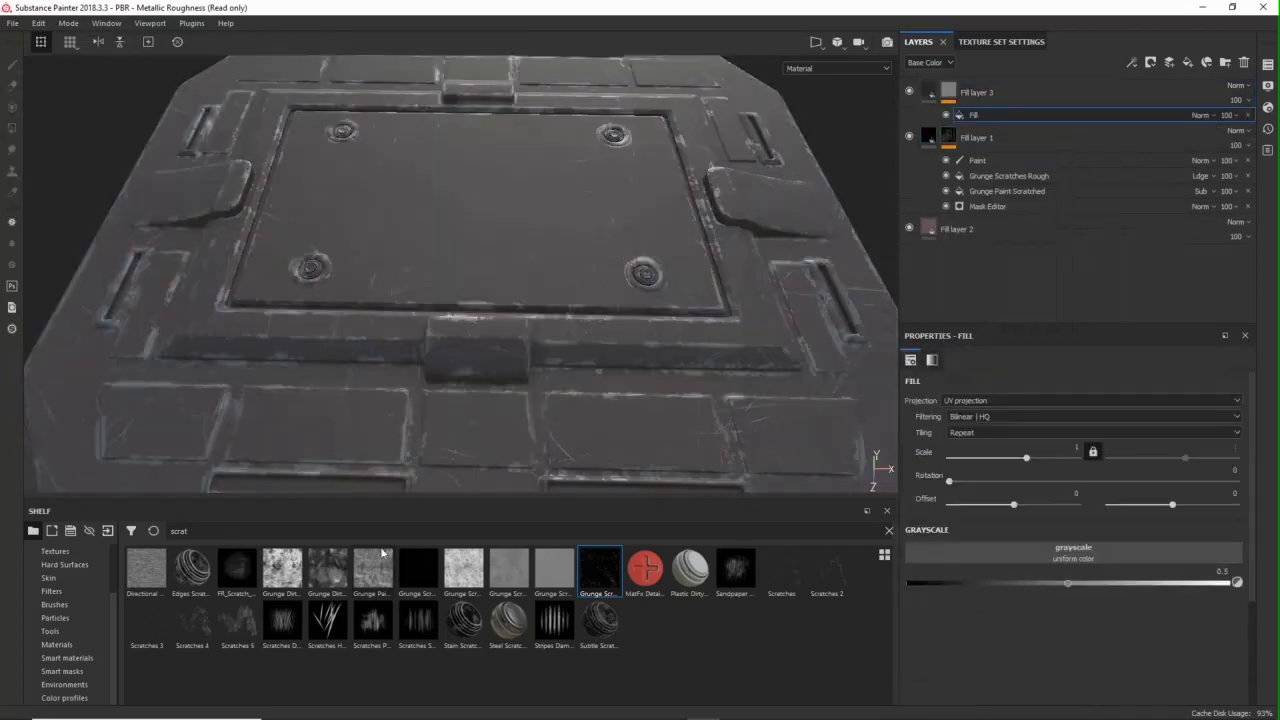
- Assign Grunge Paint Scratched to the dark layer's mask fill, use tri-planar projection and set its Contrast to 0.26
mouse_move(383, 558)
left_click_drag(380, 563, 975, 548)
left_click_drag(692, 372, 775, 399, "alt")
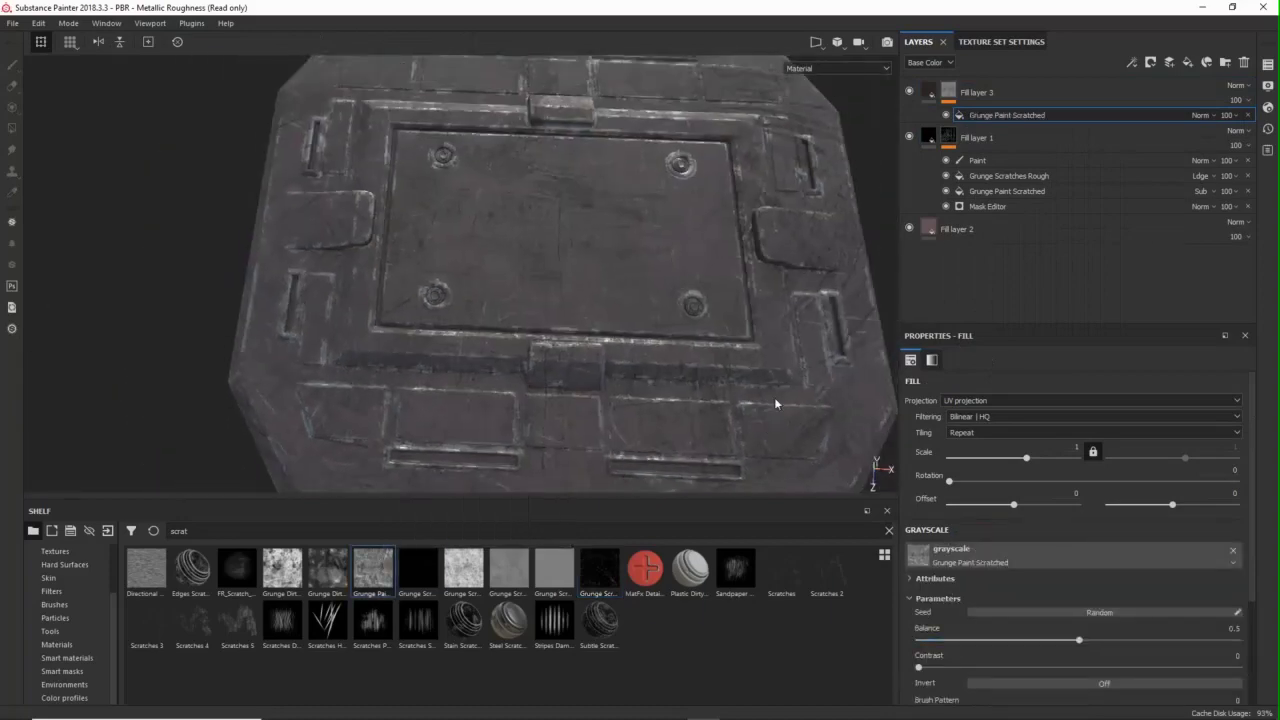
middle_click_drag(775, 399, 660, 307, "alt")
scroll(690, 370, "down", 2)
key("c")
scroll(660, 307, "down", 2)
left_click(964, 401)
left_click(970, 424)
scroll(669, 384, "up", 2)
scroll(1031, 566, "down", 6)
key("m")
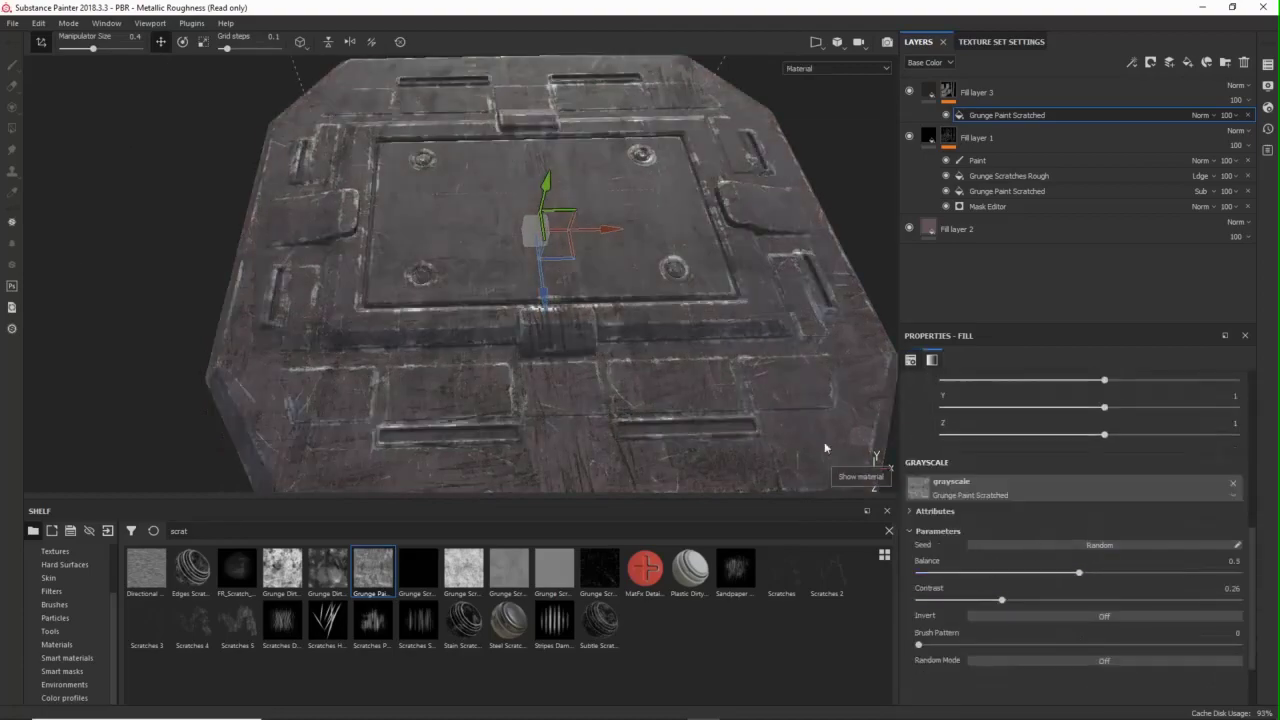
- Lower the Balance of the Grunge Paint Scratched mask fill to reduce the dirt coverage on the podium
scroll(694, 294, "up", 2)
scroll(694, 294, "down", 2)
left_click_drag(694, 294, 610, 300, "alt")
left_click_drag(1079, 573, 1040, 573)
left_click_drag(510, 290, 657, 284, "alt")
left_click_drag(606, 343, 560, 300, "alt")
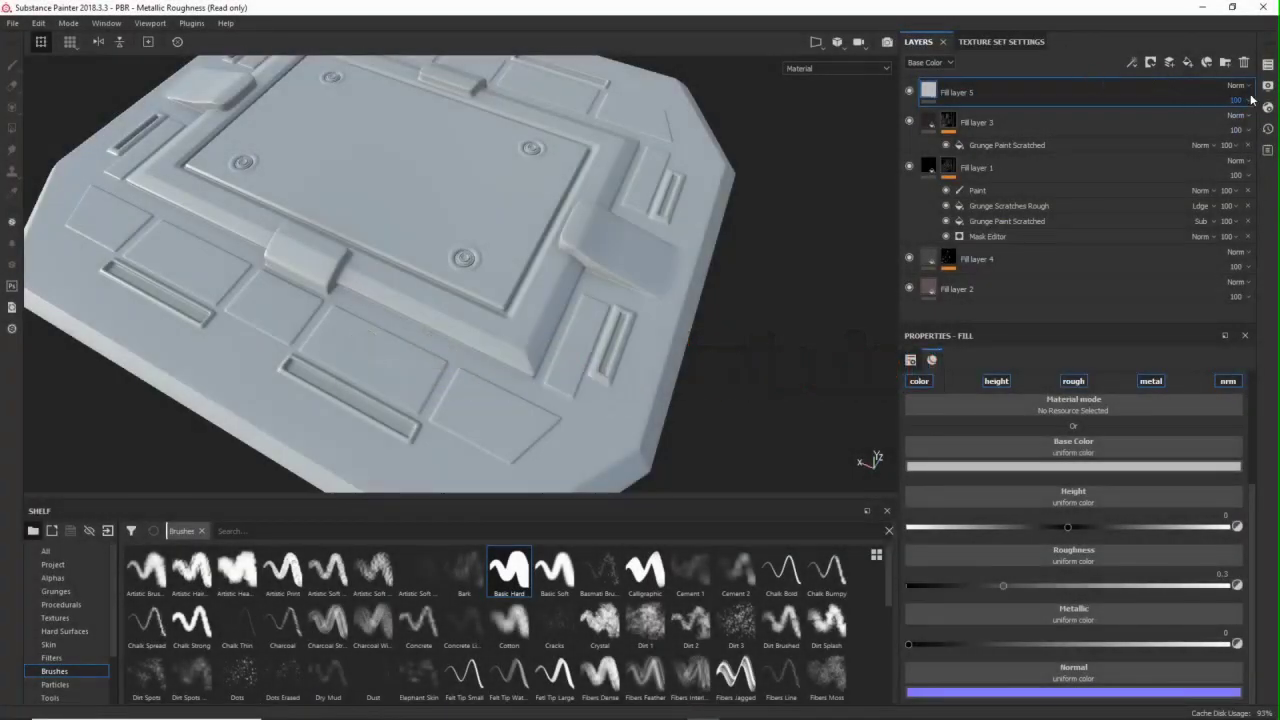
- Add an Emissive channel to the texture set
left_click(1000, 42)
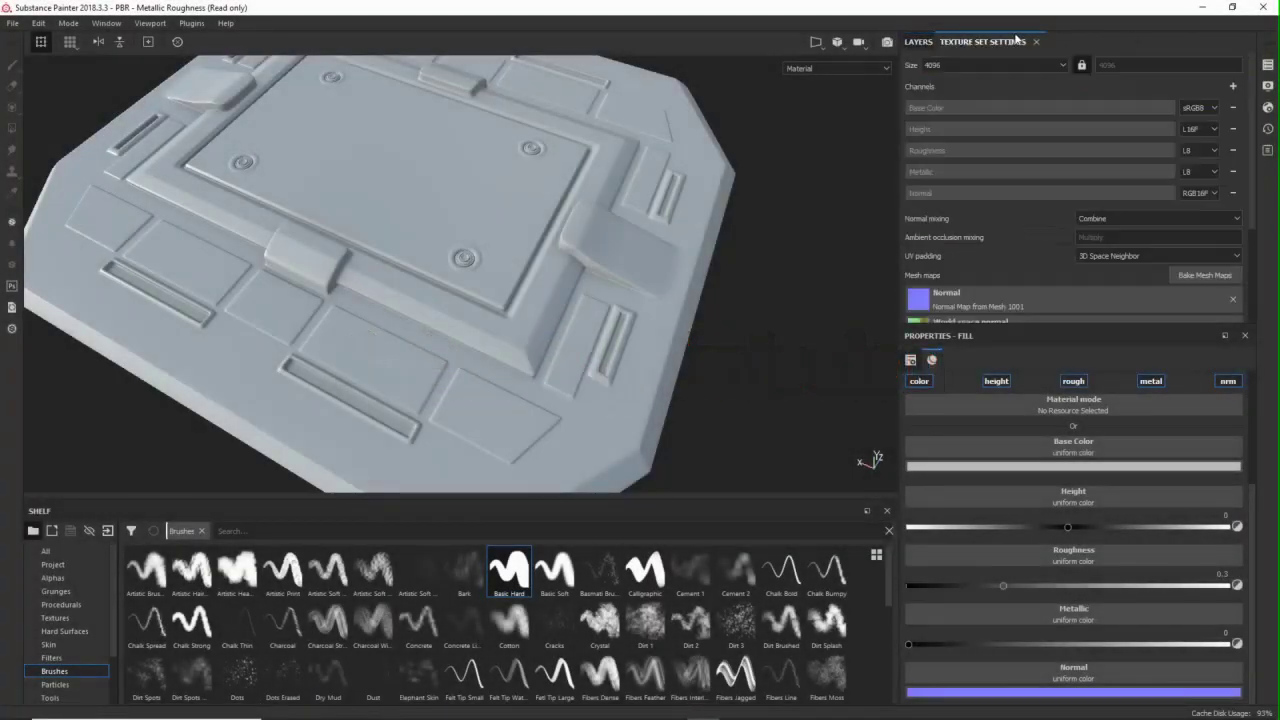
left_click(1232, 87)
left_click(1238, 189)
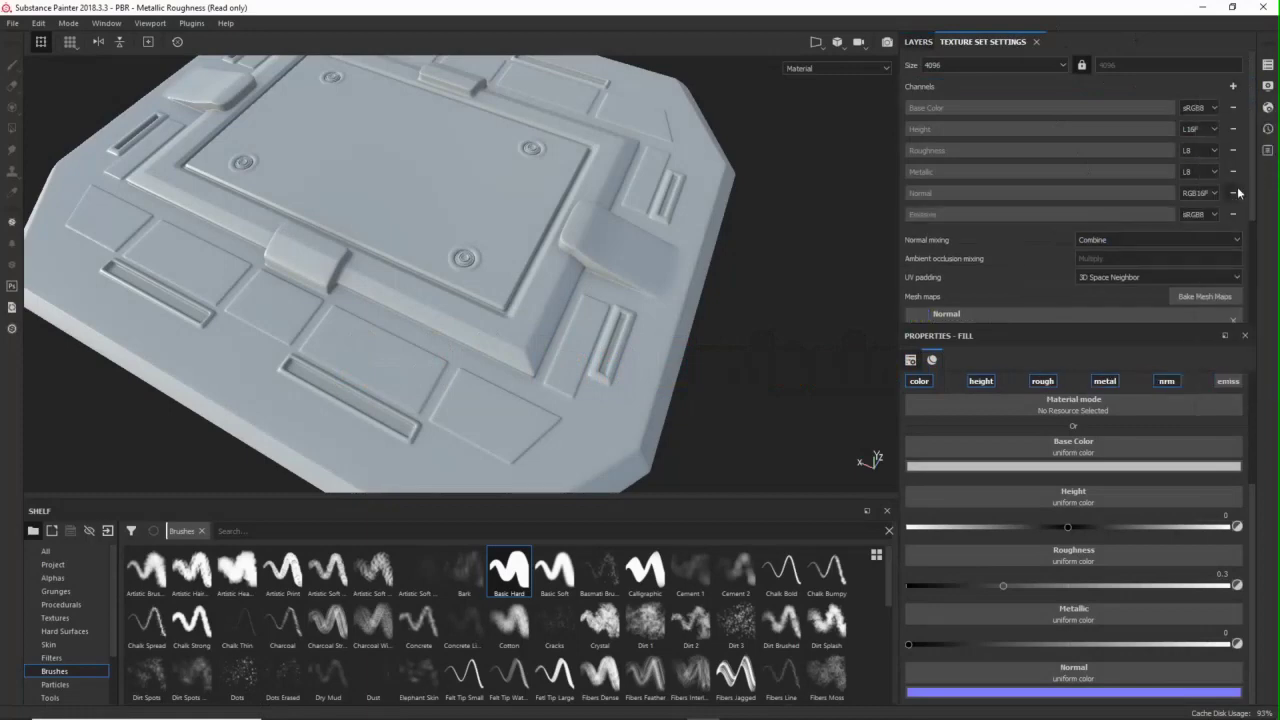
- Restrict the top fill layer to the emissive channel by disabling color, height, roughness, metallic and normal
left_click(924, 45)
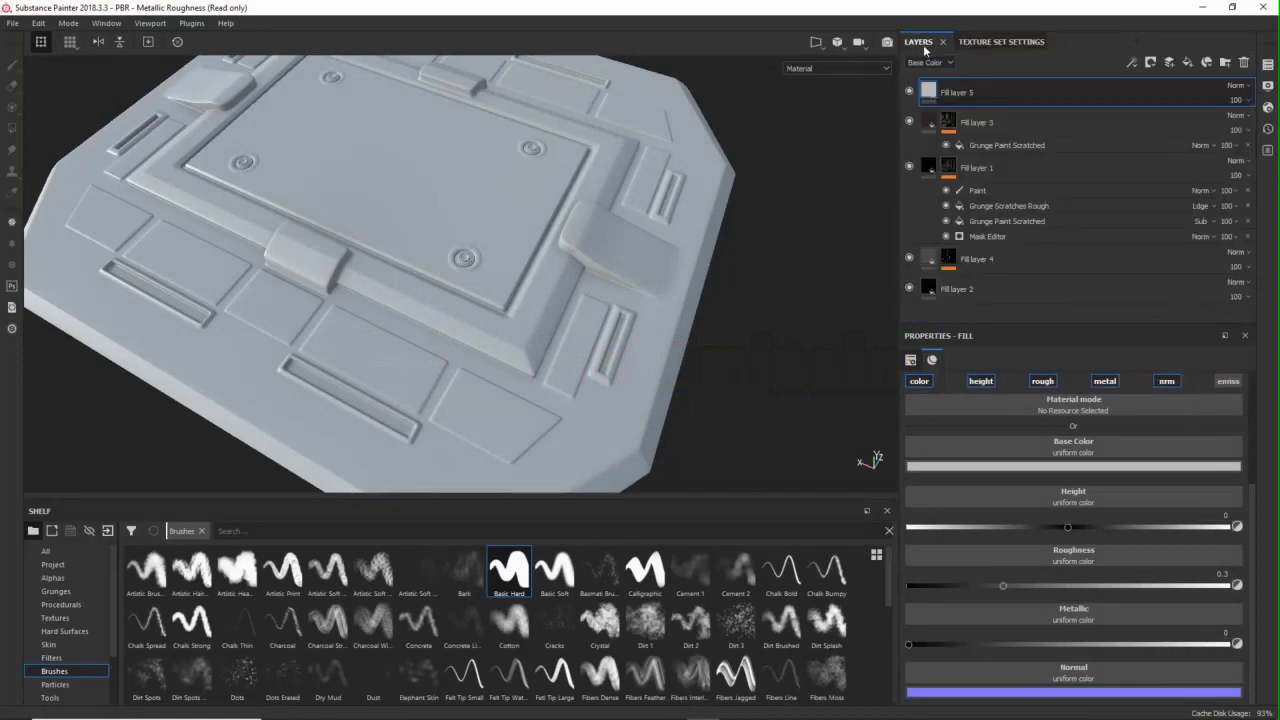
scroll(1152, 410, "up", 1)
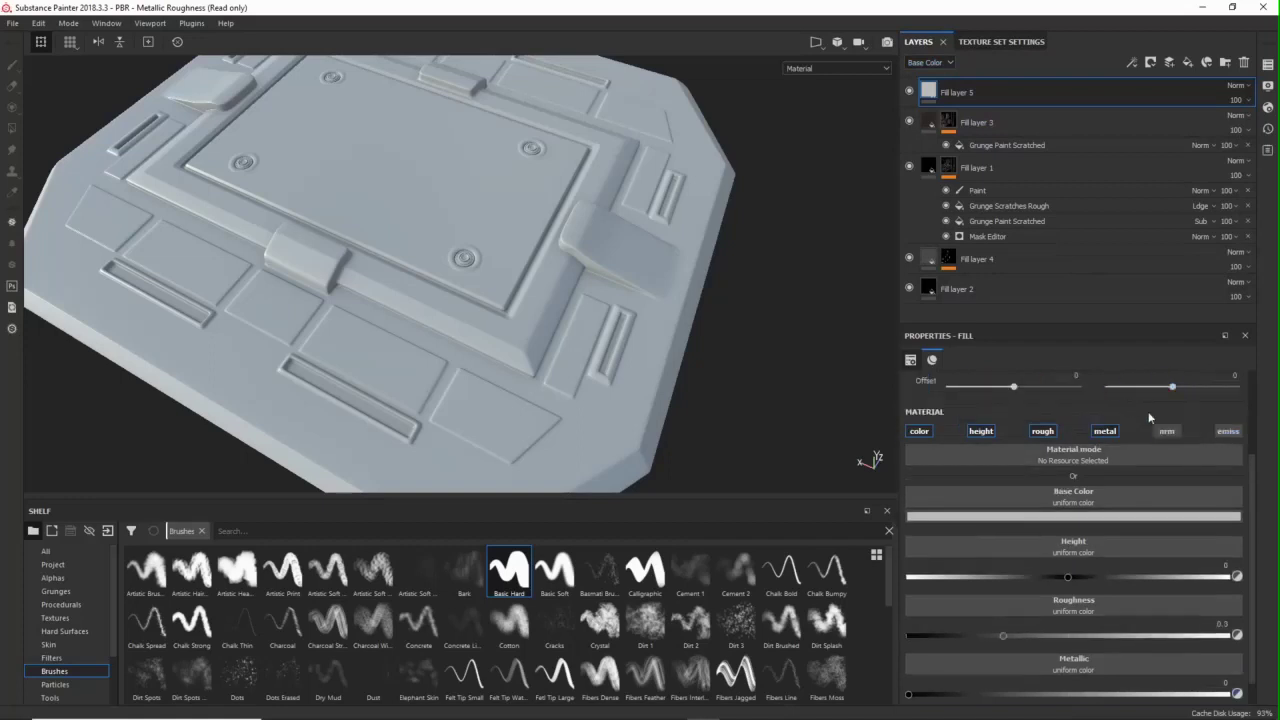
left_click(1107, 430)
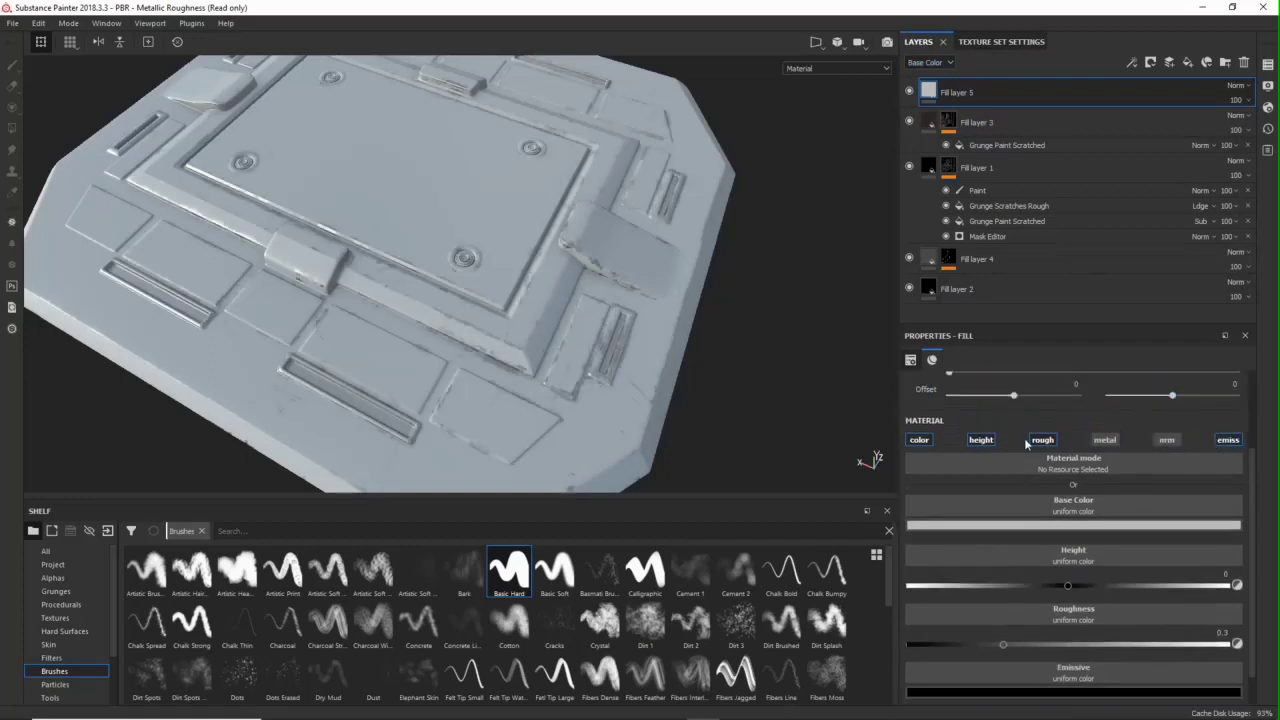
left_click(1030, 441)
left_click(990, 459)
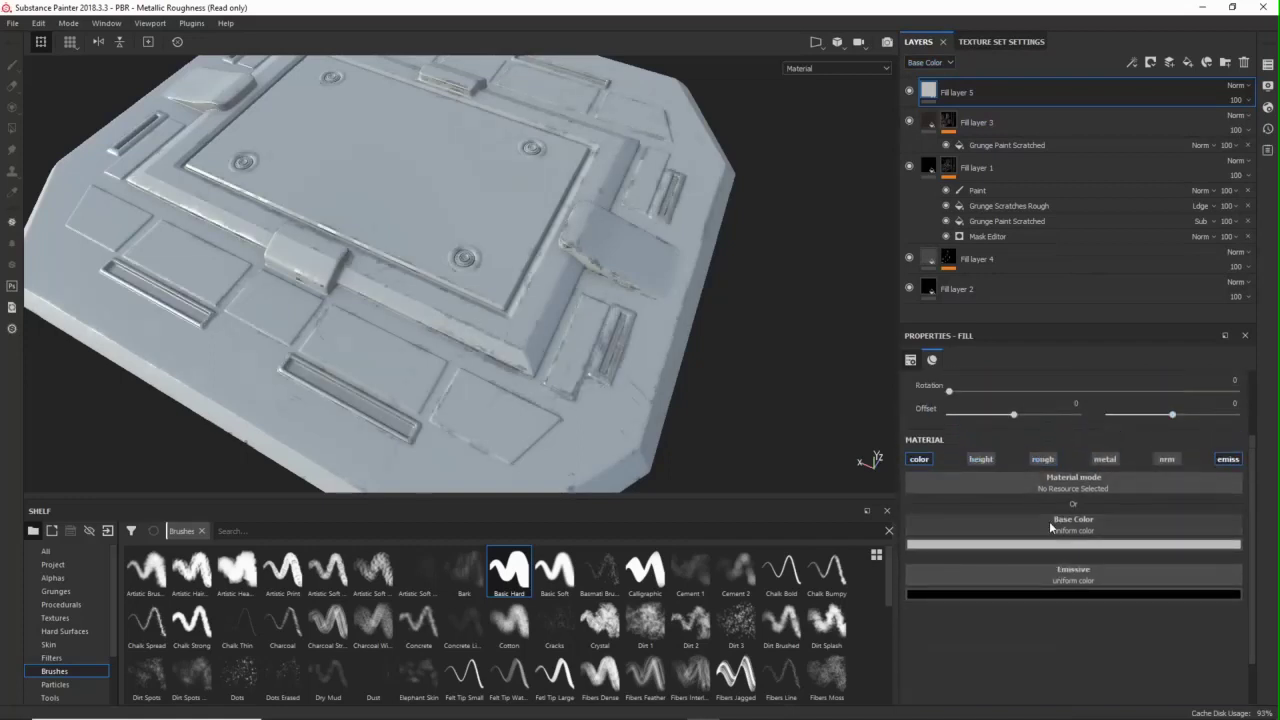
left_click(928, 464)
- Set the emissive color of the top fill layer to a saturated orange
left_click(1054, 542)
left_click(1114, 636)
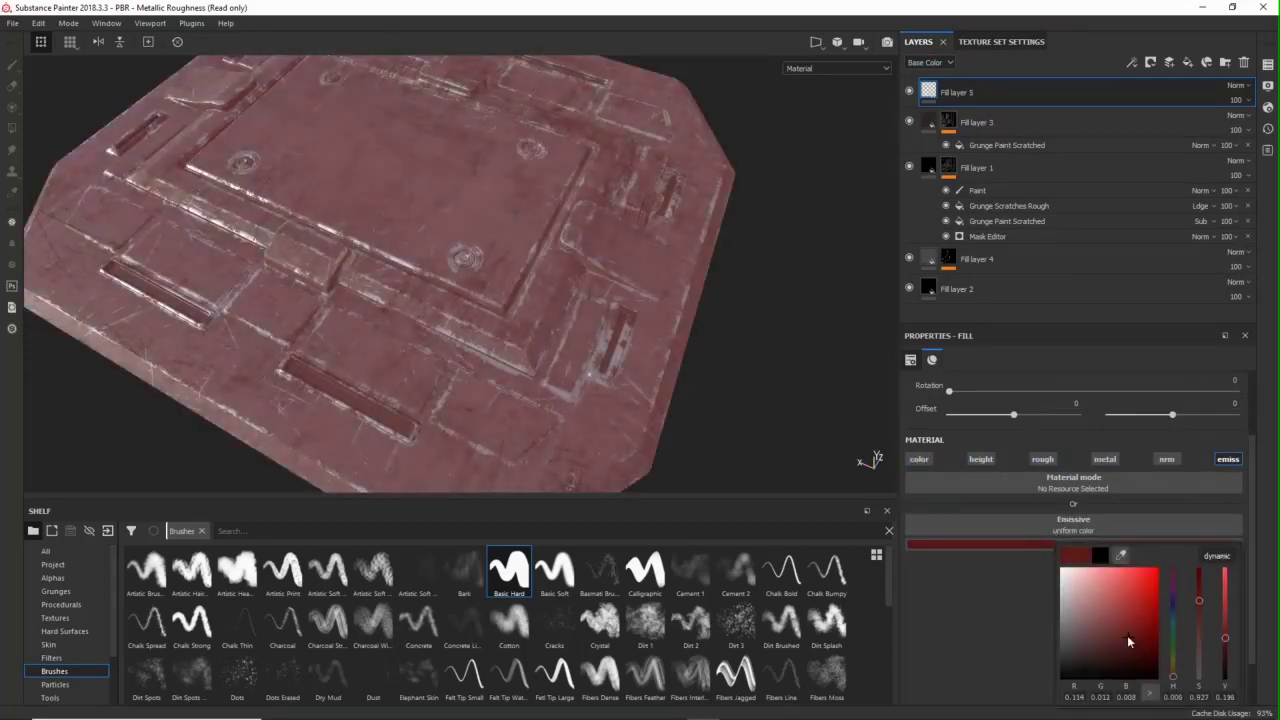
left_click(1125, 635)
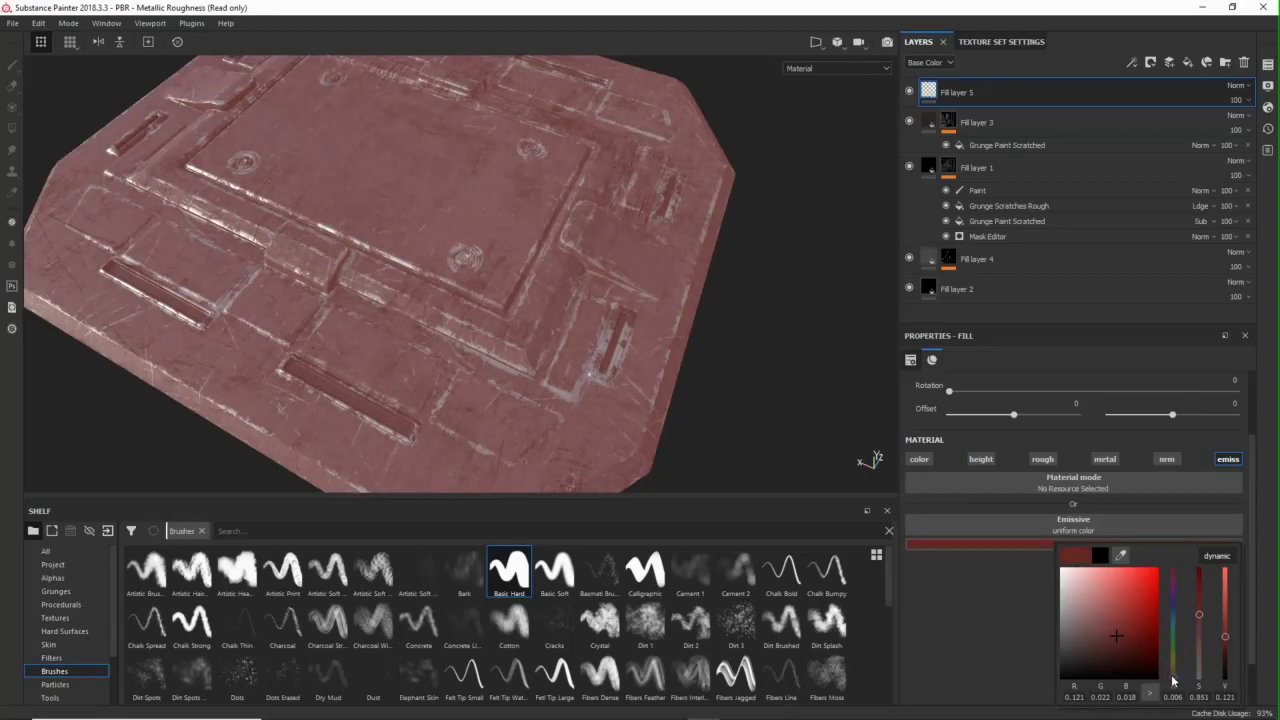
left_click(1174, 681)
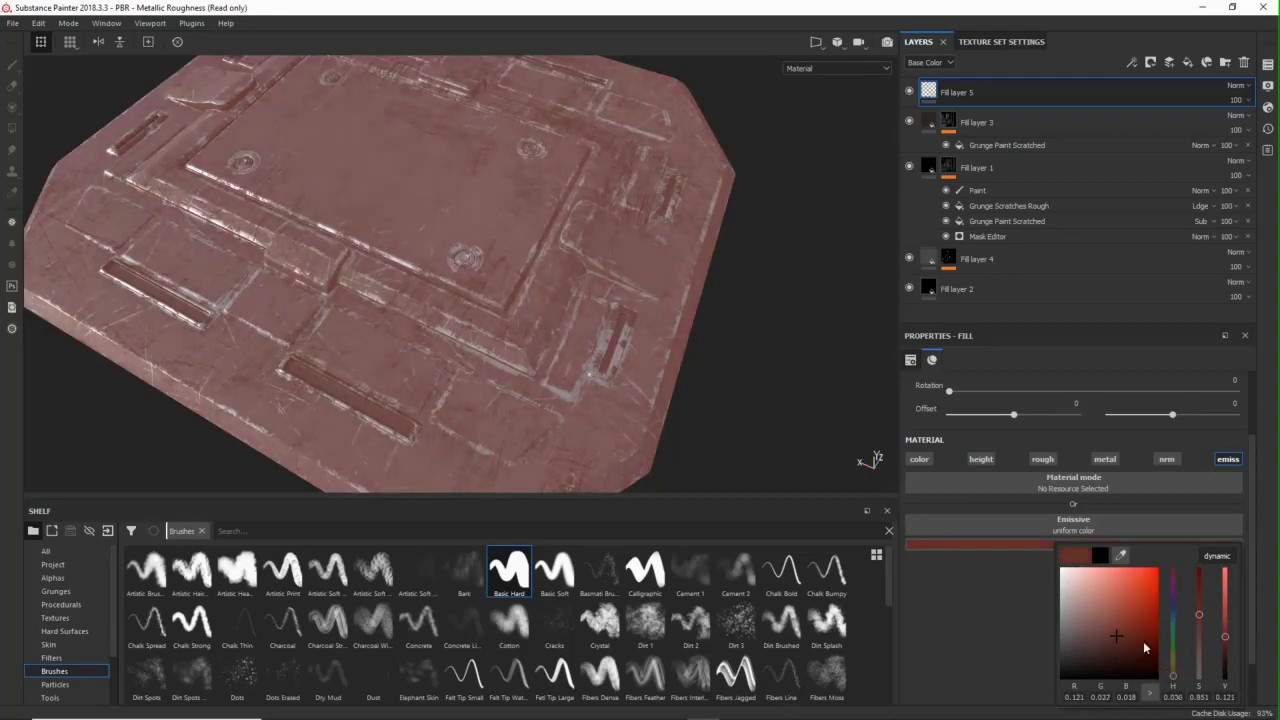
left_click(1135, 619)
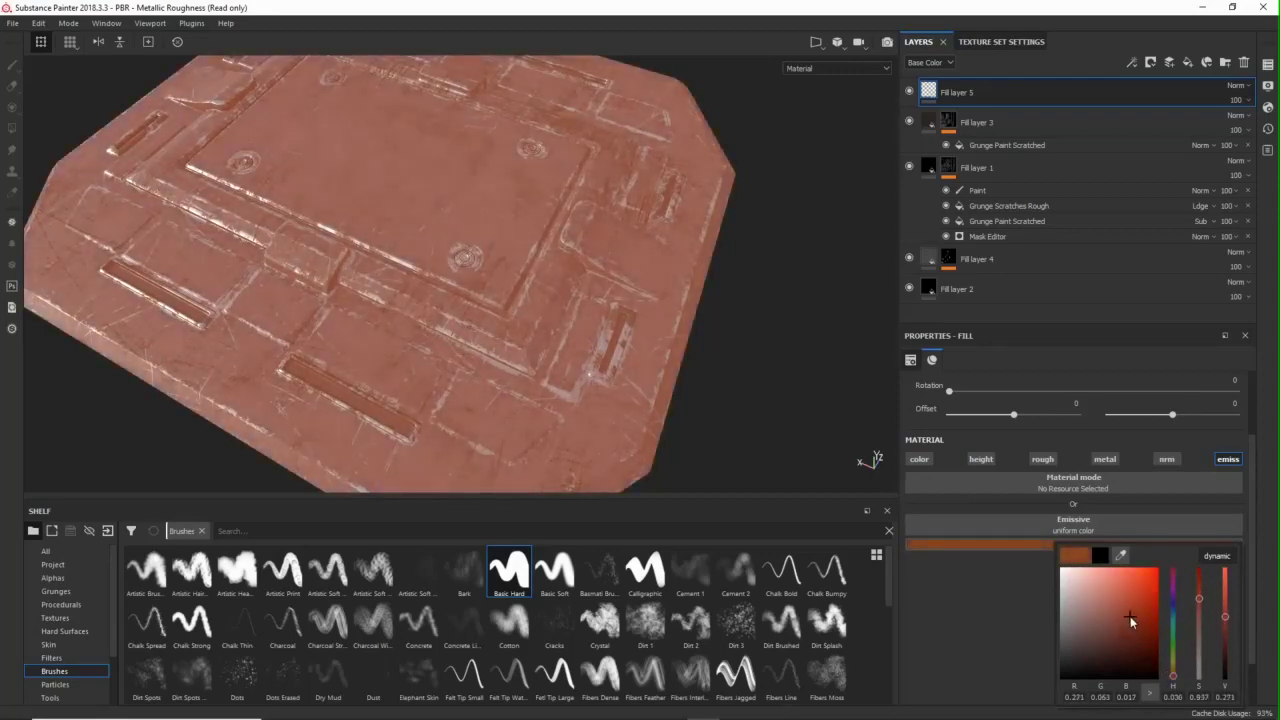
left_click(1145, 607)
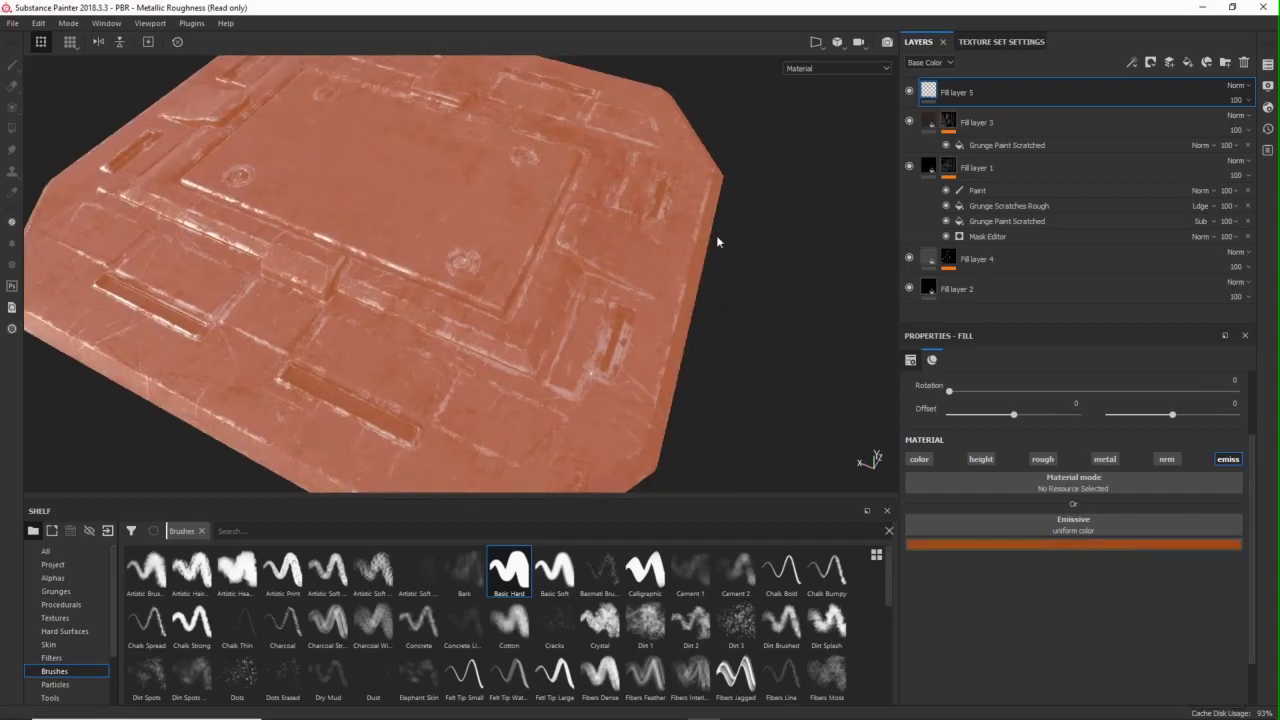
- Add a black mask to the emissive fill layer and a paint effect inside that mask
right_click(935, 93)
left_click(950, 95)
right_click(950, 95)
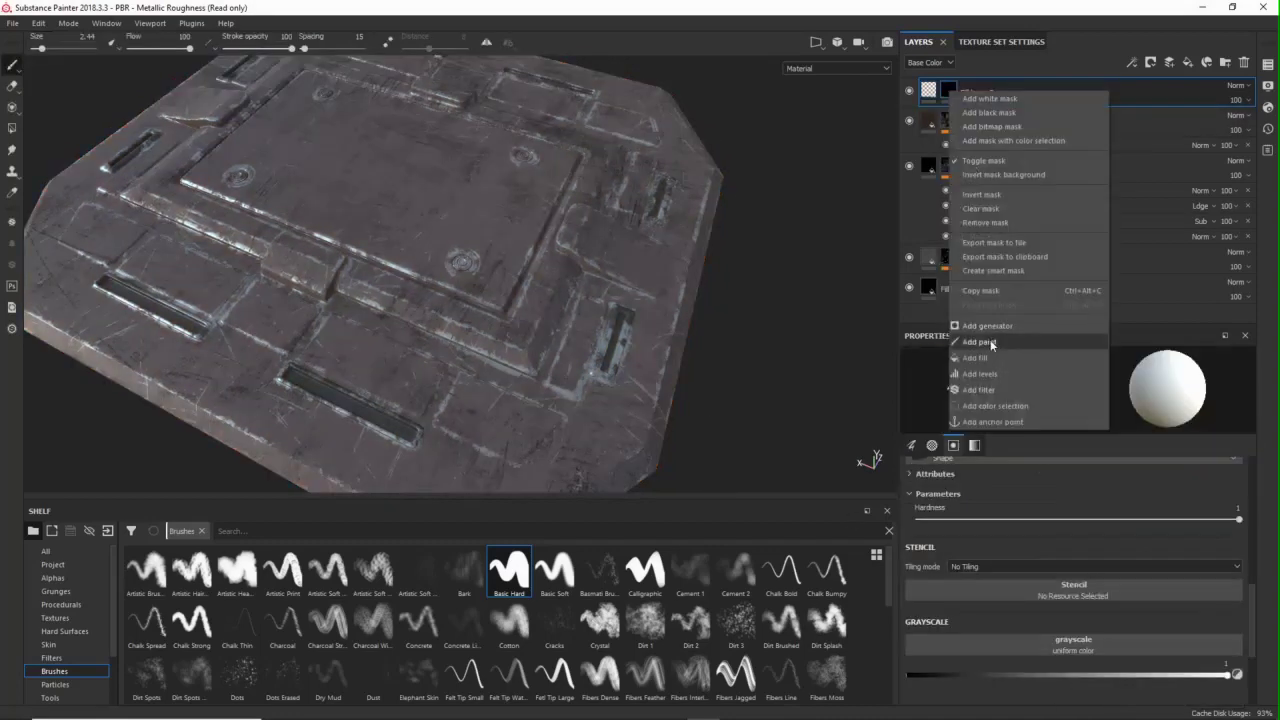
left_click(992, 351)
- Polygon-fill quads along the floor of a narrow recessed slot with color 1 in the emissive layer's mask
scroll(661, 389, "up", 3)
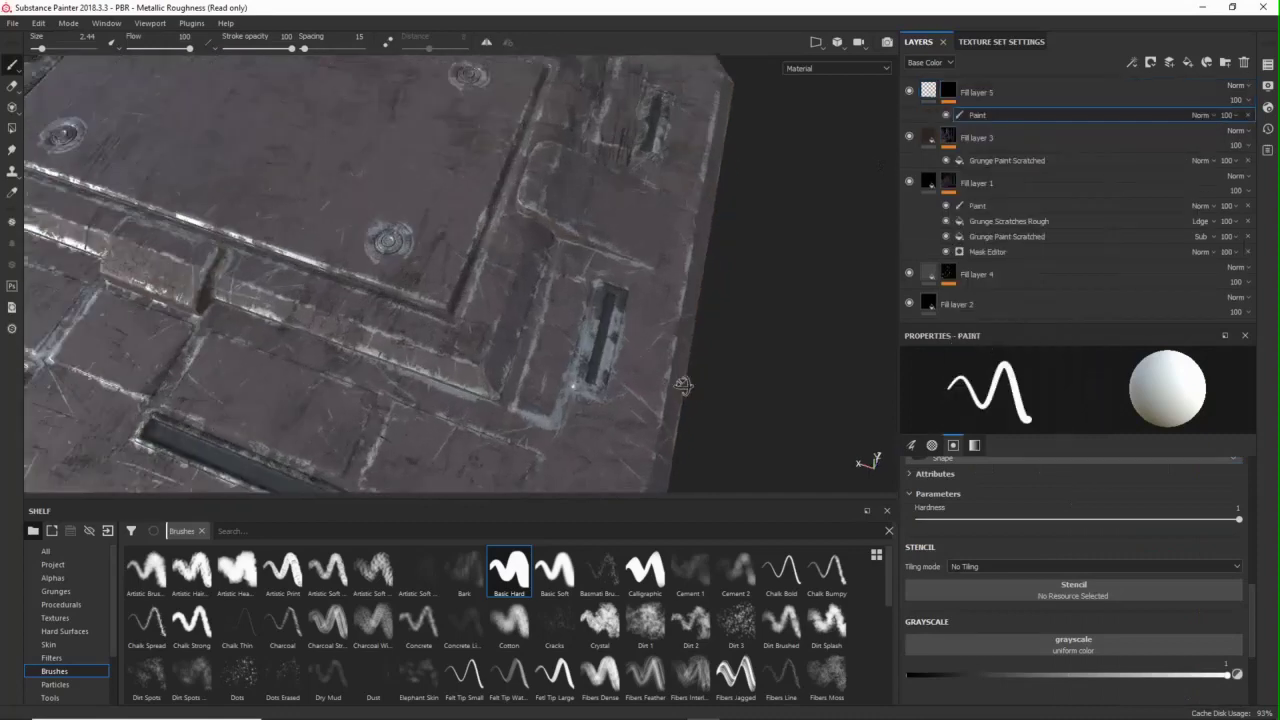
left_click_drag(683, 386, 689, 372, "alt")
key("4")
scroll(575, 344, "up", 4)
middle_click_drag(575, 344, 477, 317, "alt")
scroll(477, 316, "up", 5)
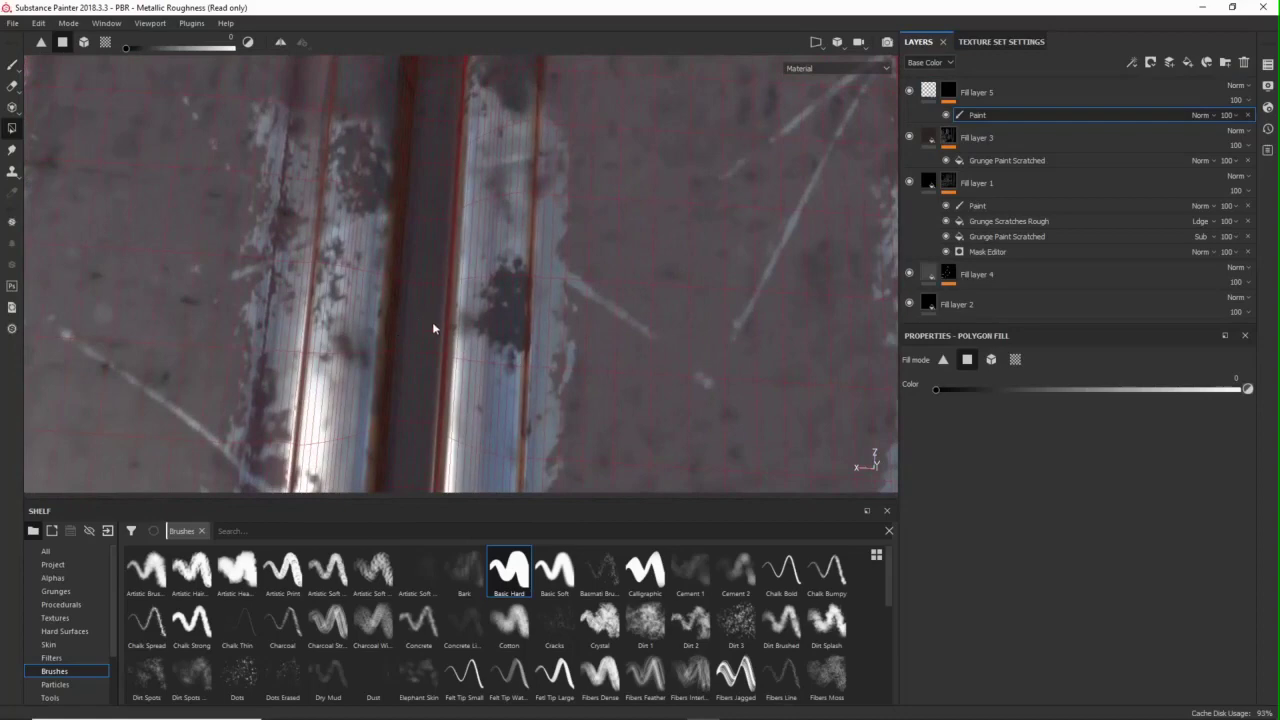
left_click_drag(398, 329, 438, 320)
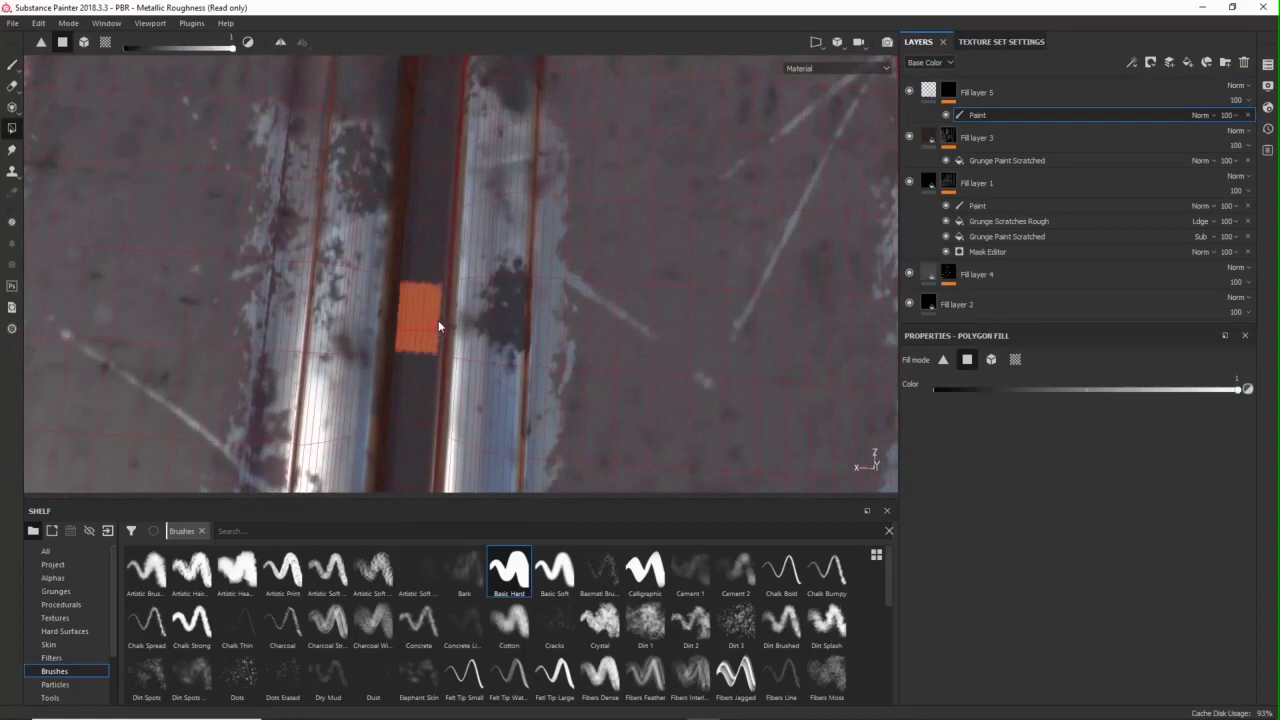
left_click_drag(408, 269, 444, 264)
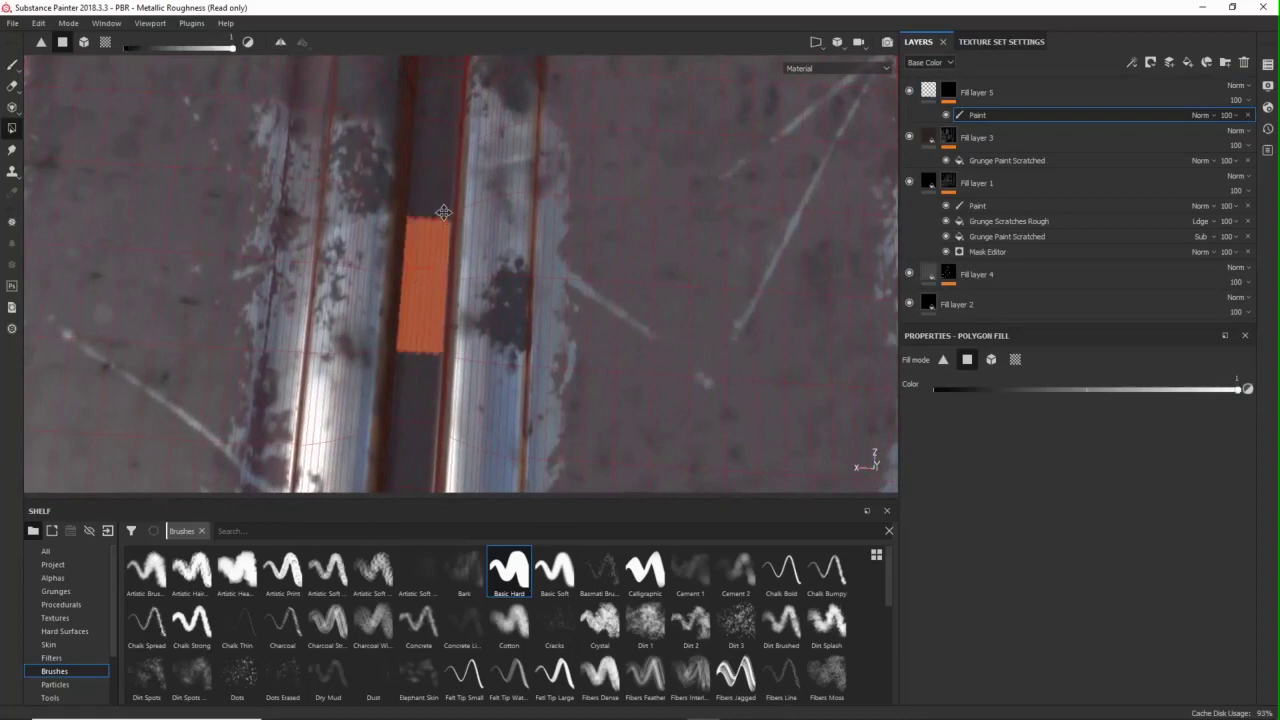
- Clean up the polygon fill around the slot's end by filling the adjoining wall faces with color 0
middle_click_drag(443, 208, 430, 278, "alt")
scroll(409, 158, "up", 3)
left_click_drag(409, 158, 397, 160)
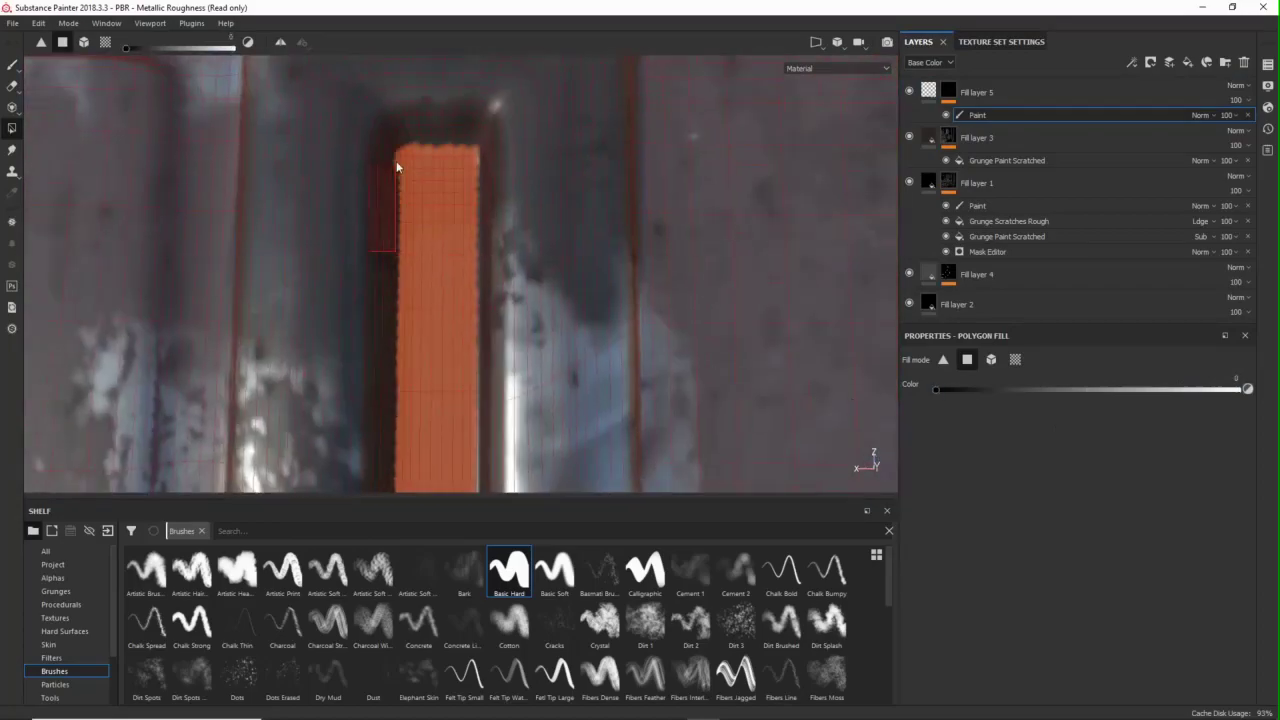
scroll(397, 160, "down", 4)
left_click_drag(503, 180, 440, 155)
key("x")
scroll(490, 350, "up", 2)
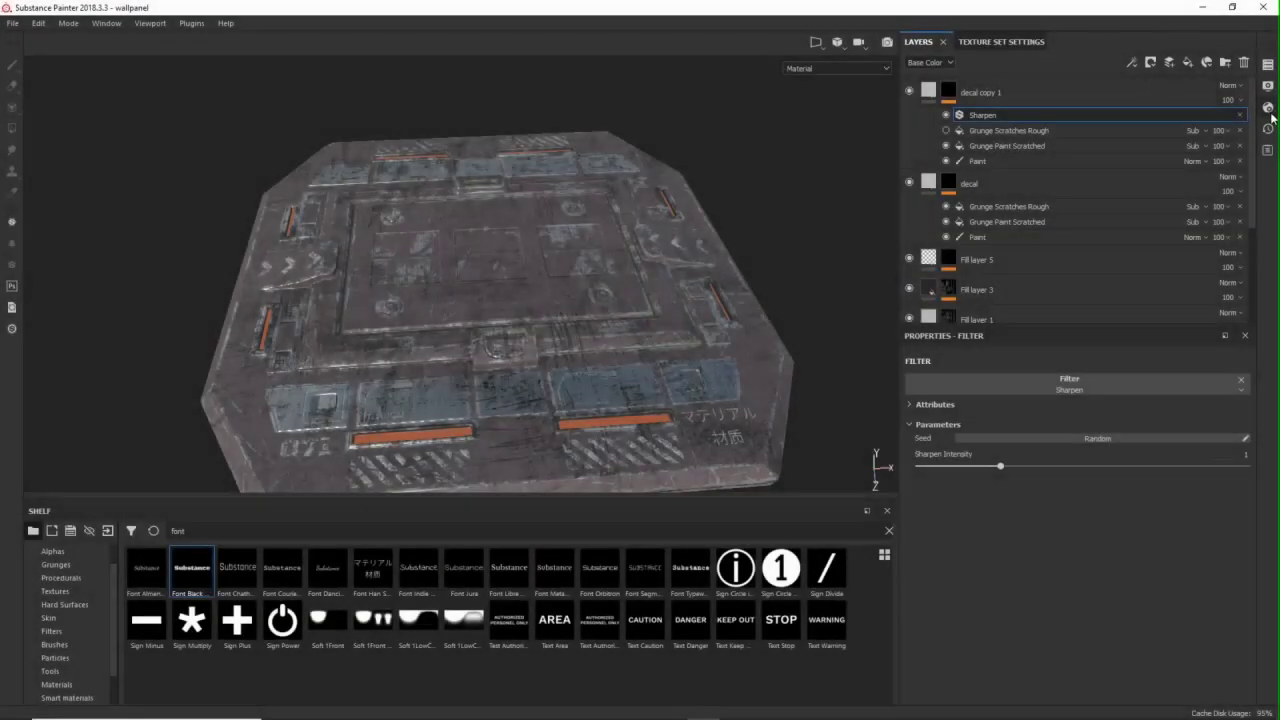
- Set the shader's Emissive Intensity to about 11.76
left_click(1268, 108)
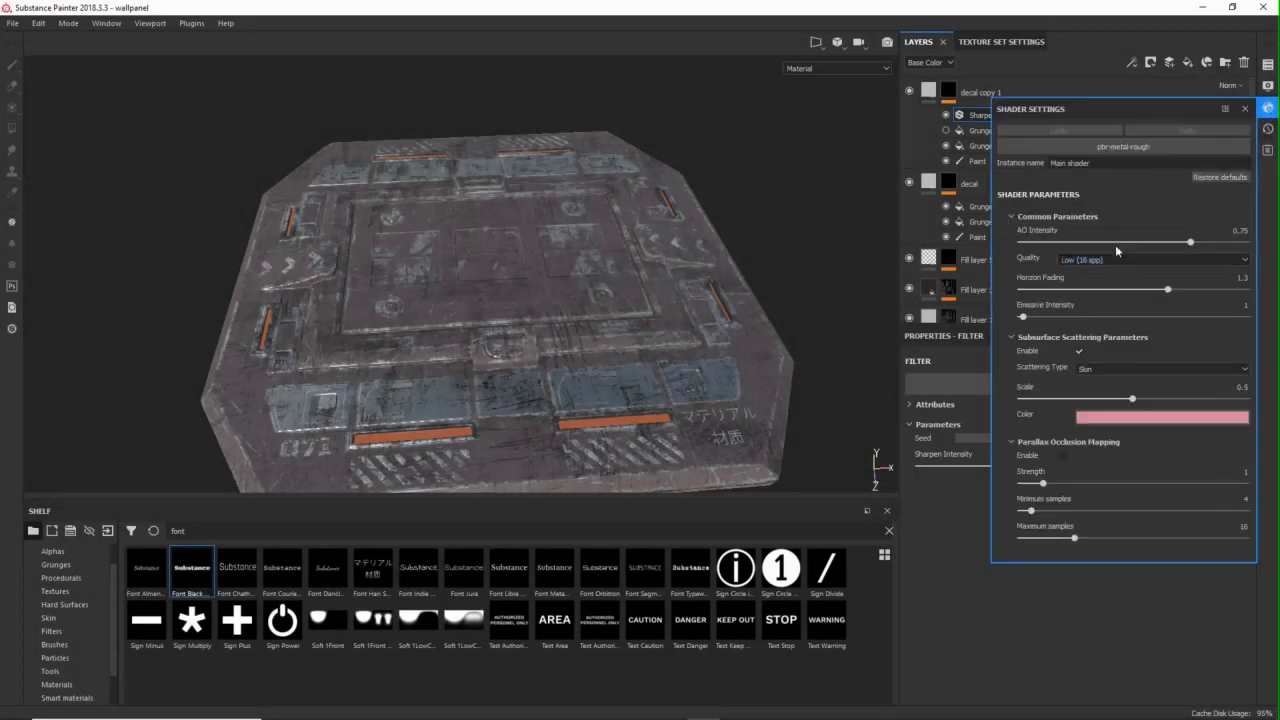
left_click_drag(1031, 319, 1064, 316)
scroll(709, 341, "up", 2)
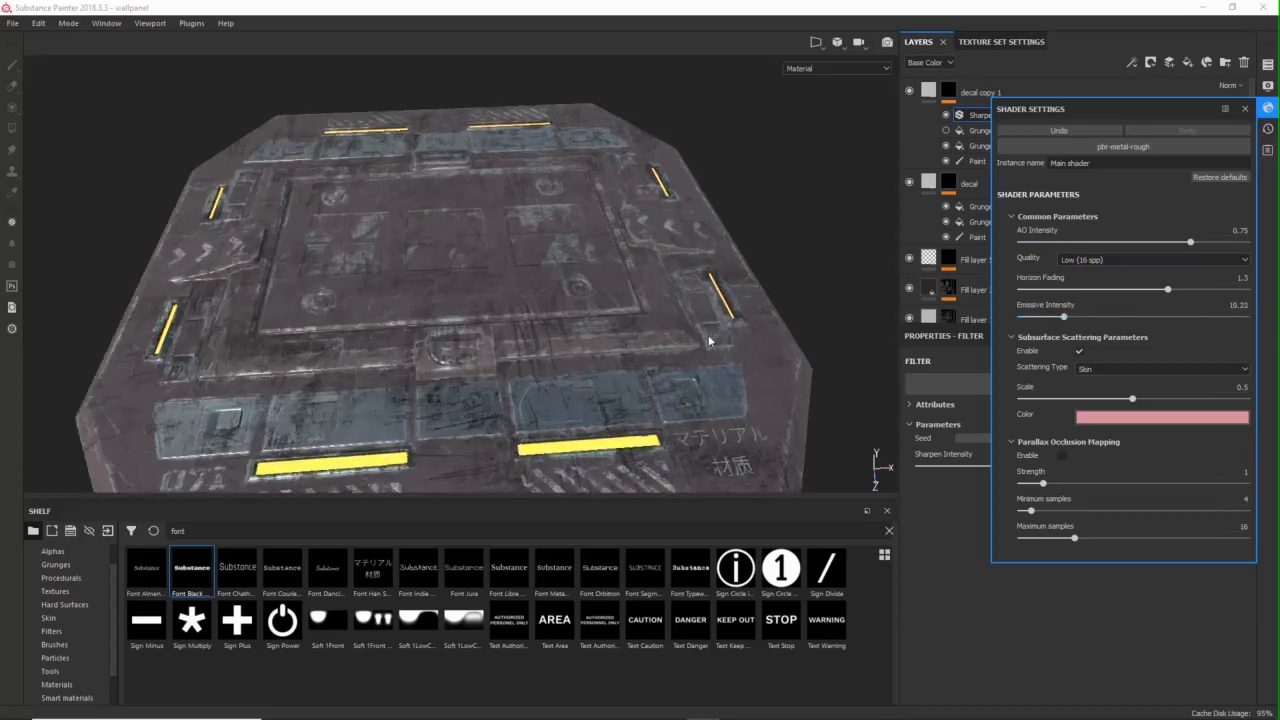
scroll(709, 341, "up", 1)
middle_click_drag(709, 341, 797, 251, "alt")
left_click_drag(797, 251, 782, 264, "alt")
left_click_drag(1064, 316, 1047, 316)
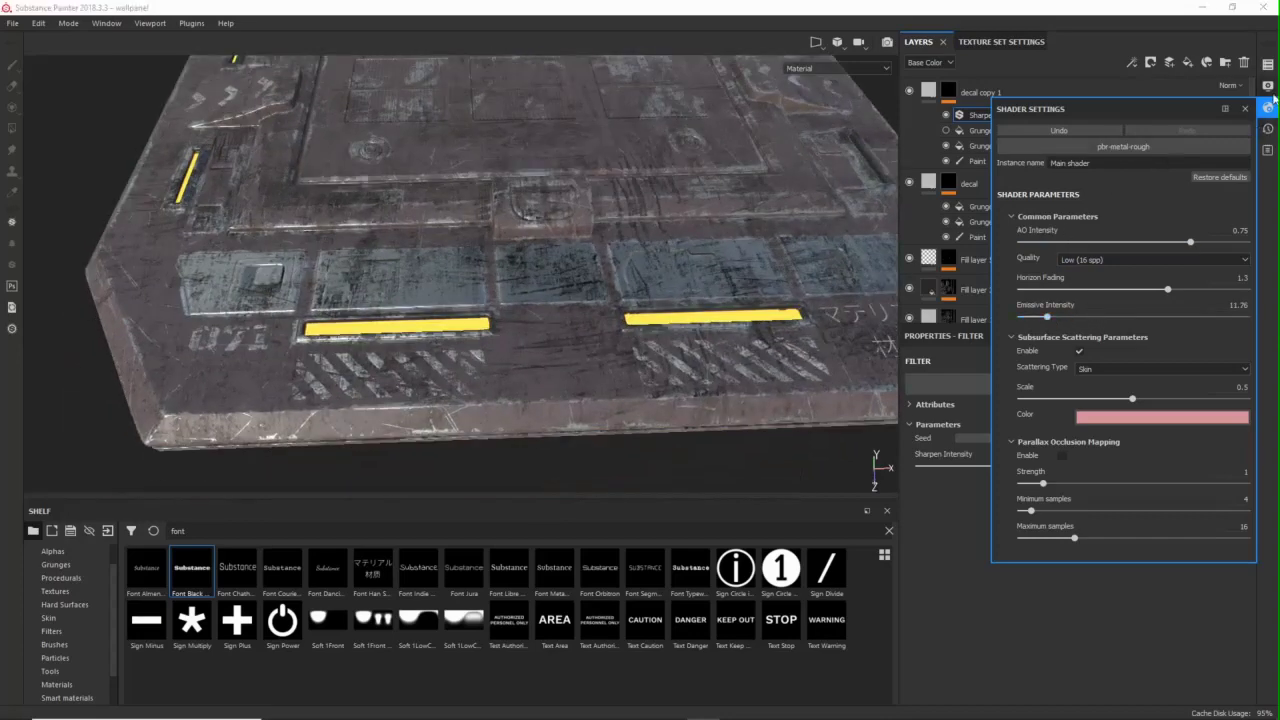
- Enable the Glare post effect in the display settings and set its Luminance to 1.53
left_click(1268, 88)
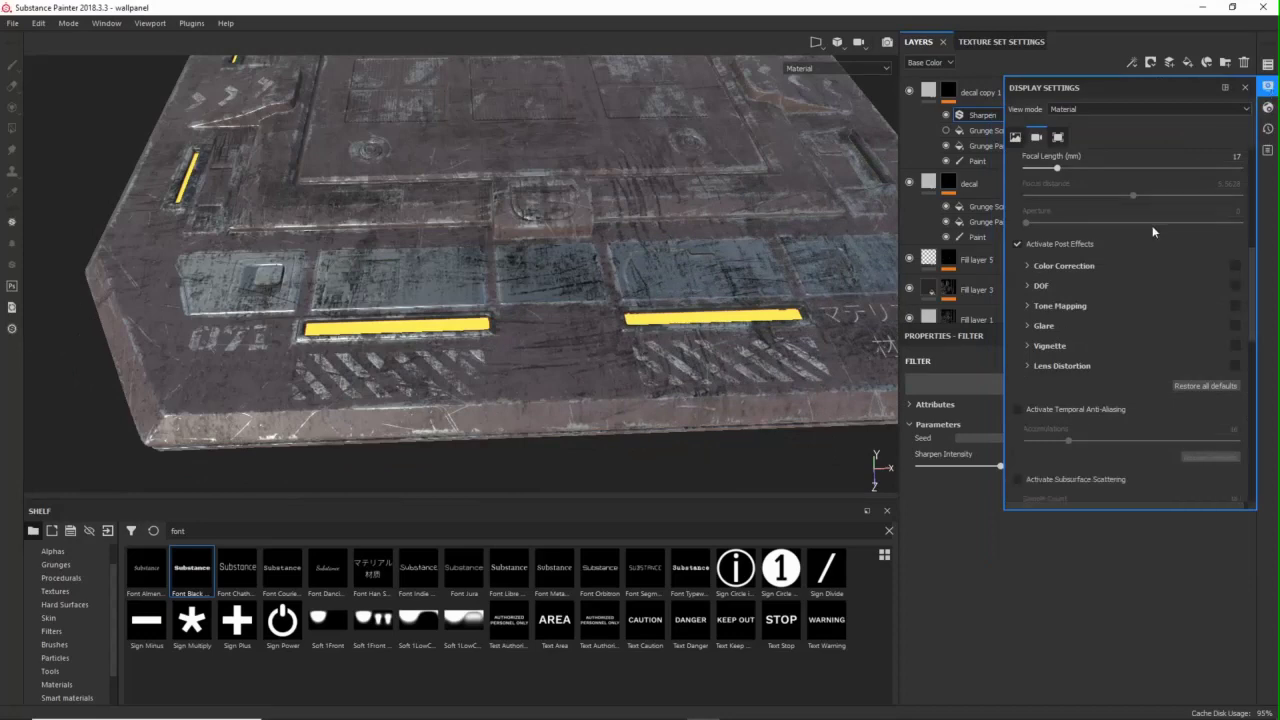
scroll(1152, 227, "up", 2)
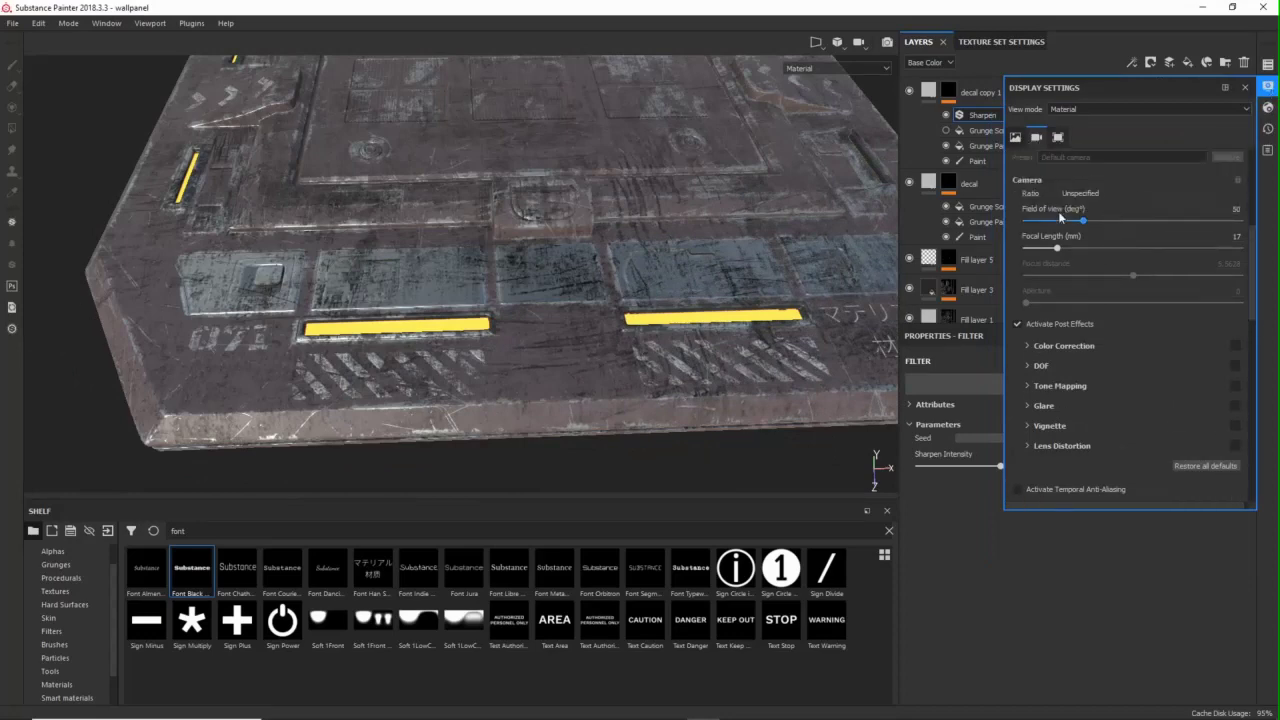
scroll(1058, 211, "down", 1)
left_click(1053, 365)
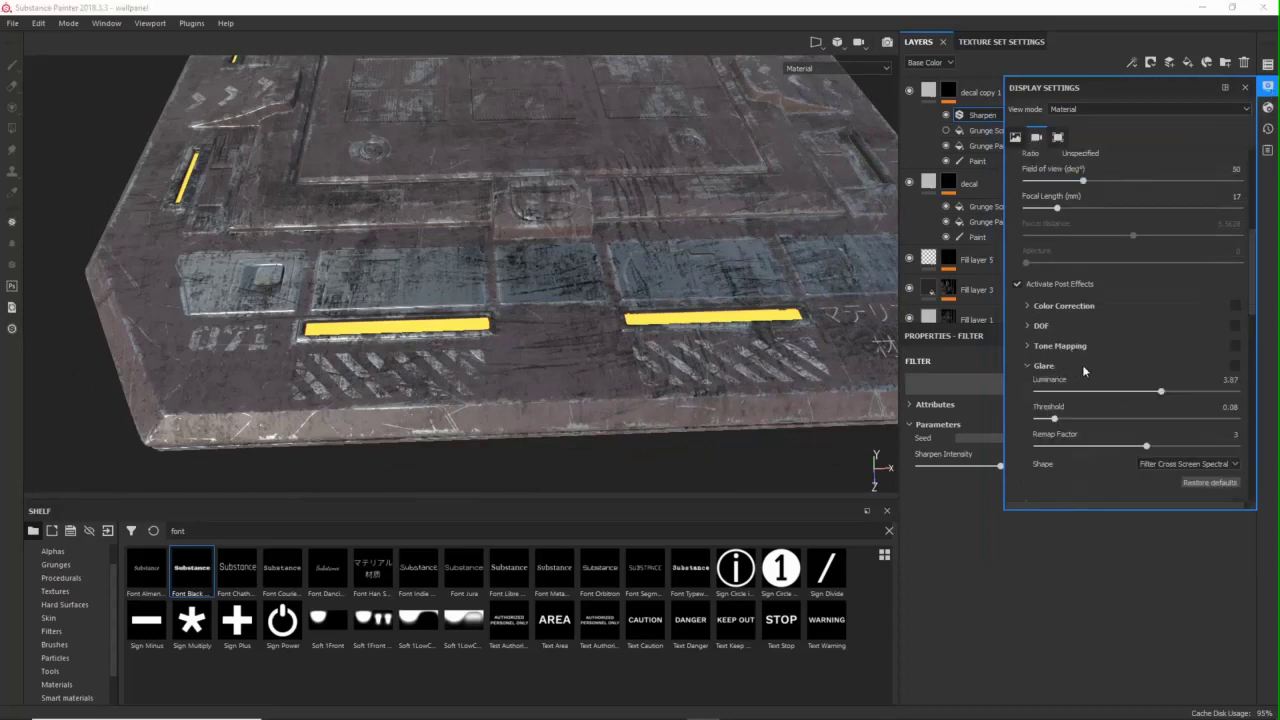
left_click(1235, 366)
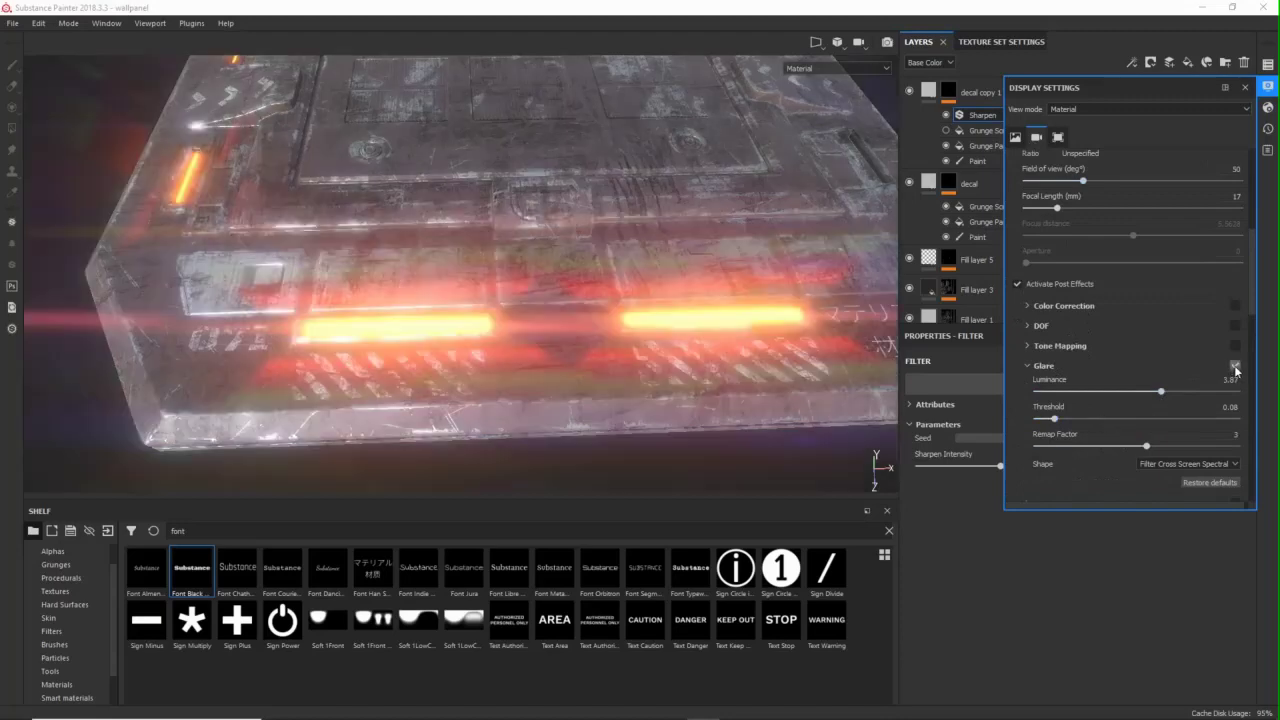
left_click_drag(1126, 394, 1115, 390)
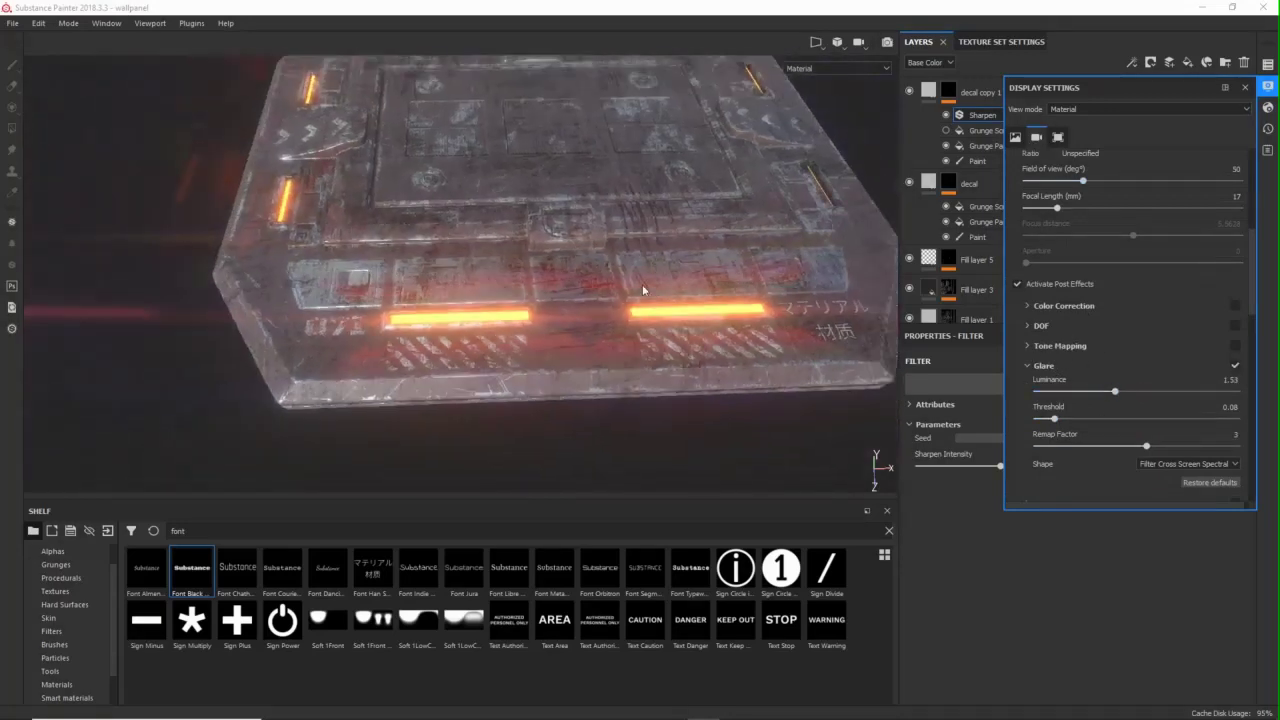
- Refine the glare with a Threshold of 0.16, a Remap Factor of 1.98 and a slightly lower Luminance
left_click_drag(643, 290, 552, 283, "alt")
mouse_move(1061, 418)
left_mouse_down()
mouse_move(1048, 421)
mouse_move(1072, 420)
mouse_move(1060, 419)
left_mouse_up()
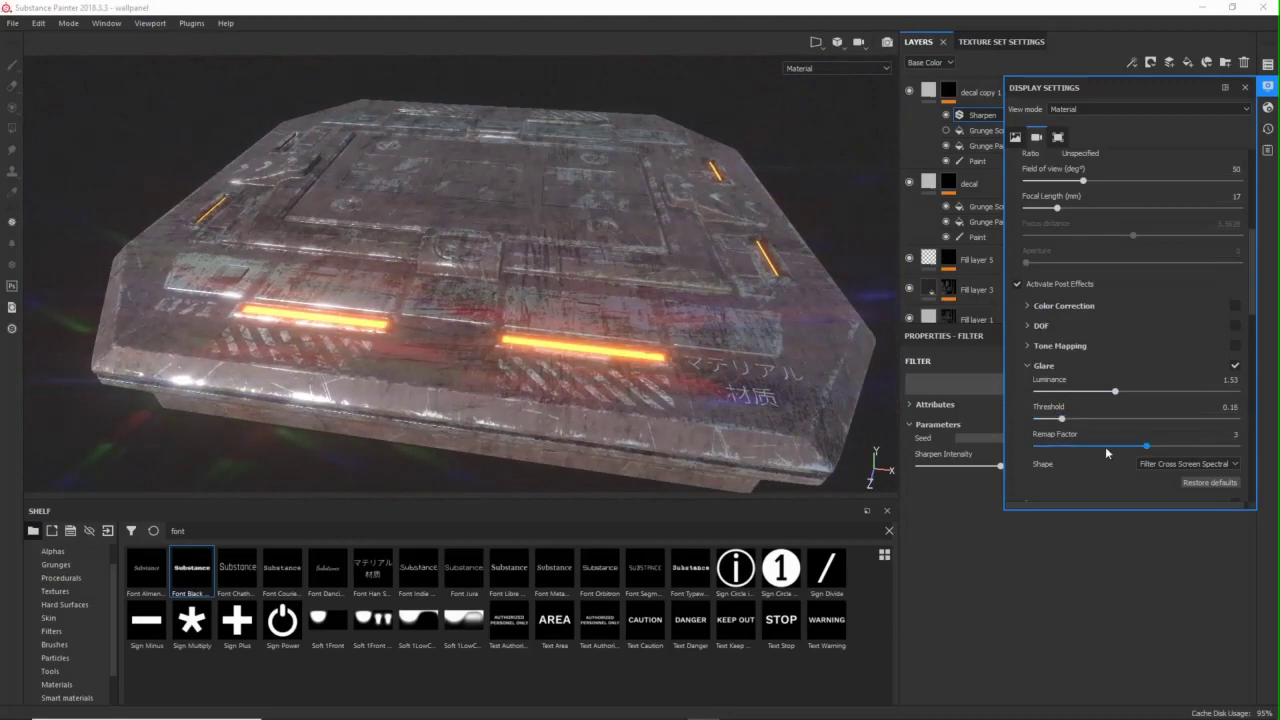
mouse_move(1133, 452)
left_mouse_down()
mouse_move(1106, 448)
mouse_move(1126, 447)
left_mouse_up()
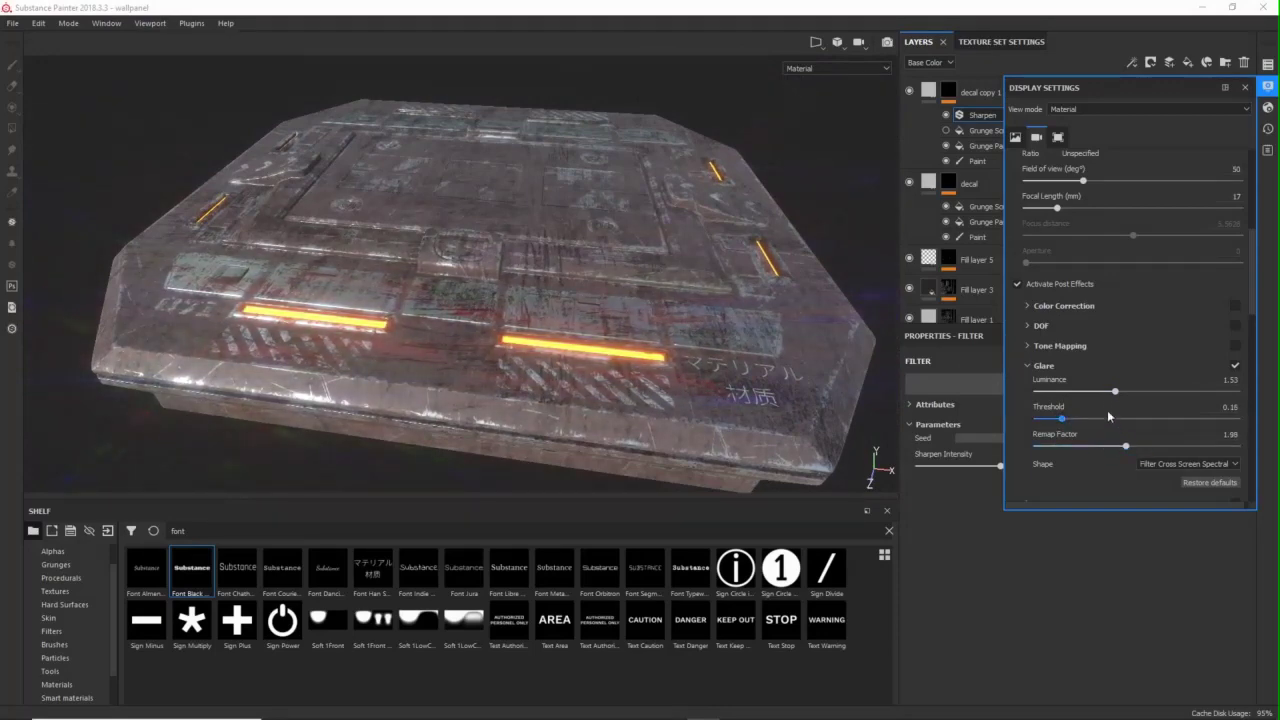
mouse_move(1113, 392)
left_mouse_down()
mouse_move(1085, 394)
mouse_move(1101, 396)
left_mouse_up()
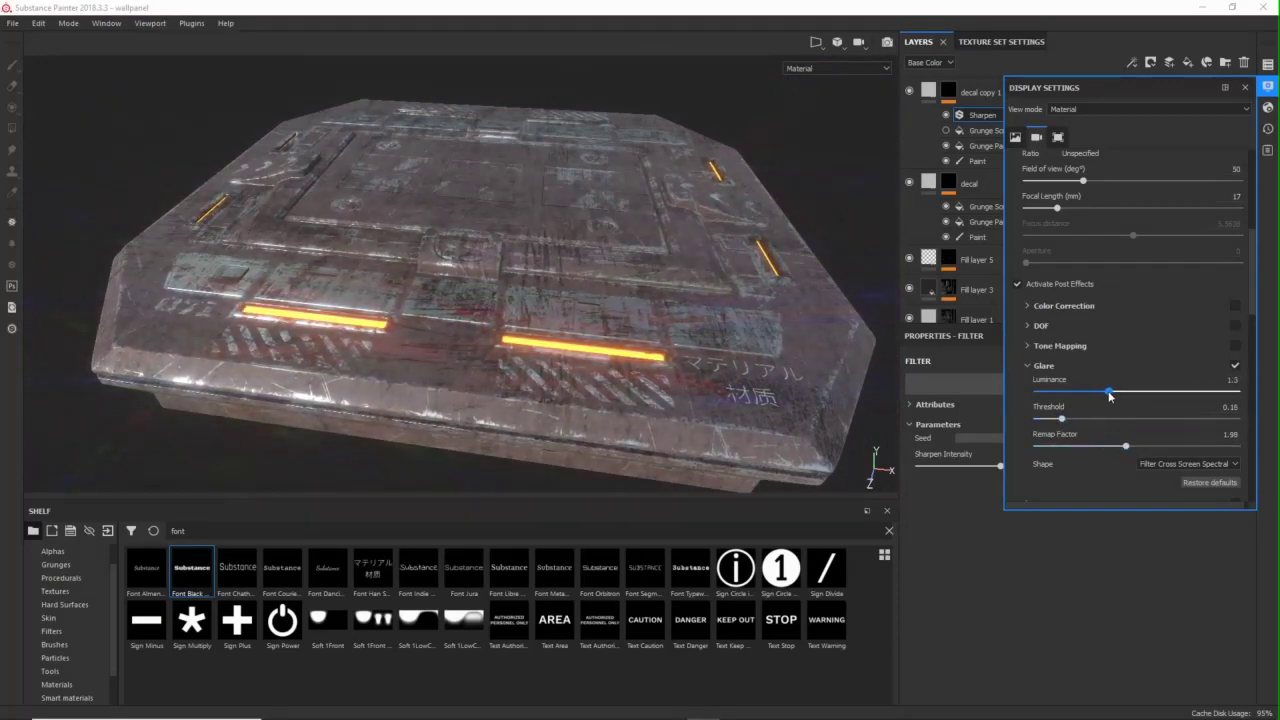
left_click_drag(858, 348, 651, 375, "alt")
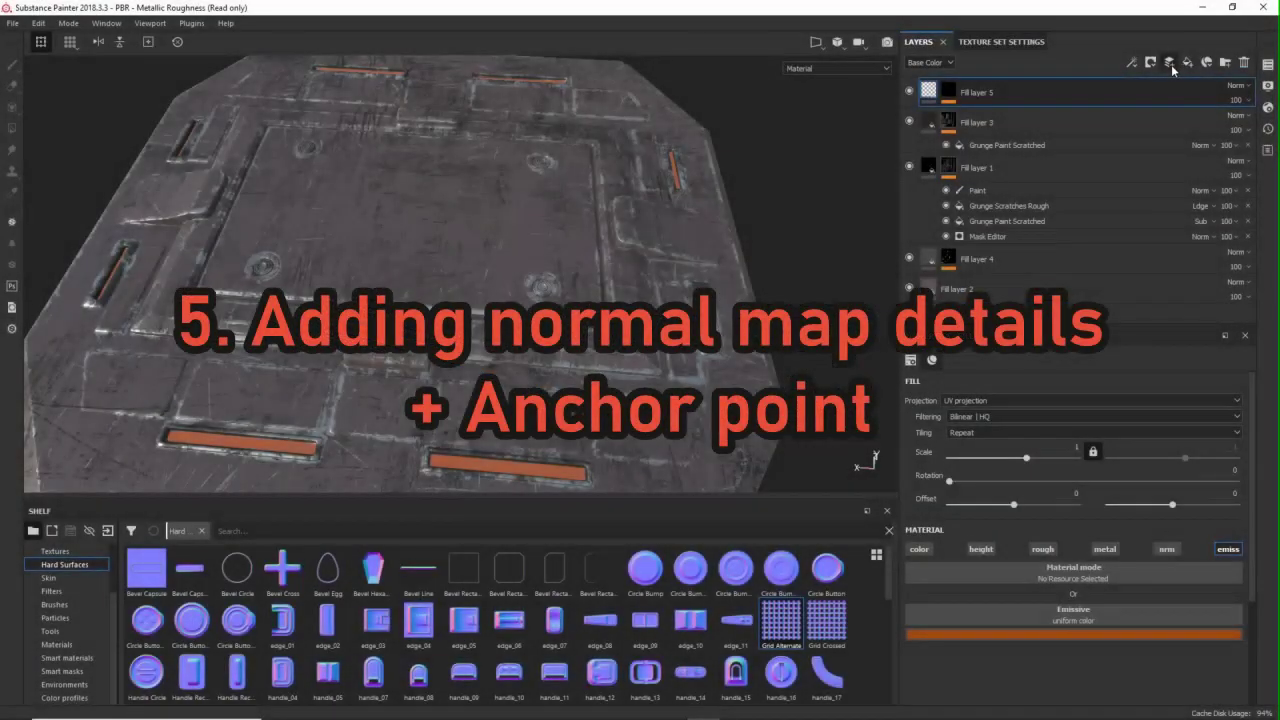
- Add a new paint layer above Fill layer 5 and leave only the normal channel active for painting
left_click(1169, 63)
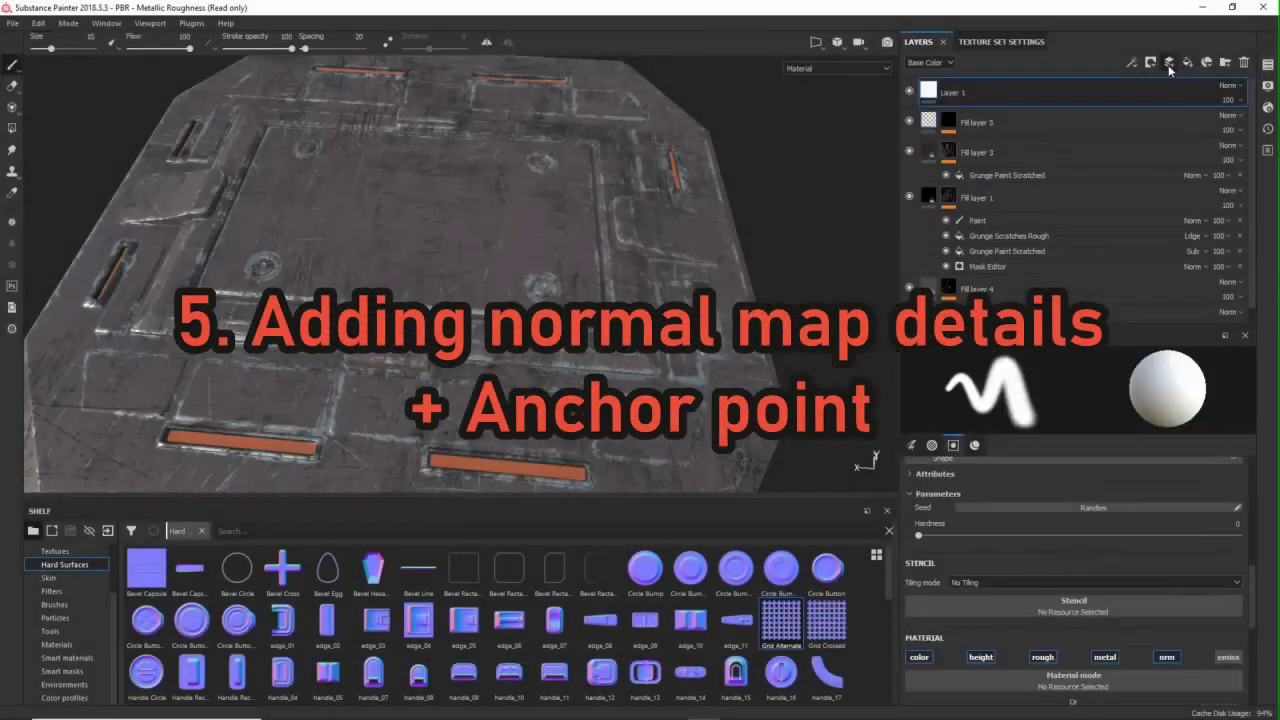
scroll(592, 598, "down", 3)
scroll(592, 598, "down", 5)
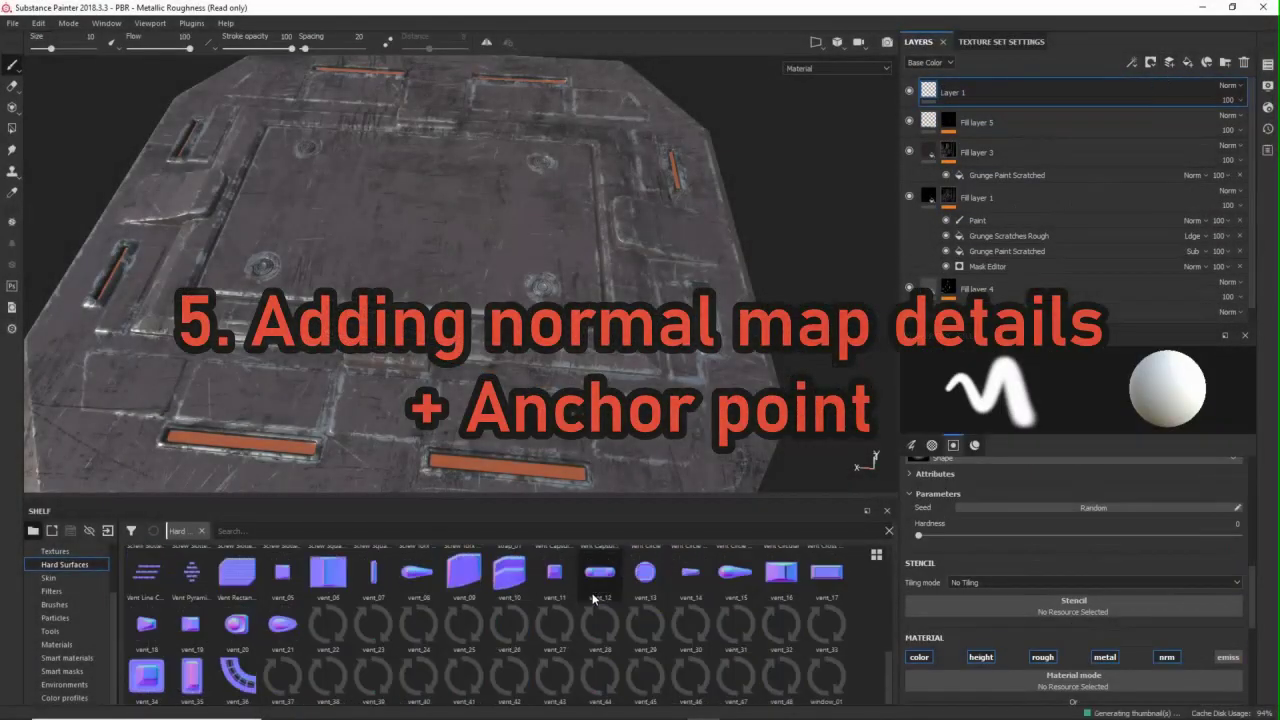
scroll(970, 543, "down", 3)
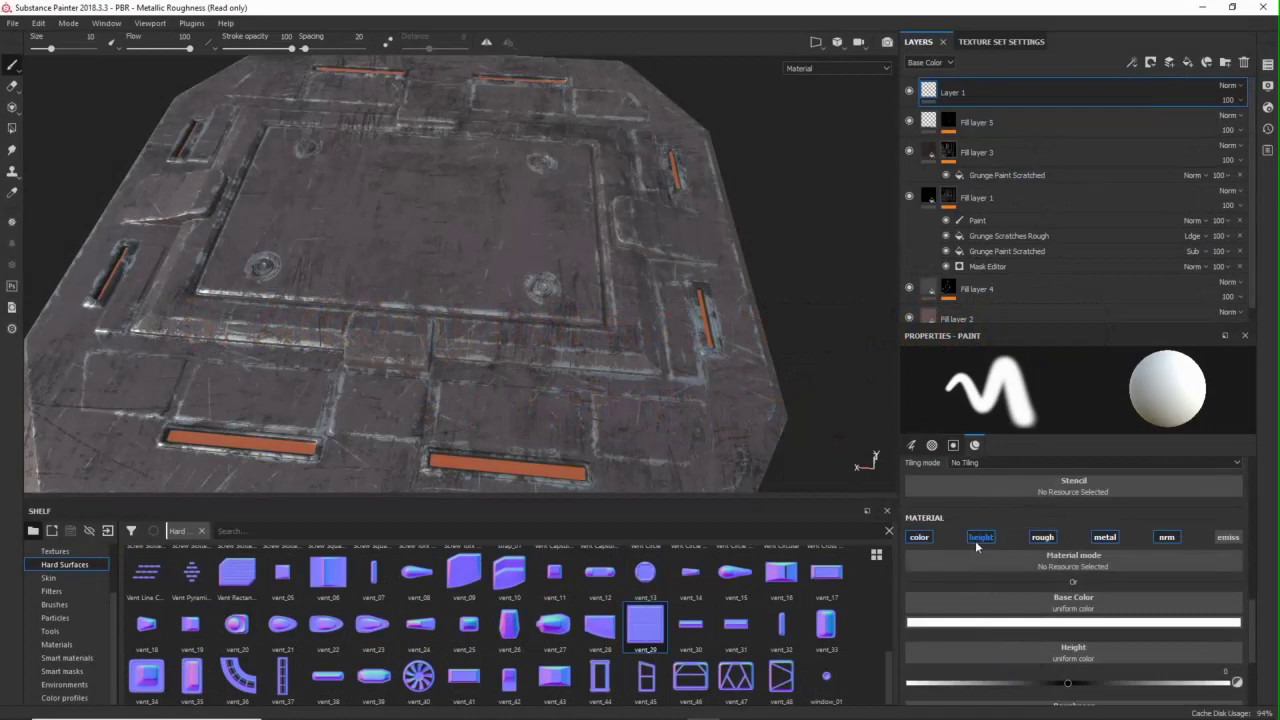
left_click(980, 538)
left_click(1043, 538)
left_click(1104, 538)
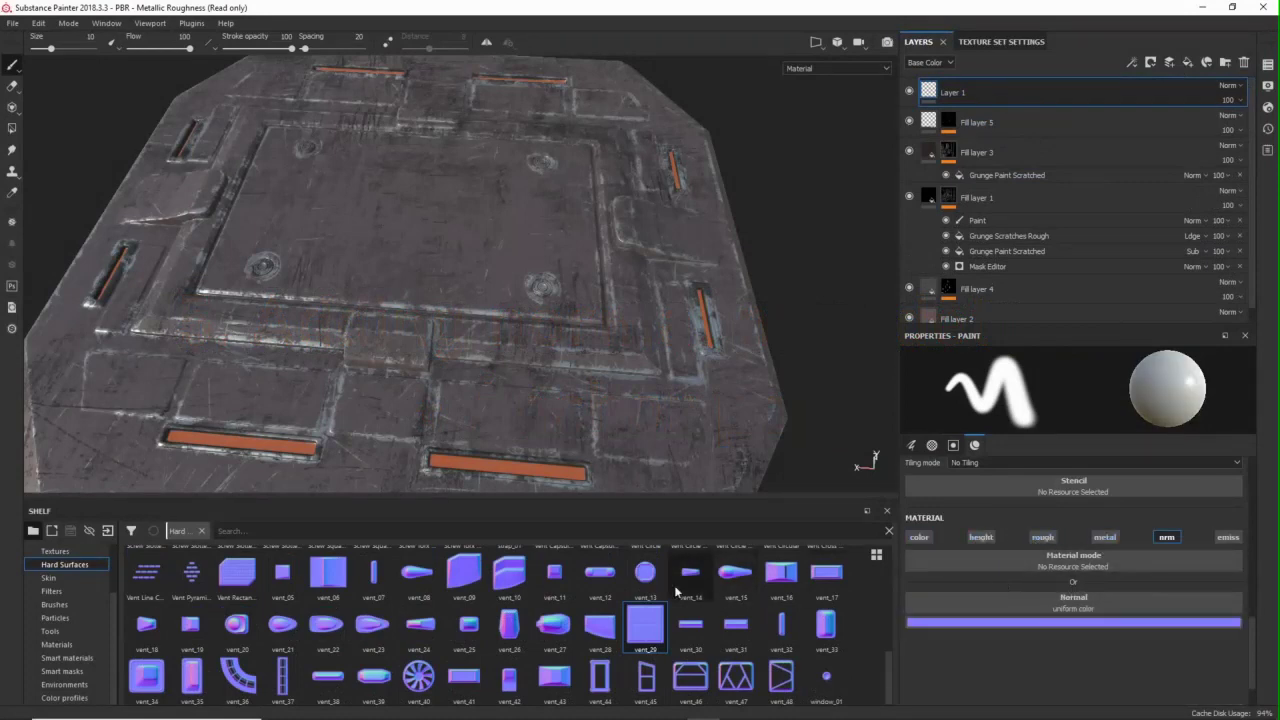
- Set up the brush with the vent_29 normal map, no alpha and a size of about 21.81
left_click_drag(645, 625, 1010, 600)
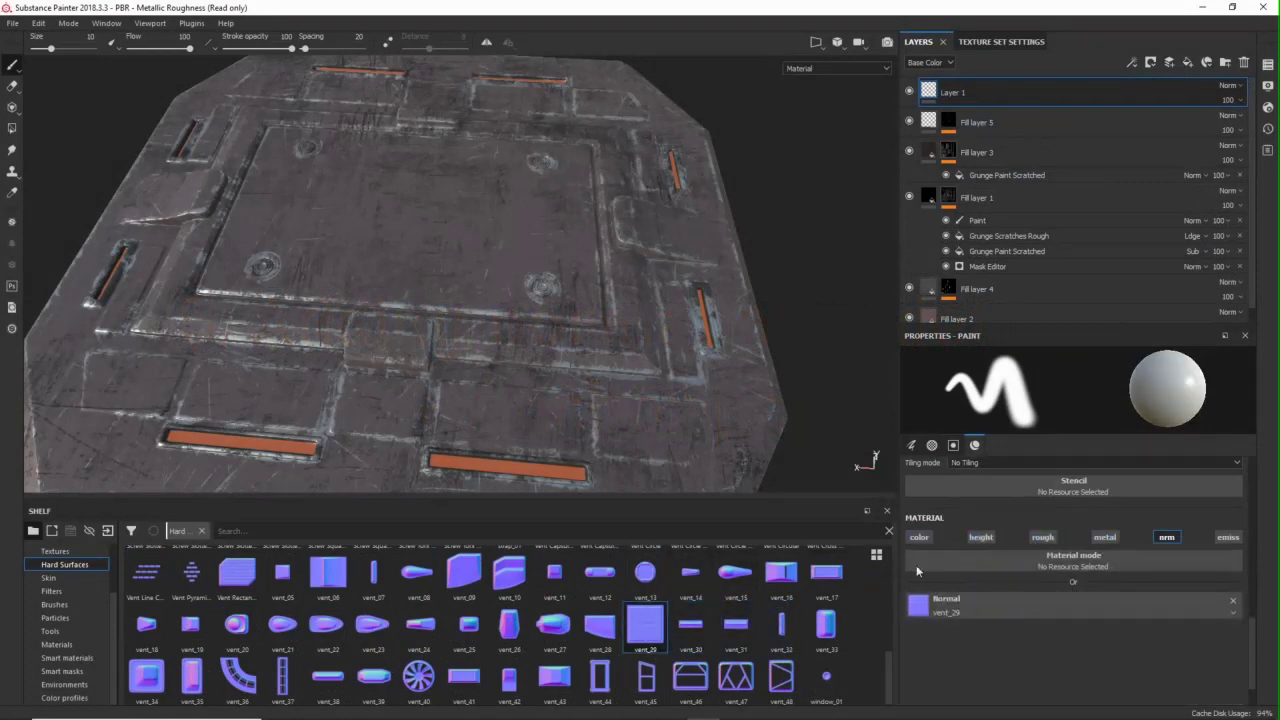
right_click_drag(588, 350, 634, 374, "ctrl")
scroll(978, 580, "up", 3)
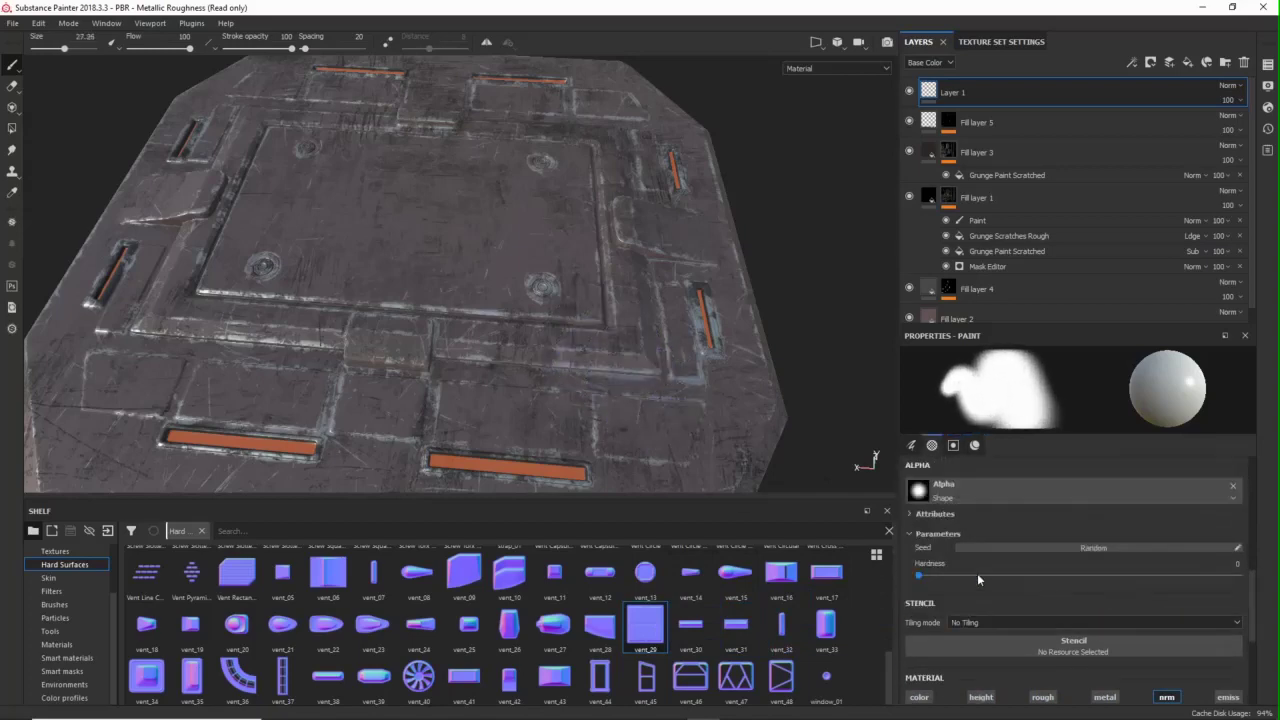
left_click(1233, 486)
left_click_drag(466, 290, 474, 309, "alt")
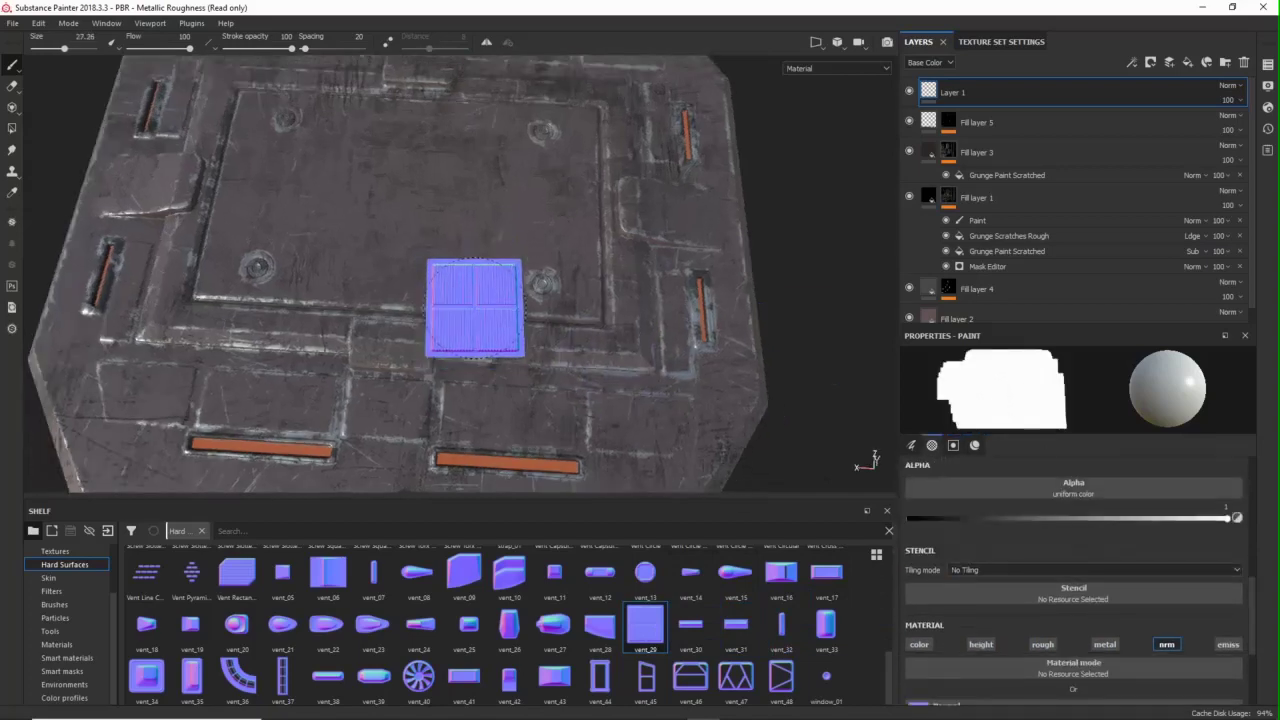
middle_click_drag(495, 265, 555, 356, "alt")
scroll(555, 356, "up", 3)
left_click_drag(562, 292, 571, 294, "alt")
middle_click_drag(571, 294, 531, 334, "alt")
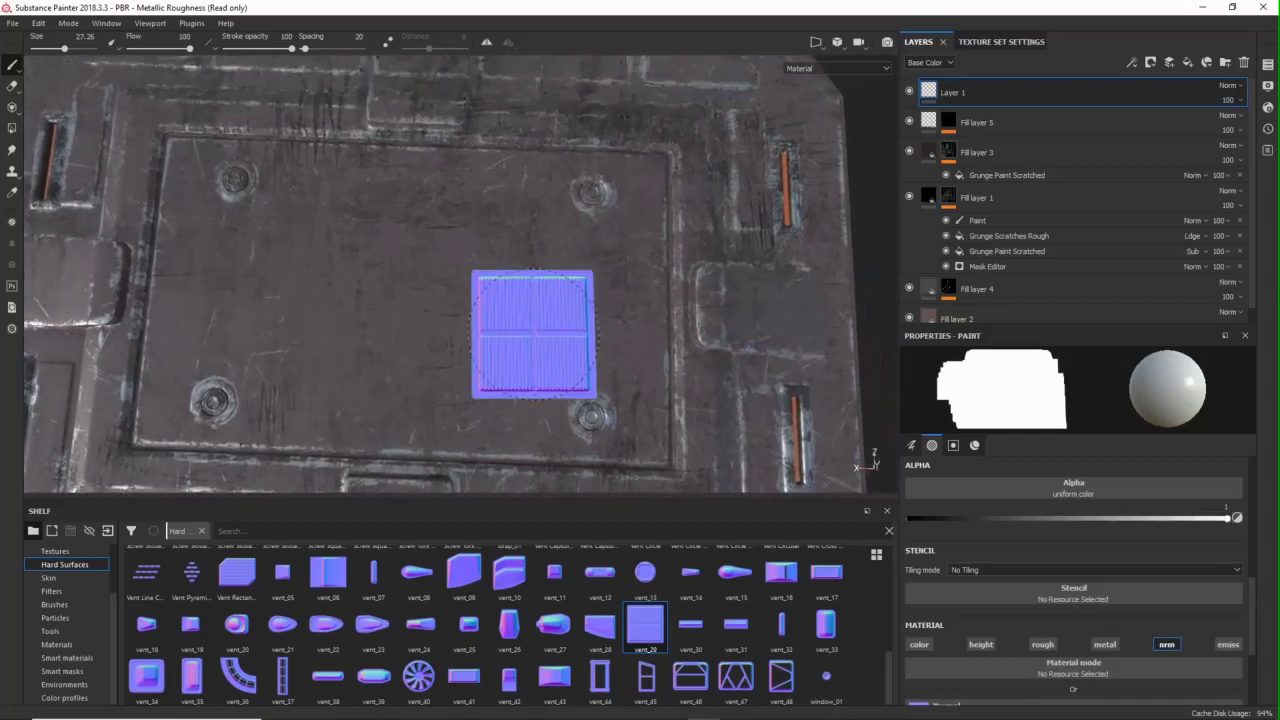
right_click_drag(546, 321, 566, 300, "ctrl")
left_click(573, 301)
scroll(398, 300, "up", 1)
left_click(403, 289)
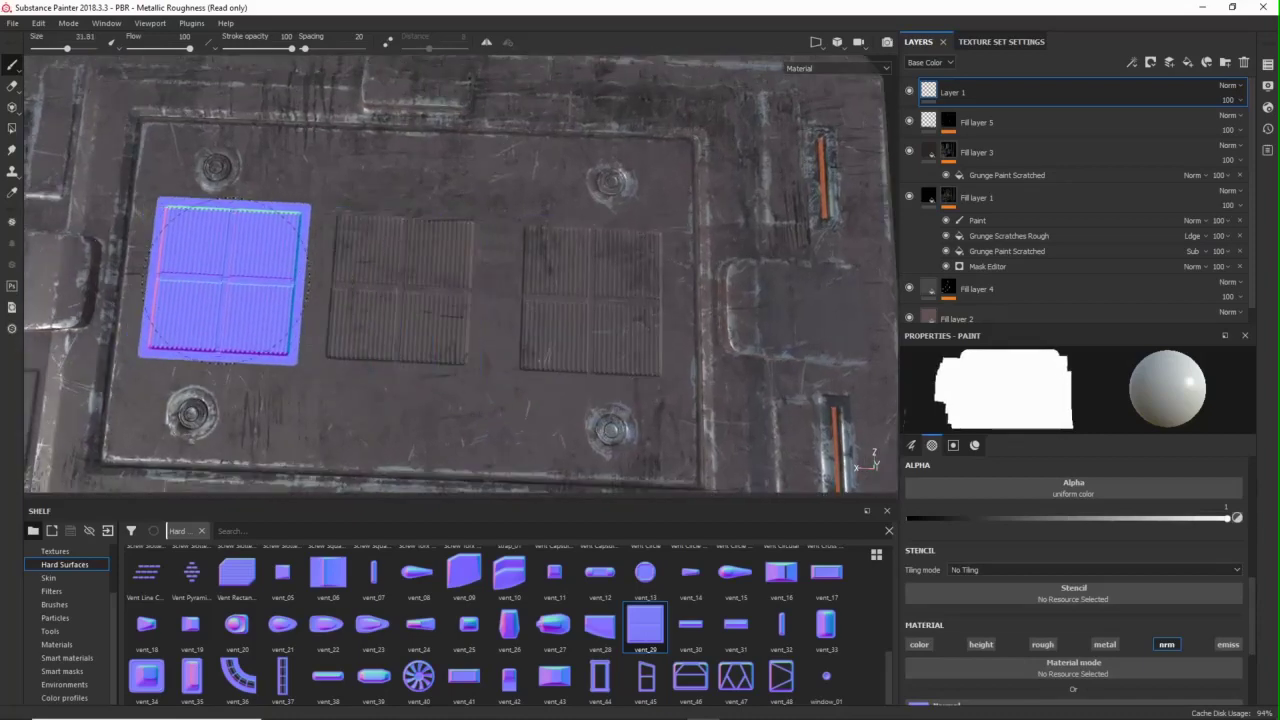
key("ctrl+z")
key("ctrl+z")
- Stamp three vent_29 details in a row across the central recessed panel
left_click(415, 291)
left_click(586, 300)
middle_click_drag(380, 281, 566, 289, "alt")
left_click(430, 295)
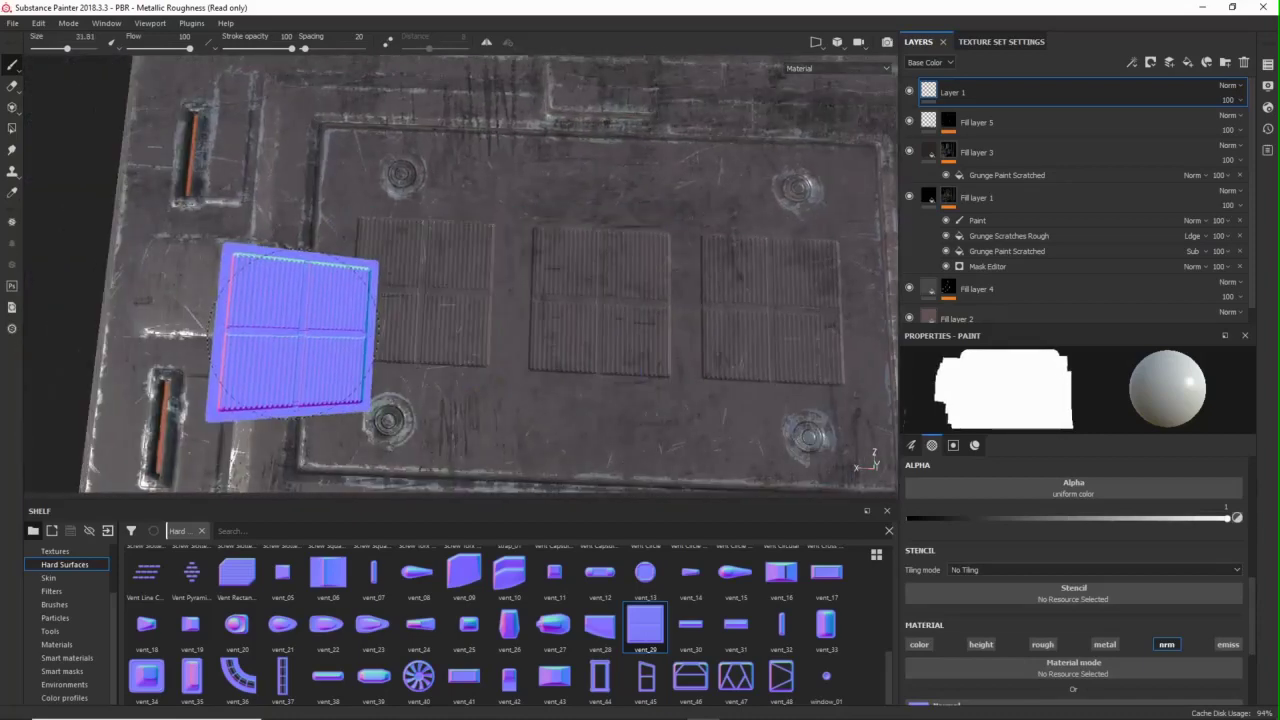
- Load handle_10 as the brush's normal map and size the brush to about 22.66 to fit the raised block
left_click_drag(640, 340, 580, 310, "alt")
mouse_move(558, 636)
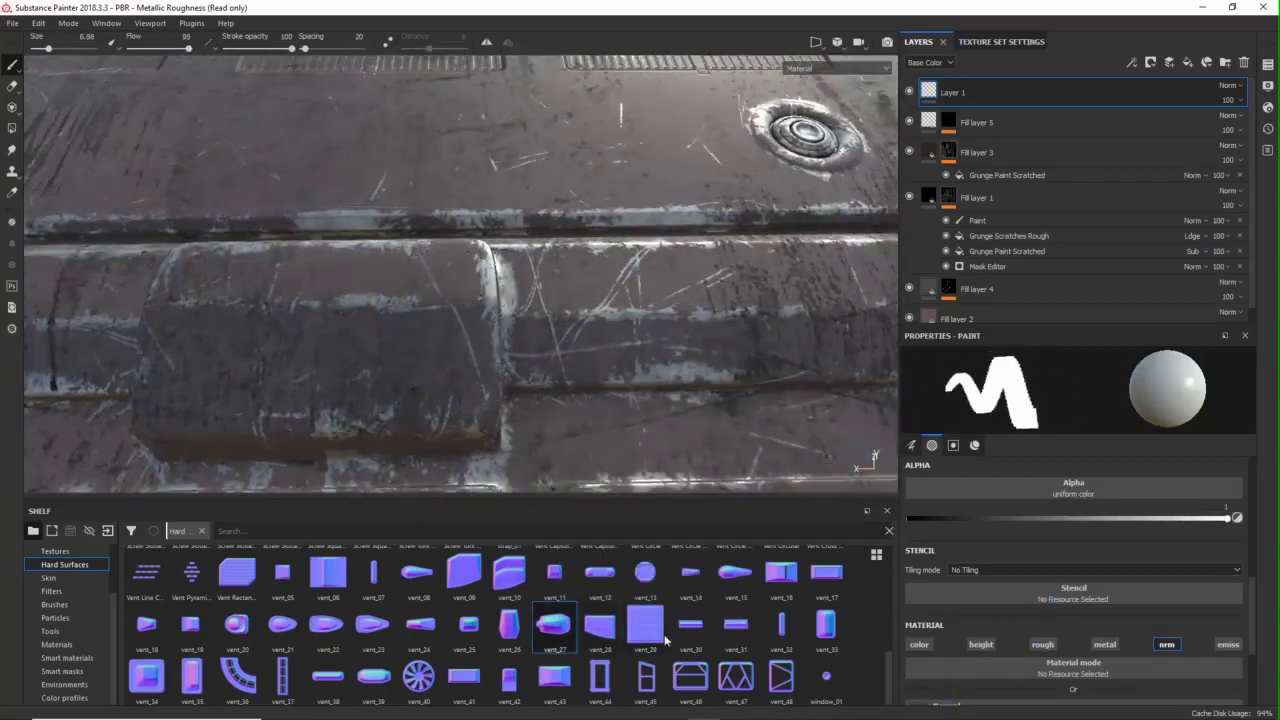
scroll(883, 606, "up", 5)
scroll(883, 606, "up", 2)
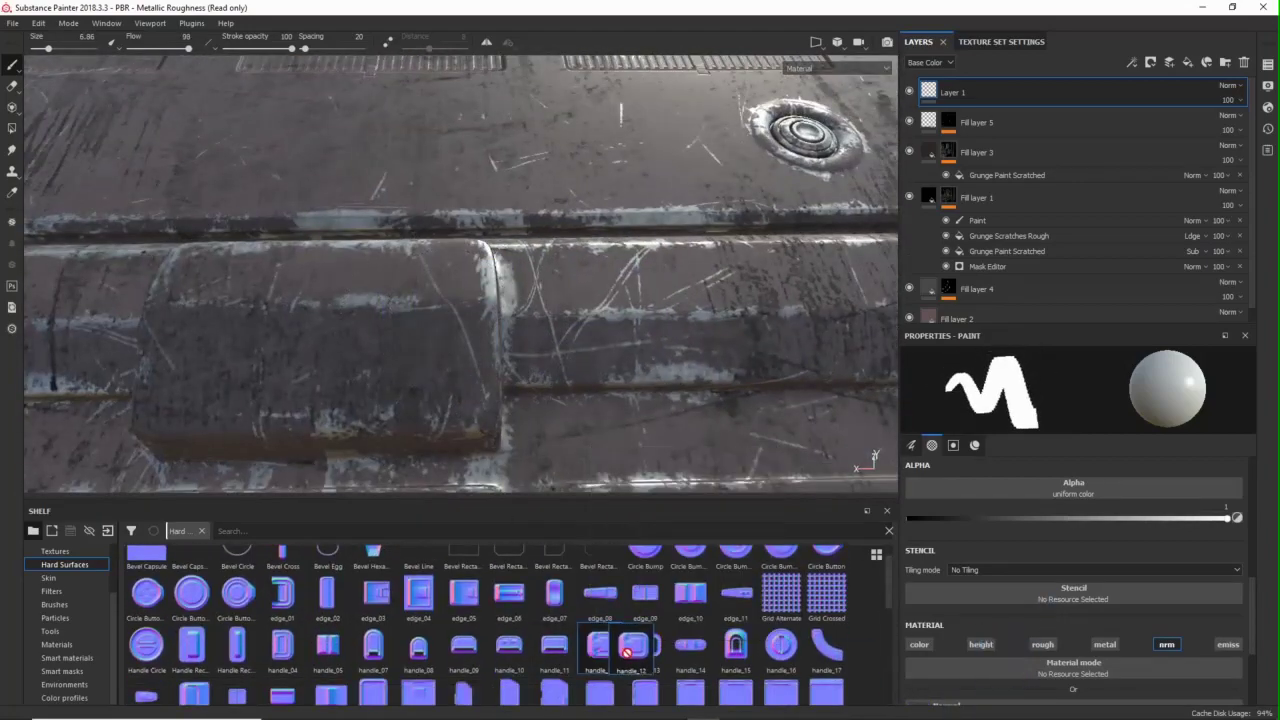
mouse_move(508, 648)
left_click_drag(508, 648, 1070, 675)
left_click_drag(480, 300, 430, 335, "alt")
right_click_drag(420, 337, 480, 337, "ctrl")
left_click_drag(420, 337, 462, 380, "alt")
left_click_drag(462, 322, 442, 400, "ctrl")
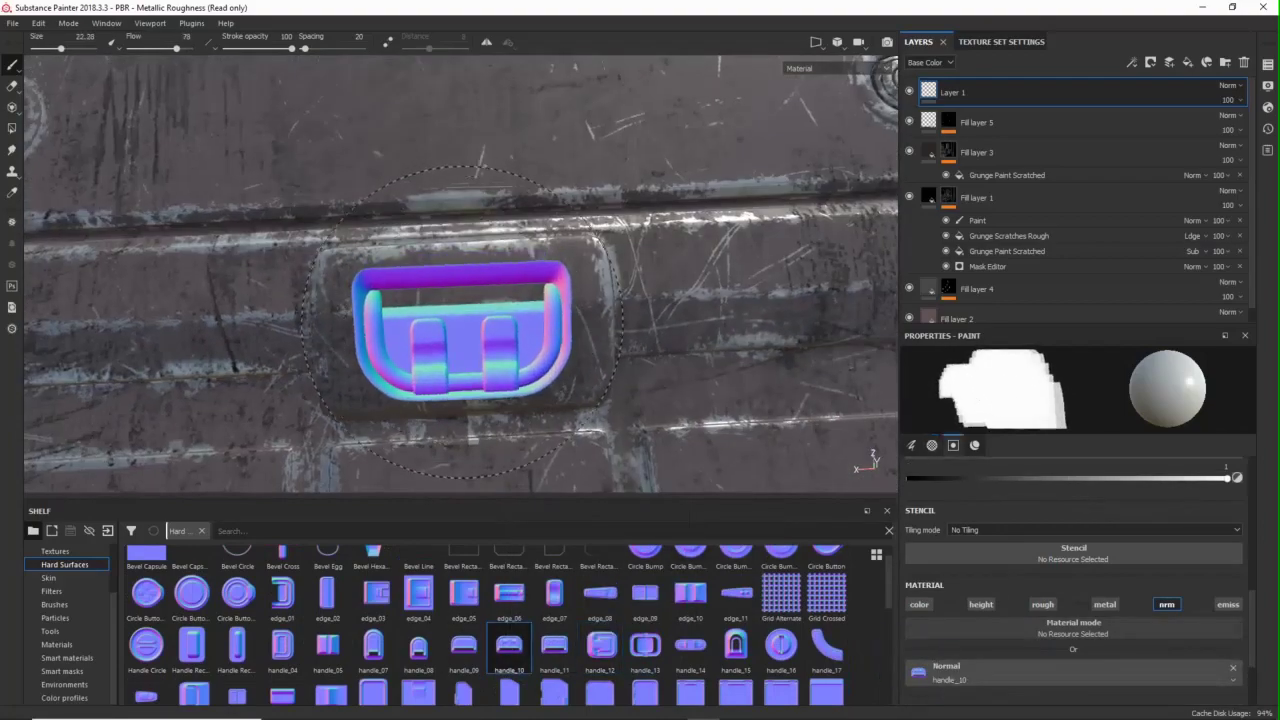
- Stamp the handle_10 detail on the raised blocks at both long sides of the central panel
scroll(463, 313, "down", 5)
left_click_drag(463, 313, 471, 229, "alt")
scroll(471, 229, "up", 5)
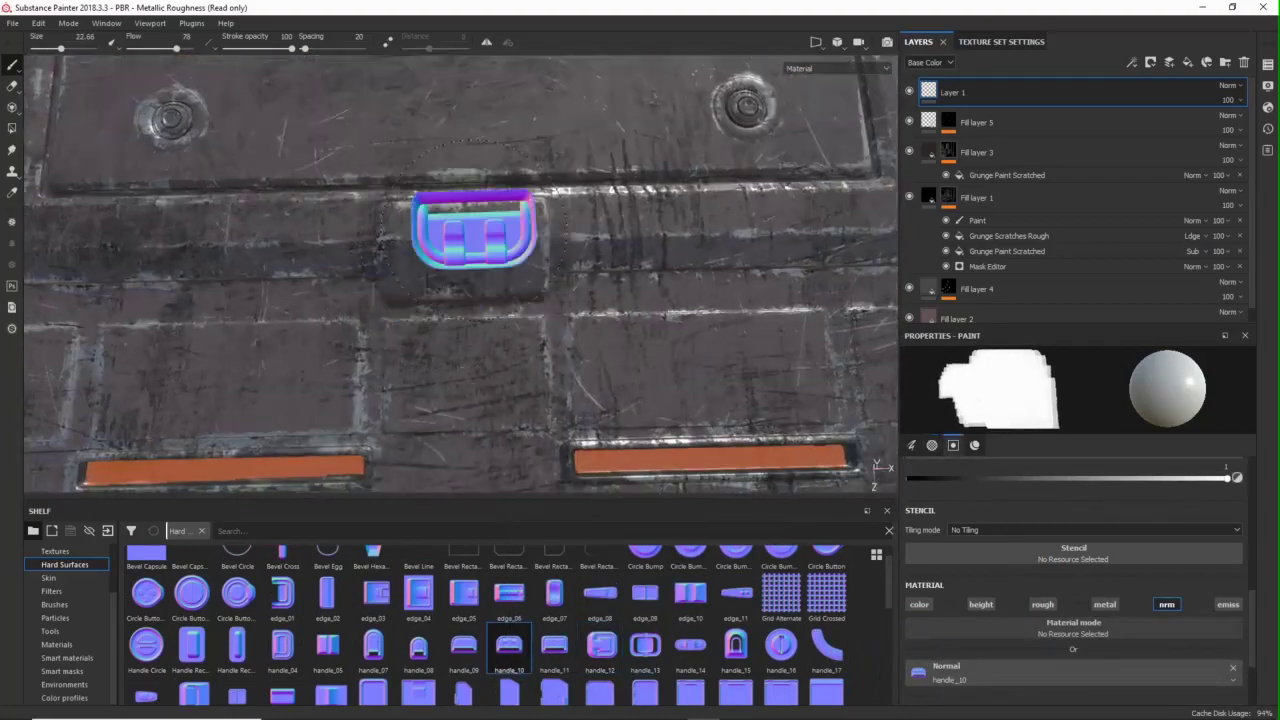
middle_click_drag(471, 229, 510, 308, "alt")
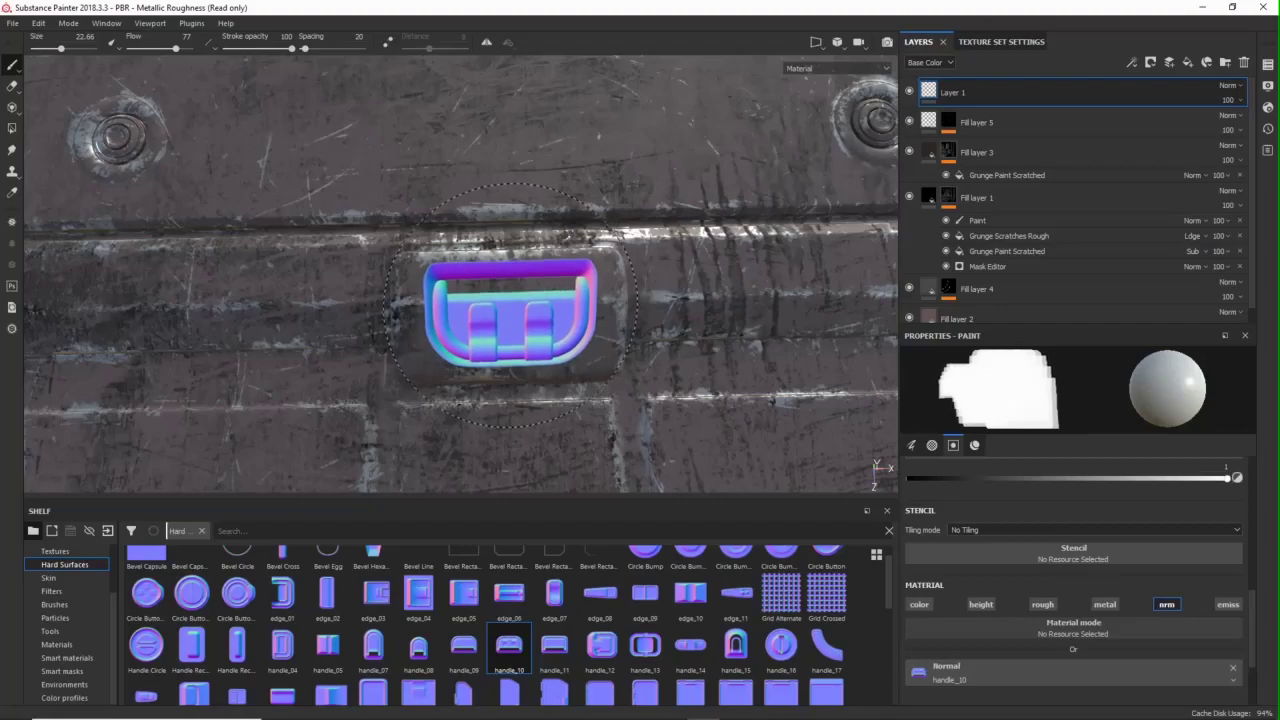
left_click(510, 307)
scroll(510, 307, "down", 4)
left_click_drag(510, 307, 491, 338, "alt")
scroll(823, 300, "up", 4)
left_click(488, 347)
scroll(505, 360, "down", 4)
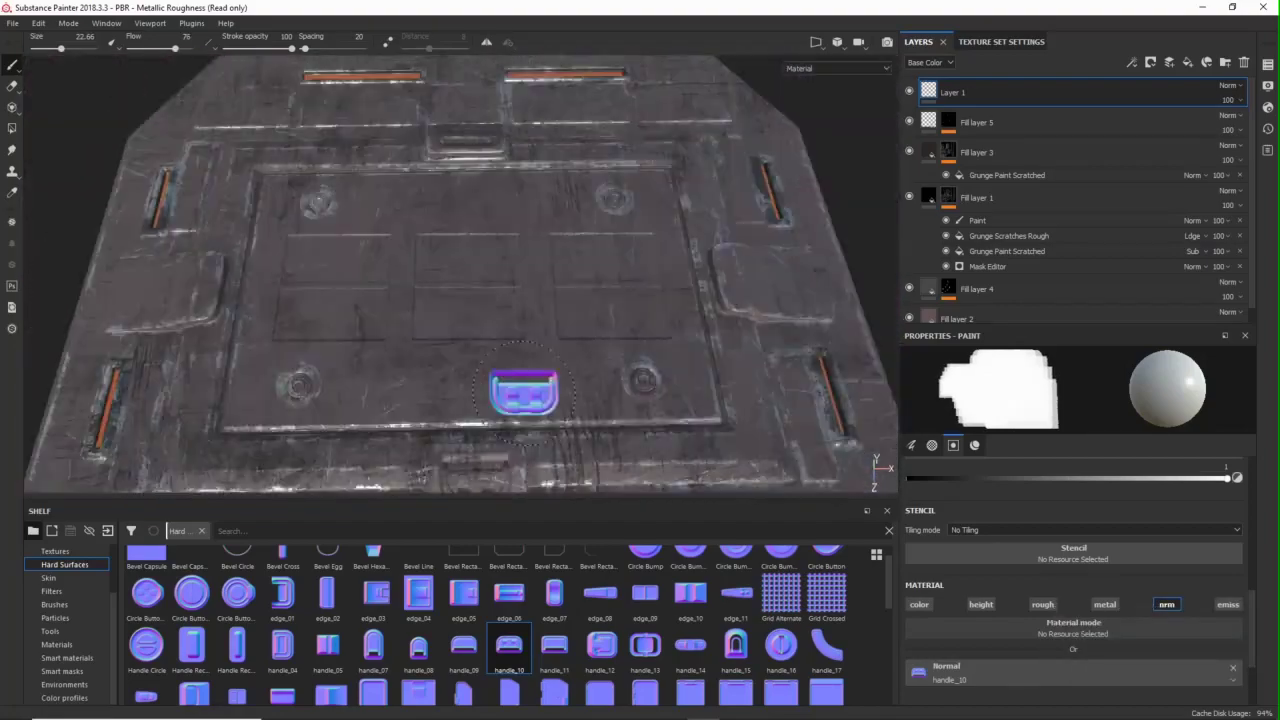
- Load edge_04 as the brush's normal map for detailing the short side of the podium
left_click_drag(523, 388, 513, 378, "alt")
scroll(513, 378, "up", 4)
middle_click_drag(513, 378, 510, 250, "alt")
scroll(510, 250, "down", 4)
left_click_drag(510, 250, 375, 265, "alt")
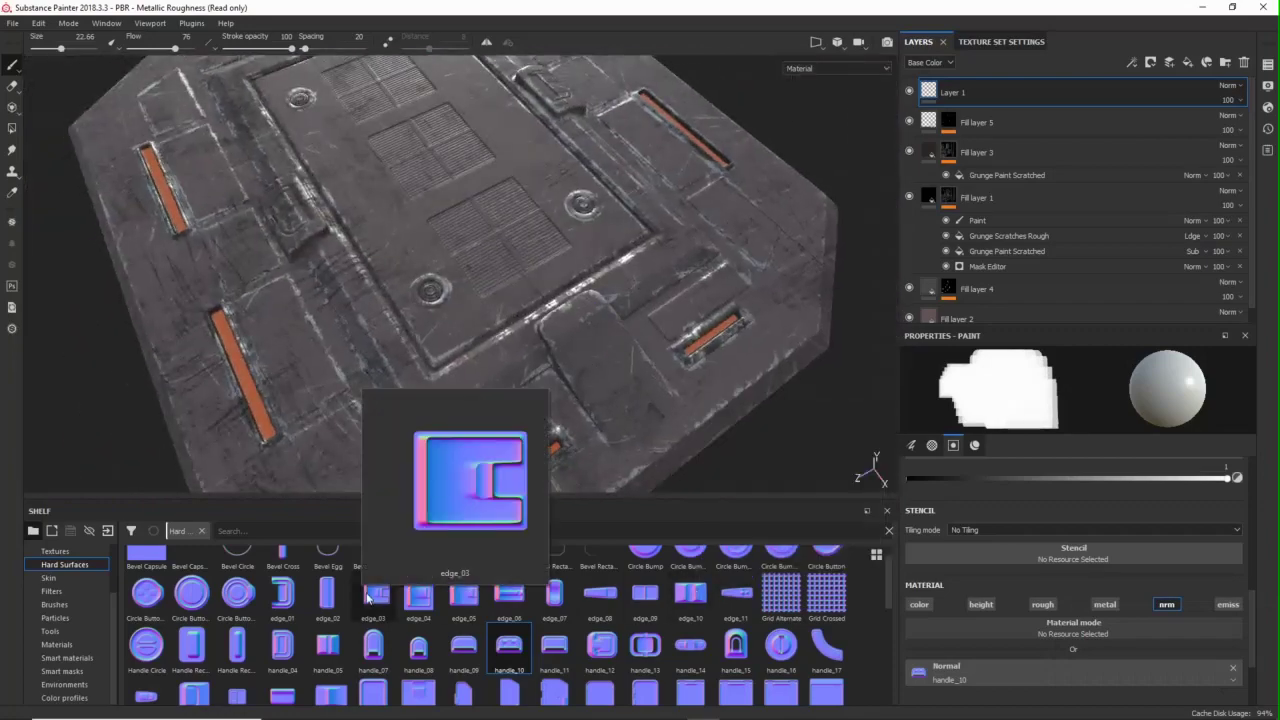
mouse_move(379, 652)
left_click(400, 598)
left_click_drag(563, 346, 422, 372, "alt")
scroll(422, 372, "up", 4)
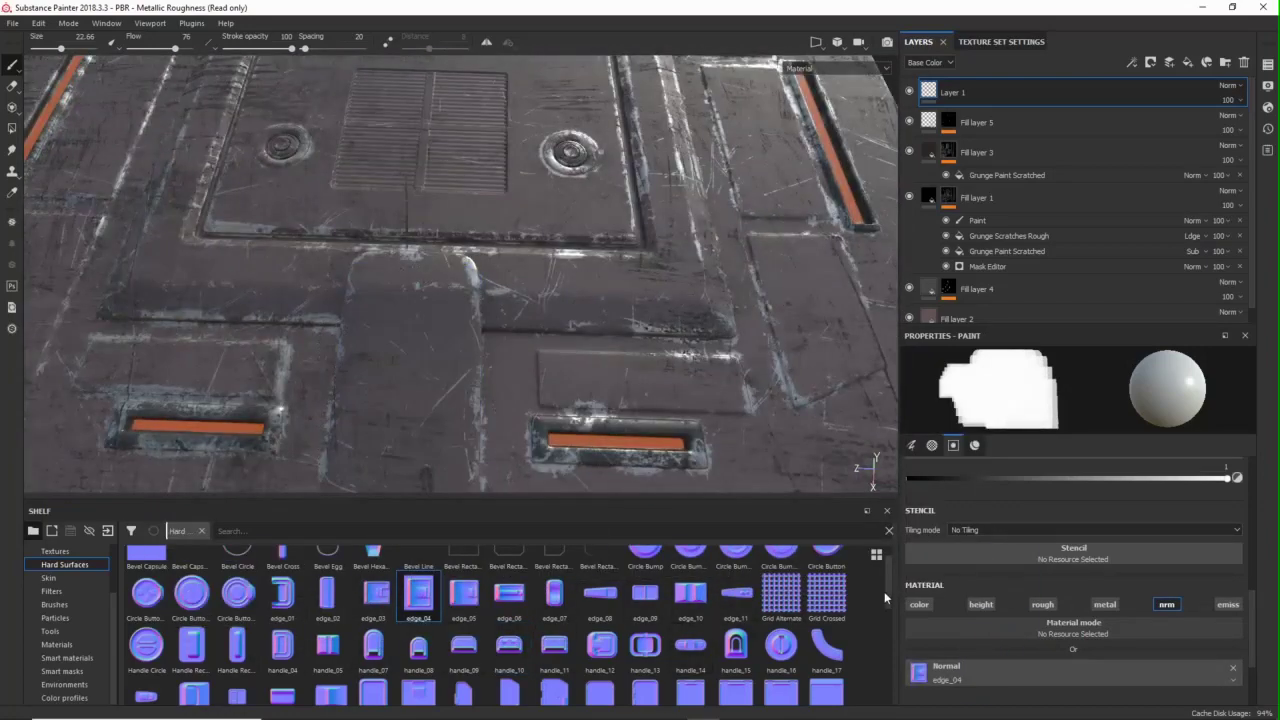
- Stamp more small hard-surface normal details, including vent_34, on the outer panels around the slots, with a brush size of about 14.93
left_click_drag(887, 598, 887, 586)
left_click(274, 630)
middle_click_drag(590, 420, 486, 362, "alt")
scroll(486, 362, "up", 4)
mouse_move(486, 362)
right_mouse_down("ctrl")
mouse_move(430, 362)
mouse_move(495, 350)
right_mouse_up("ctrl")
left_click(378, 631)
left_click(495, 349)
middle_click_drag(755, 350, 620, 353, "alt")
mouse_move(620, 353)
left_mouse_down("ctrl")
mouse_move(612, 360)
mouse_move(714, 286)
mouse_move(486, 263)
left_mouse_up("ctrl")
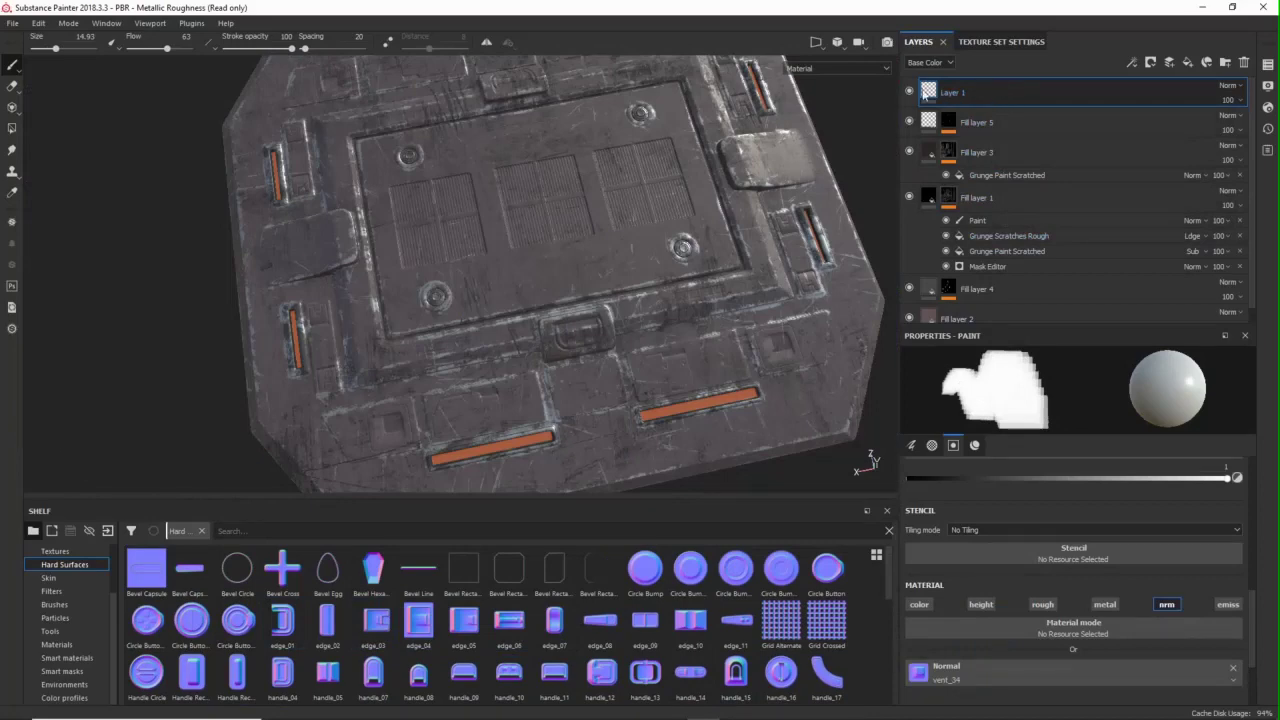
- Move Layer 1 to the bottom of the layer stack and add an anchor point to it
left_click_drag(984, 88, 999, 302)
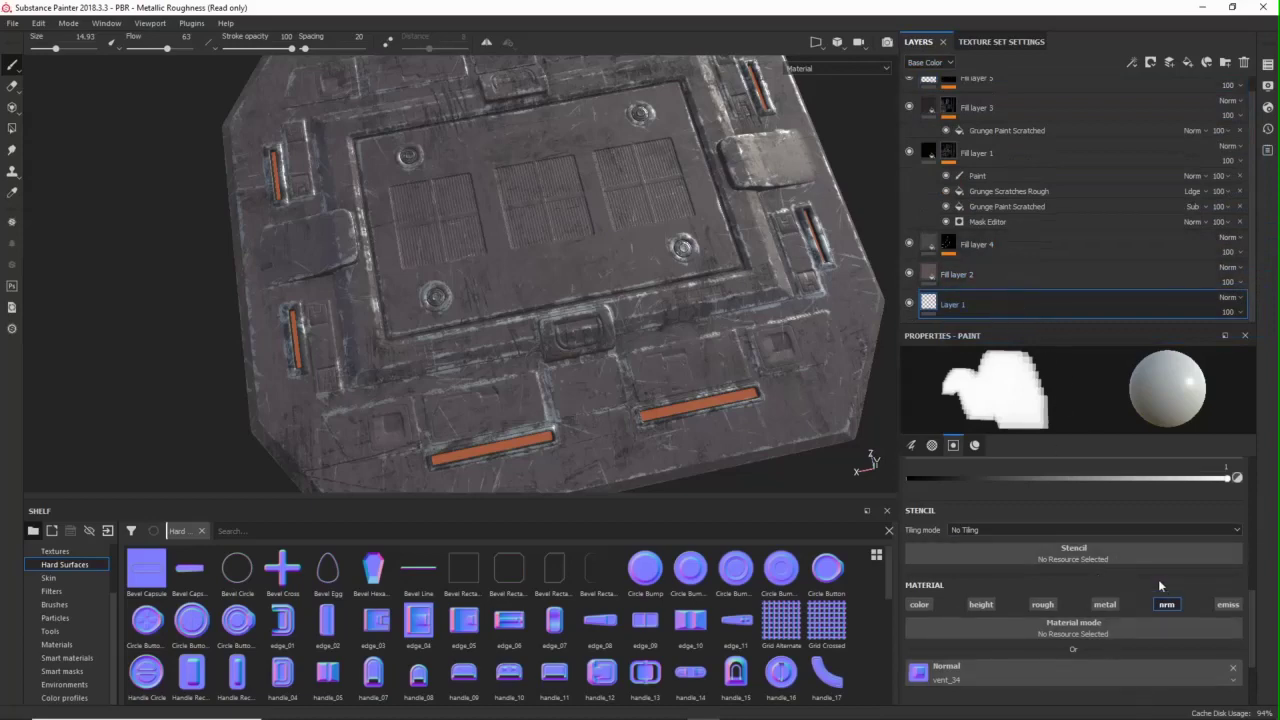
scroll(1083, 525, "down", 1)
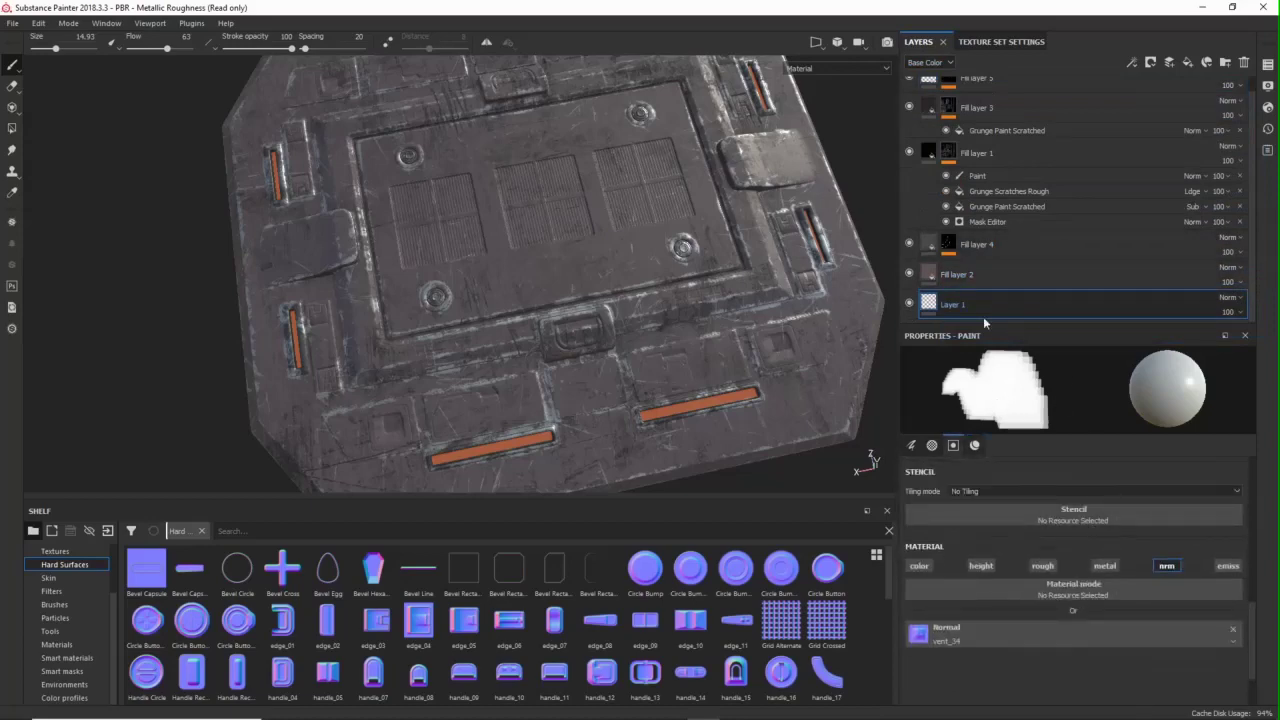
right_click(938, 307)
left_click(1009, 636)
left_click(1003, 379)
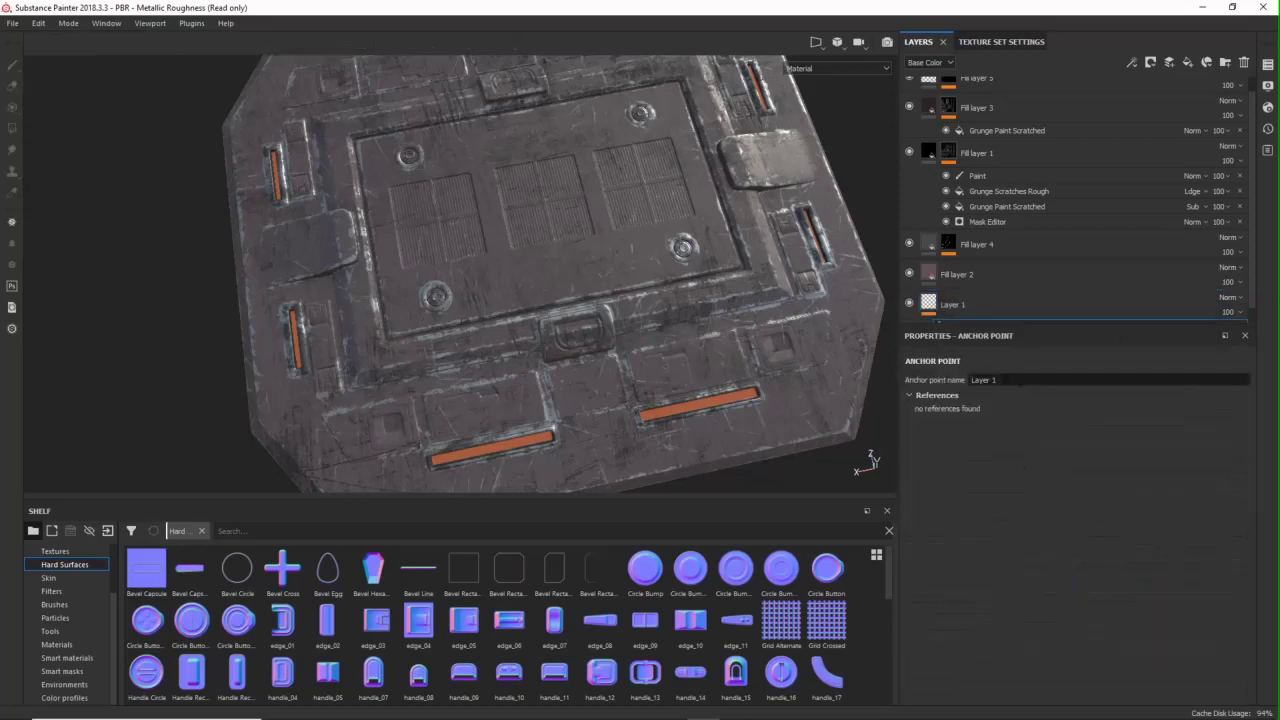
scroll(1016, 278, "down", 1)
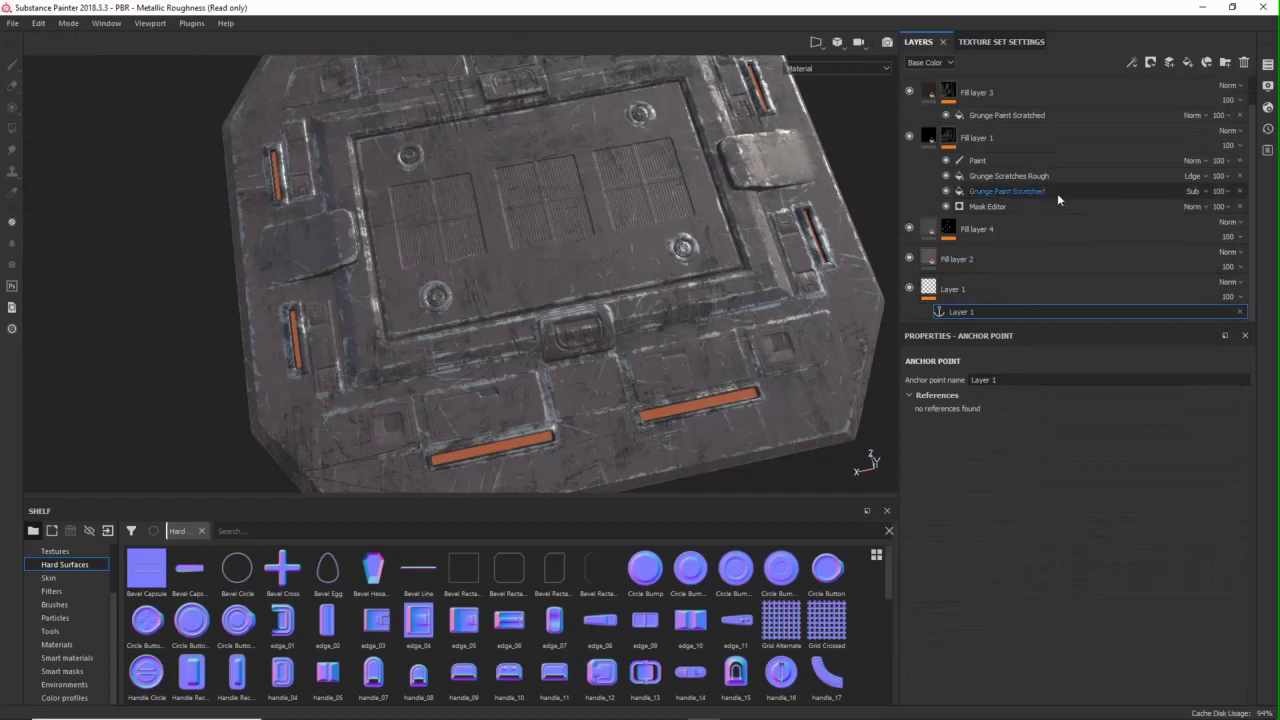
- In the Mask Editor generator of Fill layer 1, assign the Layer 1 anchor point as the Micro Normal input
scroll(1057, 193, "up", 2)
left_click(1036, 169)
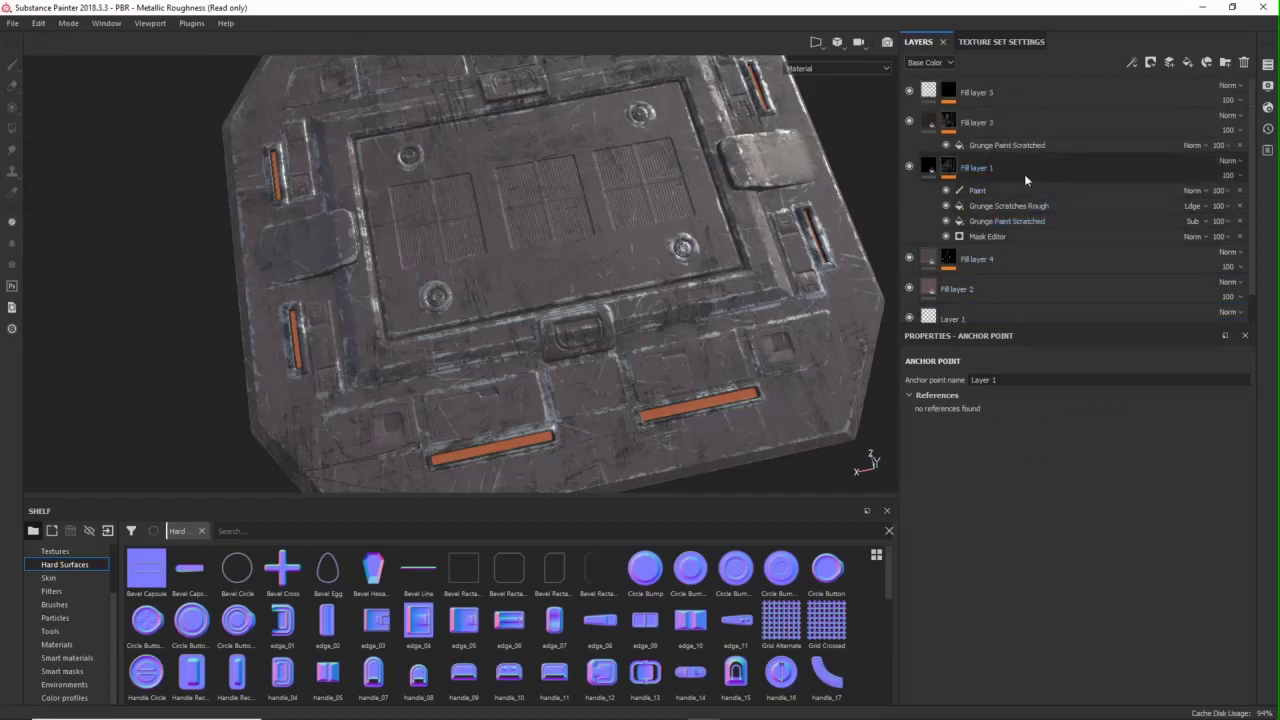
left_click(1019, 235)
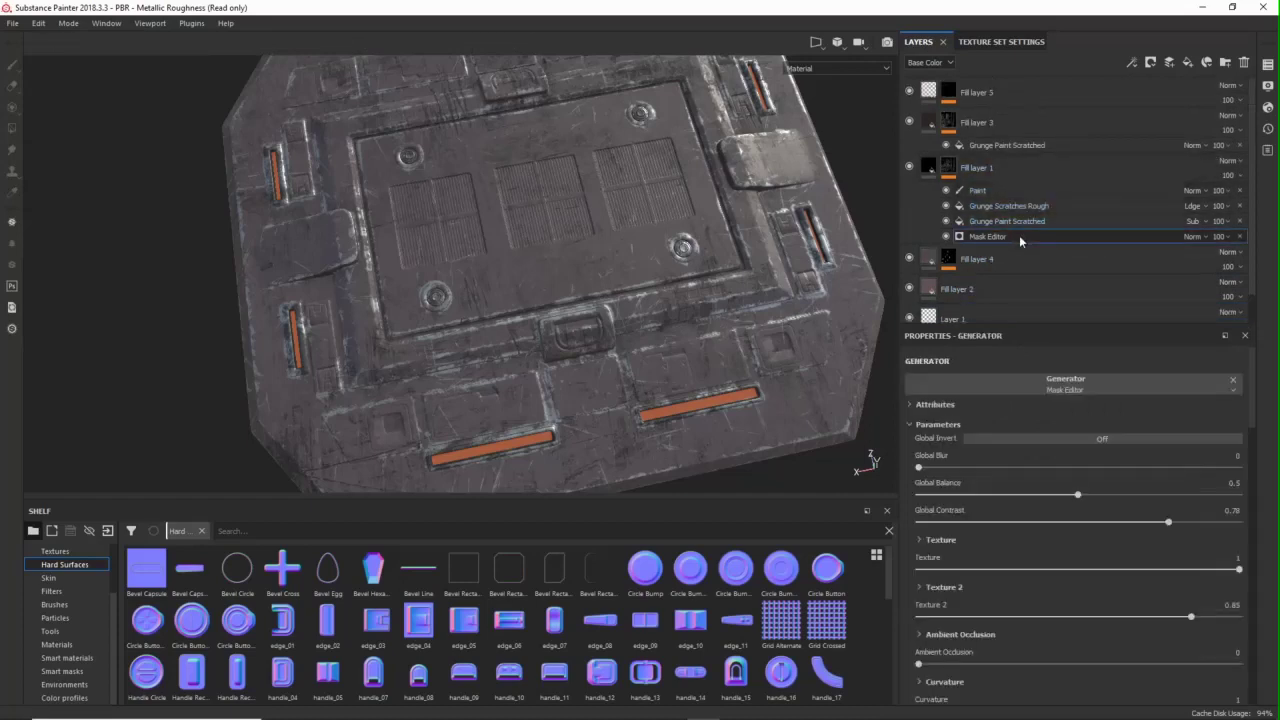
scroll(1091, 392, "down", 3)
scroll(1091, 392, "down", 10)
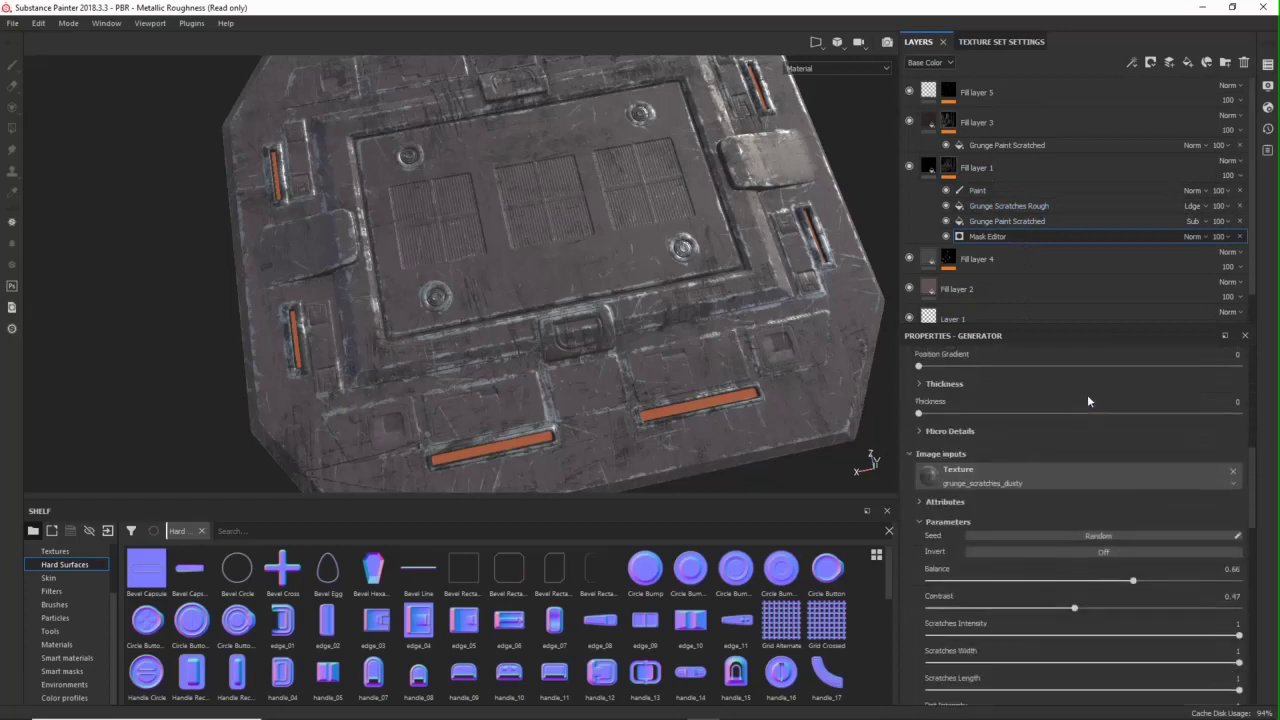
scroll(1069, 412, "down", 5)
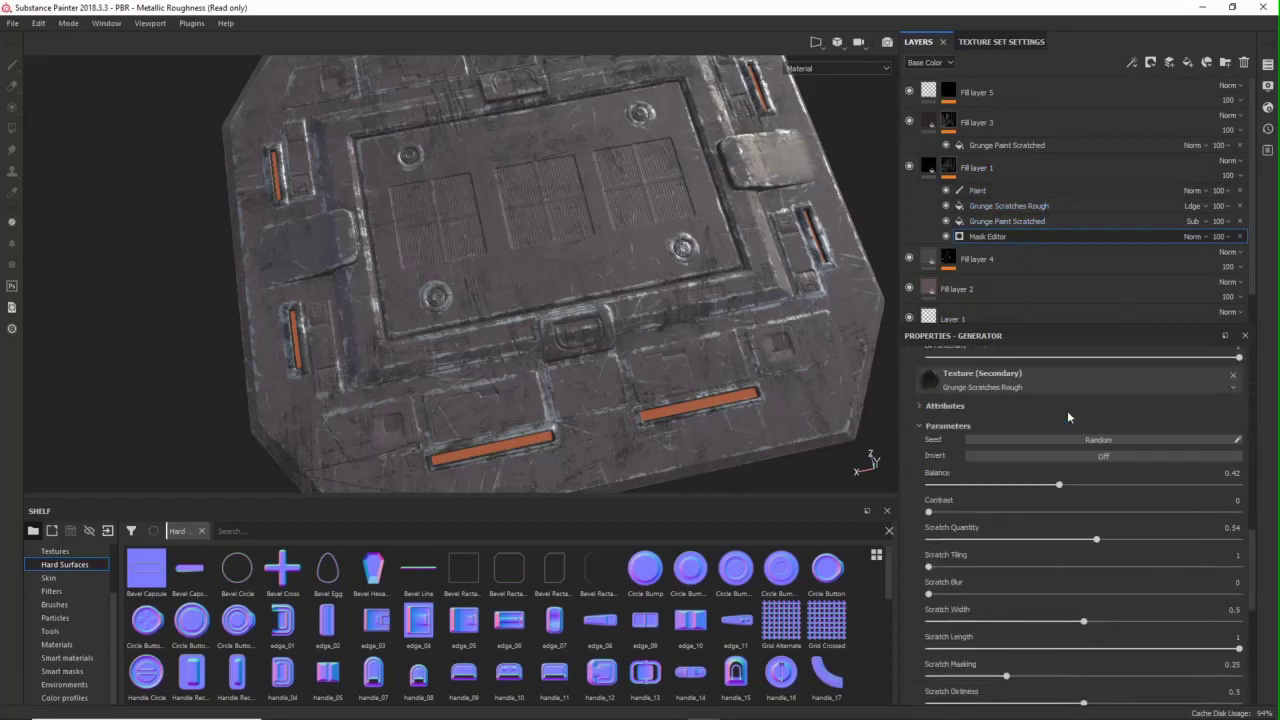
scroll(1067, 415, "down", 5)
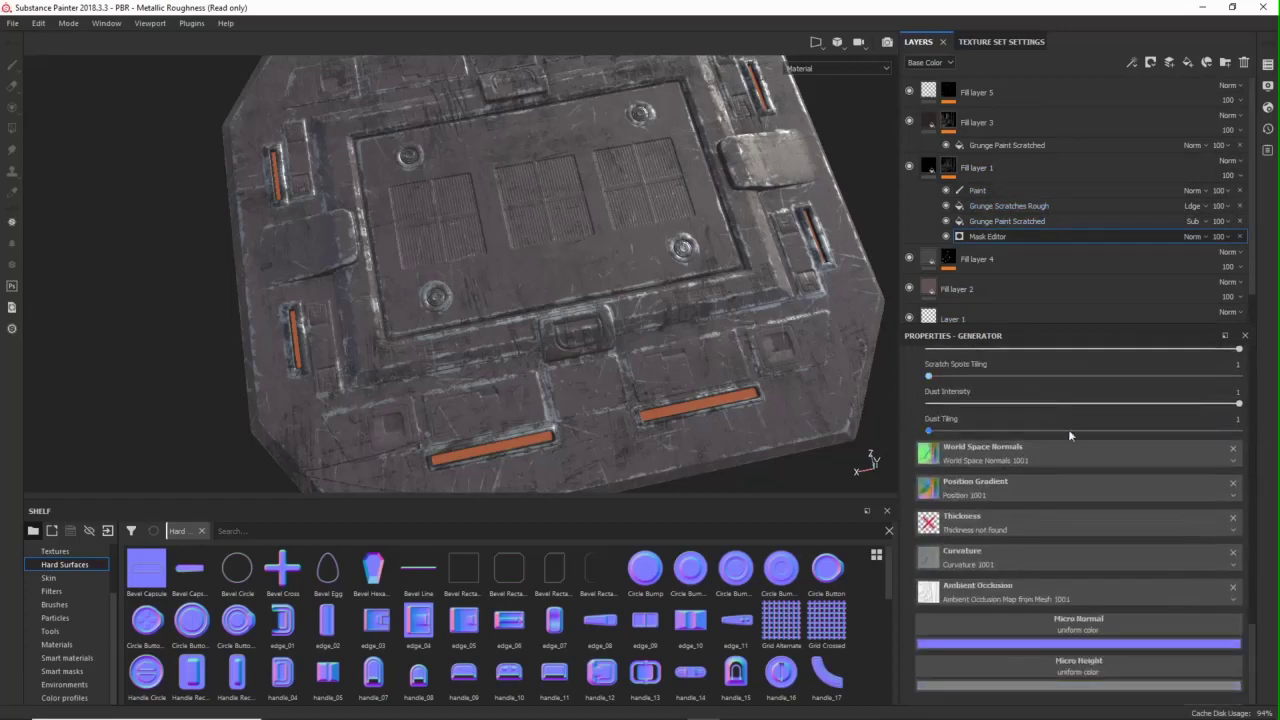
left_click(1105, 620)
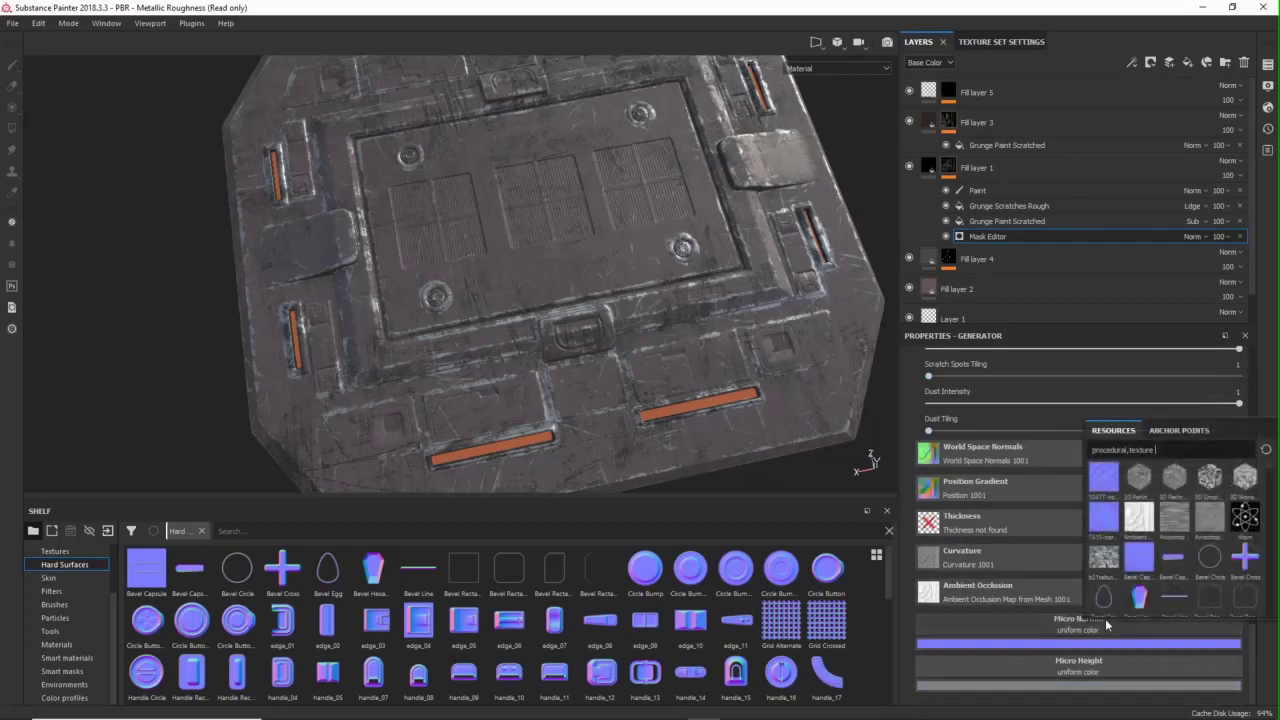
left_click(1181, 432)
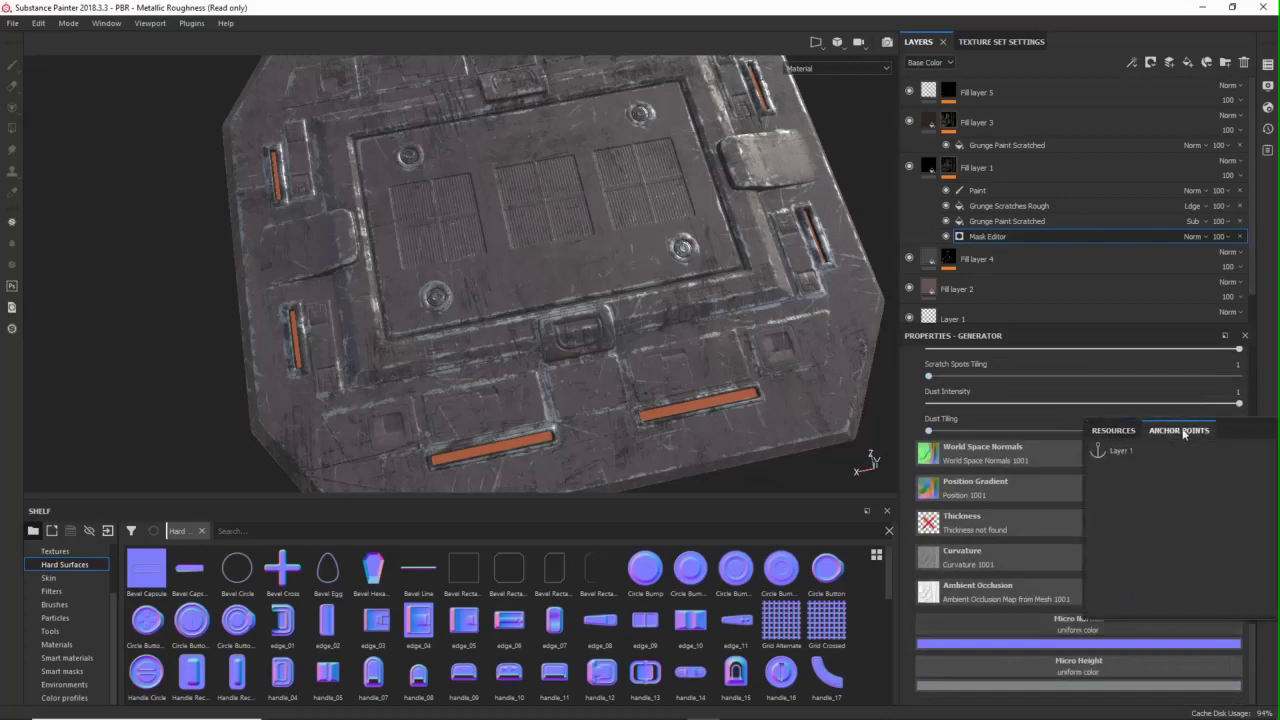
left_click(1123, 446)
scroll(1120, 446, "down", 1)
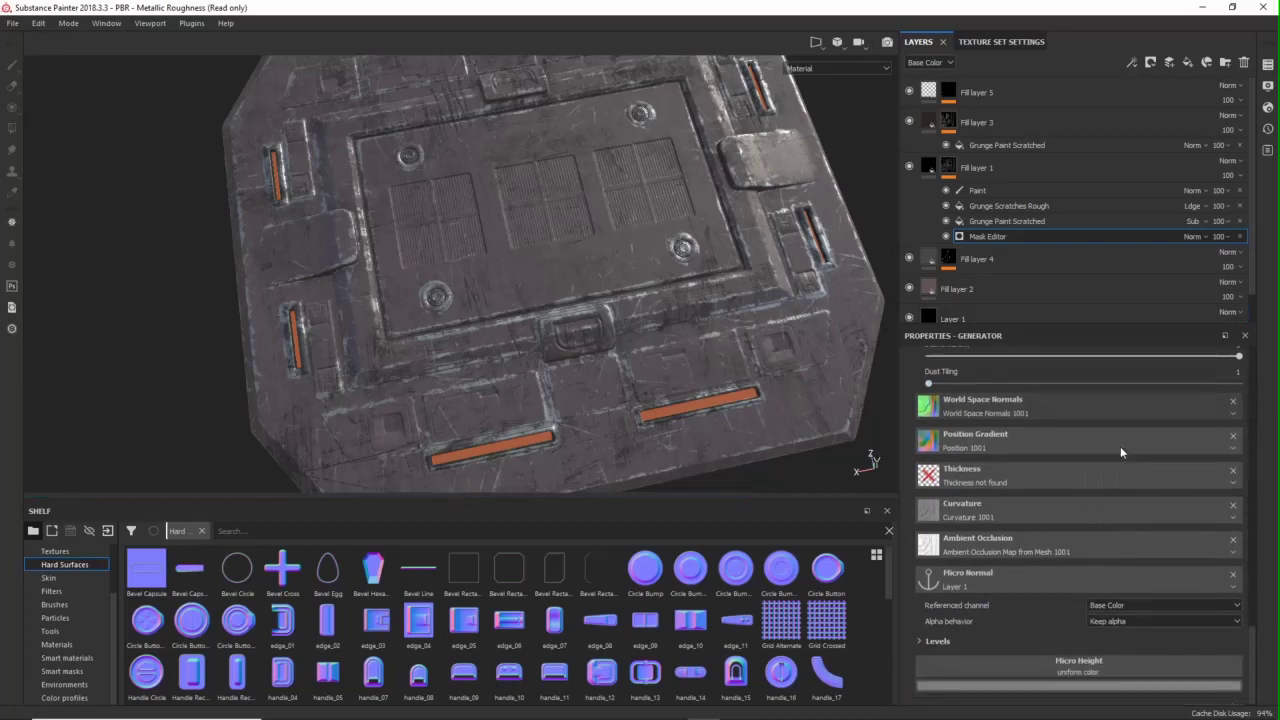
- Set the Micro Normal input's referenced channel to Normal
left_click(1116, 606)
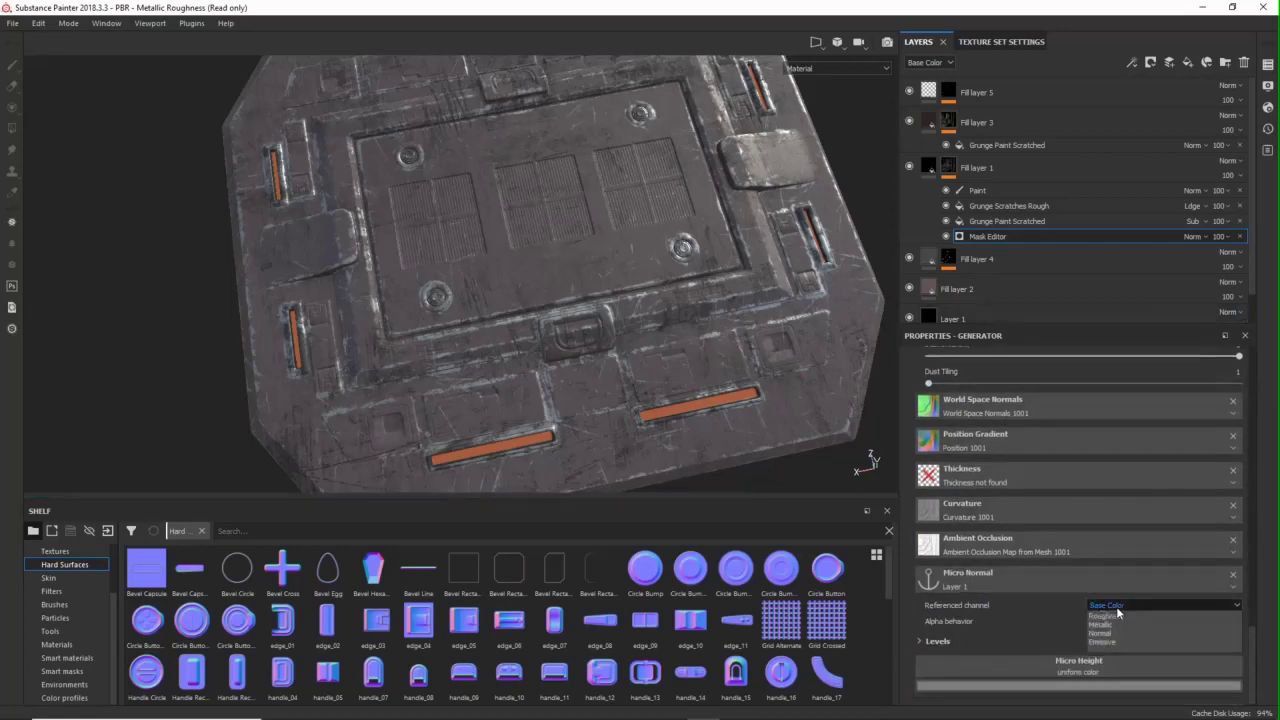
left_click(1116, 659)
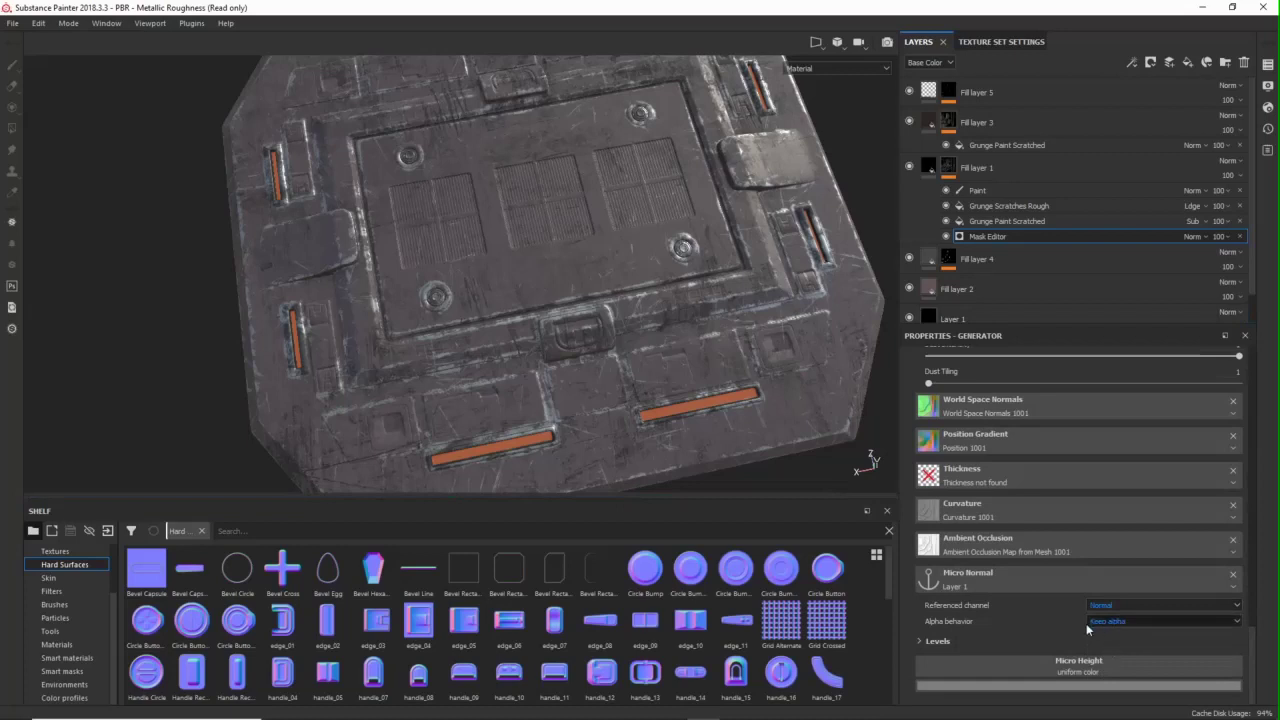
scroll(956, 622, "up", 5)
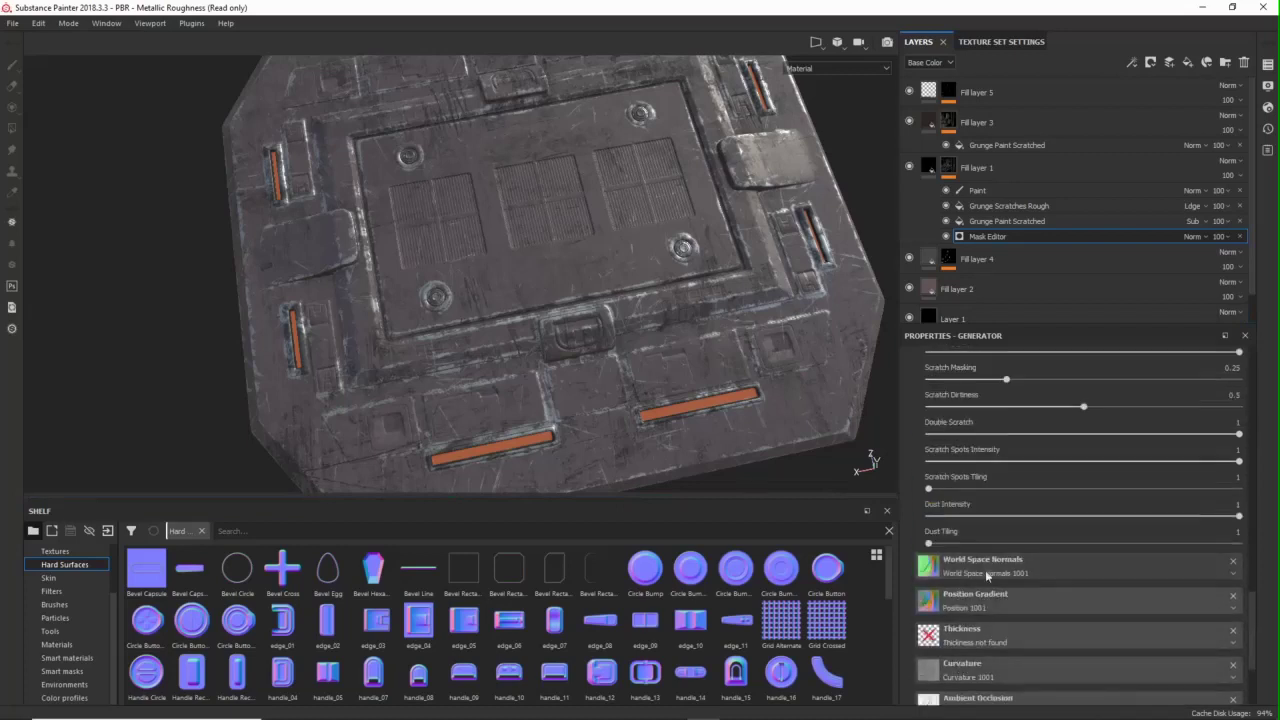
scroll(993, 548, "up", 7)
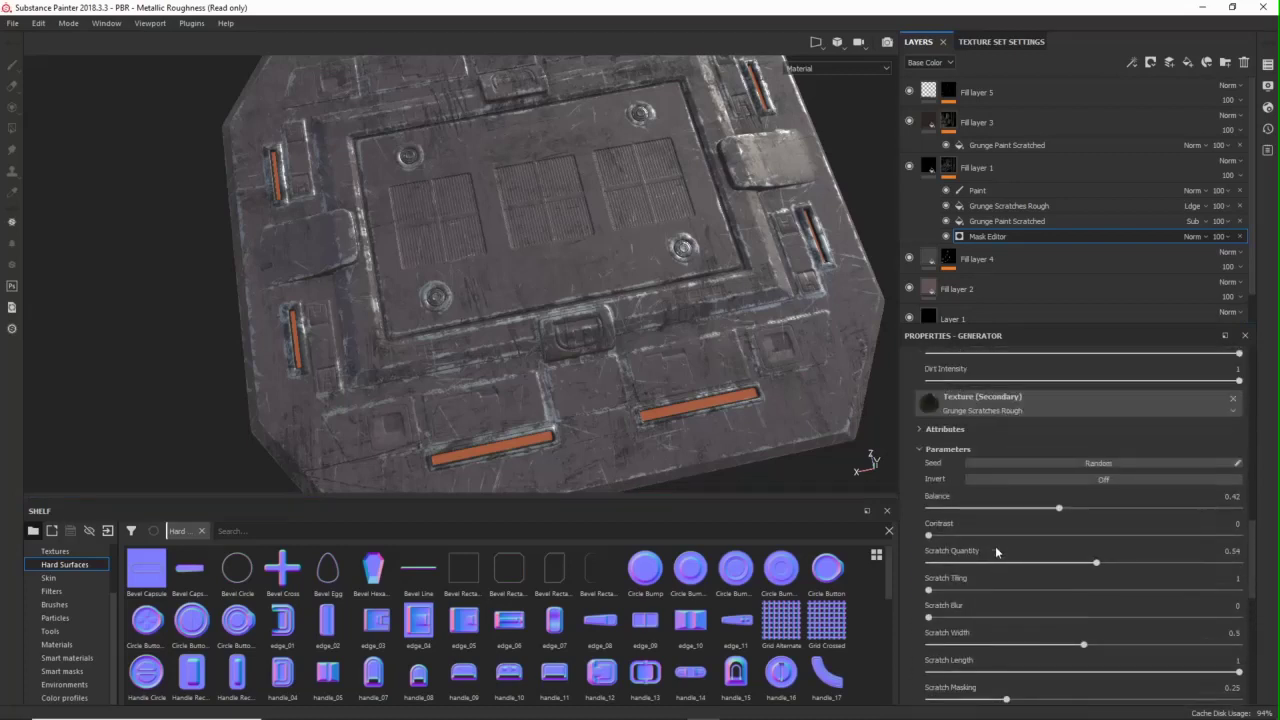
- In Fill layer 1's Mask Editor micro details, turn Micro Normal on and Micro Height off
scroll(995, 546, "up", 5)
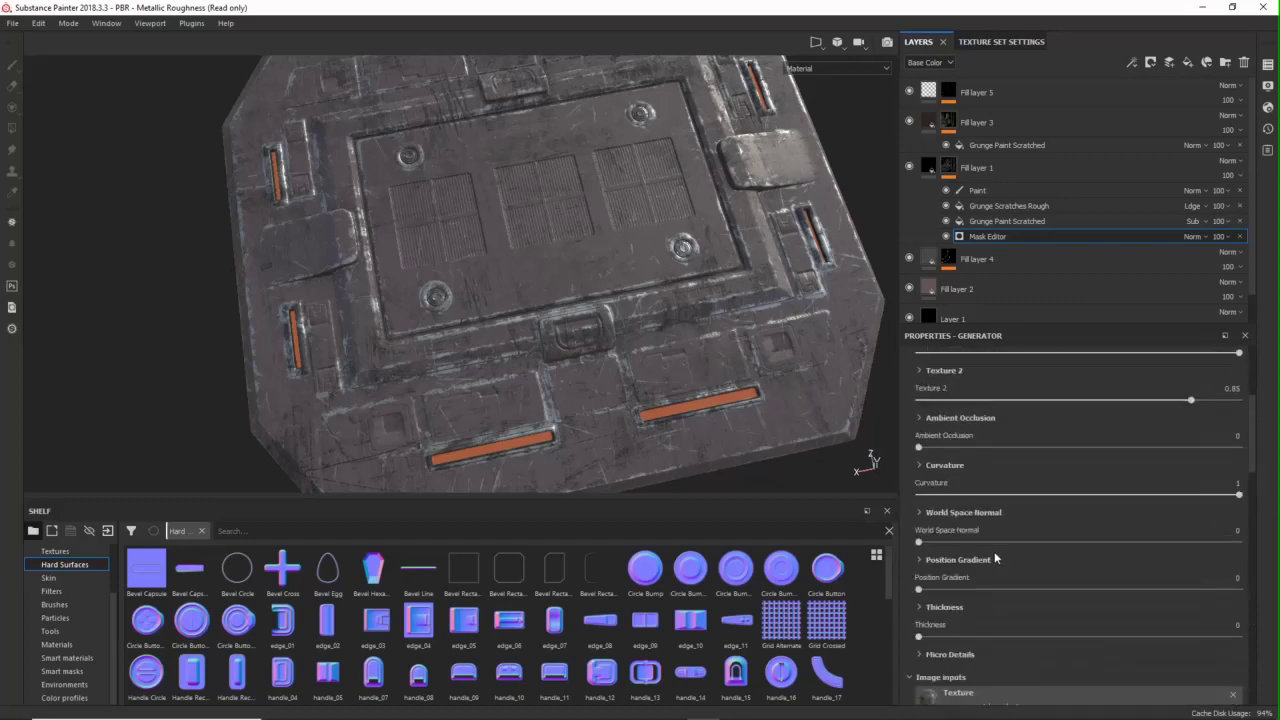
left_click(950, 654)
scroll(991, 612, "down", 3)
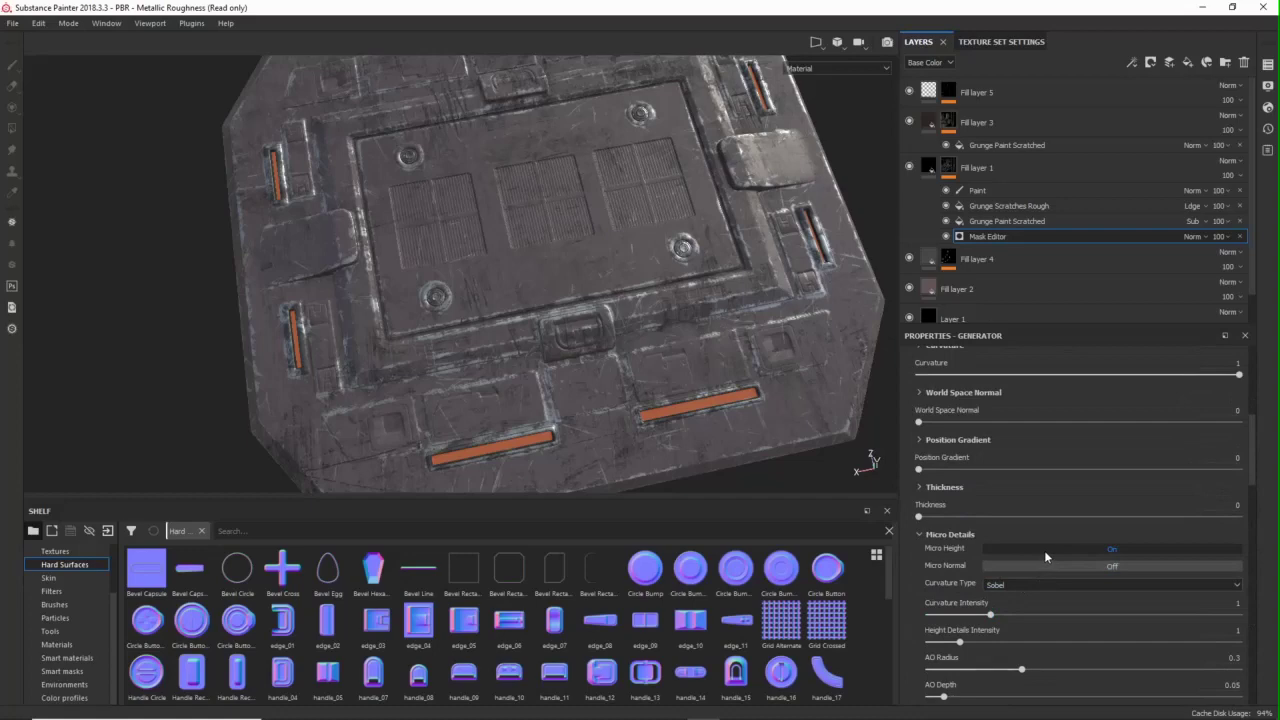
left_click(998, 565)
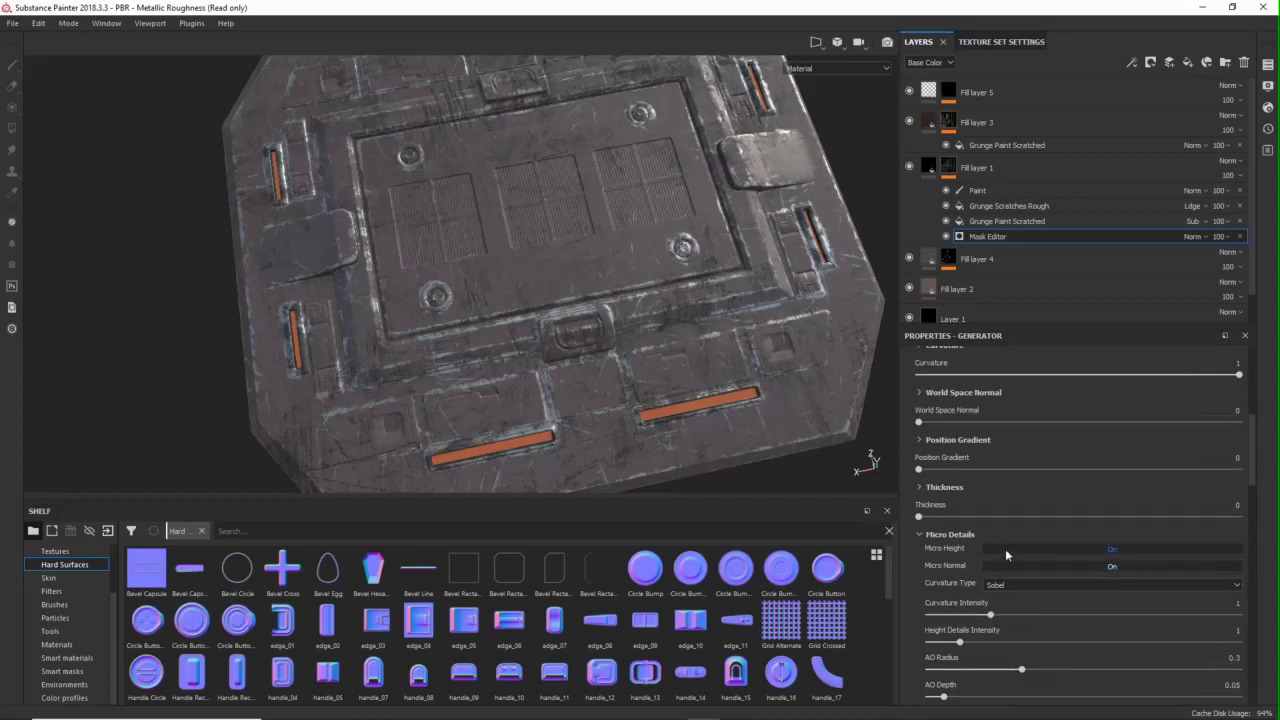
left_click(1005, 548)
scroll(494, 314, "up", 5)
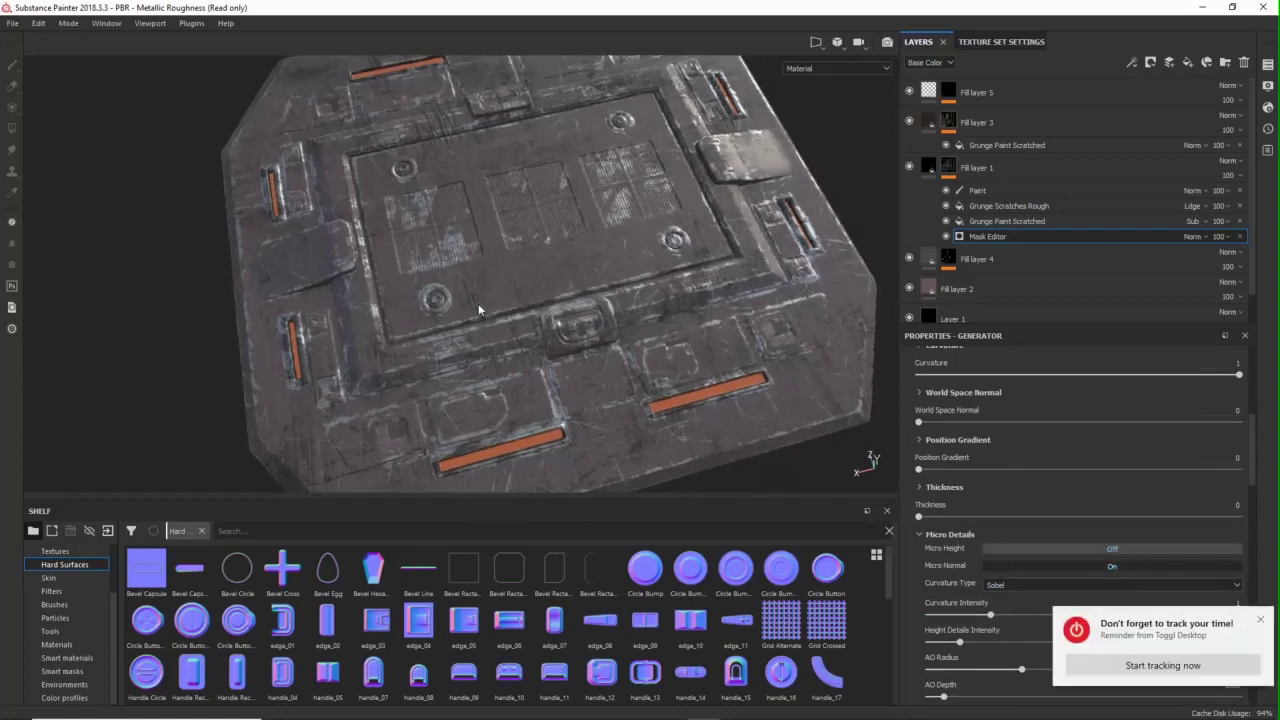
left_click_drag(494, 314, 754, 144, "alt")
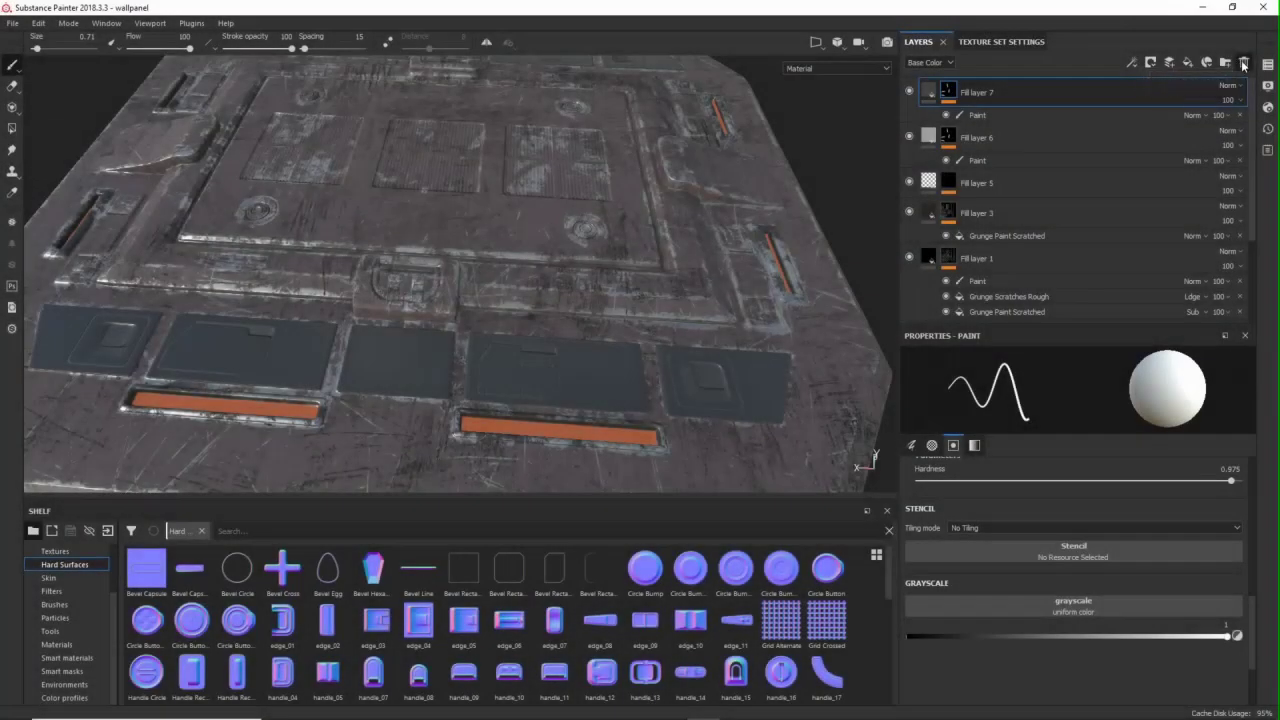
- Delete Fill layer 7 and move Fill layer 6 below Fill layer 1 in the layer stack
left_click(1243, 63)
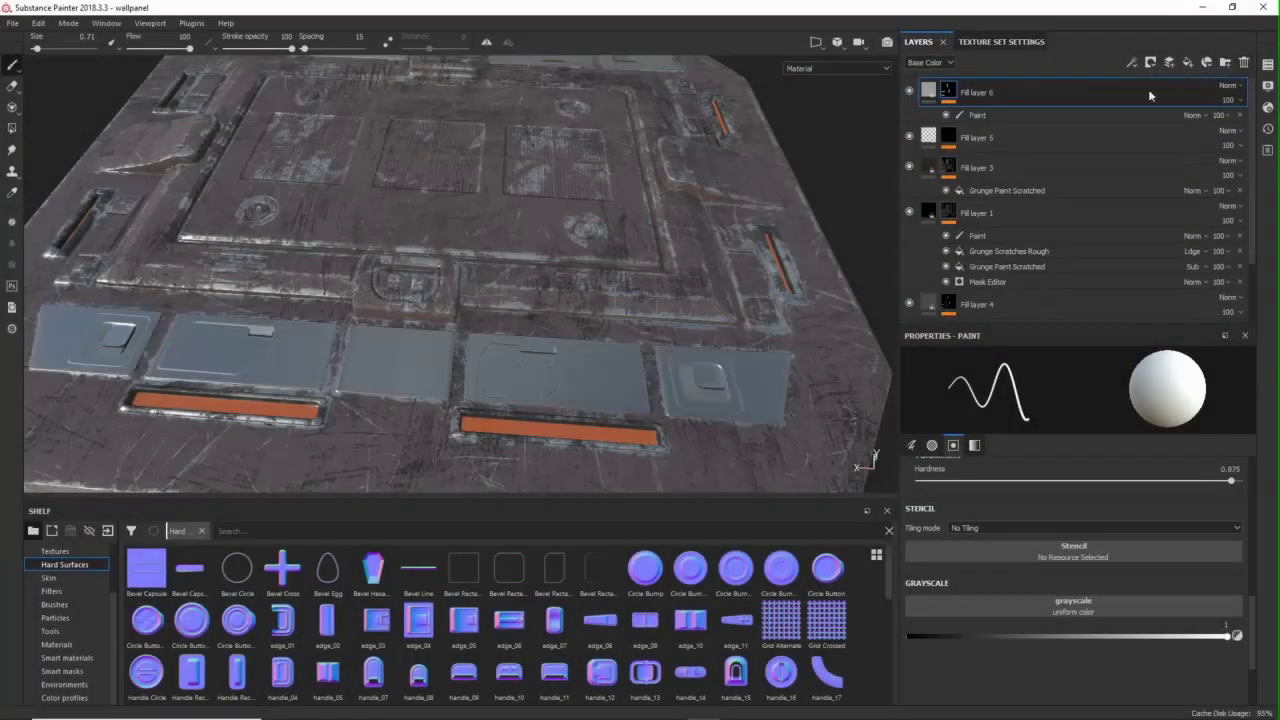
left_click_drag(1074, 100, 1057, 230)
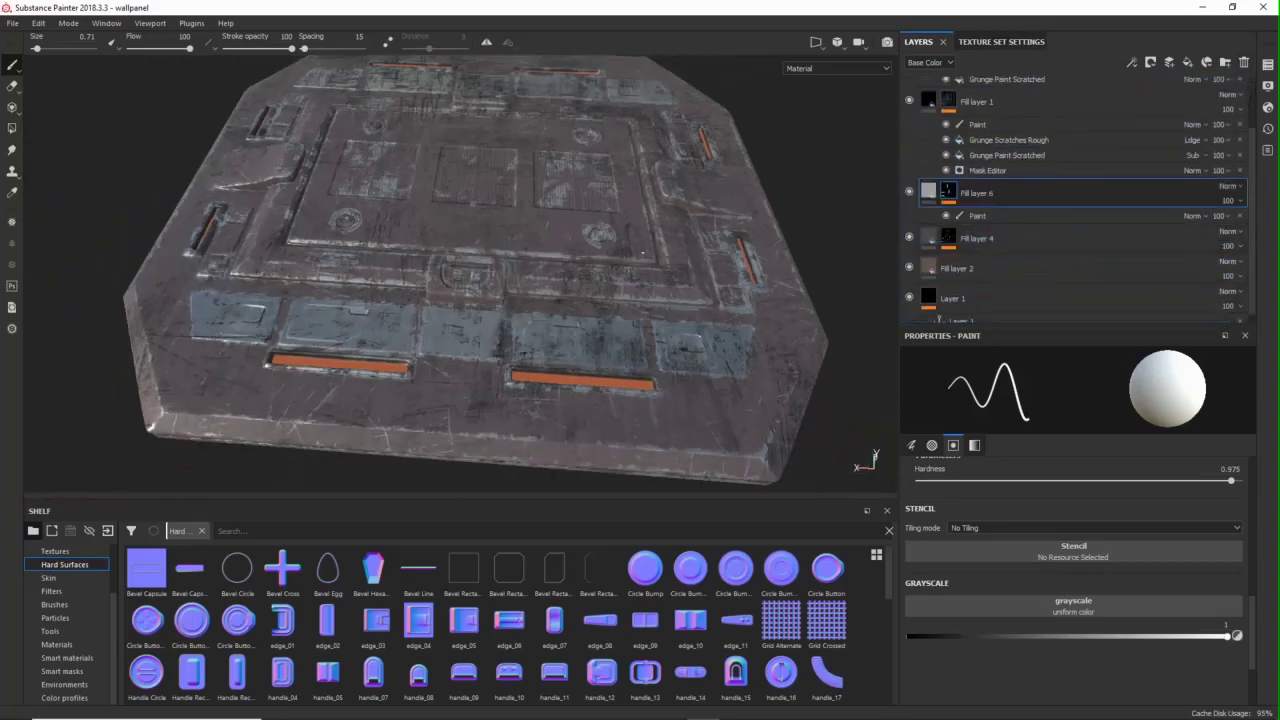
left_click_drag(644, 261, 648, 272, "alt")
scroll(640, 262, "down", 3)
mouse_move(616, 222)
left_mouse_down("alt")
mouse_move(648, 299)
mouse_move(580, 240)
mouse_move(615, 205)
left_mouse_up("alt")
scroll(590, 236, "up", 2)
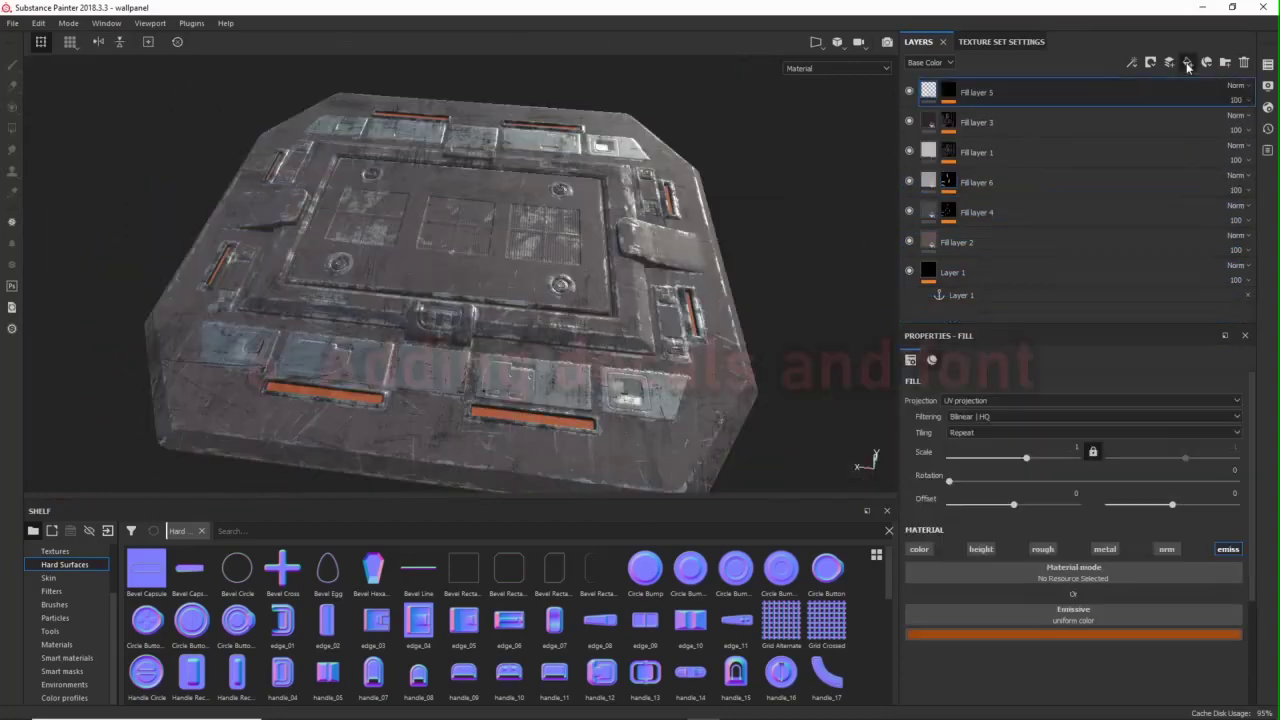
- Add a new fill layer above Fill layer 5 and name it decal
left_click(1187, 63)
double_click(957, 93)
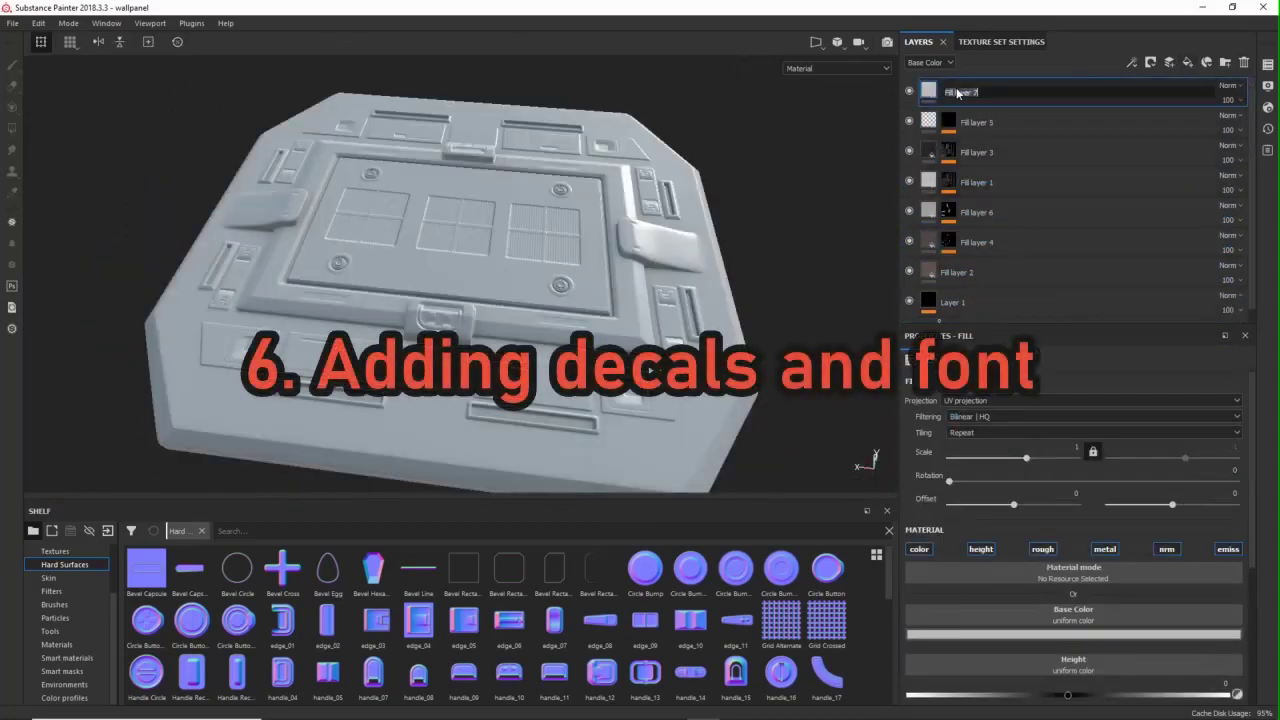
type("decal")
key("Return")
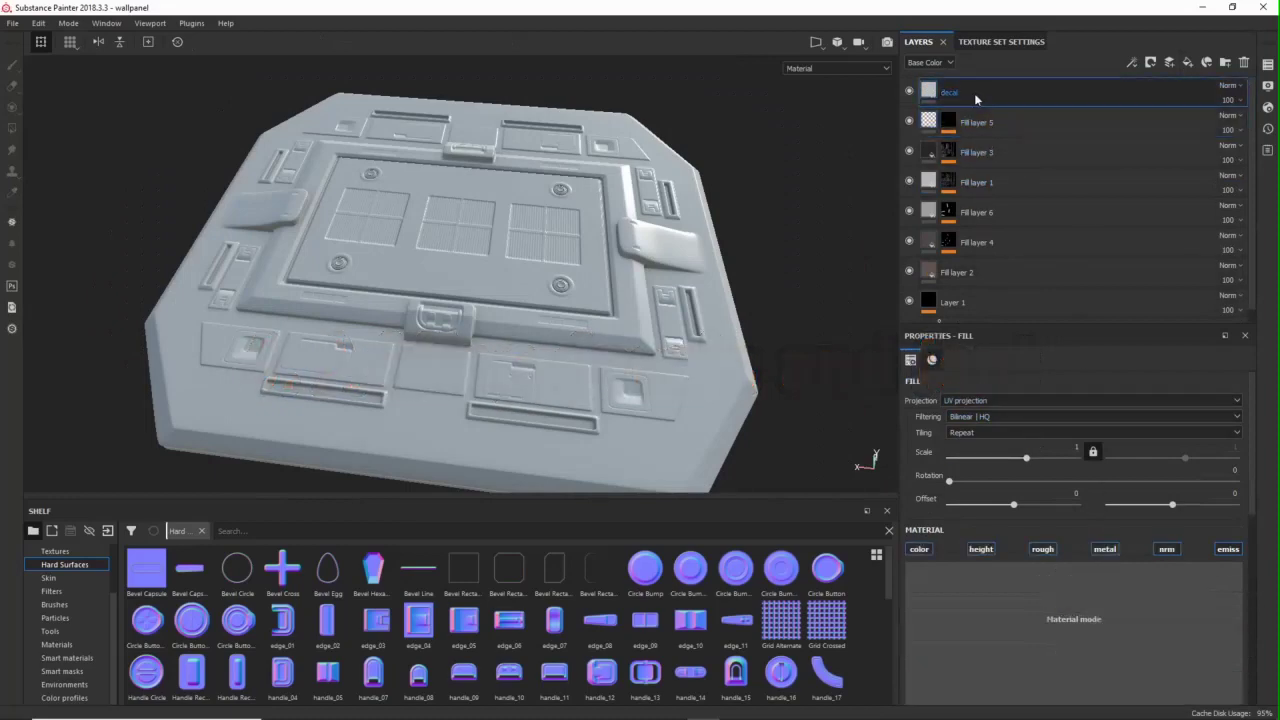
- Set the decal layer's roughness to 0.7175 and height to 0.068, and disable its normal channel
scroll(1118, 582, "down", 3)
left_click_drag(1118, 594, 1138, 594)
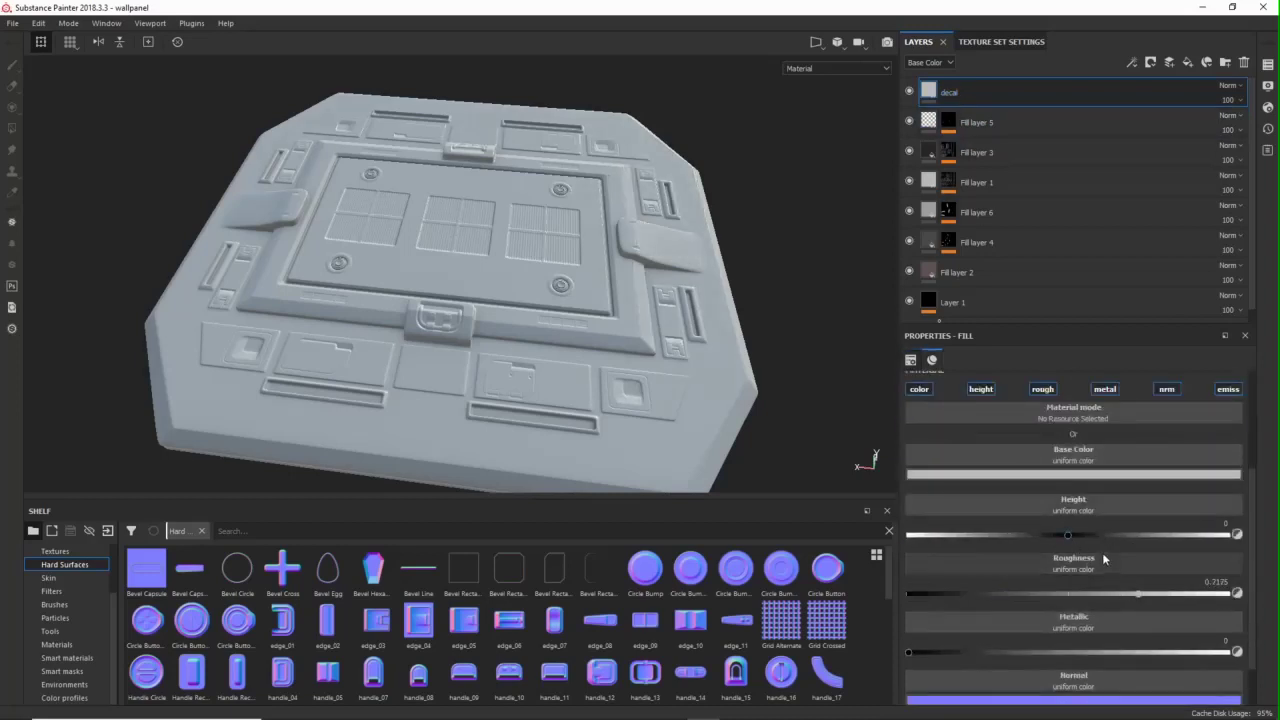
left_click(1078, 534)
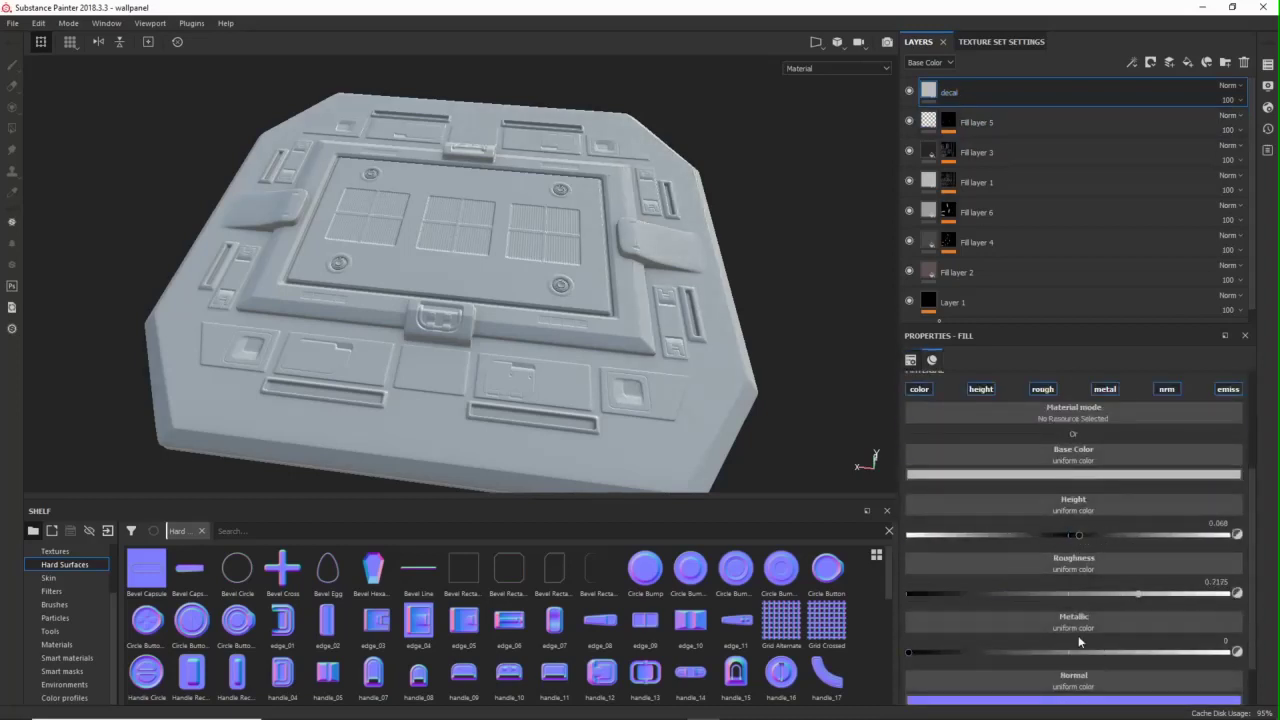
left_click(1168, 389)
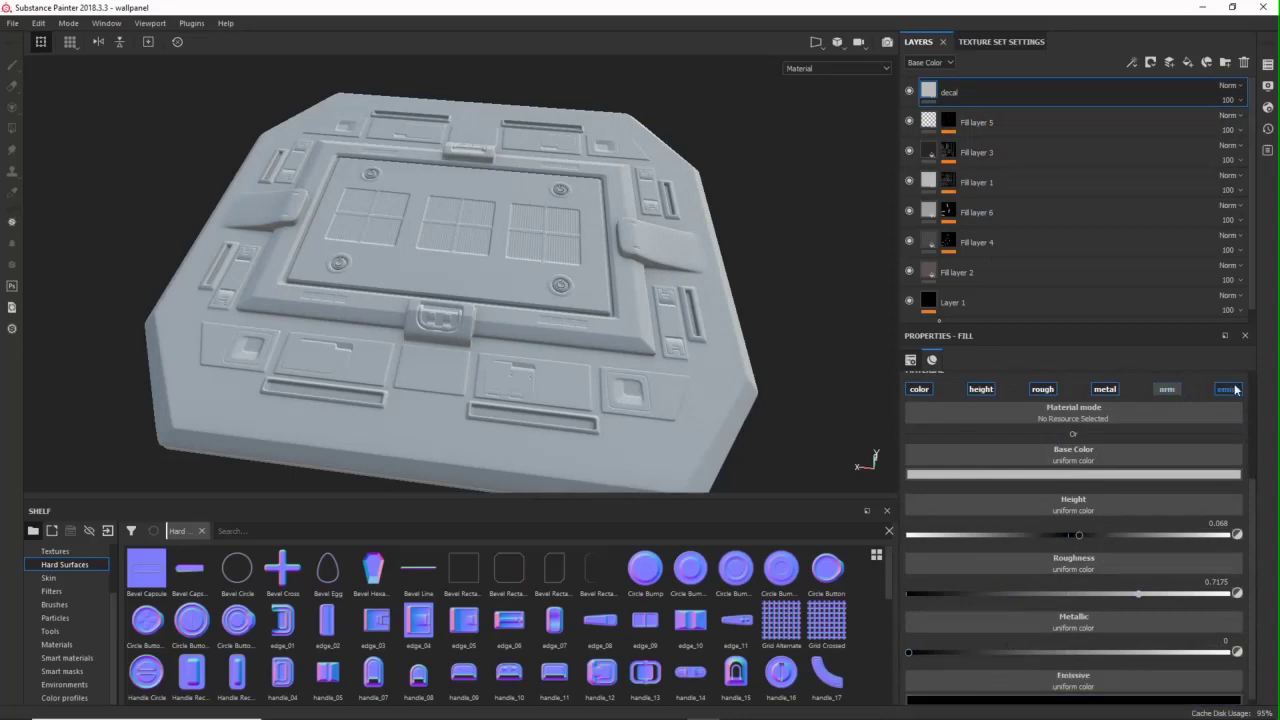
- Add a black mask with a paint effect to the decal layer
right_click(934, 93)
left_click(956, 100)
right_click(952, 91)
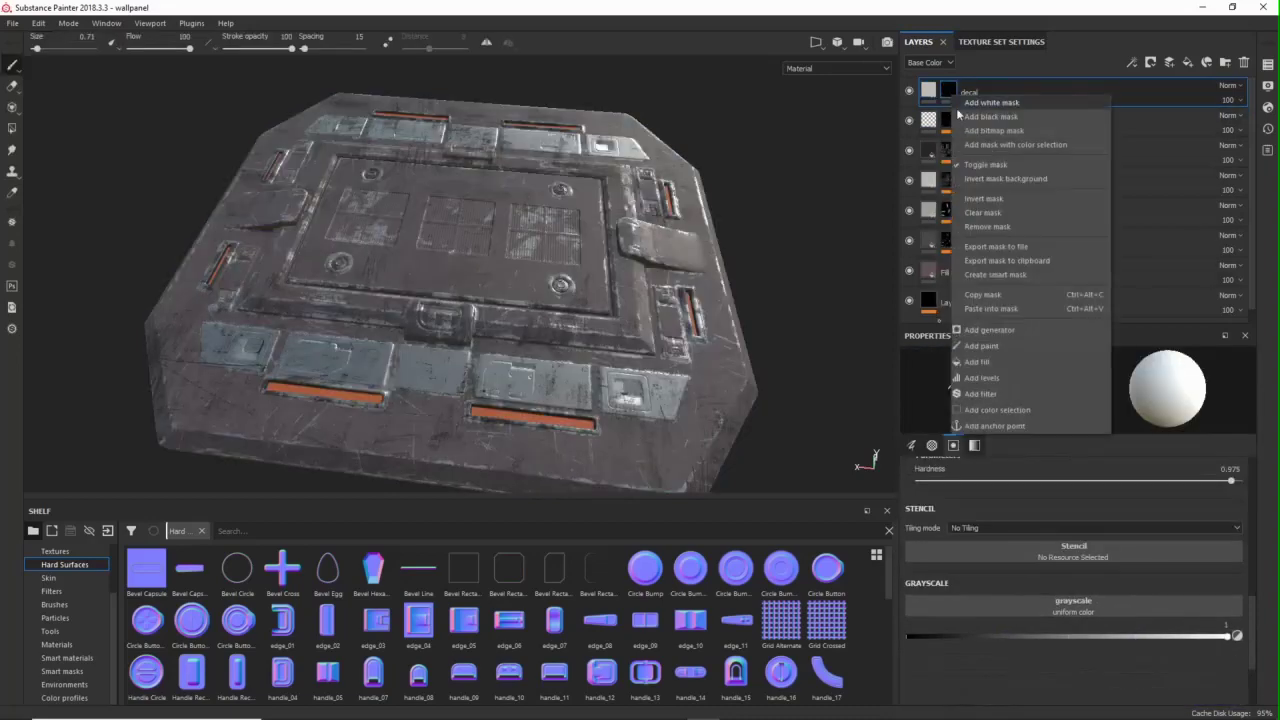
left_click(981, 345)
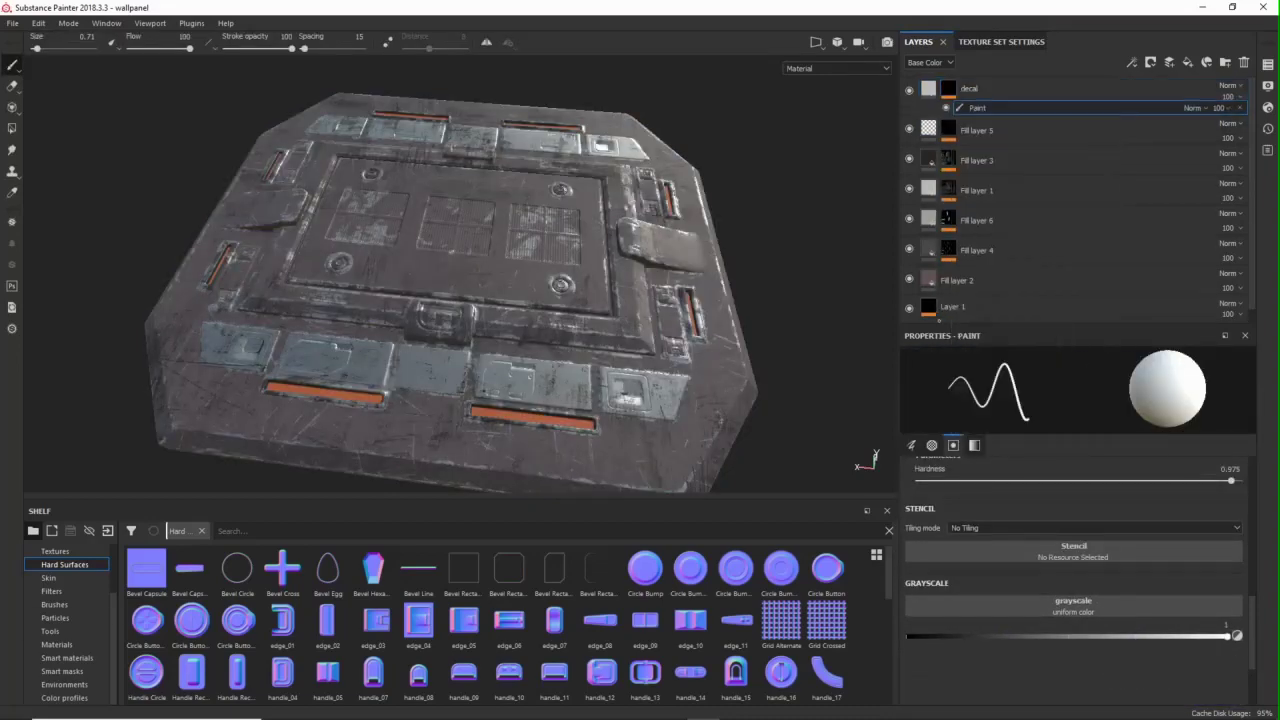
- Browse the alpha library and assign the Line Stripes alpha to the mask brush
left_click(201, 530)
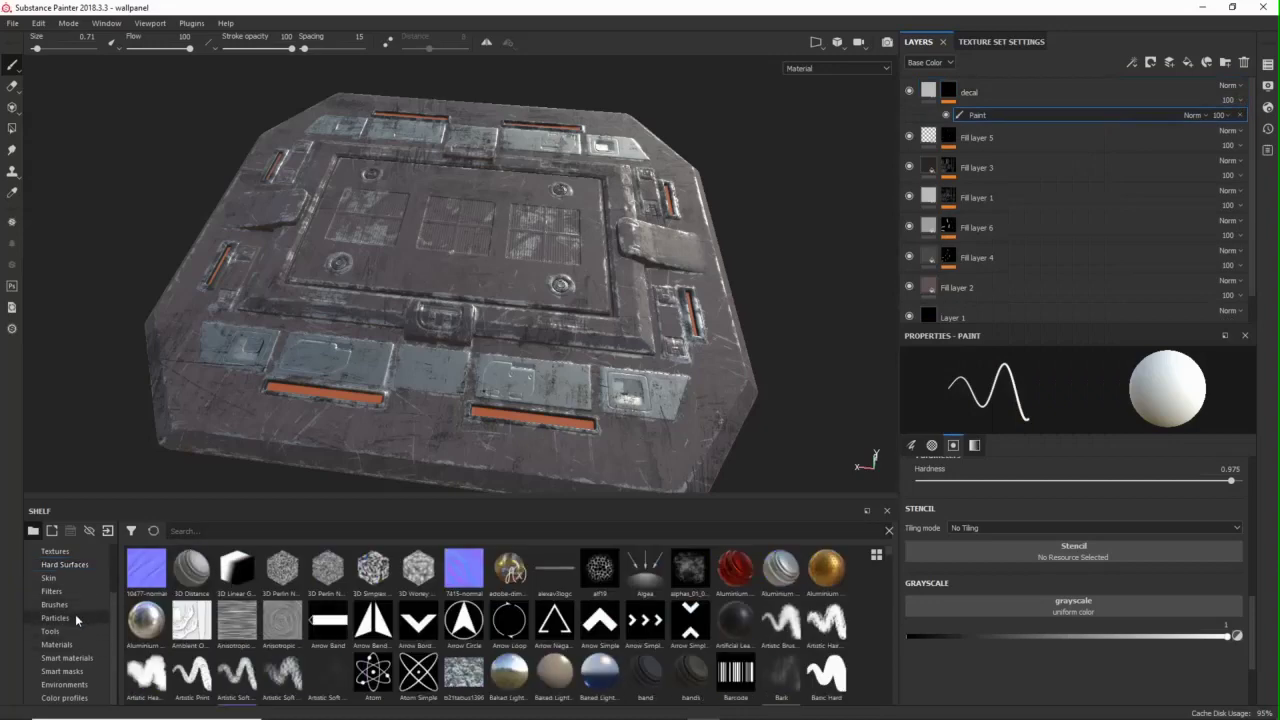
scroll(74, 610, "up", 1)
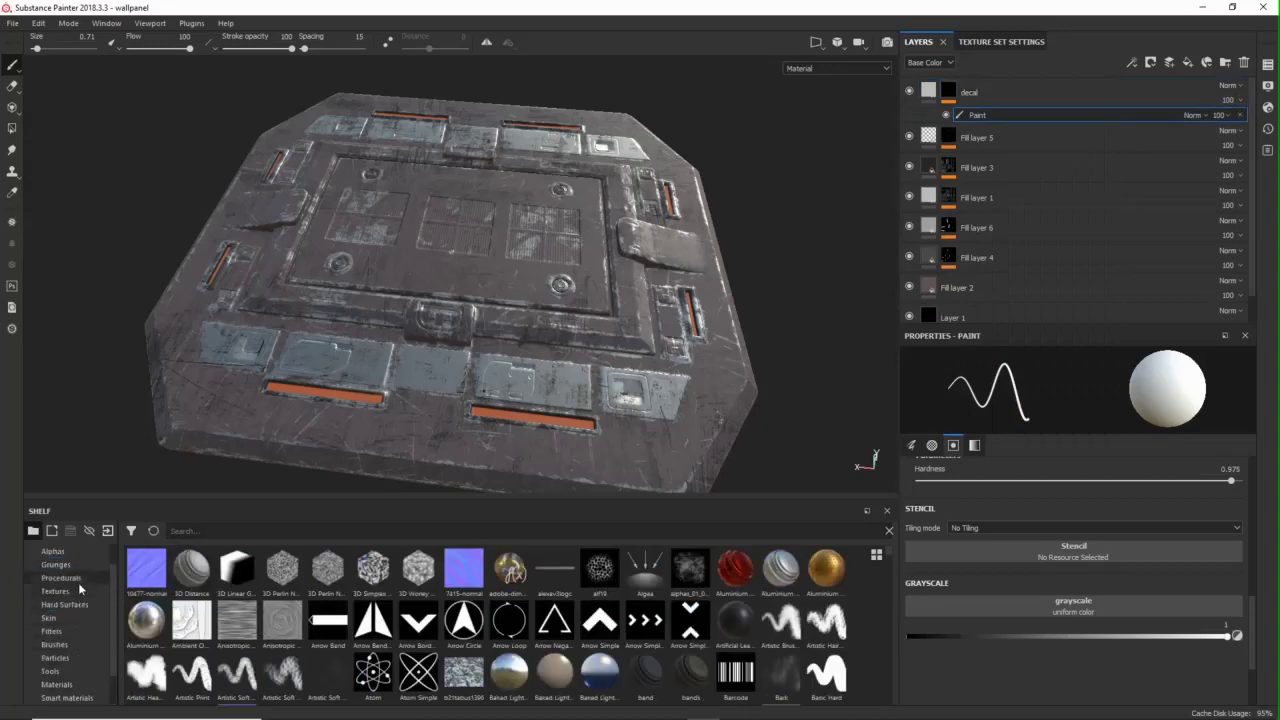
left_click(53, 551)
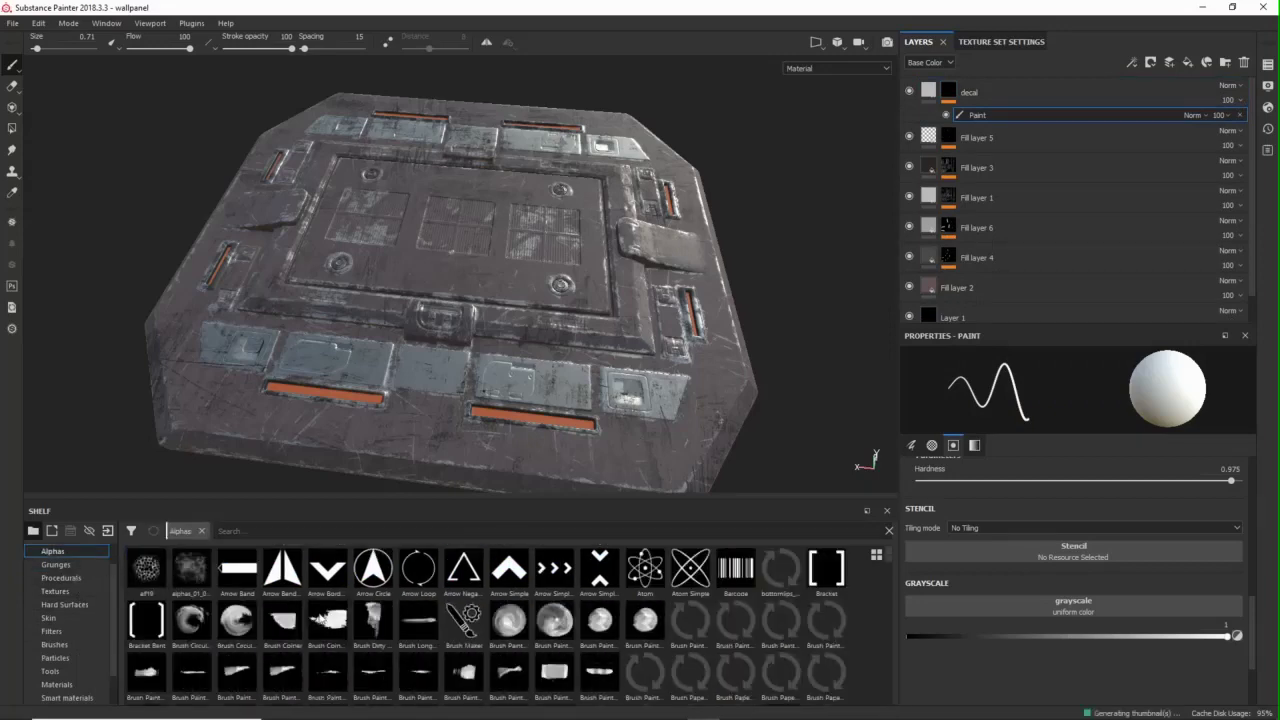
left_click_drag(888, 557, 888, 632)
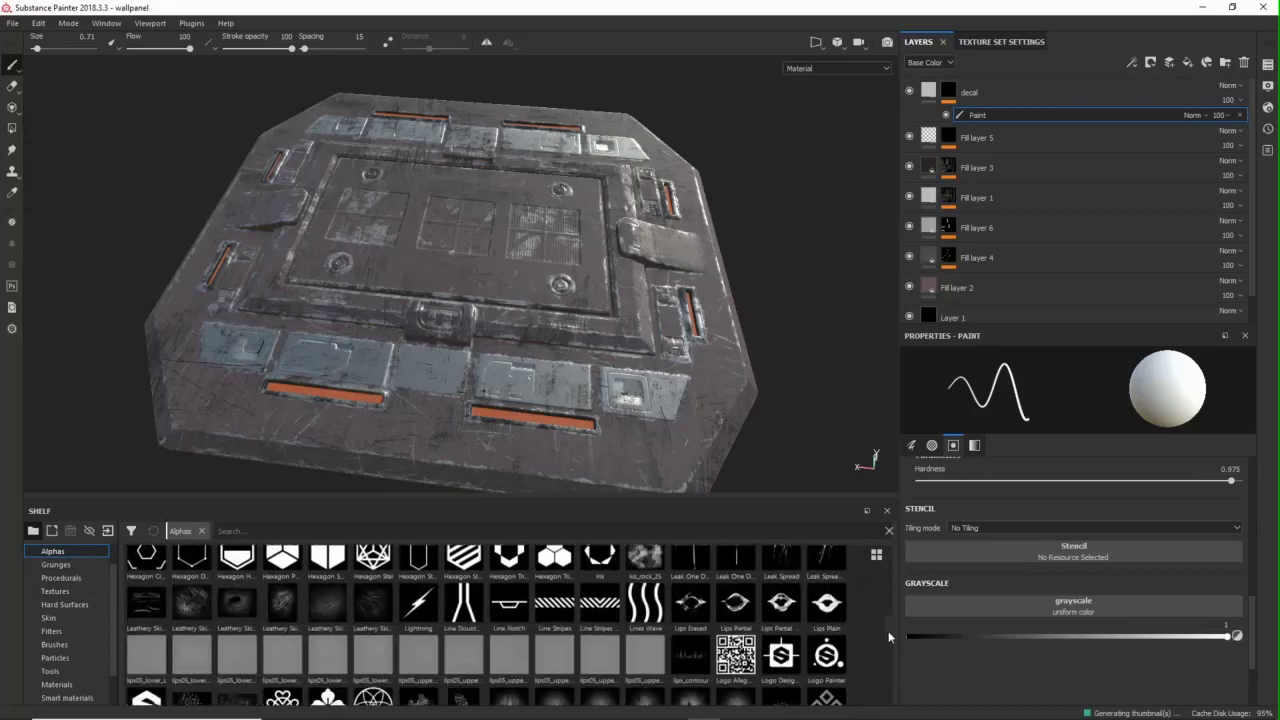
left_click(553, 603)
- Enlarge the brush to about 34.53 and stamp Line Stripes on the bare metal beside one front orange slot, matching the slot's width
middle_click_drag(492, 347, 506, 359, "alt")
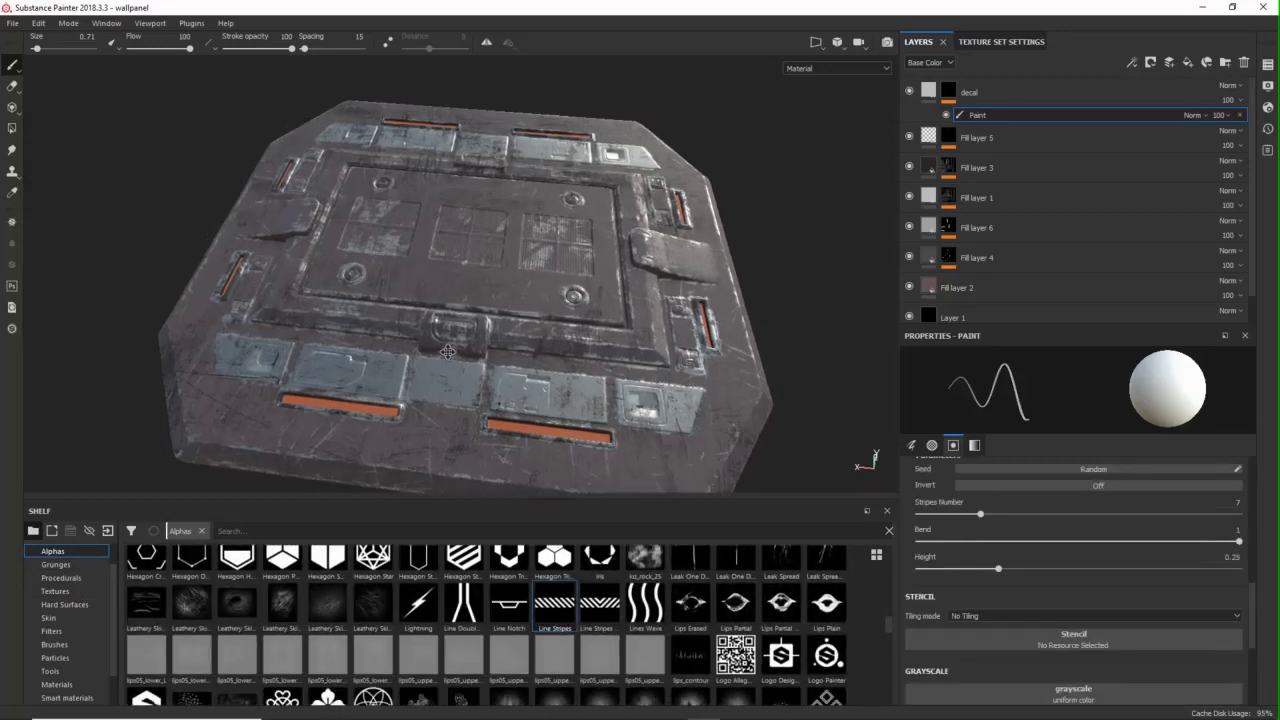
scroll(506, 359, "up", 3)
right_click_drag(506, 359, 544, 360, "ctrl")
mouse_move(544, 360)
left_mouse_down("alt")
mouse_move(548, 350)
mouse_move(474, 351)
left_mouse_up("alt")
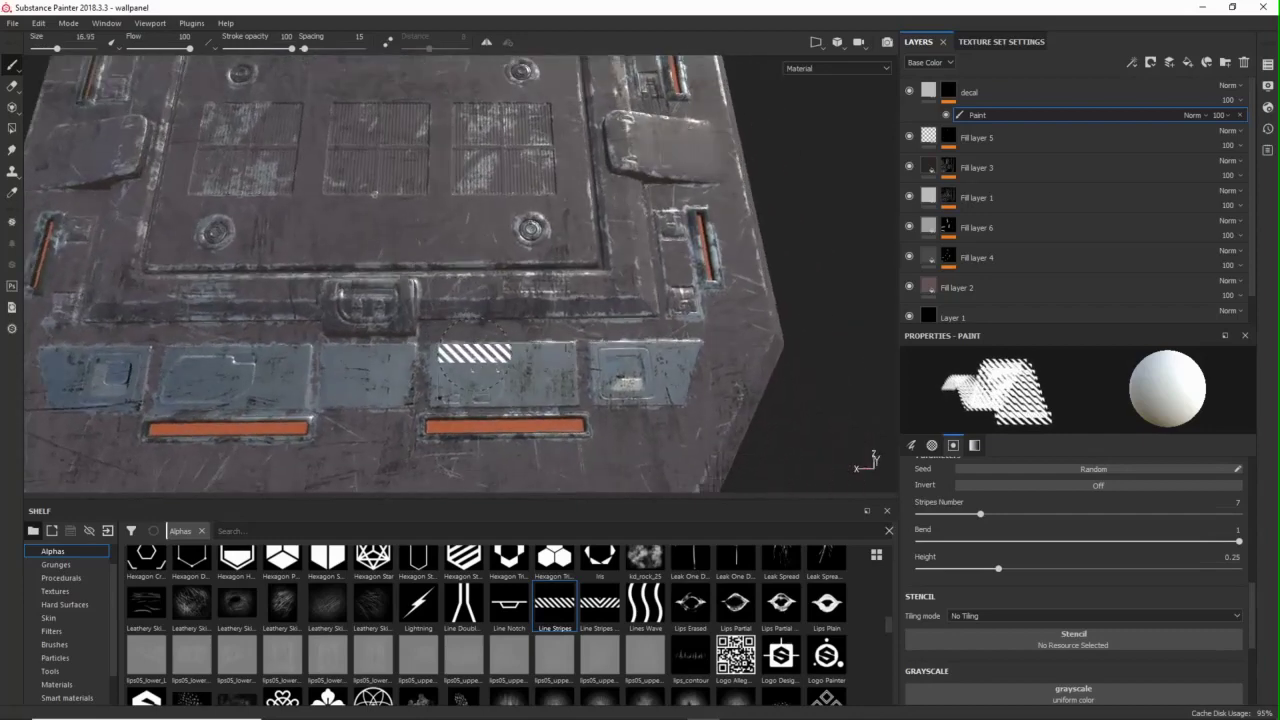
middle_click_drag(474, 351, 496, 239, "alt")
right_click_drag(507, 330, 539, 347, "ctrl")
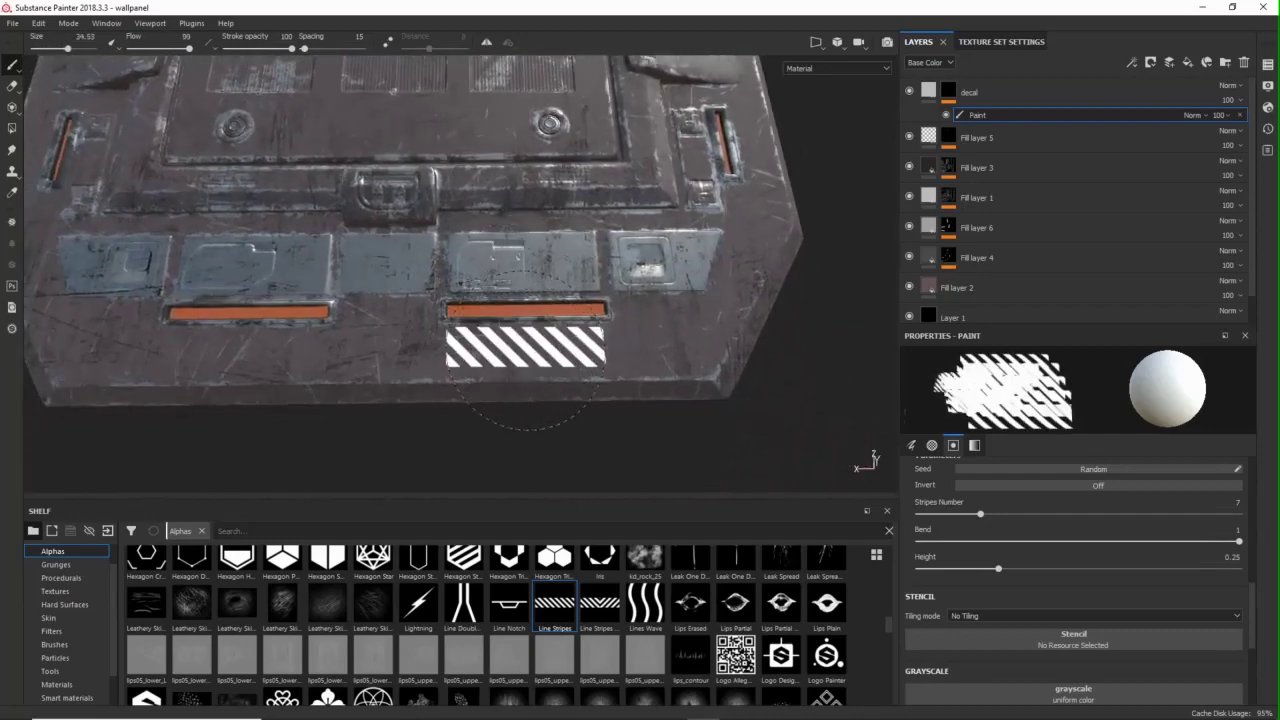
left_click_drag(526, 347, 523, 351, "alt")
right_click_drag(522, 350, 524, 352, "ctrl")
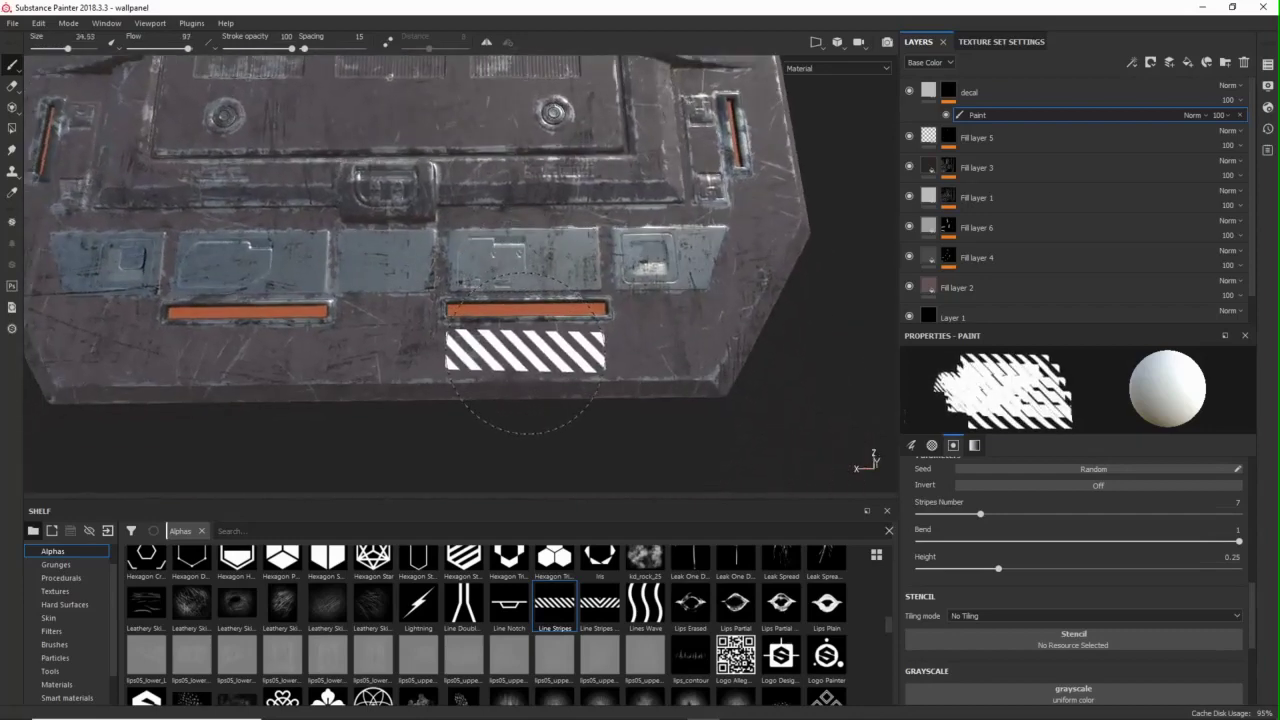
left_click(561, 604)
left_click(524, 347)
- Stamp the same stripes beside the other front slot and beside both orange slots on the opposite edge
middle_click_drag(280, 350, 562, 371, "alt")
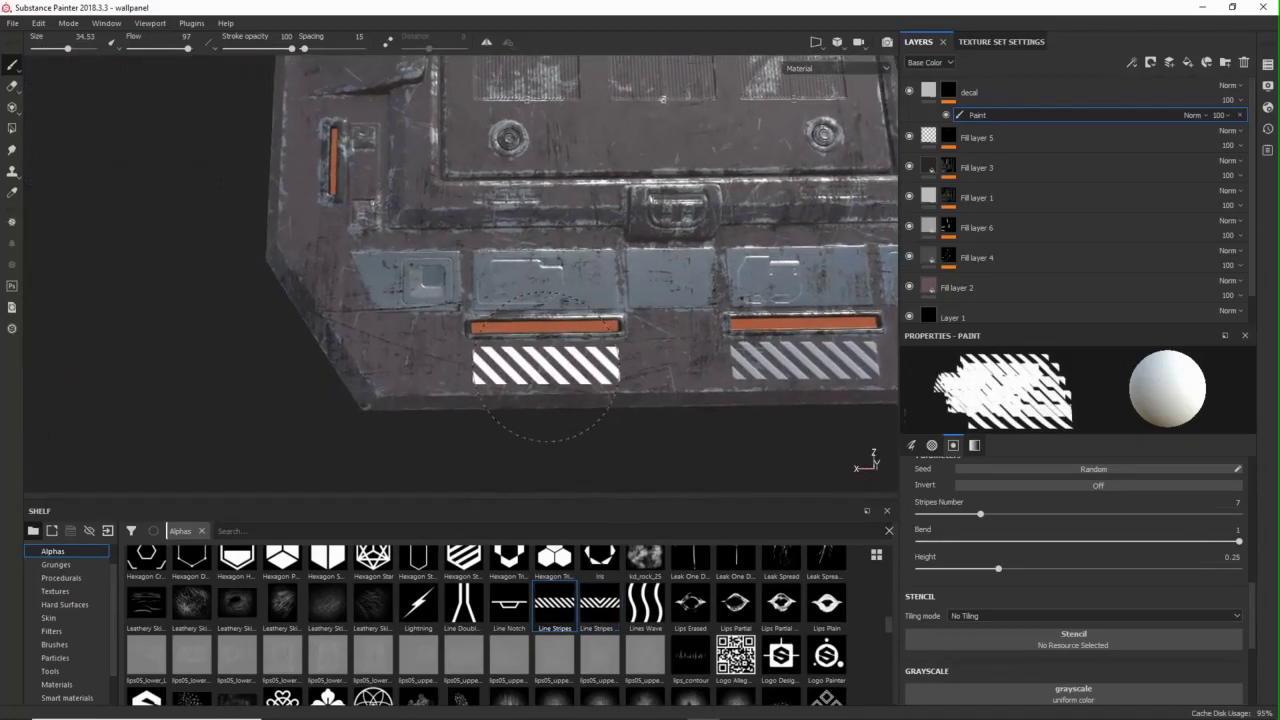
left_click(547, 367)
right_click_drag(714, 434, 620, 400, "alt")
middle_click_drag(560, 120, 545, 400, "alt")
right_click_drag(500, 340, 580, 284, "alt")
left_click(580, 283)
middle_click_drag(312, 290, 491, 284, "alt")
left_click(492, 283)
right_click_drag(655, 367, 558, 385, "alt")
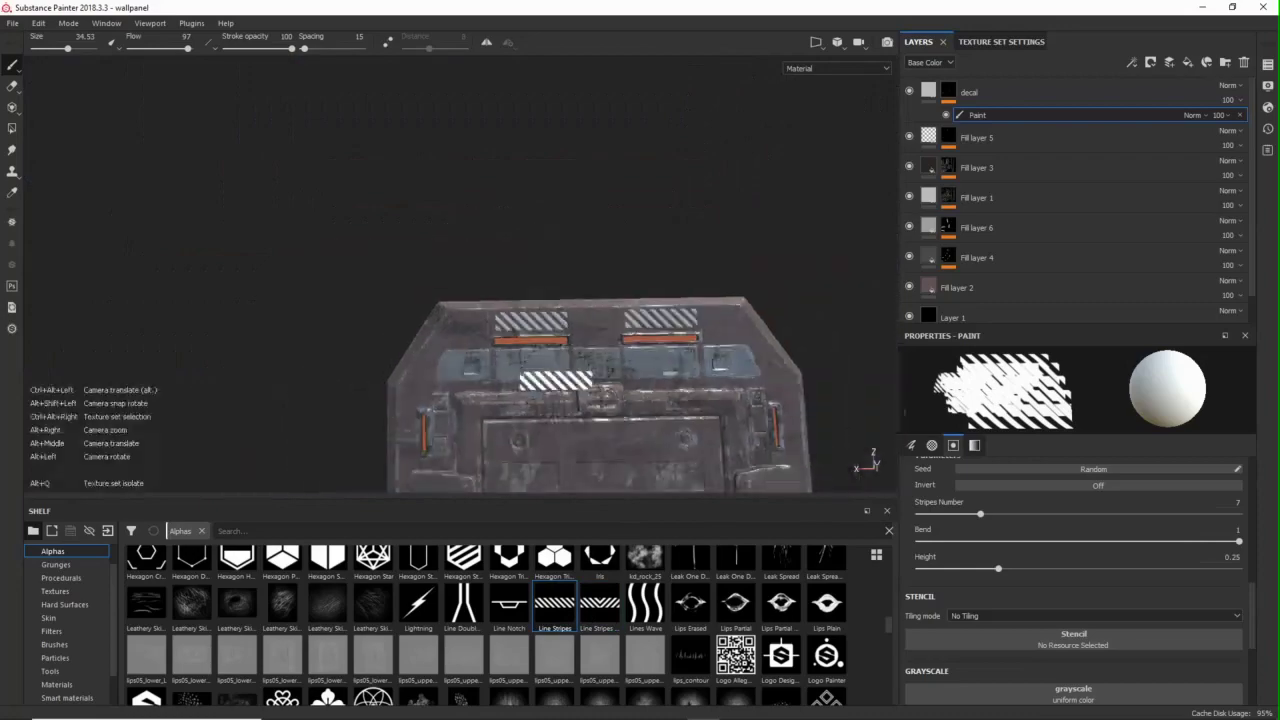
- Stamp the triple Arrow Simple alpha on both raised side pads, with a brush size of about 30.22
middle_click_drag(556, 381, 521, 172, "alt")
left_click_drag(888, 625, 886, 688)
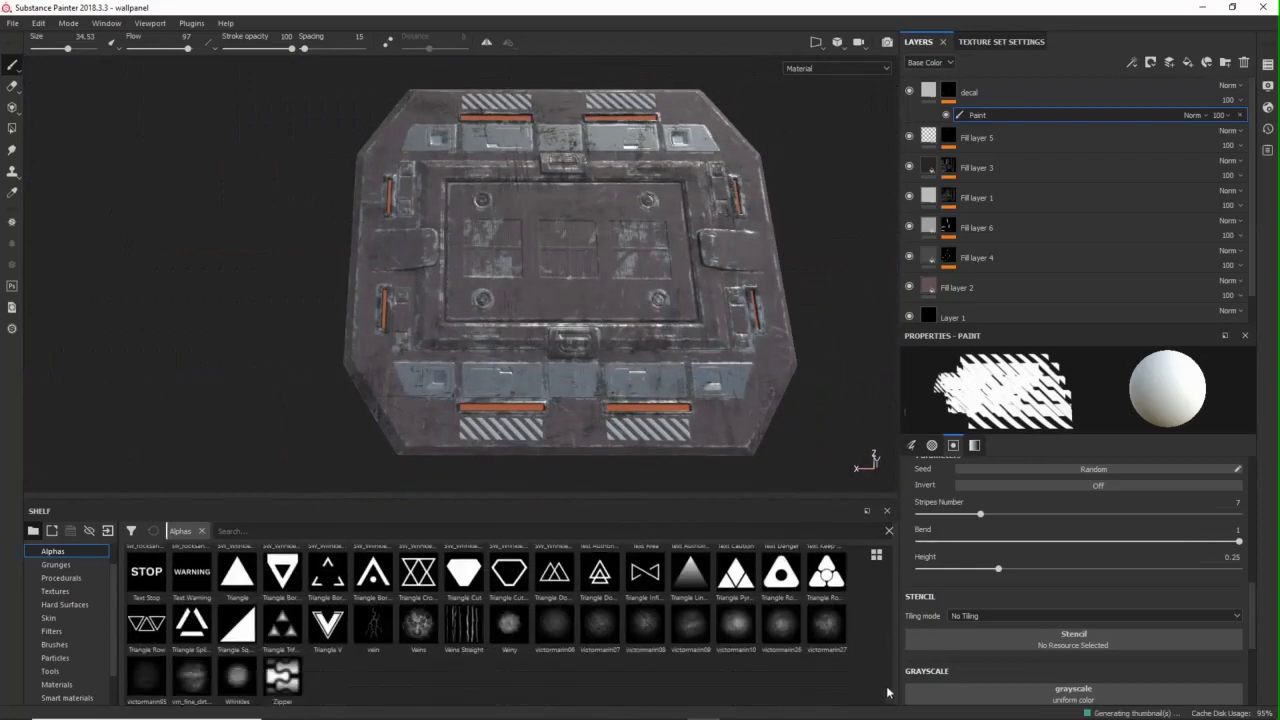
scroll(887, 692, "up", 10)
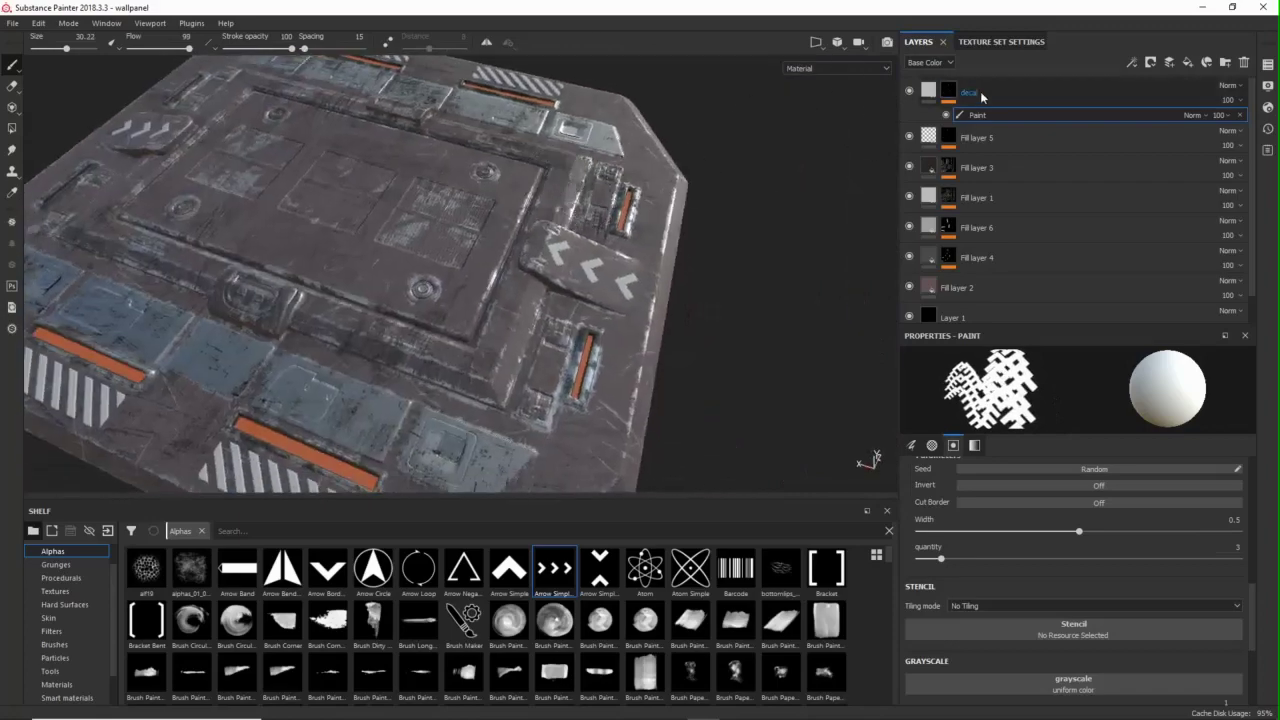
- Add a fill effect to the decal mask using Grunge Paint Scratched and set its blend mode to Subtract
right_click(994, 107)
left_click(1024, 148)
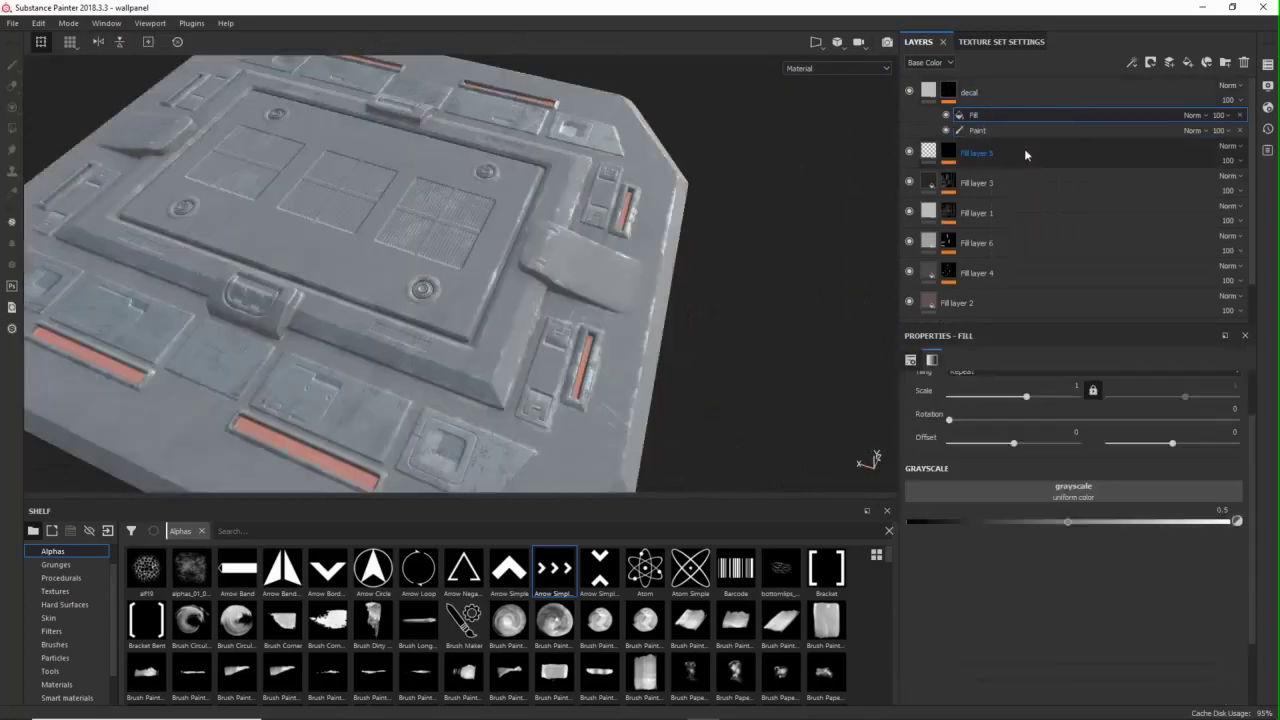
left_click(200, 532)
type("scratch")
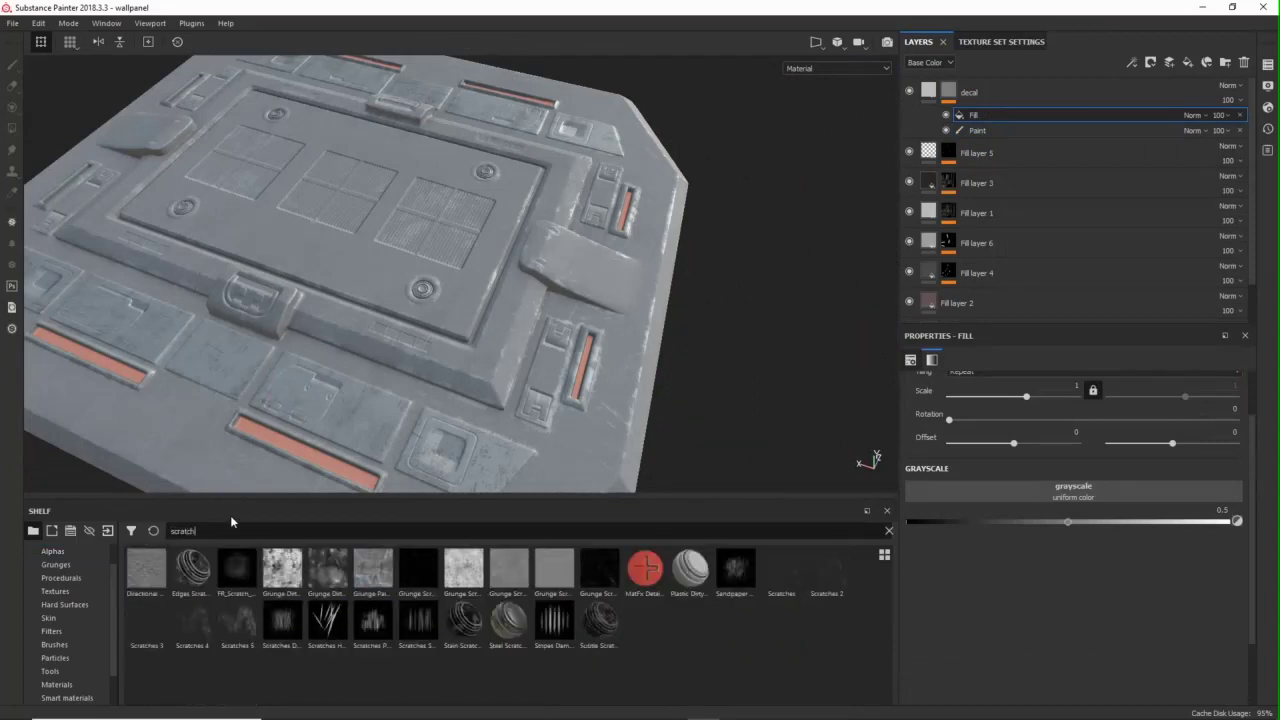
mouse_move(363, 579)
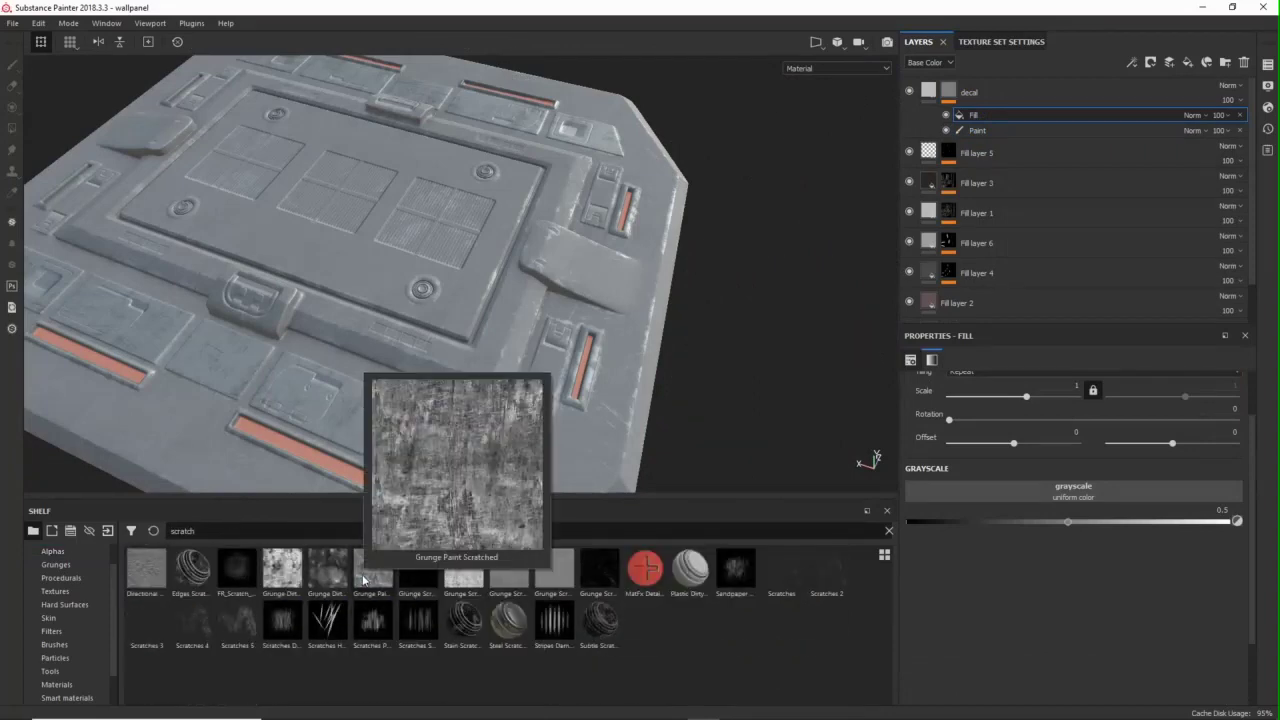
mouse_move(363, 579)
left_mouse_down()
mouse_move(1080, 443)
mouse_move(1066, 490)
left_mouse_up()
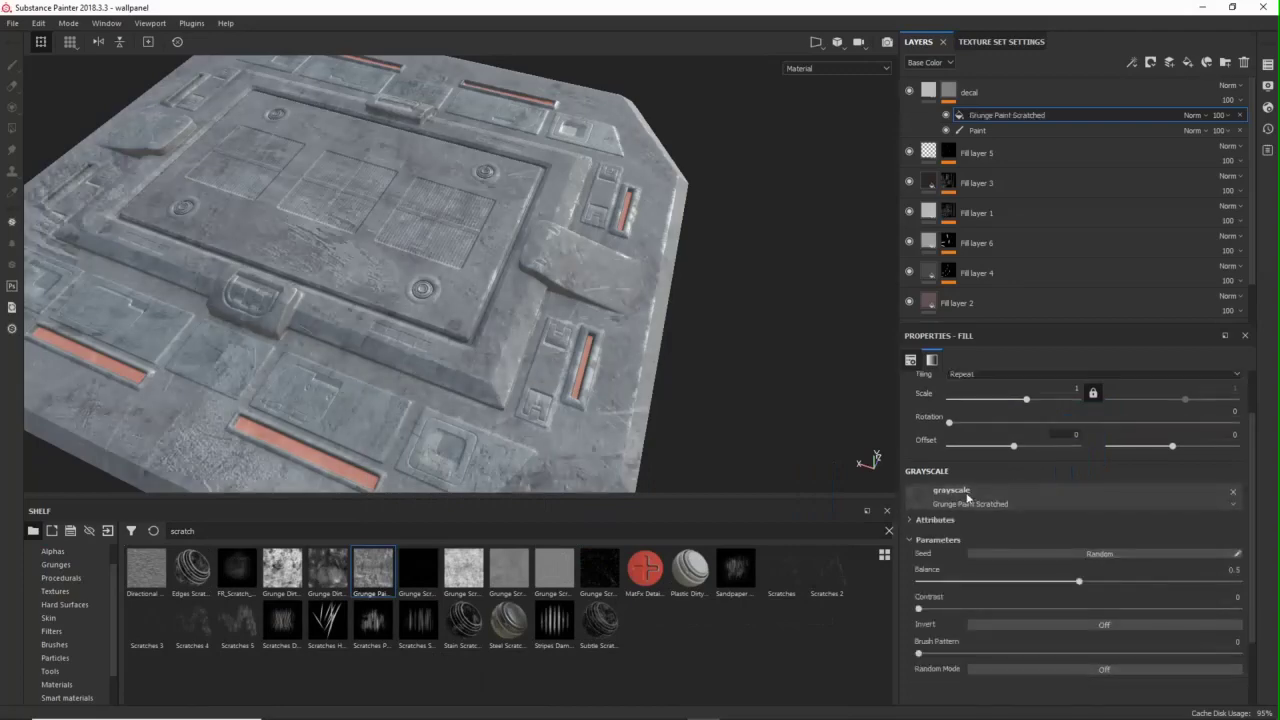
left_click(1200, 116)
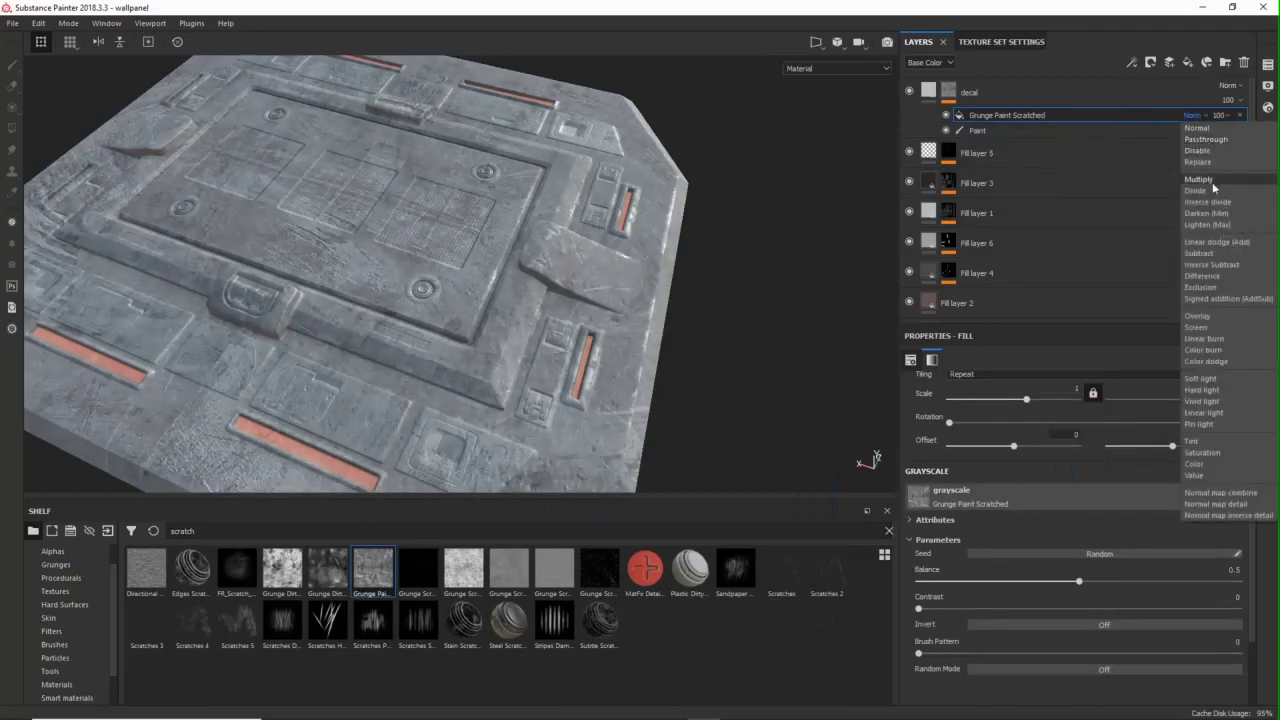
left_click(1211, 256)
- Examine the model's individual texture channels and the decal layer's mask on the podium
mouse_move(583, 263)
right_mouse_down("alt")
mouse_move(628, 246)
mouse_move(583, 263)
right_mouse_up("alt")
middle_click_drag(583, 263, 671, 203, "alt")
left_click_drag(670, 202, 612, 315, "alt")
key("c")
key("c")
key("c")
key("c")
key("c")
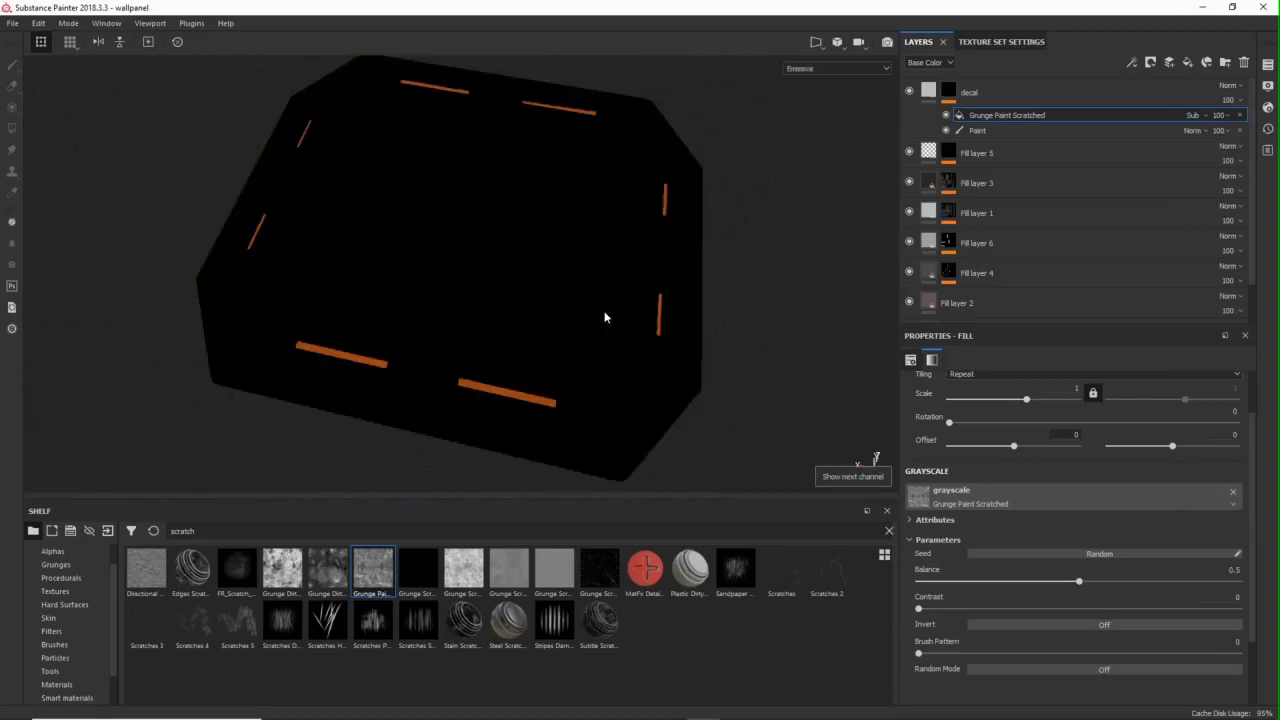
left_click_drag(601, 316, 650, 320, "alt")
scroll(962, 451, "up", 2)
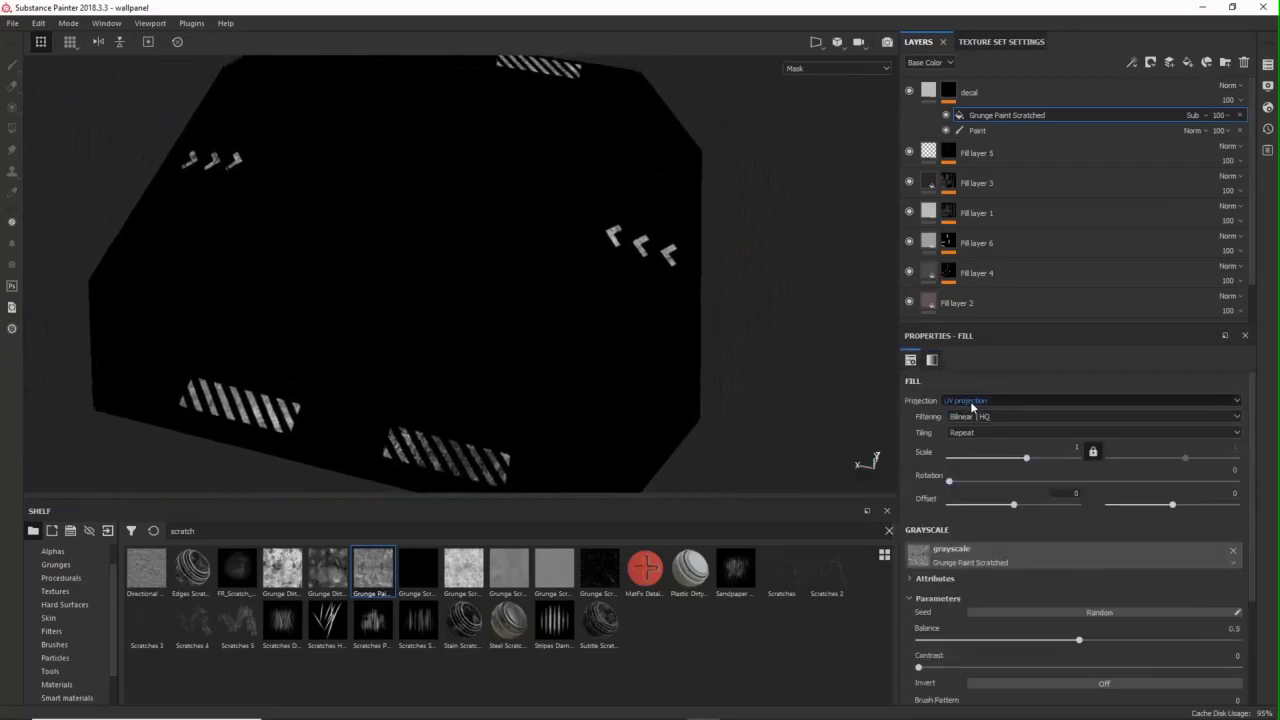
- Switch the decal mask's Grunge Paint Scratched fill to a 3D projection and set its balance to 0.7
left_click(972, 403)
left_click(975, 436)
scroll(1060, 547, "down", 4)
scroll(1062, 548, "down", 2)
left_click_drag(1079, 573, 1143, 574)
left_click_drag(600, 300, 570, 315, "alt")
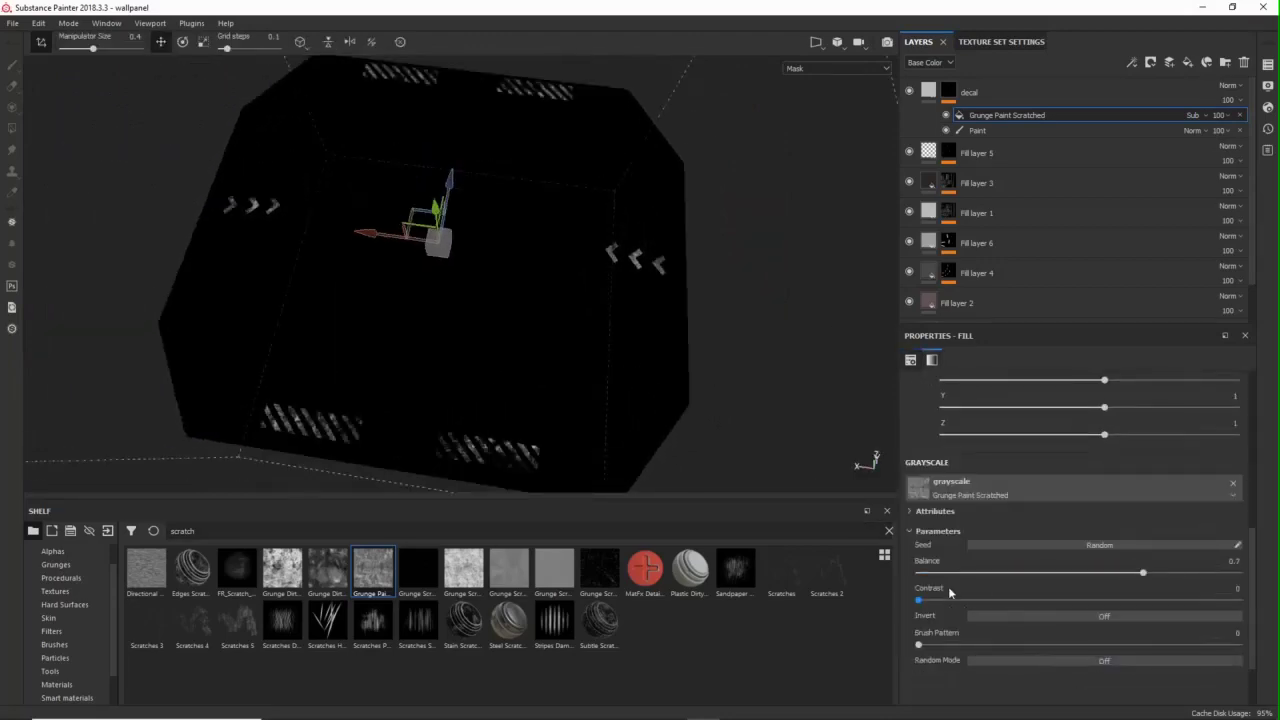
- Set the decal mask's Grunge Paint Scratched fill to contrast 0.58 and balance 0.66
left_click_drag(949, 597, 992, 600)
left_click_drag(575, 265, 440, 285, "alt")
key("m")
scroll(553, 300, "up", 4)
scroll(430, 260, "down", 3)
left_click_drag(1143, 574, 1156, 574)
scroll(572, 270, "up", 4)
left_click_drag(480, 260, 612, 262, "alt")
left_click_drag(992, 600, 1130, 573)
scroll(520, 260, "down", 4)
left_click_drag(500, 235, 480, 190, "alt")
scroll(480, 200, "up", 2)
- Add a second fill effect to the decal mask using Grunge Scratches Rough and set its blend mode to Subtract
right_click(1004, 115)
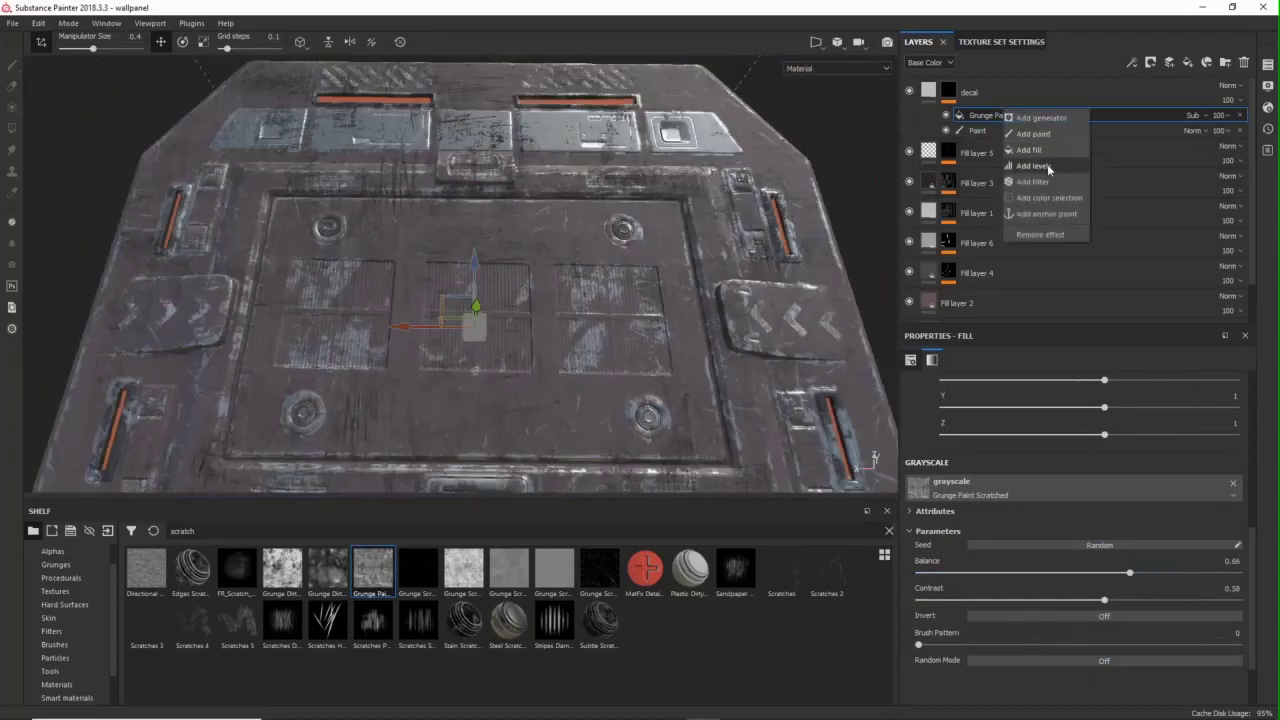
left_click(1033, 150)
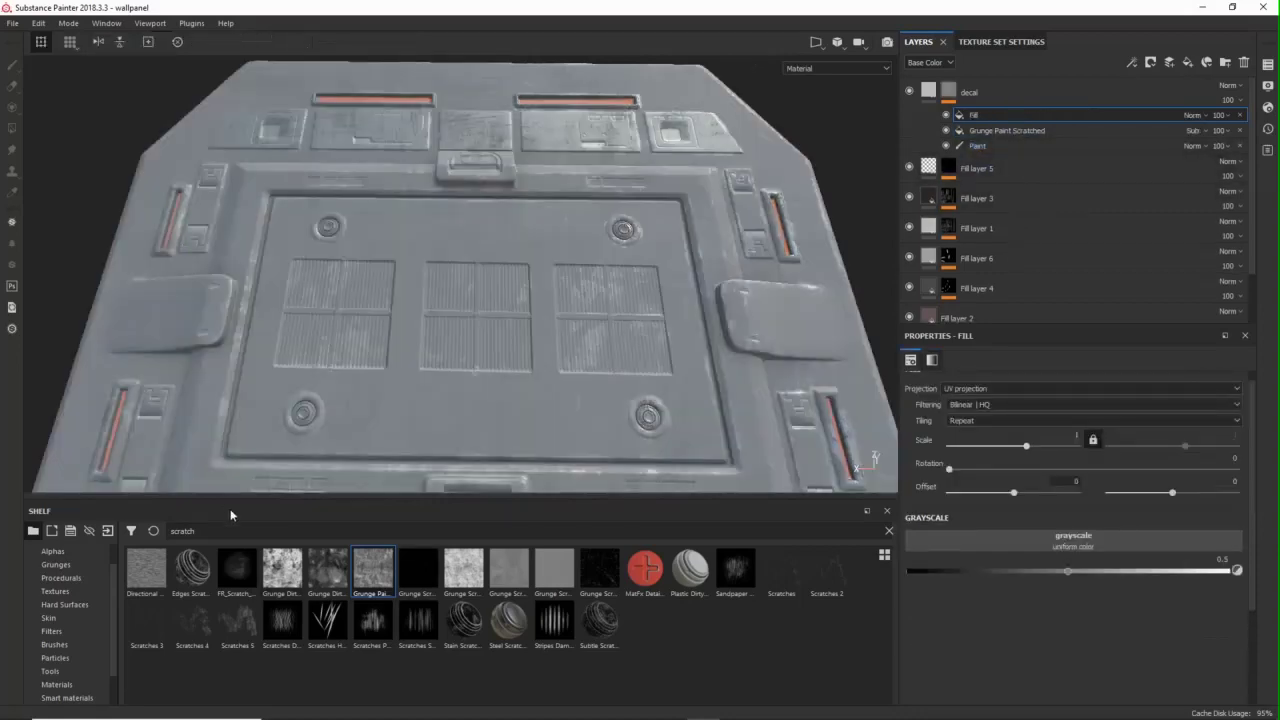
left_click_drag(887, 558, 1020, 545)
left_click(1192, 117)
left_click(1208, 256)
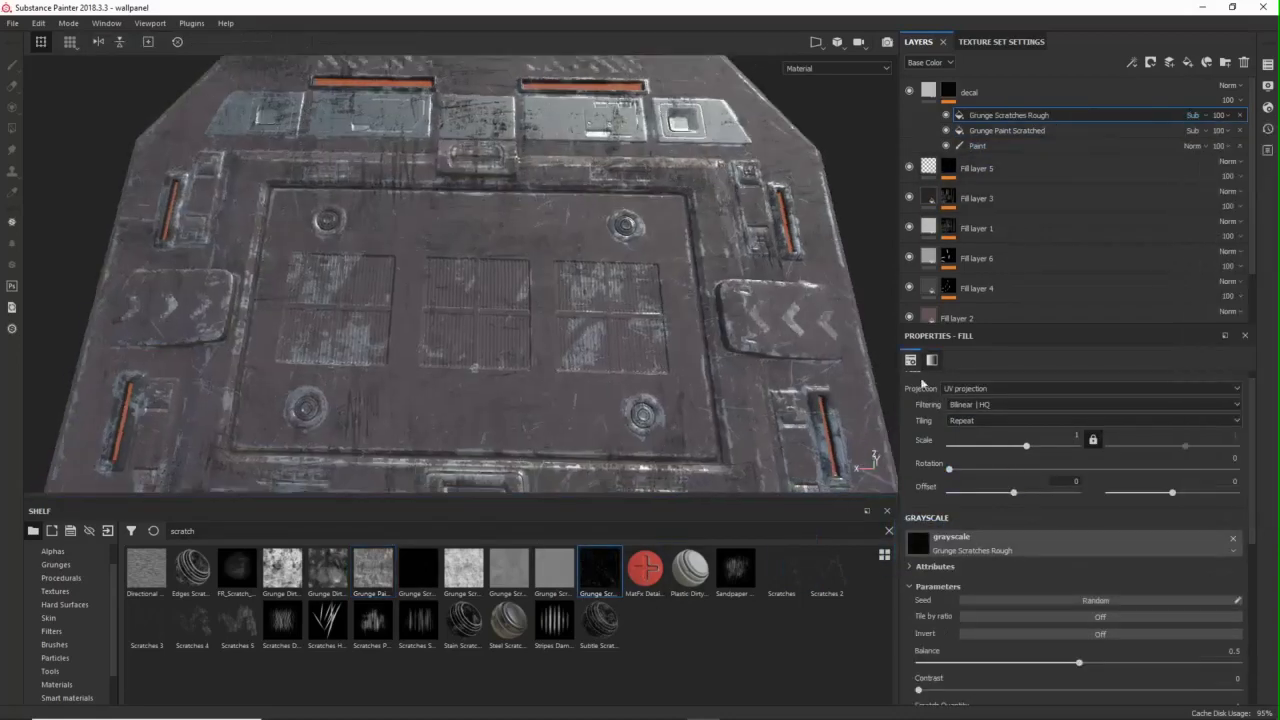
- Switch the Grunge Scratches Rough fill to tri-planar projection, raise its scale slightly and set its balance to 0.92
left_click(1000, 388)
left_click(990, 405)
left_click(948, 91, "alt")
left_click_drag(1027, 430, 1034, 430)
middle_click_drag(640, 420, 678, 301, "alt")
scroll(982, 573, "down", 6)
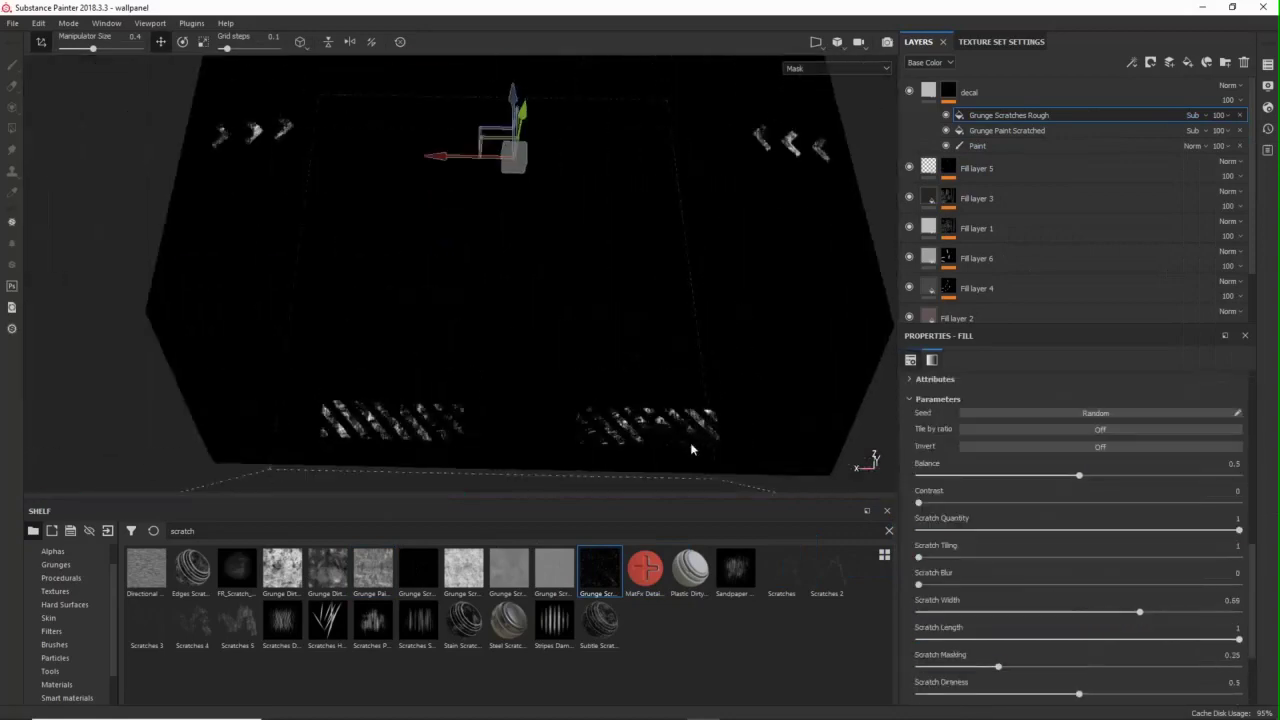
left_click_drag(1079, 475, 1130, 476)
left_click(944, 133)
scroll(1028, 437, "up", 2)
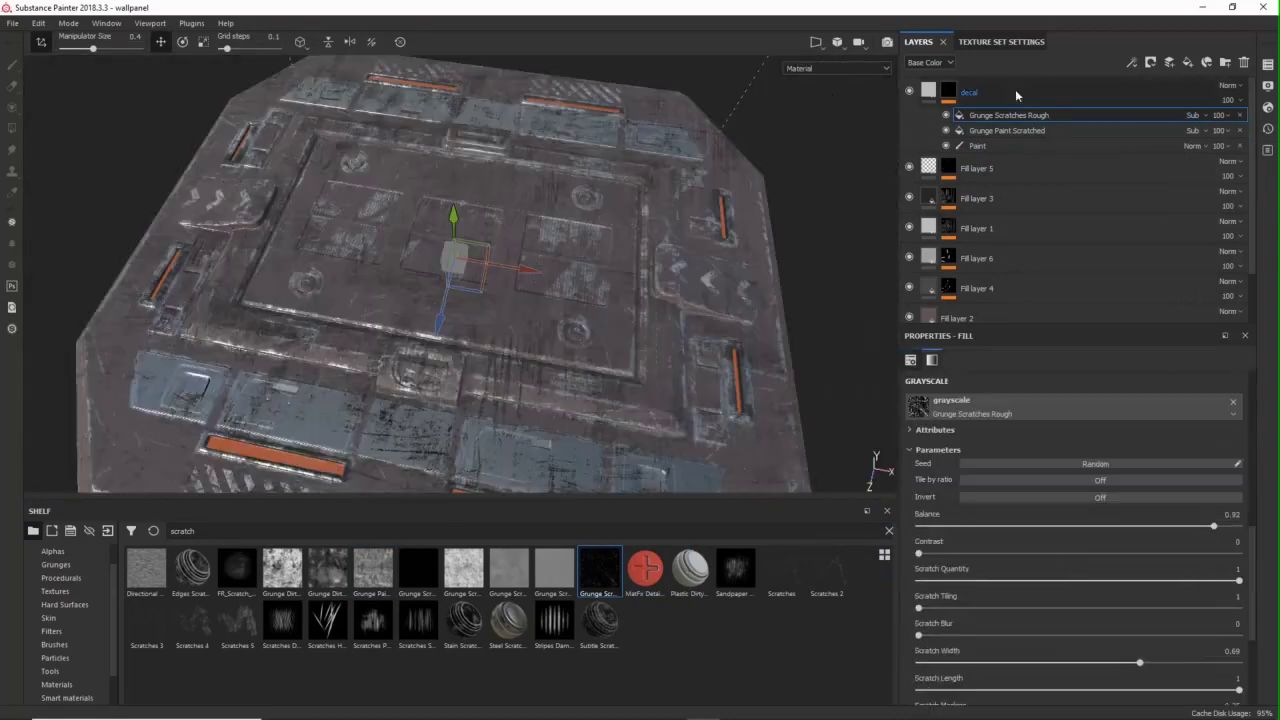
- Duplicate the decal layer and hide both grunge fills in the copy's mask
left_click(1016, 89)
right_click(1016, 89)
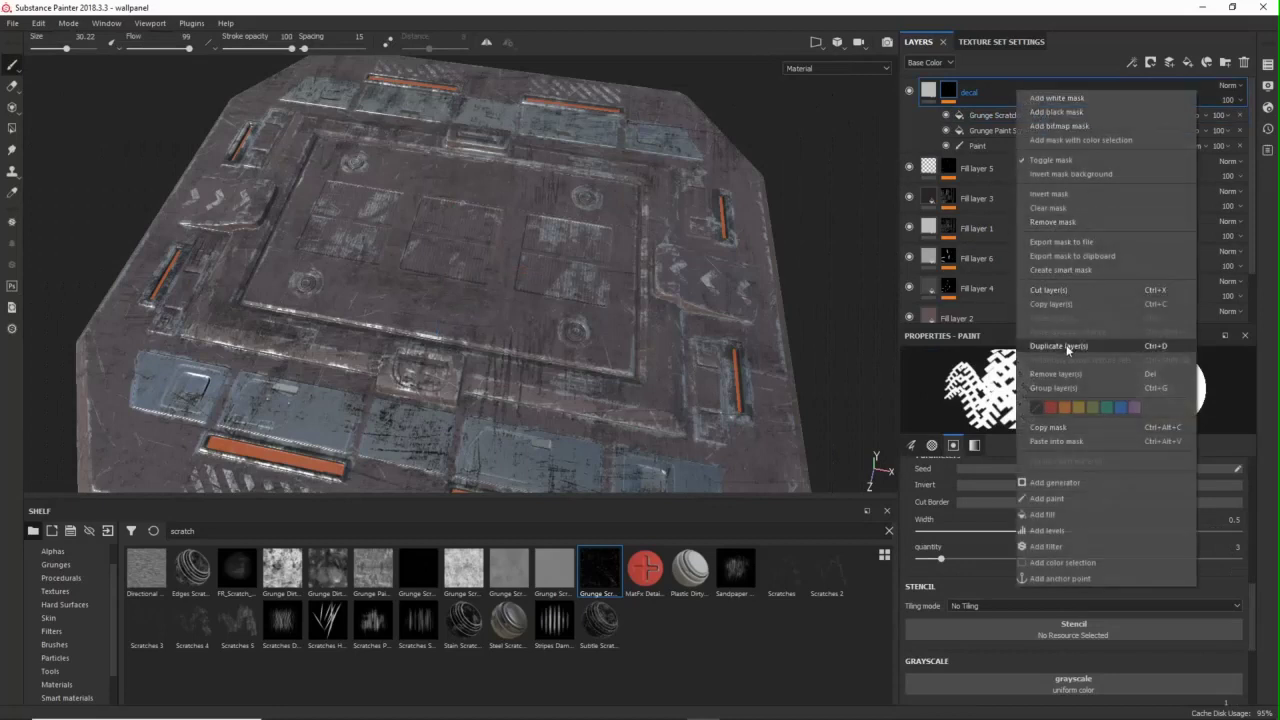
left_click(1058, 345)
left_click(946, 115)
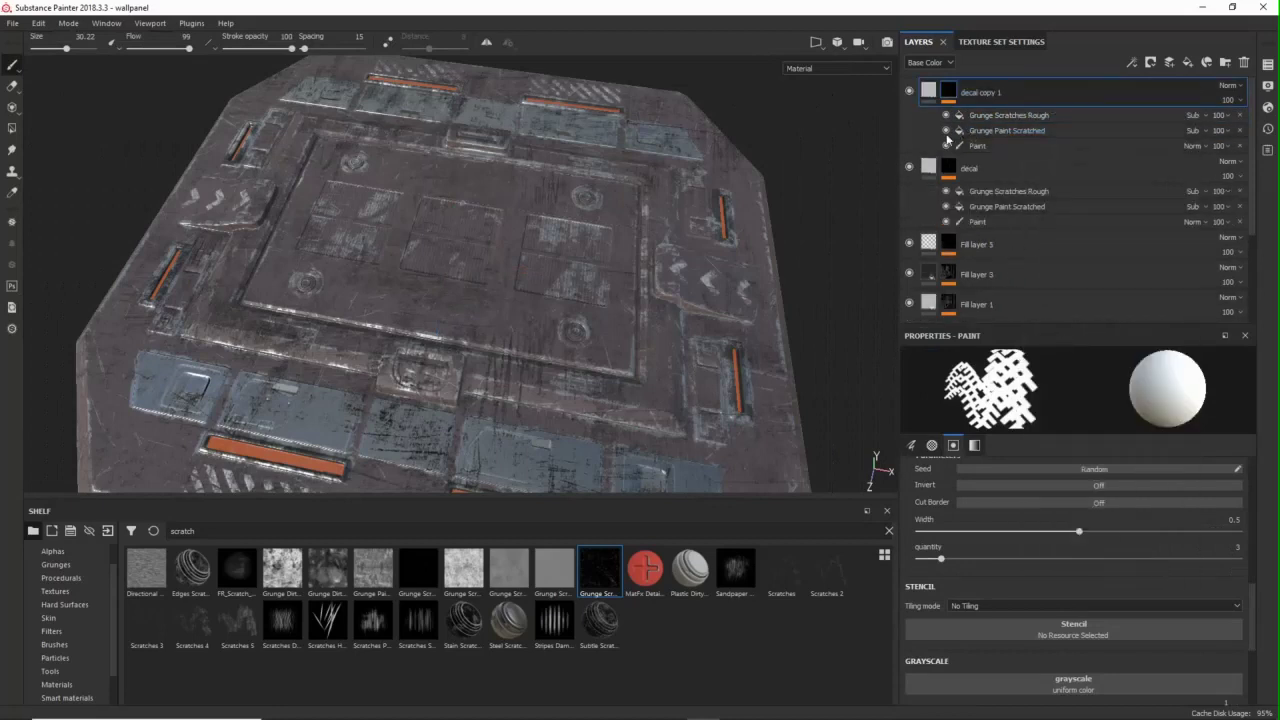
left_click(946, 130)
- Replace the Paint effect in the duplicated decal layer's mask with a new empty one
left_click(1095, 146)
left_click(948, 91)
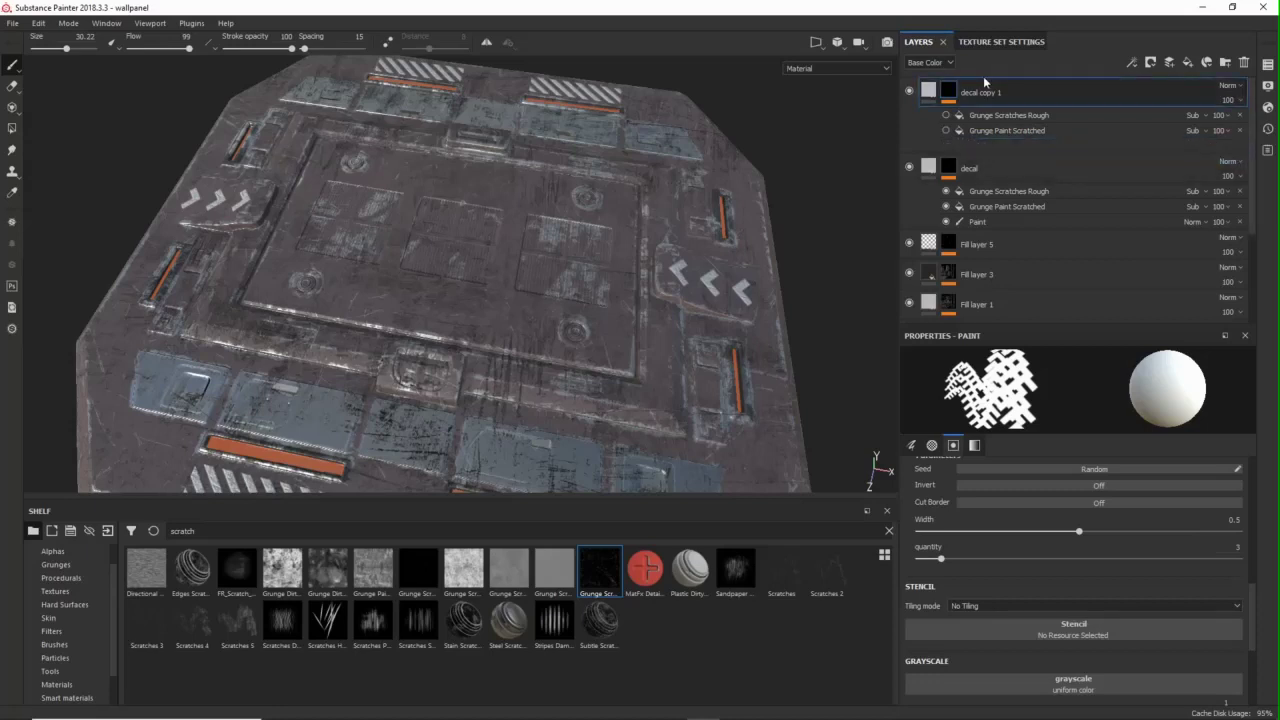
right_click(948, 91)
left_click(1019, 345)
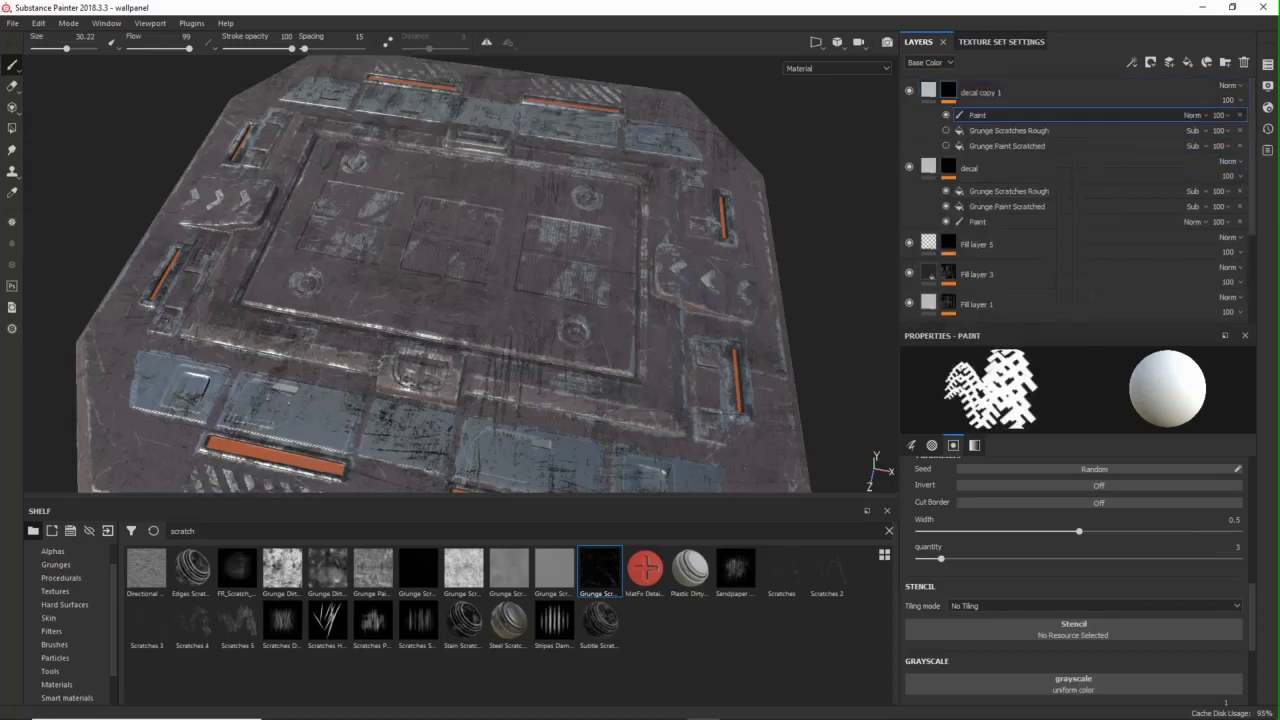
- Find the font alphas, load Font Chathura into the brush and set its text to BLACKJACK SECURITIES
double_click(183, 531)
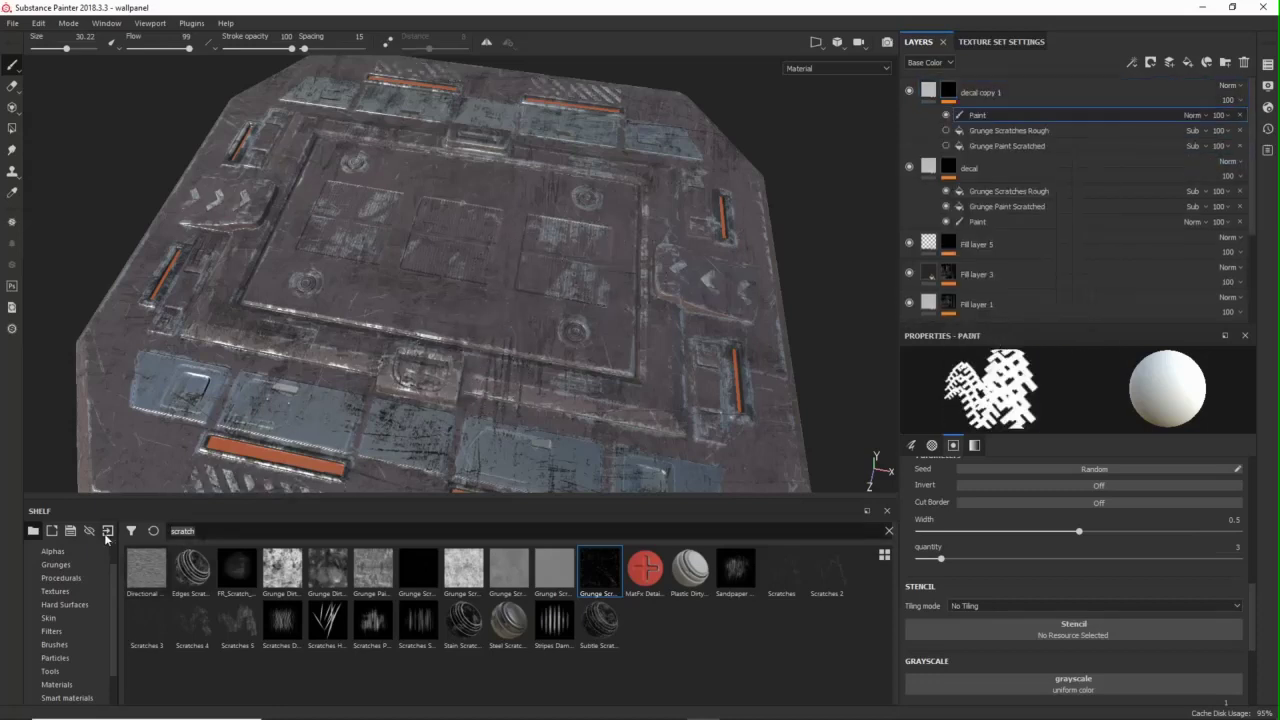
type("font")
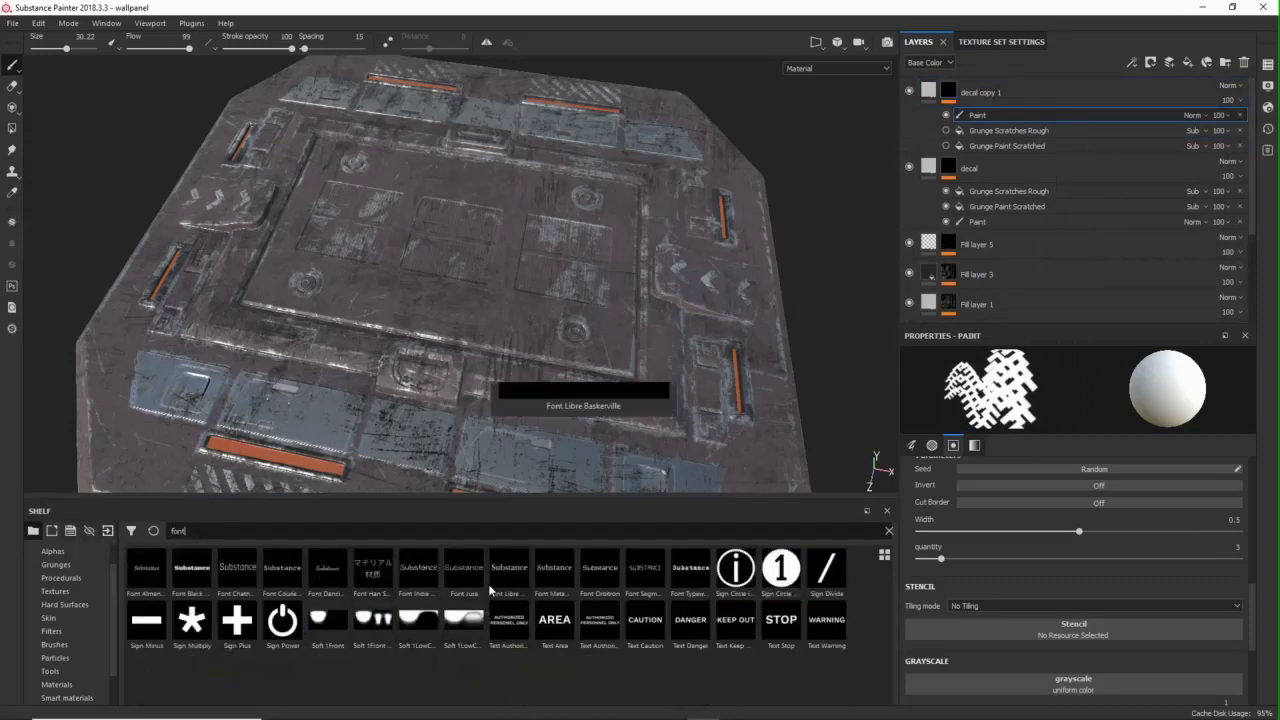
left_click(240, 571)
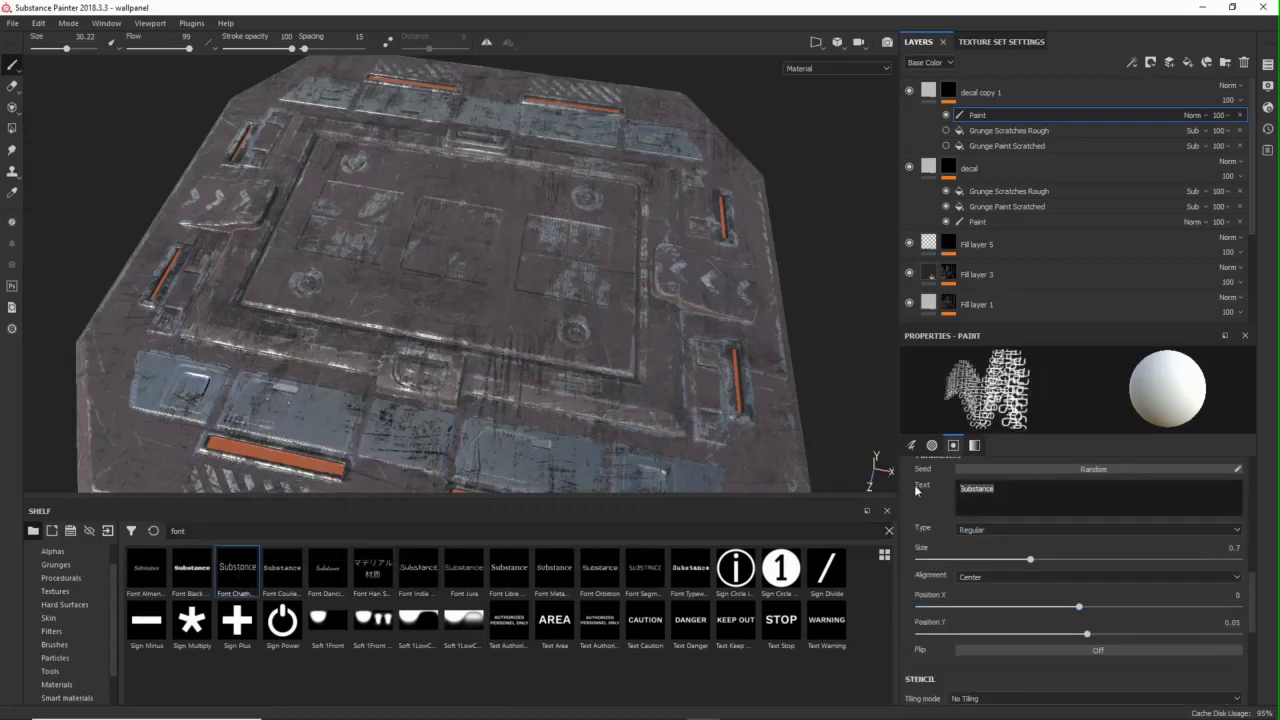
type("B")
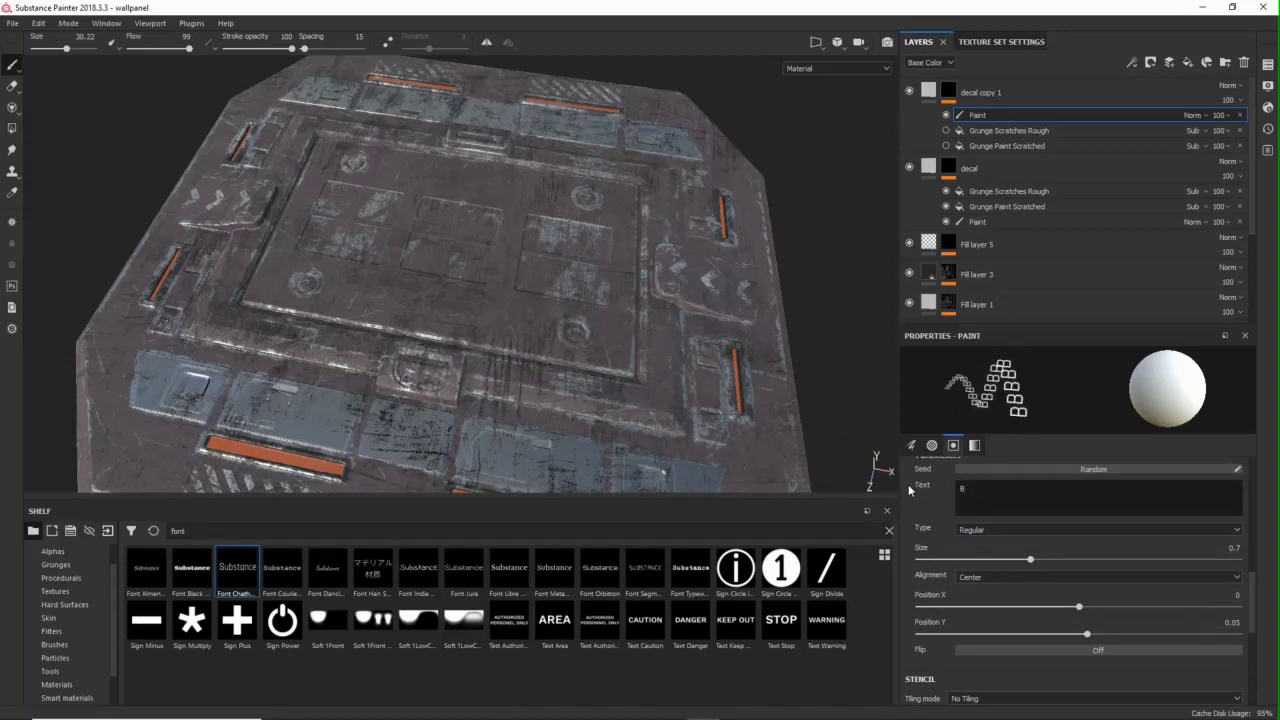
type("LACKJACK")
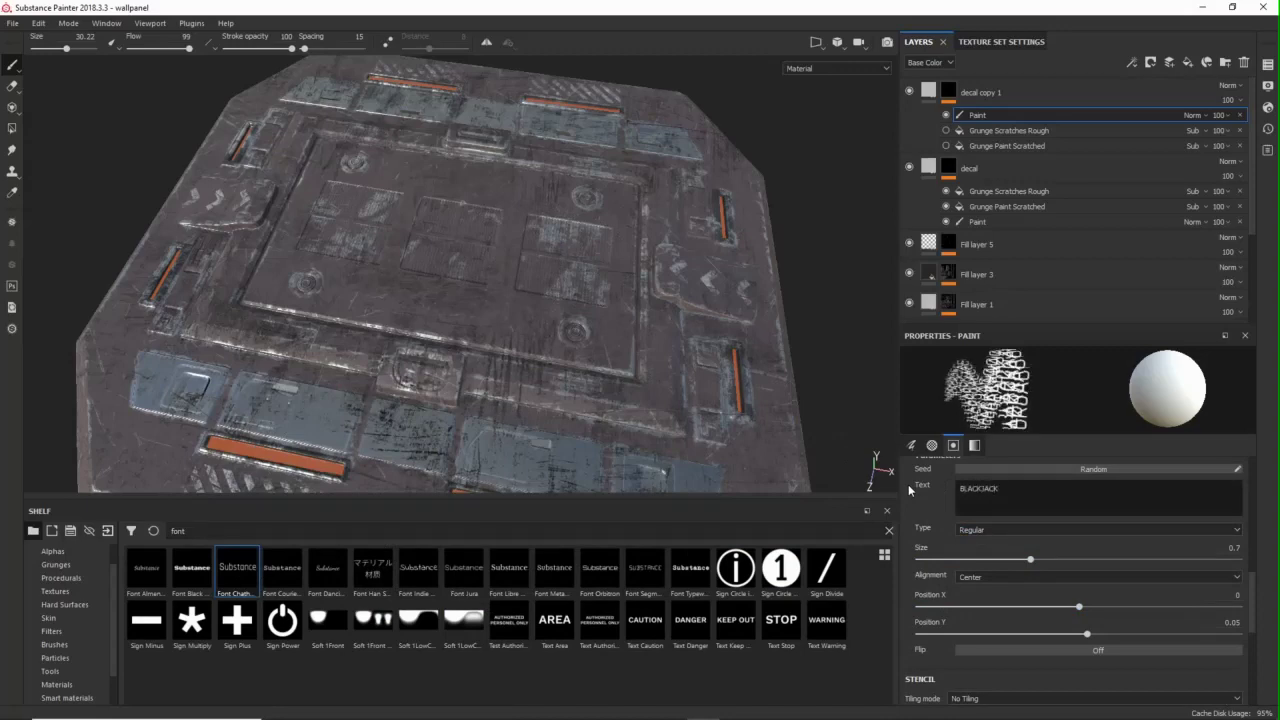
type(" SECURITIR")
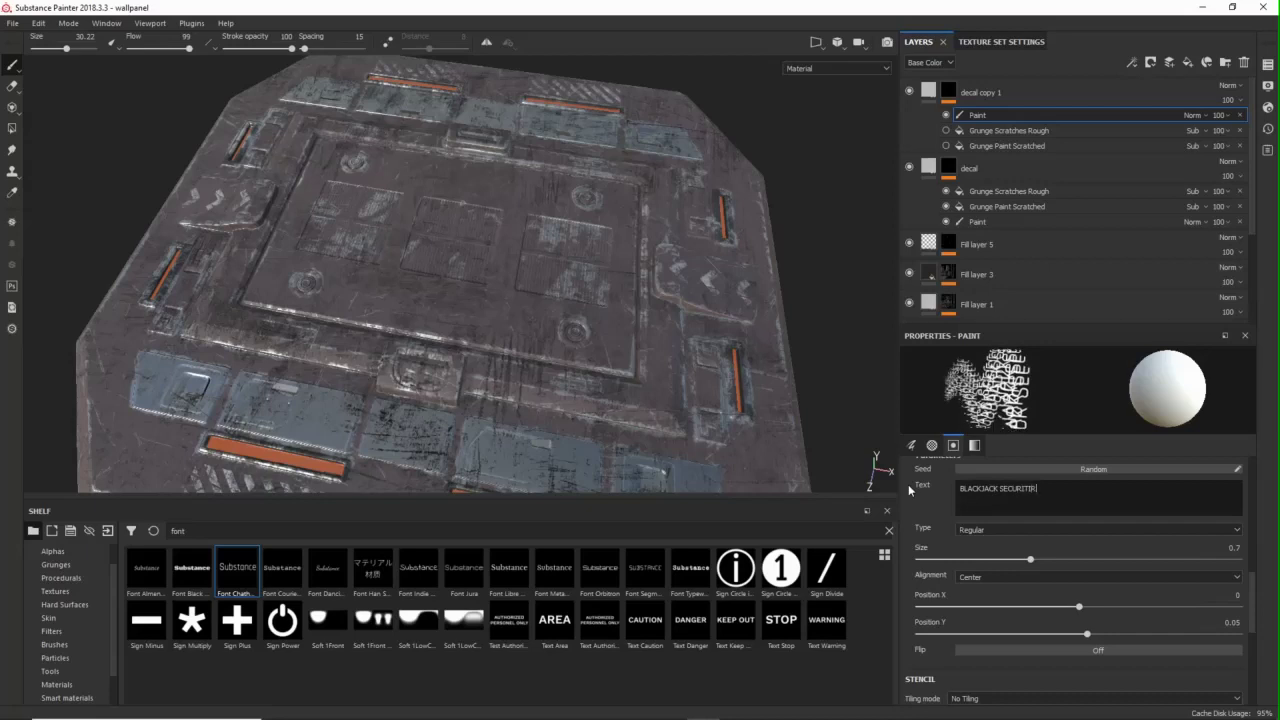
key("BackSpace")
type("ES")
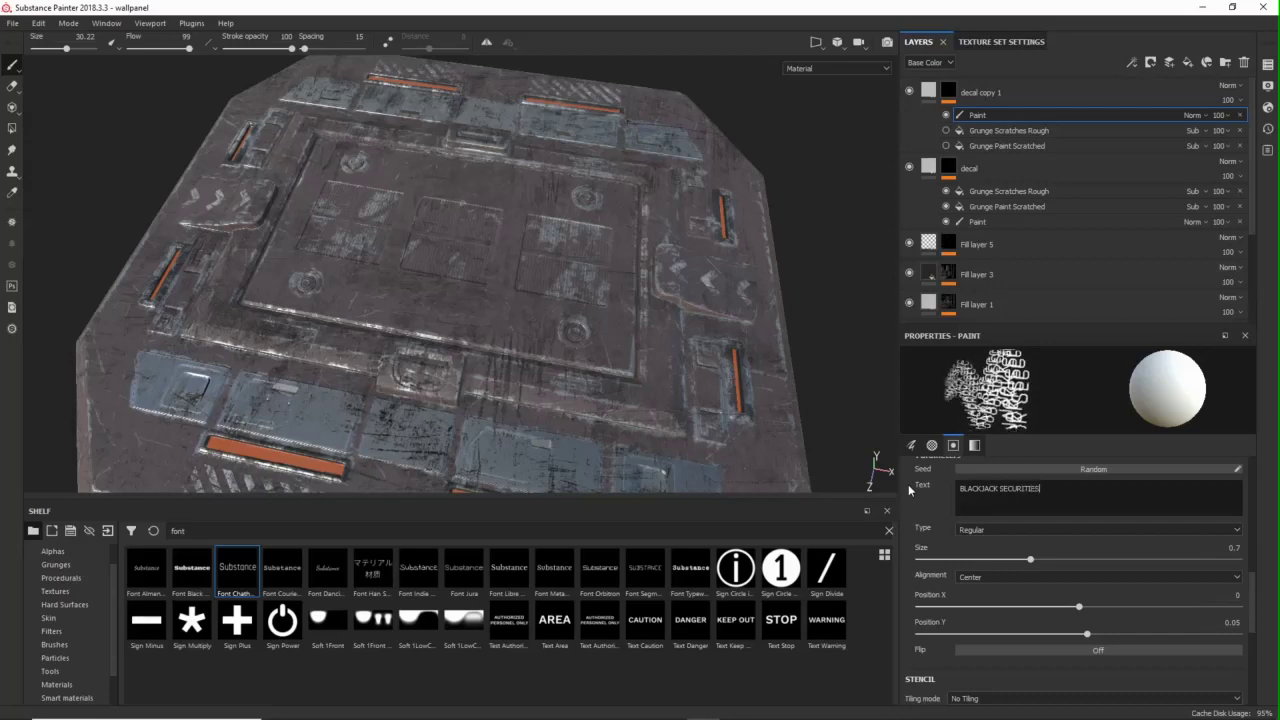
- Set the BLACKJACK SECURITIES text alpha to the Bold type with a text size of 0.27
left_click(994, 529)
left_click(994, 550)
mouse_move(523, 354)
left_mouse_down("alt")
mouse_move(562, 358)
mouse_move(517, 354)
mouse_move(566, 402)
left_mouse_up("alt")
left_click(977, 560)
scroll(541, 369, "up", 4)
left_click(962, 560)
- Stamp BLACKJACK SECURITIES along the podium's beveled front edge with a brush size of about 54.4
right_click_drag(570, 402, 598, 402, "ctrl")
left_click_drag(576, 404, 440, 340, "ctrl")
scroll(514, 372, "down", 4)
left_click_drag(437, 411, 478, 330, "alt")
right_click_drag(510, 326, 529, 326, "ctrl")
left_click_drag(529, 326, 528, 320, "ctrl")
scroll(532, 336, "up", 4)
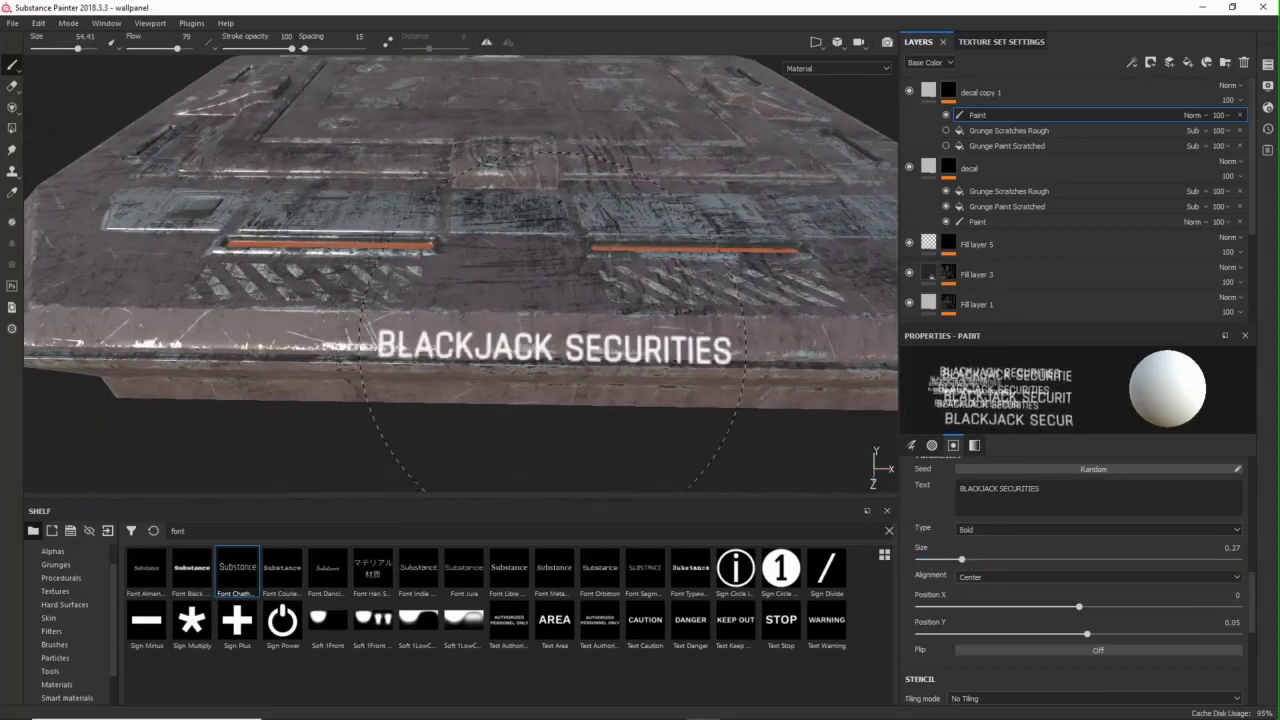
left_click_drag(552, 390, 560, 430, "alt")
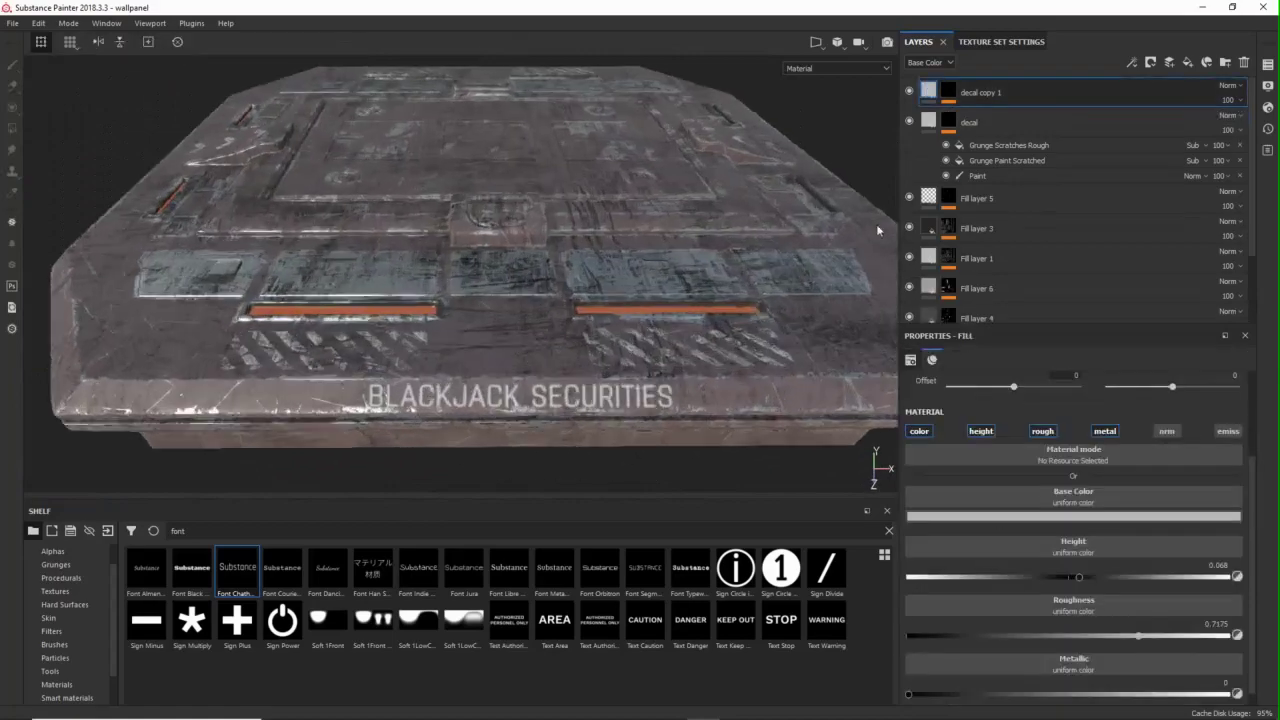
- Try a dark red base color on the duplicated decal layer
left_click(1073, 517)
left_click(1066, 592)
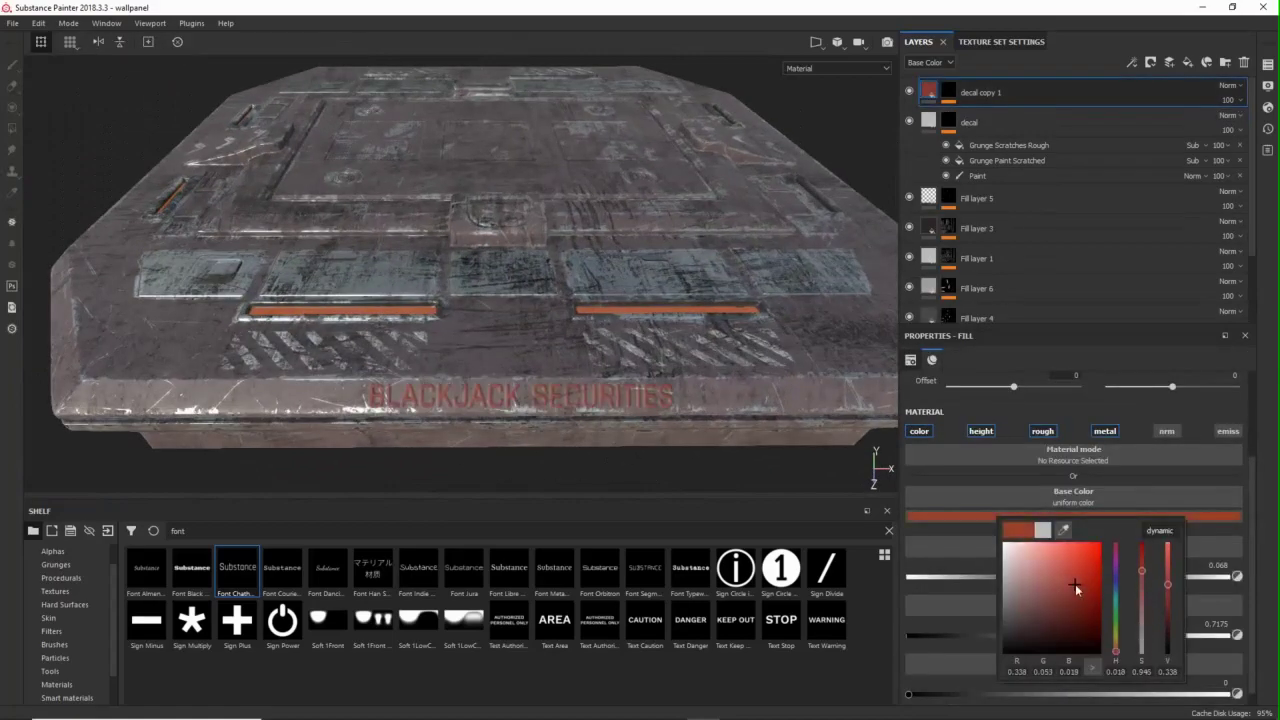
left_click_drag(540, 390, 525, 408, "alt")
left_click(1092, 517)
left_click_drag(1106, 618, 1047, 577)
- Set the copy's Grunge Paint Scratched balance to 0.48 and stamp 071 beside the front stripes in Font Black Ops One, text size 0.2
scroll(616, 409, "down", 4)
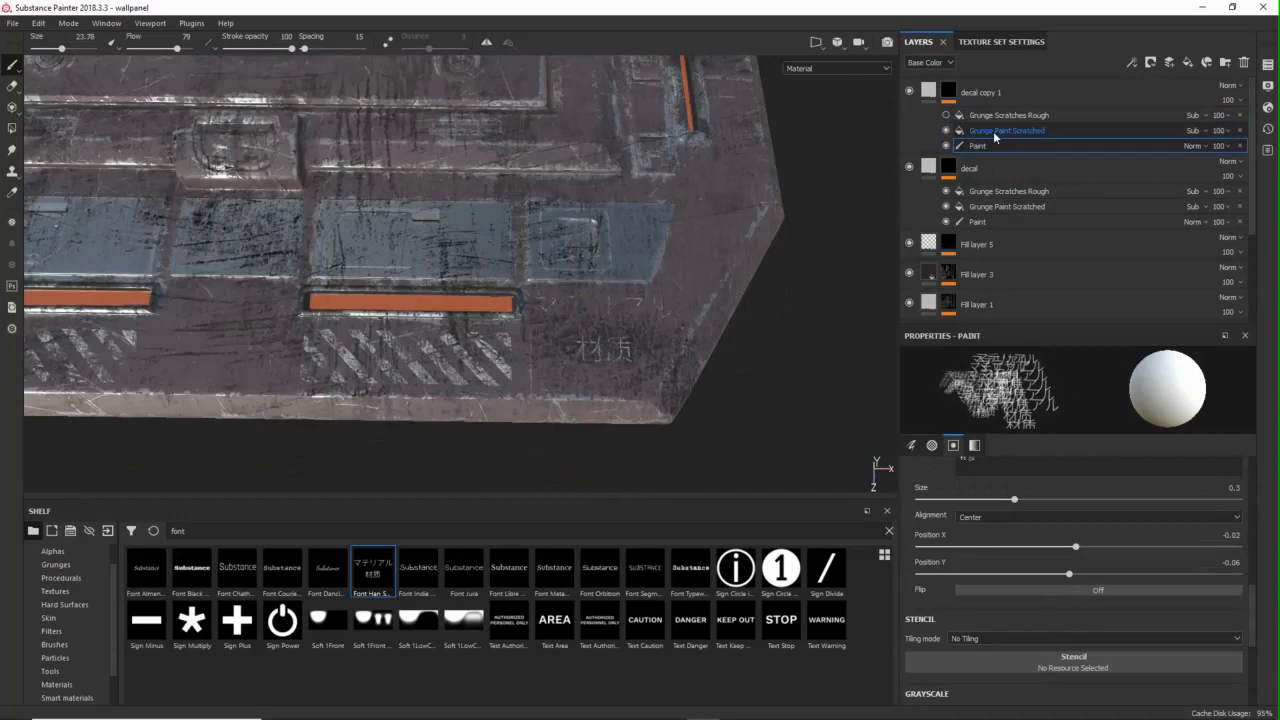
left_click(990, 130)
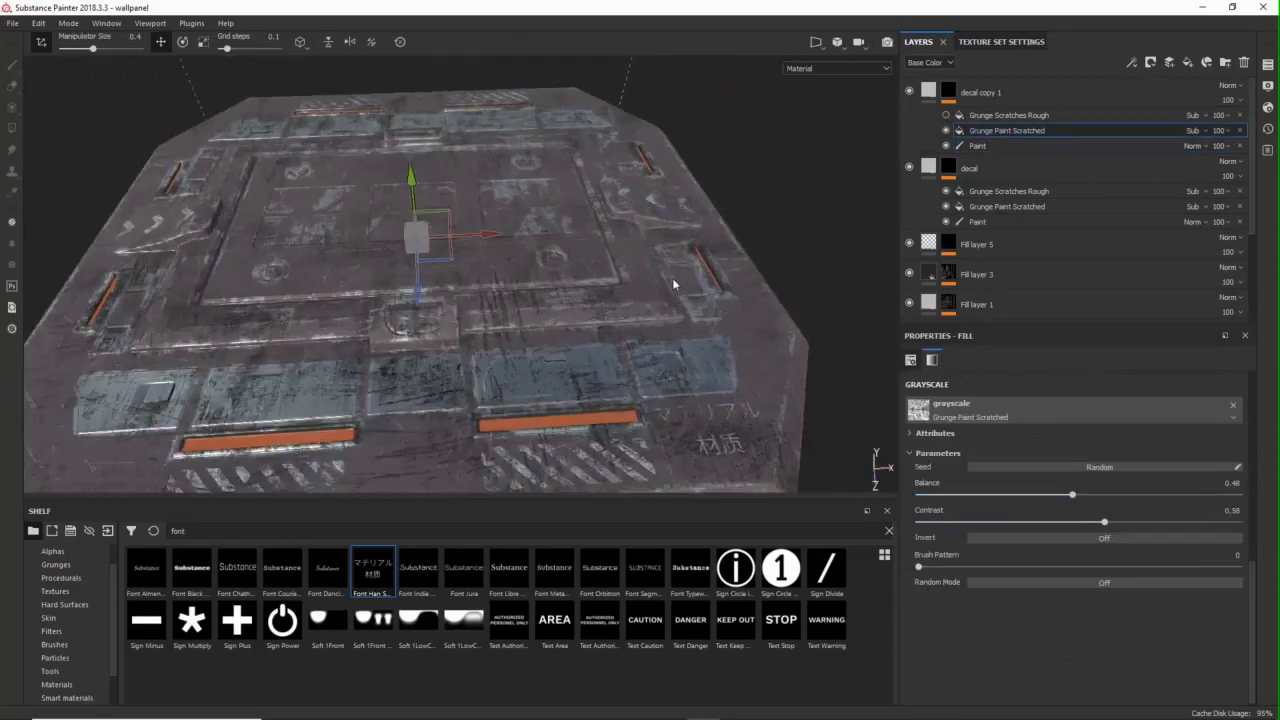
left_click(977, 145)
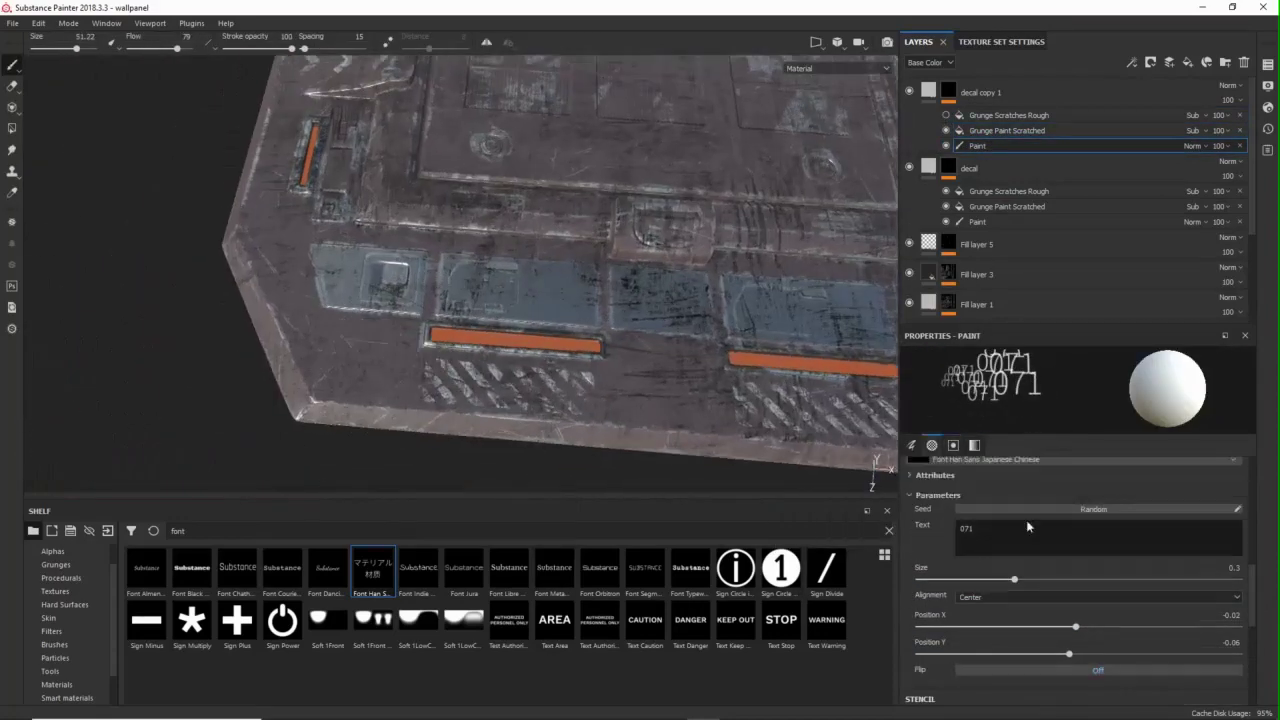
left_click(192, 567)
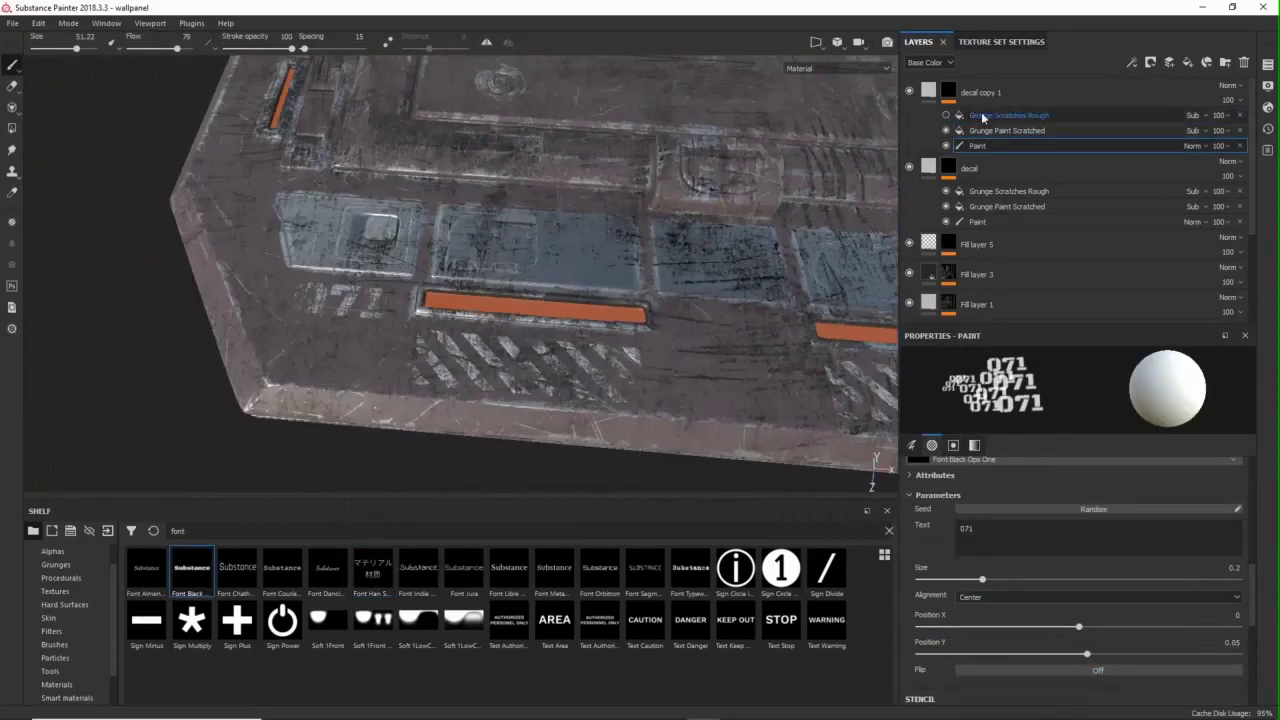
- Add a Sharpen filter on top of the duplicated decal layer's mask effects
left_click(1000, 115)
right_click(975, 115)
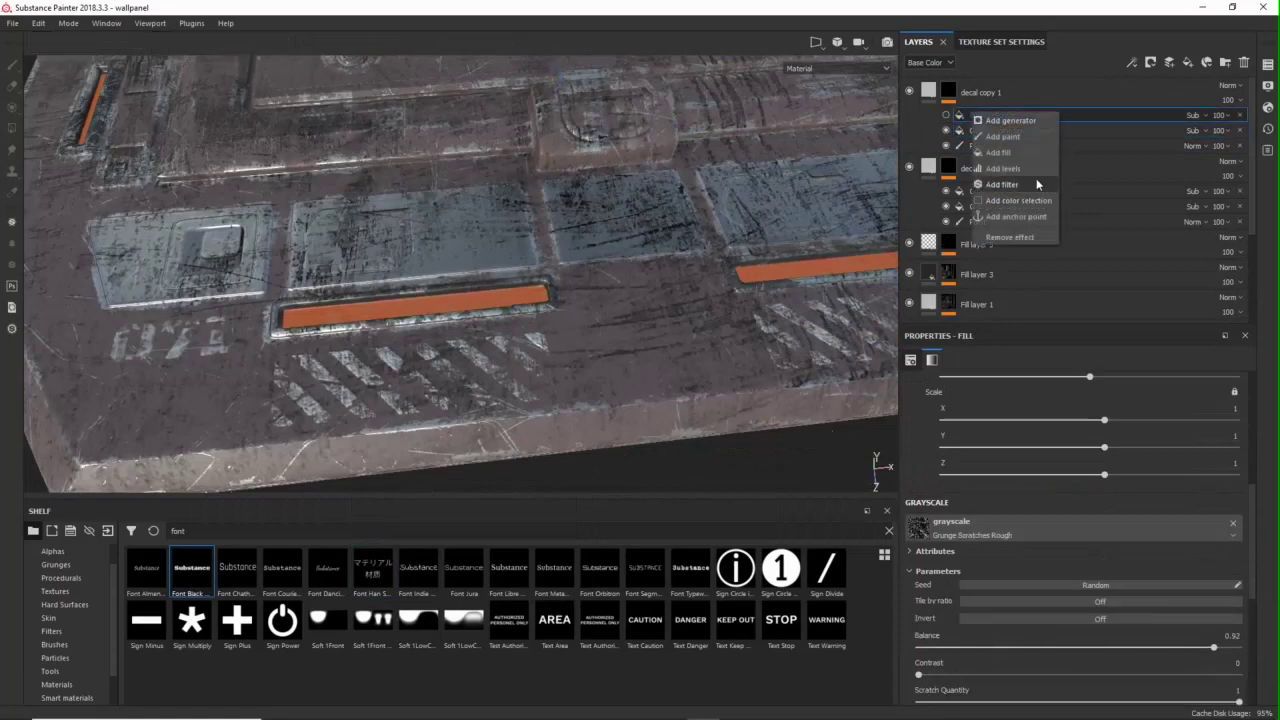
left_click(1036, 182)
left_click(1040, 380)
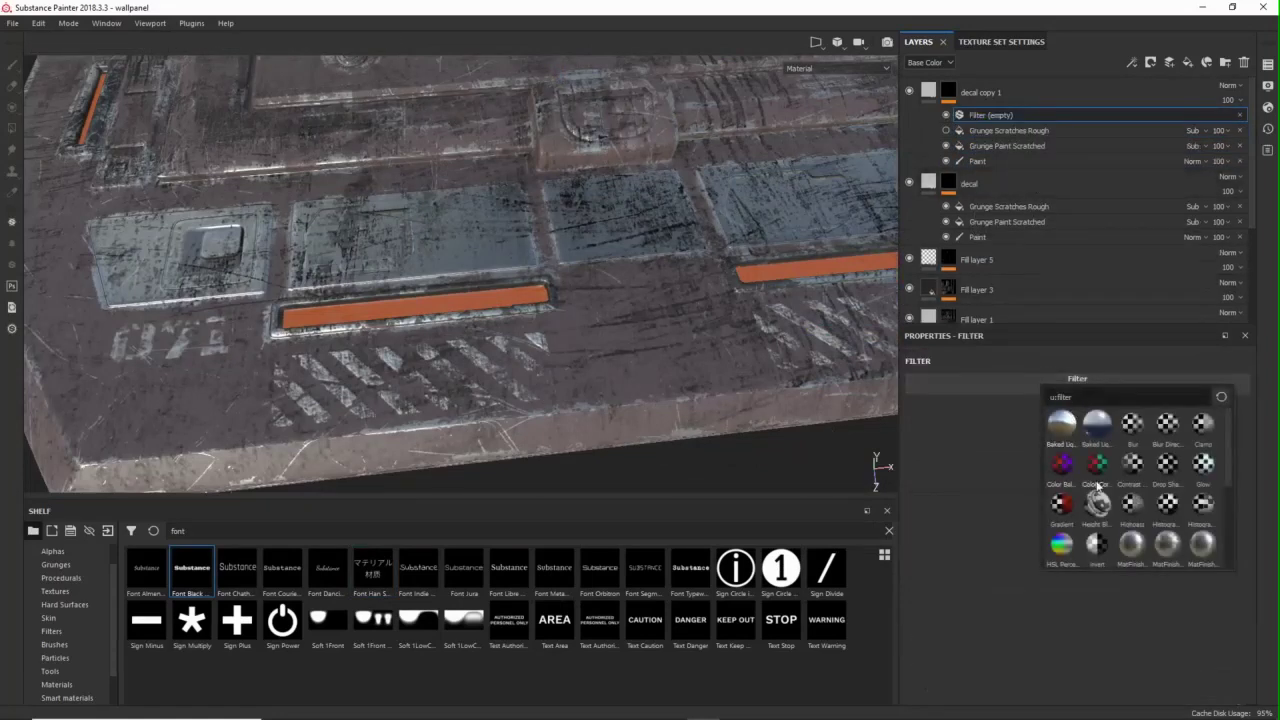
scroll(1104, 500, "down", 4)
left_click(1133, 505)
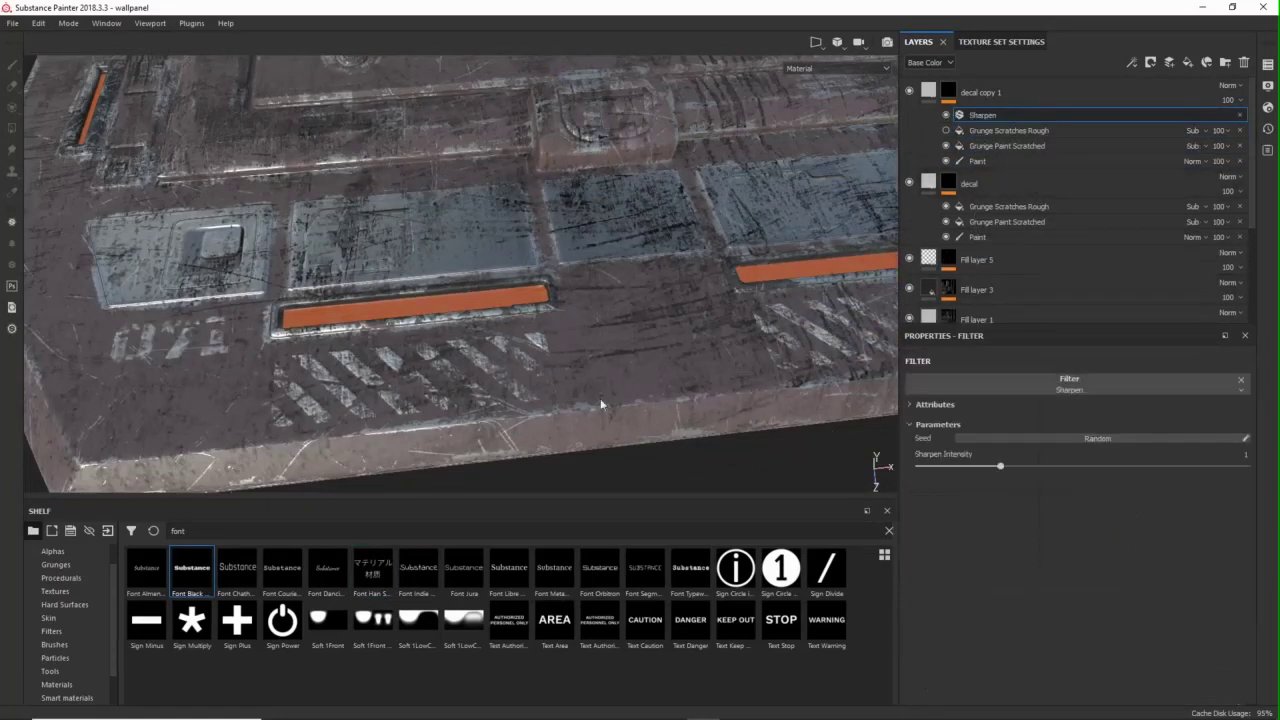
middle_click_drag(288, 398, 580, 391, "alt")
right_click_drag(580, 391, 668, 342, "alt")
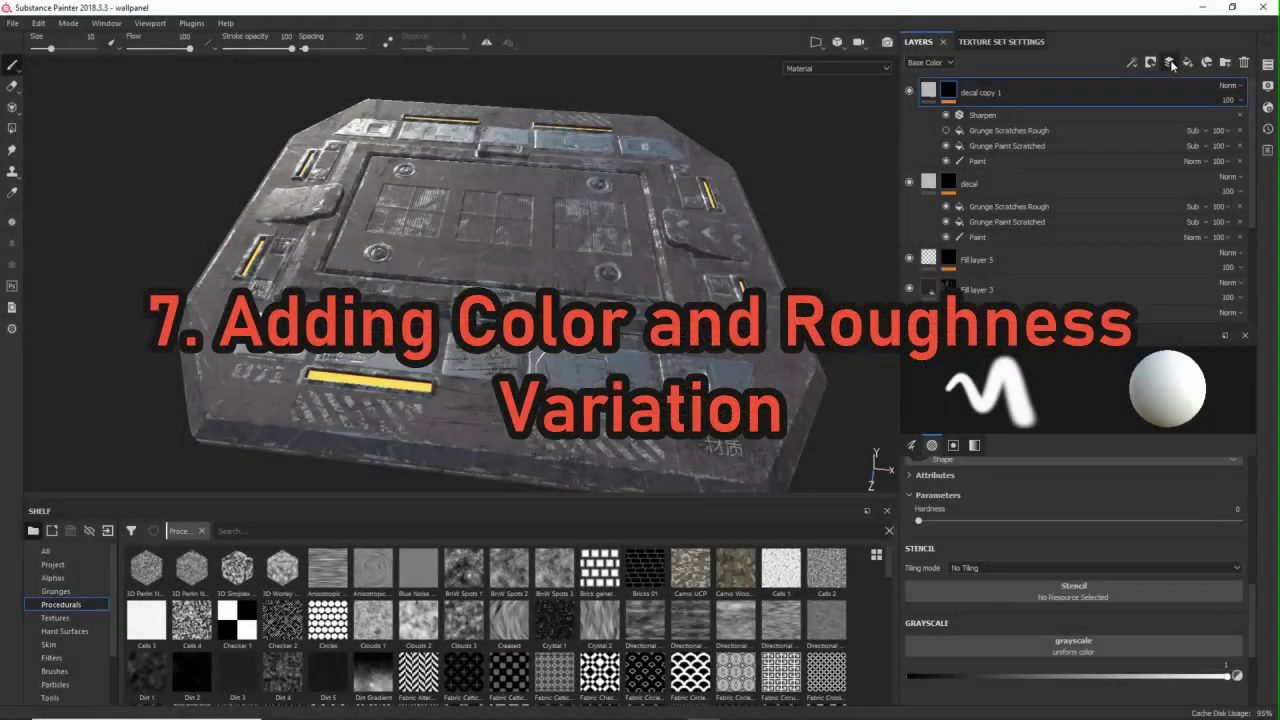
- Add a new paint layer above the decals and set its blend mode to Passthrough
left_click(1206, 62)
left_click(1224, 88)
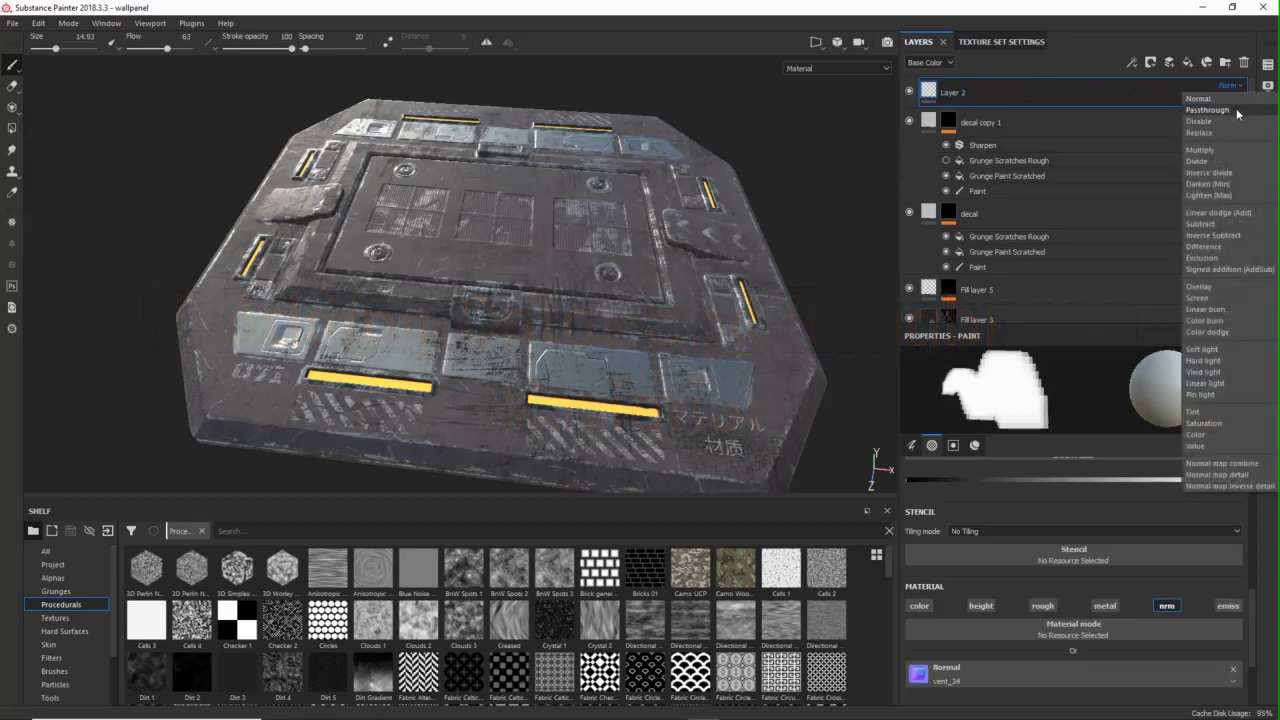
left_click(1236, 108)
- Add an HSL Perceptive filter to the passthrough layer
right_click(934, 96)
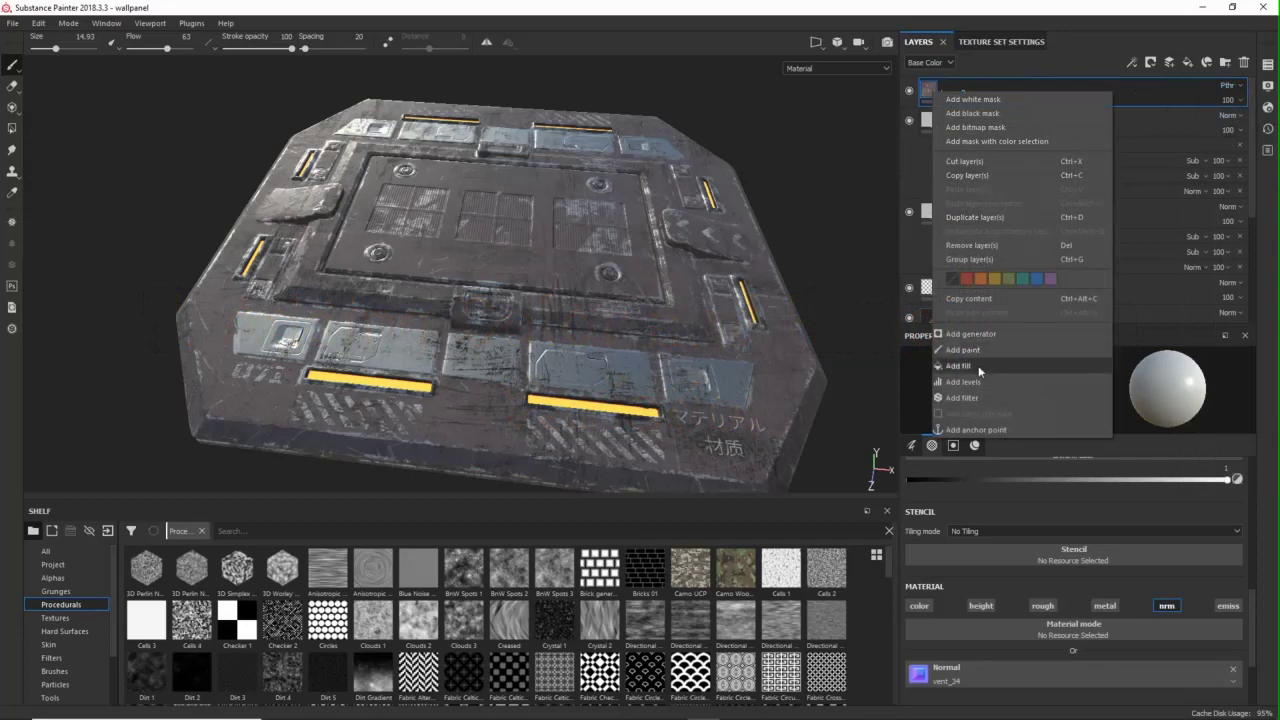
left_click(984, 395)
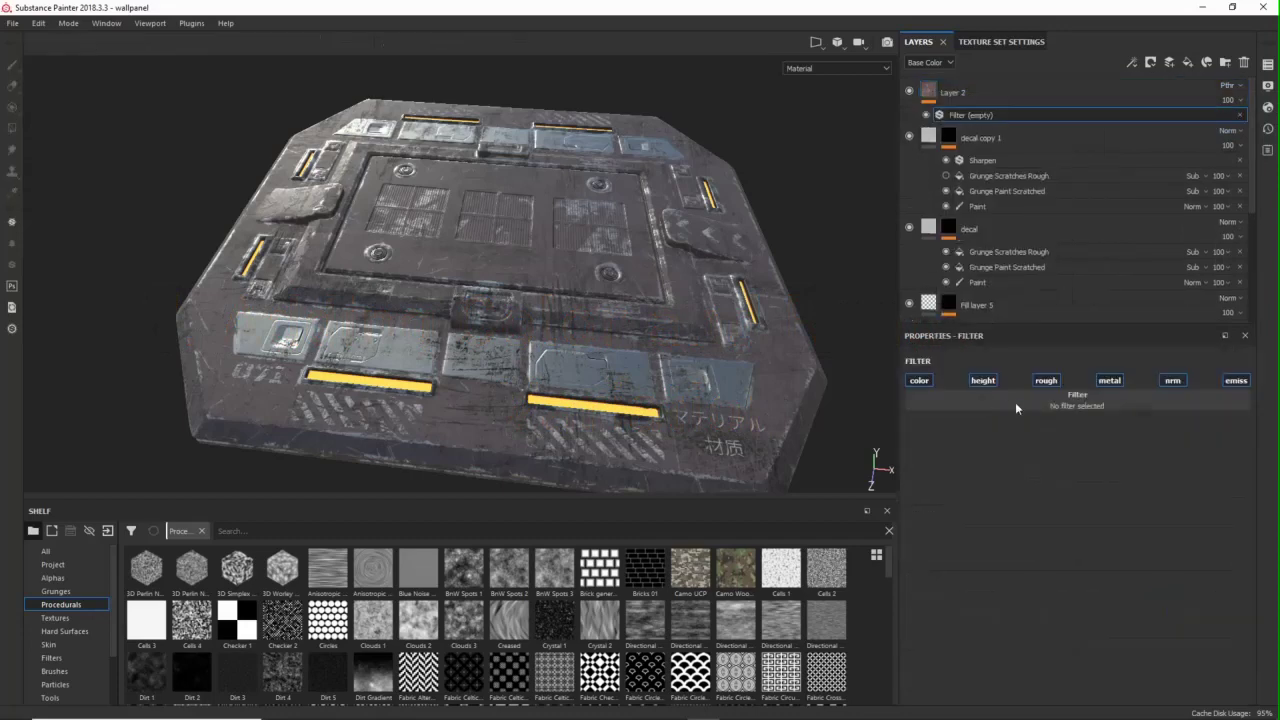
left_click(1015, 402)
left_click(1040, 567)
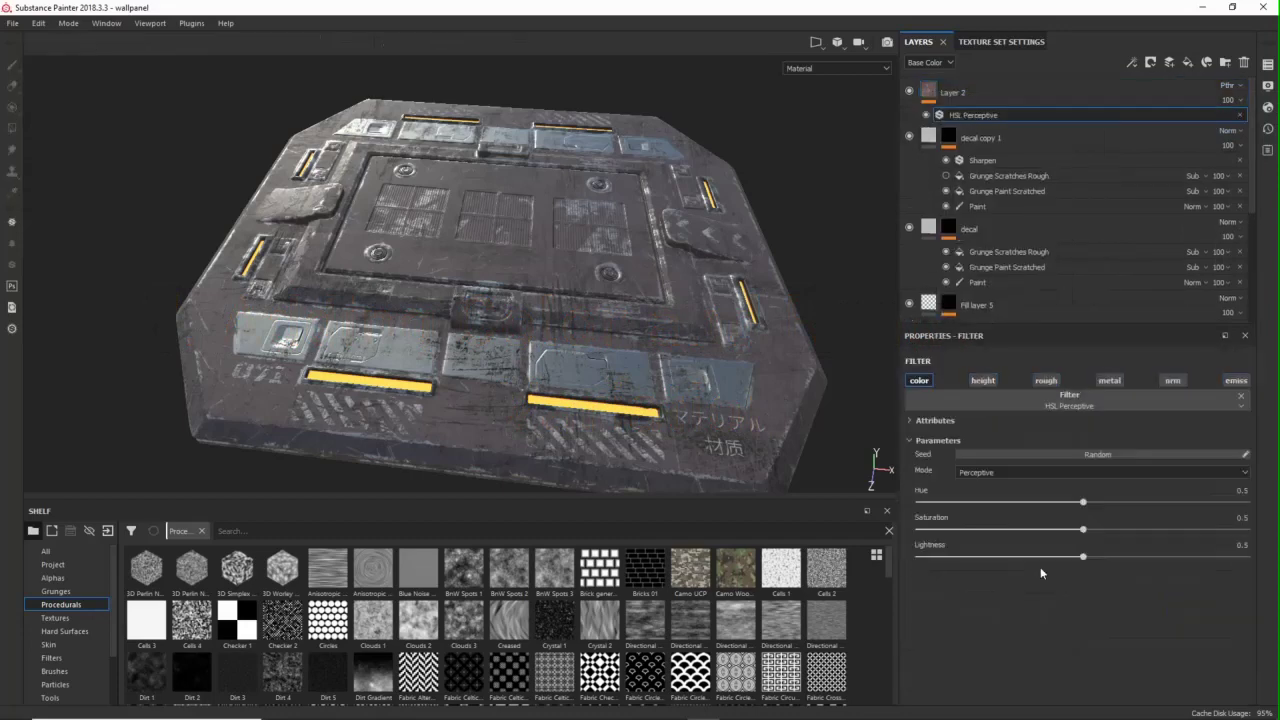
- Set the HSL Perceptive filter to hue 0.48, saturation 0.62 and lightness 0.54
scroll(532, 398, "up", 4)
left_click_drag(1083, 530, 1109, 529)
scroll(625, 300, "down", 2)
mouse_move(1083, 557)
left_mouse_down()
mouse_move(1097, 557)
mouse_move(1072, 557)
left_mouse_up()
left_click_drag(1109, 529, 1122, 529)
scroll(690, 300, "down", 2)
left_click(1095, 557)
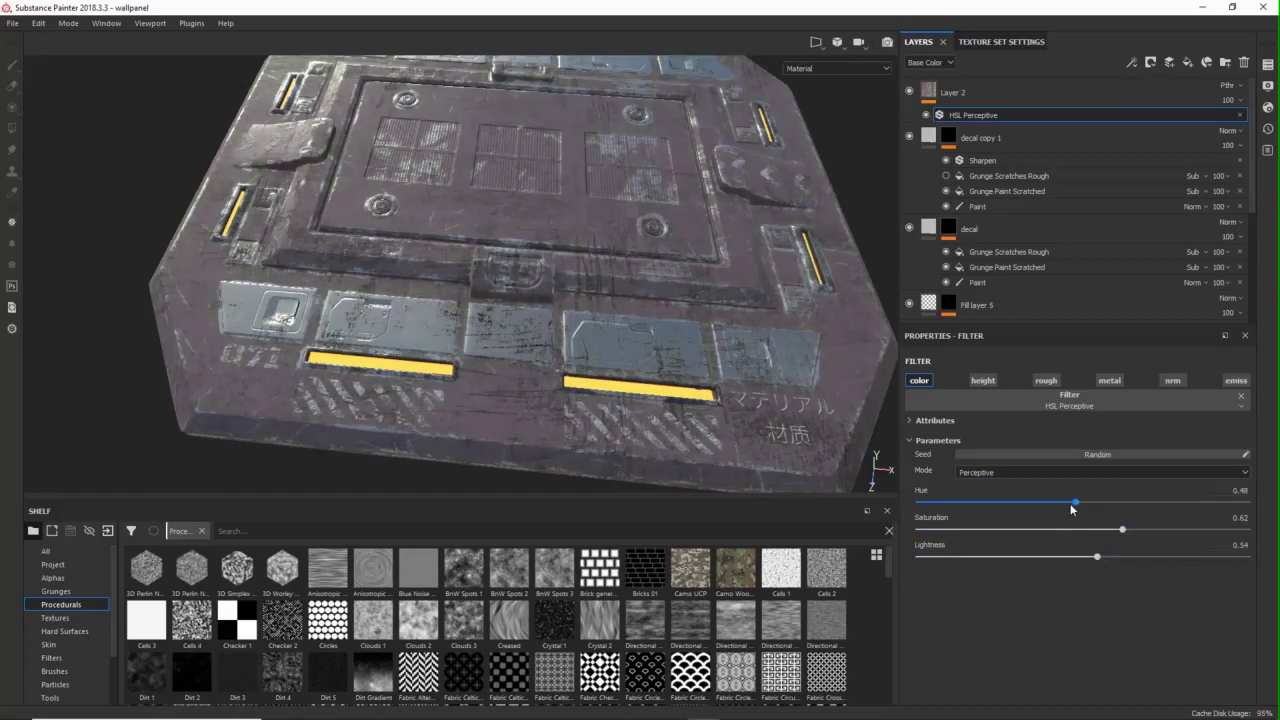
- Add a mask to the passthrough layer and give it a fill effect using Grunge Map 007
right_click(924, 90)
left_click(947, 109)
right_click(951, 90)
left_click(1000, 356)
scroll(810, 613, "down", 8)
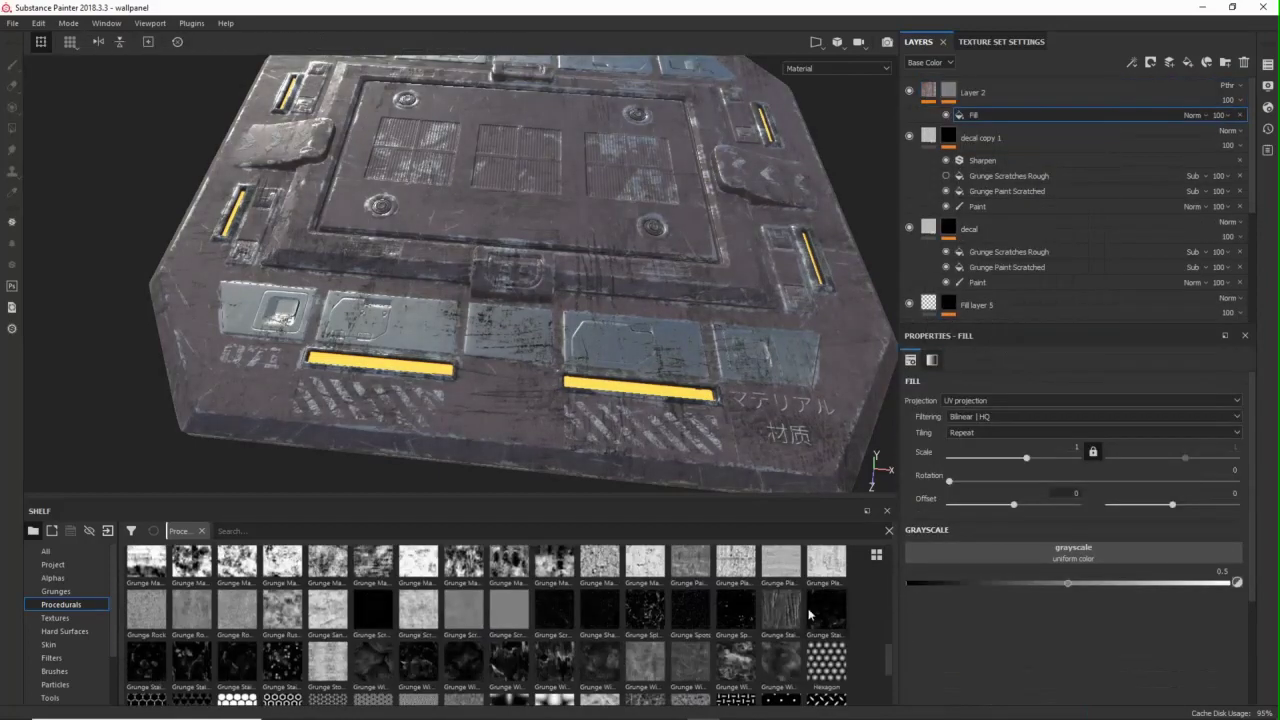
mouse_move(519, 565)
mouse_move(205, 566)
left_click_drag(204, 566, 954, 552)
- Switch the mask's Grunge Map 007 fill to tri-planar projection with a scale of 1.67 and lower its balance
left_click_drag(645, 325, 668, 392, "alt")
left_click(948, 90, "alt")
left_click(1030, 401)
left_click(1030, 416)
left_click_drag(1028, 442, 1032, 442)
scroll(665, 374, "up", 3)
key("m")
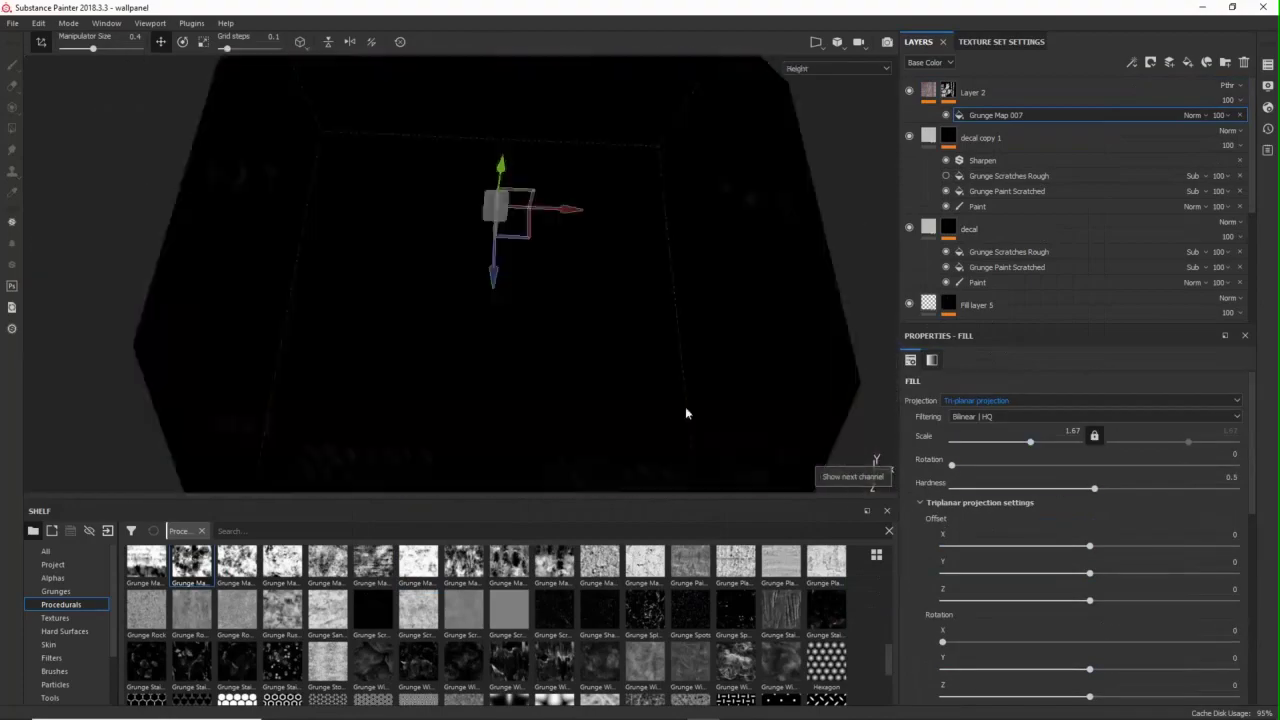
scroll(1040, 580, "down", 5)
left_click_drag(1079, 630, 1011, 630)
key("m")
left_click_drag(605, 295, 581, 315, "alt")
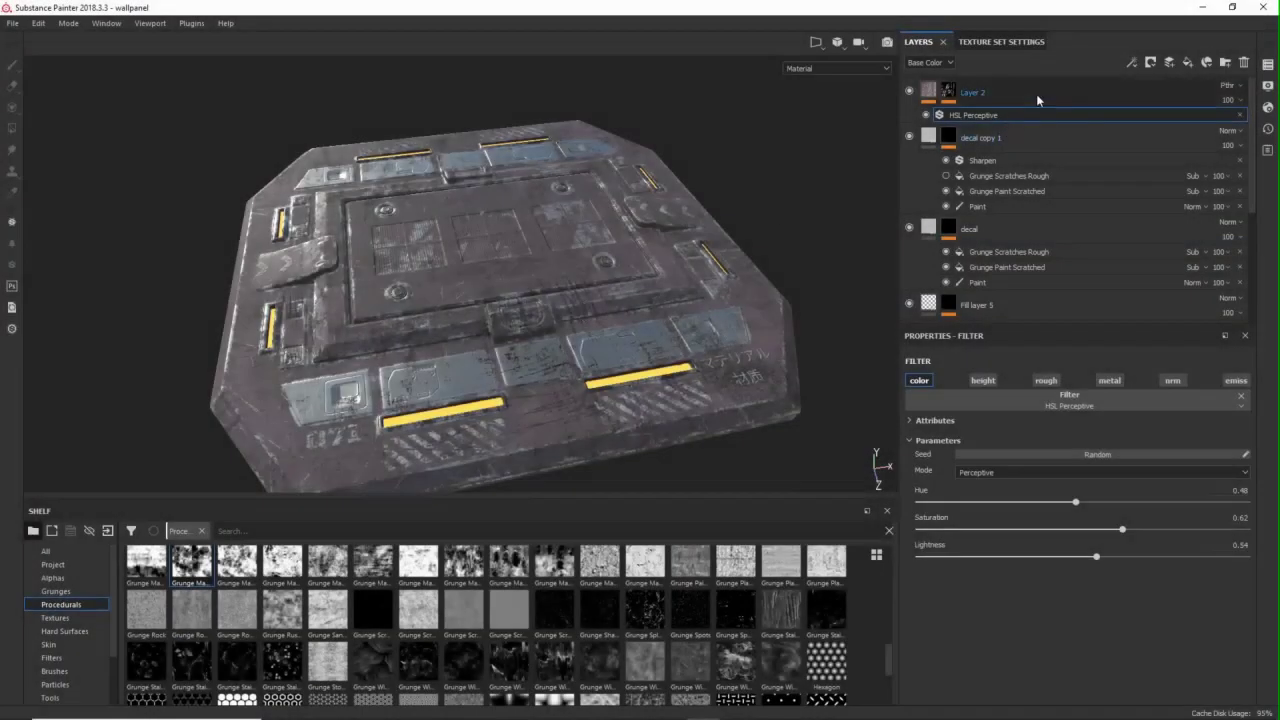
- Add a fill layer named "dust" at the top of the layer stack and set its roughness to about 0.92
left_click(1036, 93)
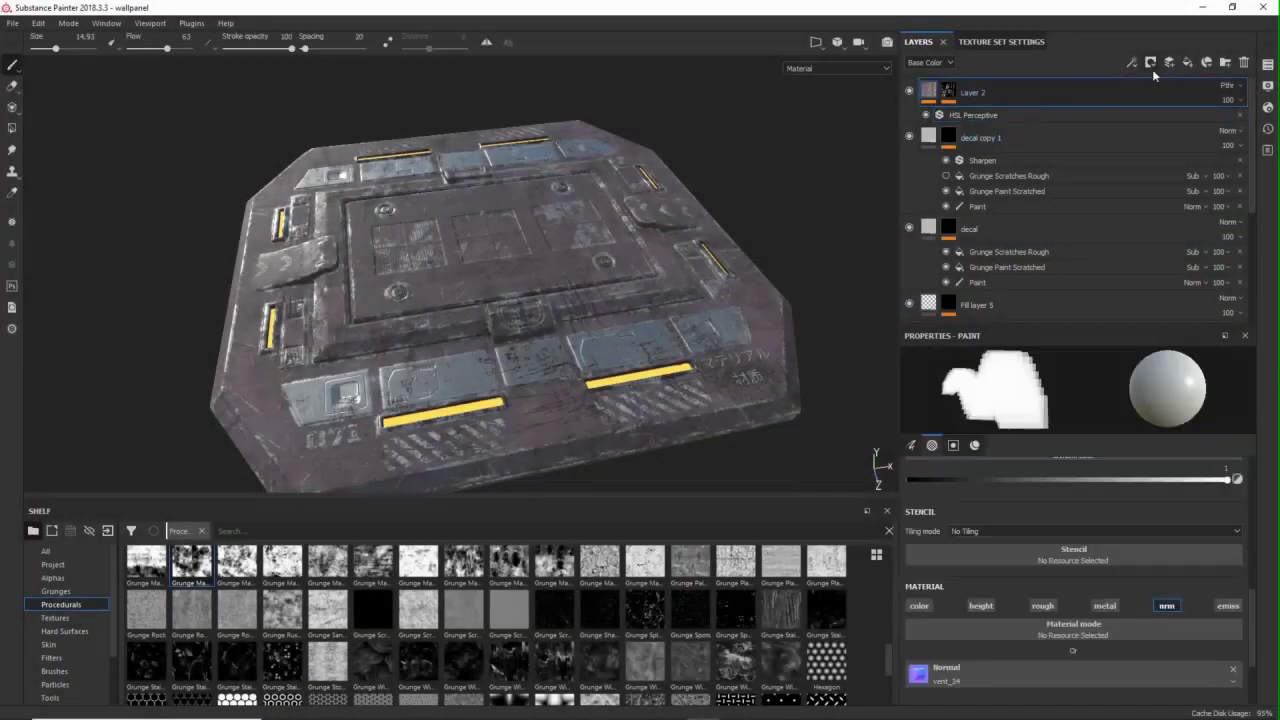
left_click(1188, 62)
type("dust")
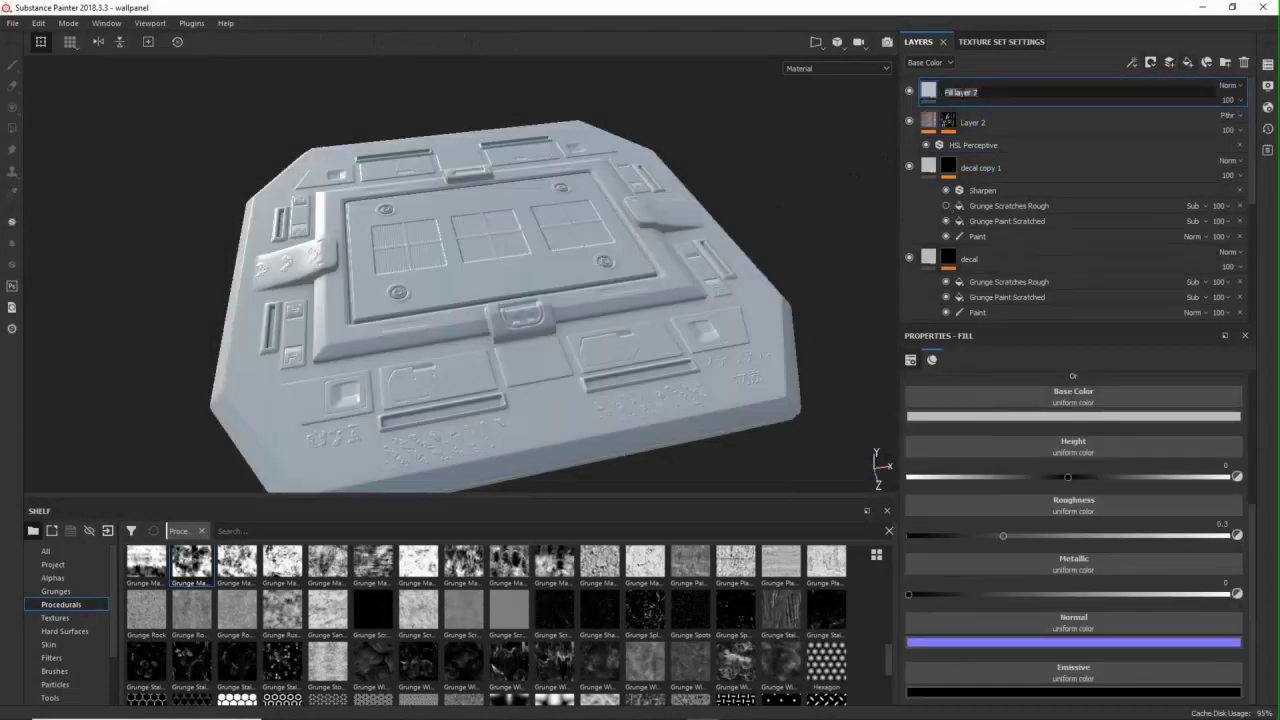
key("Return")
left_click_drag(1003, 536, 1205, 536)
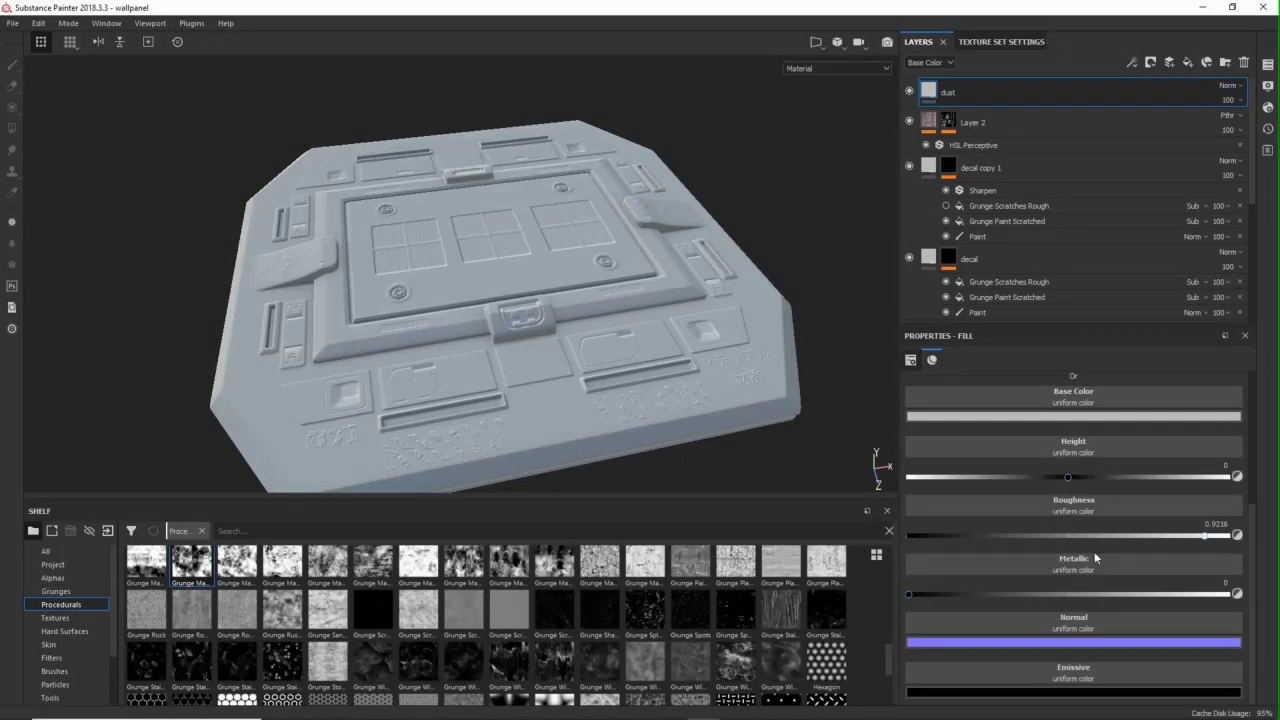
- Tint the dust layer's base color to a light, slightly pinkish grey
scroll(1075, 551, "up", 3)
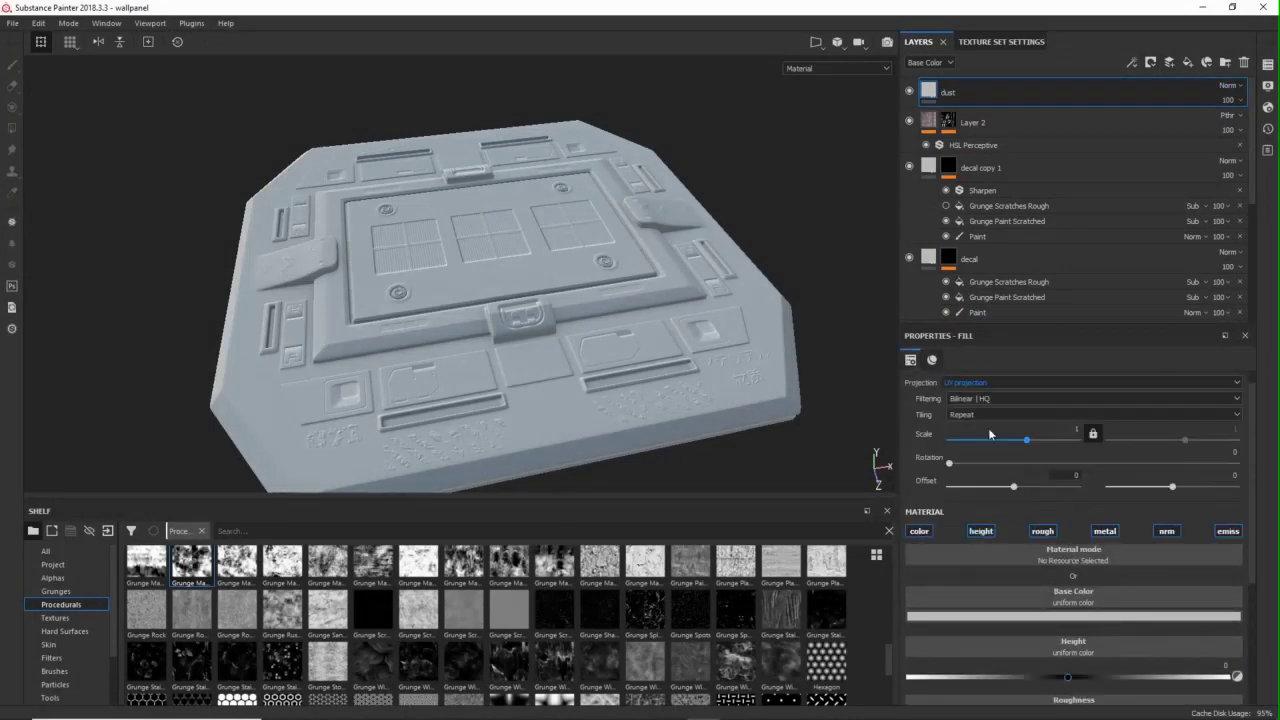
left_click(1073, 616)
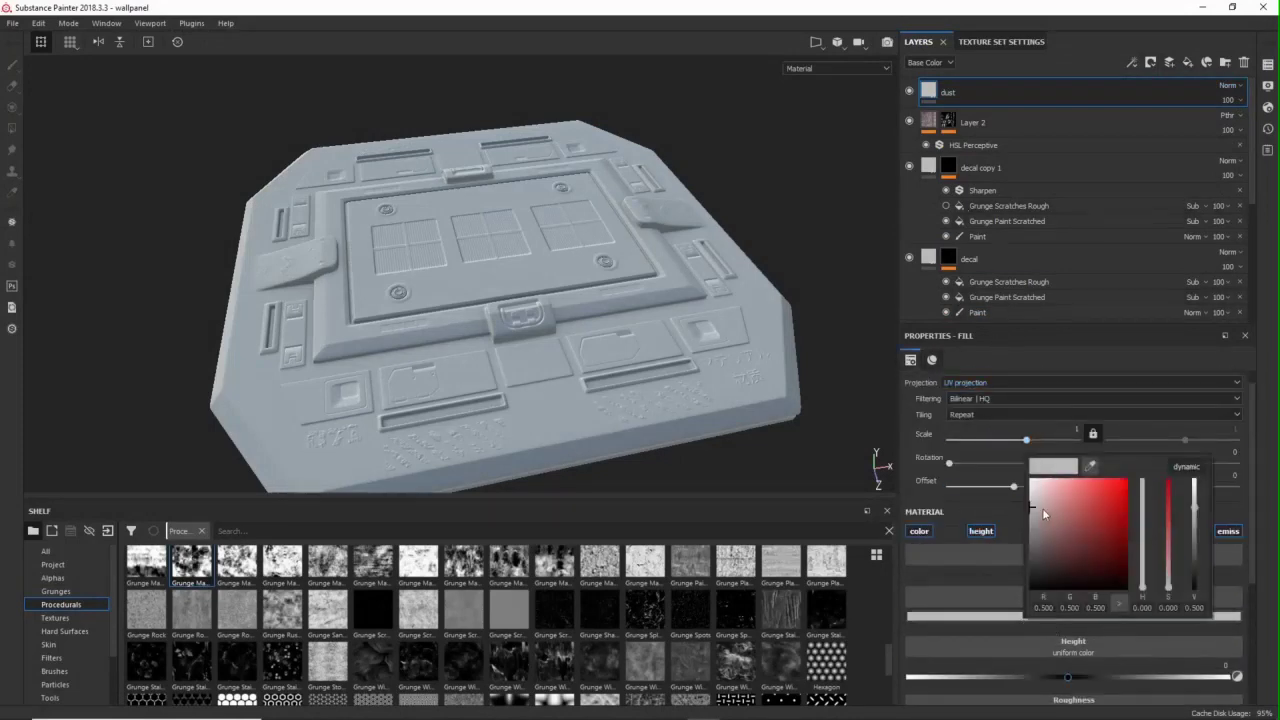
left_click(1038, 506)
left_click(1140, 588)
left_click(922, 118)
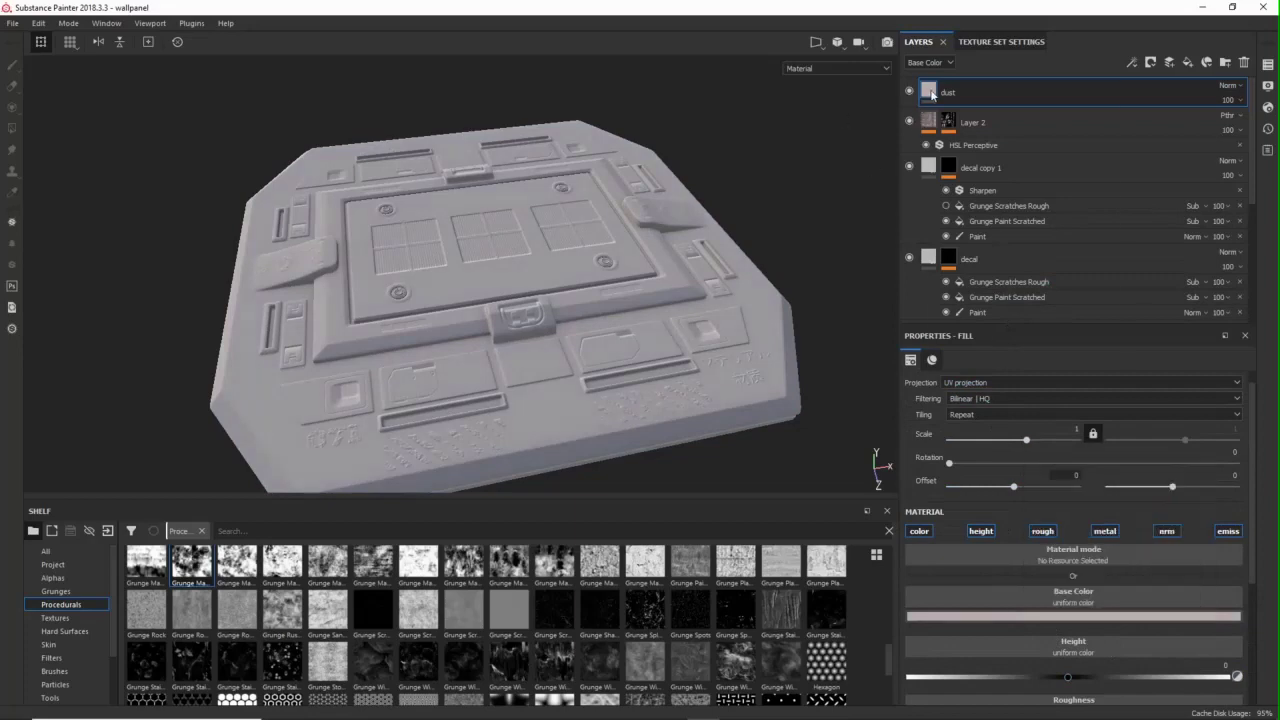
- Add a black mask to the dust layer and give the mask a fill effect
right_click(929, 90)
left_click(960, 112)
right_click(947, 90)
left_click(970, 355)
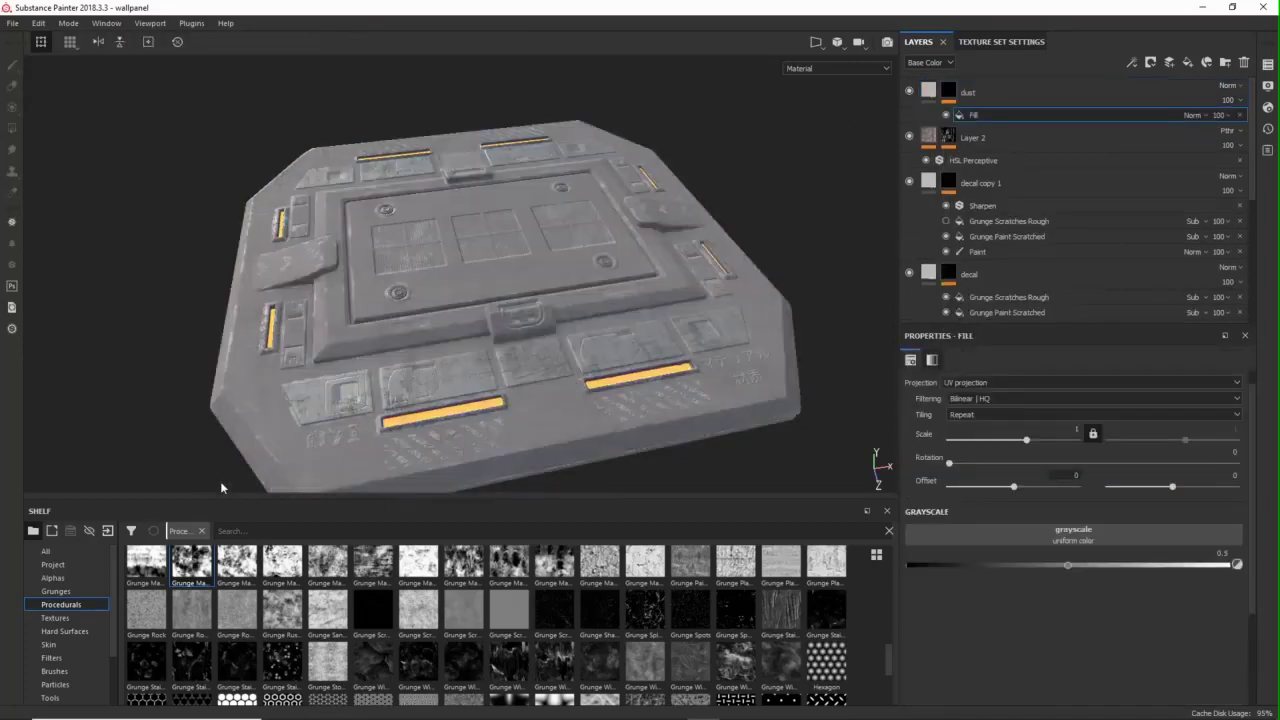
- Search the shelf for "dust" and assign Grunge Dust Spread to the mask's fill effect
left_click(202, 533)
type("dust")
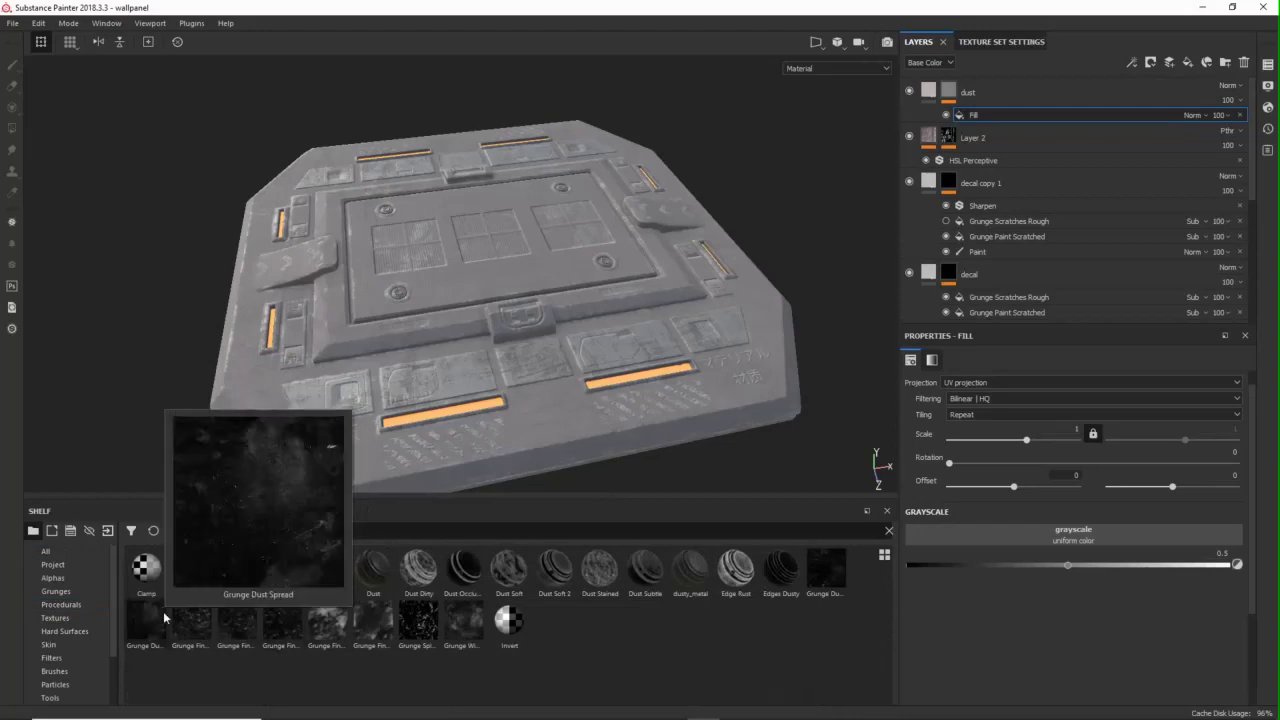
left_click_drag(163, 620, 968, 533)
scroll(559, 318, "up", 2)
left_click_drag(559, 318, 503, 350, "alt")
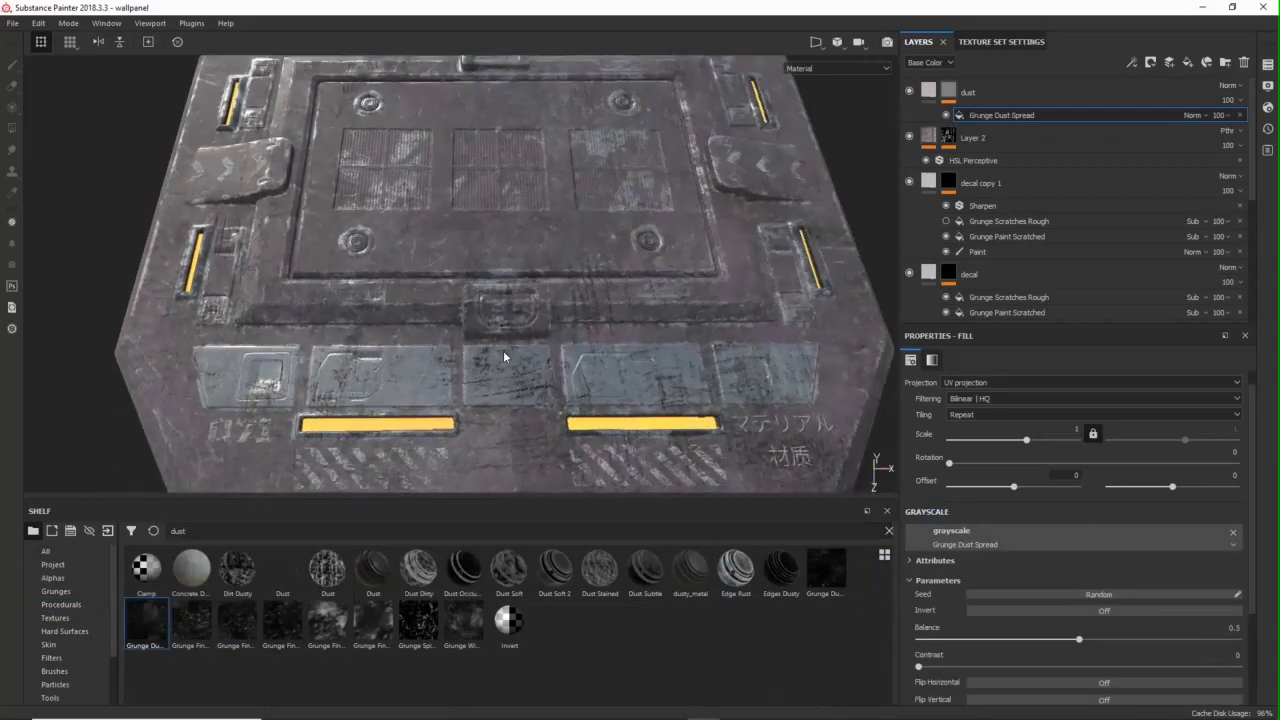
- Cycle through the channel views to examine how the dust mask is distributed over the podium
scroll(507, 349, "down", 3)
key("c")
key("c")
key("c")
key("c")
key("c")
key("c")
key("c")
key("c")
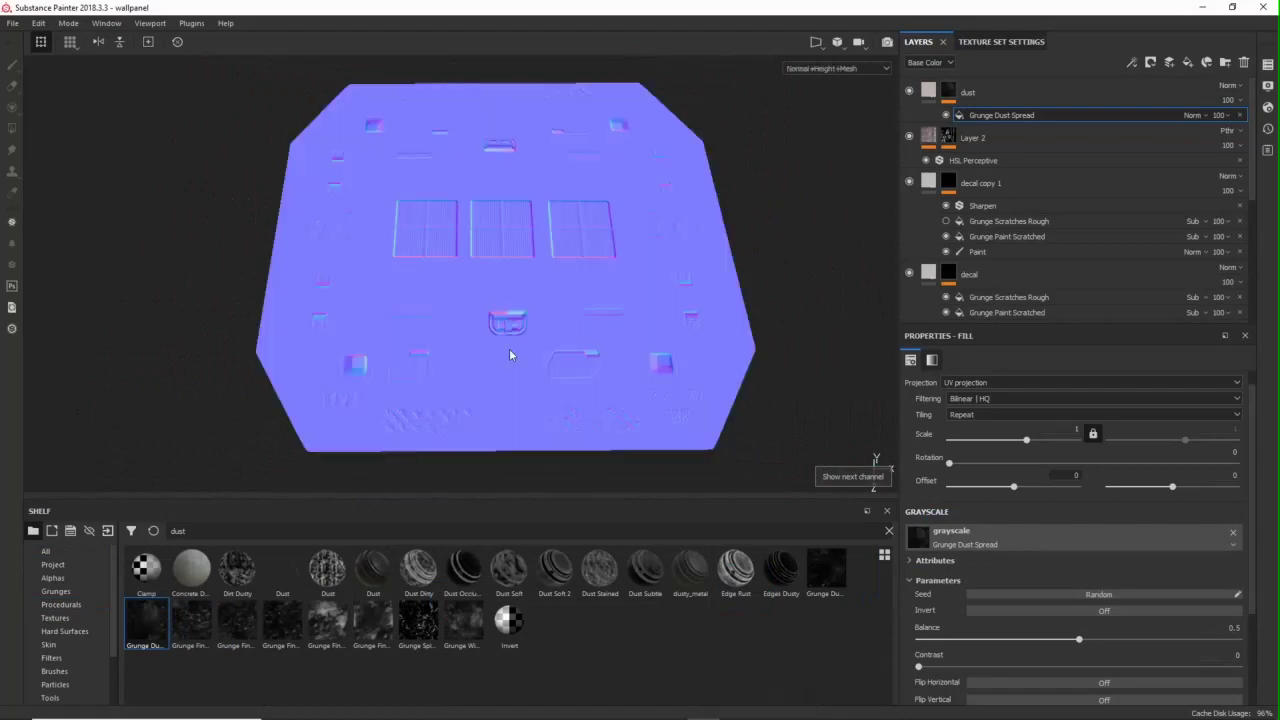
scroll(512, 352, "up", 2)
middle_click_drag(516, 352, 525, 393, "alt")
- Switch the Grunge Dust Spread fill to tri-planar projection, increase its scale and rotate it by about 15 degrees
left_click(966, 384)
left_click(972, 405)
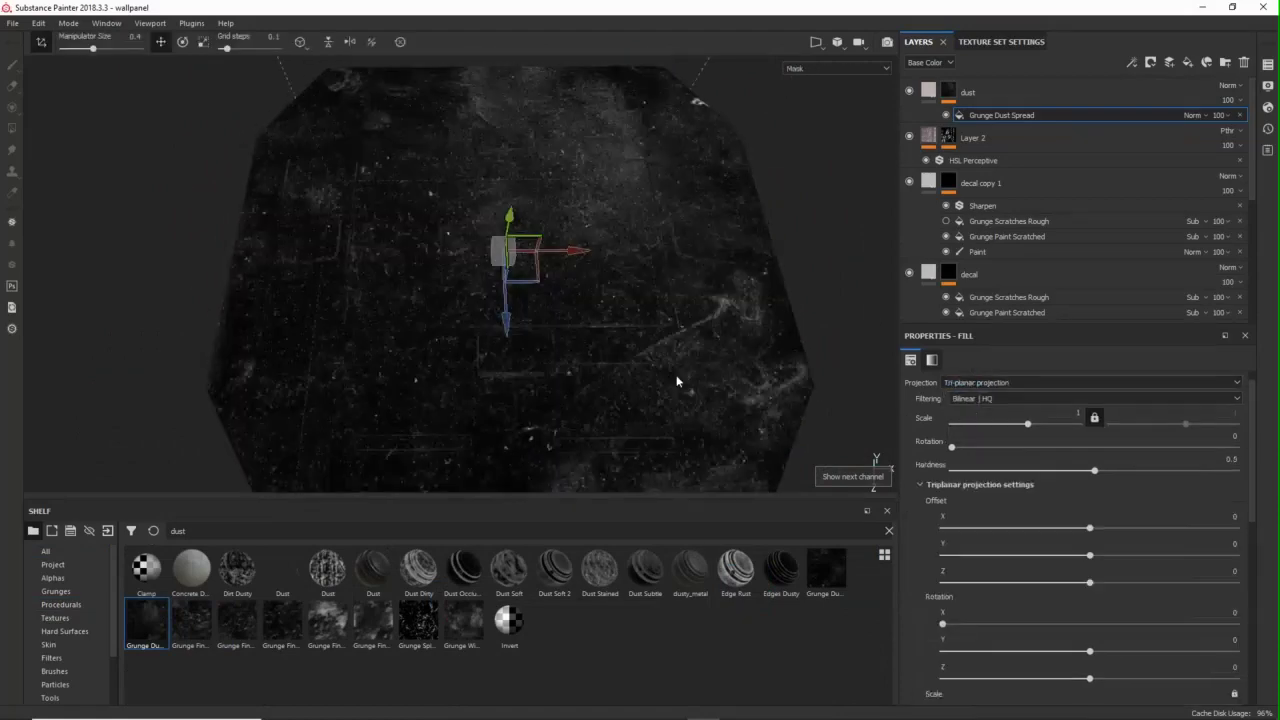
scroll(677, 380, "down", 2)
left_click_drag(677, 380, 708, 416, "alt")
left_click_drag(1029, 425, 1032, 428)
left_click_drag(952, 447, 963, 447)
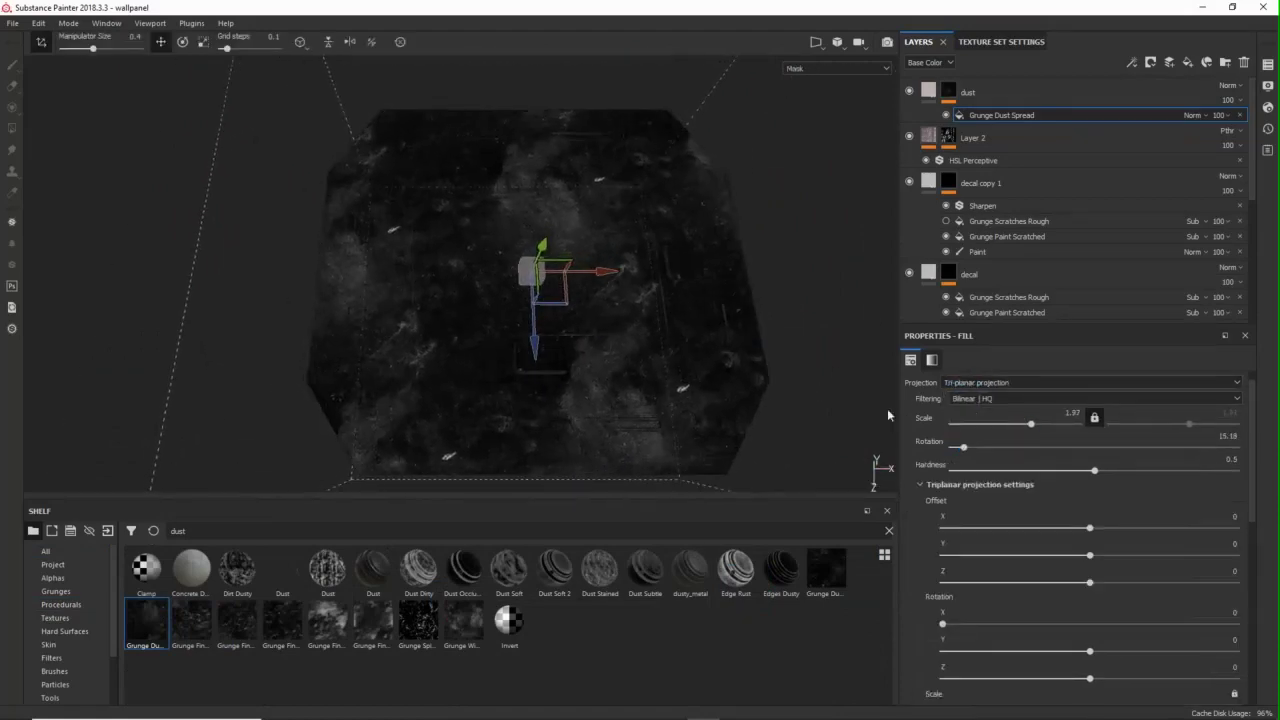
- Set the contrast of the Grunge Dust Spread fill to 0.24
scroll(650, 395, "up", 3)
left_click(932, 360)
left_click_drag(917, 536, 996, 536)
- Compare the podium with and without the dust layer in the material and base color views
scroll(689, 375, "down", 2)
key("m")
left_click_drag(688, 375, 697, 421, "alt")
left_click(909, 91)
left_click(909, 91)
left_click_drag(740, 270, 820, 195, "alt")
scroll(820, 195, "down", 4)
key("c")
left_click(909, 91)
left_click(909, 91)
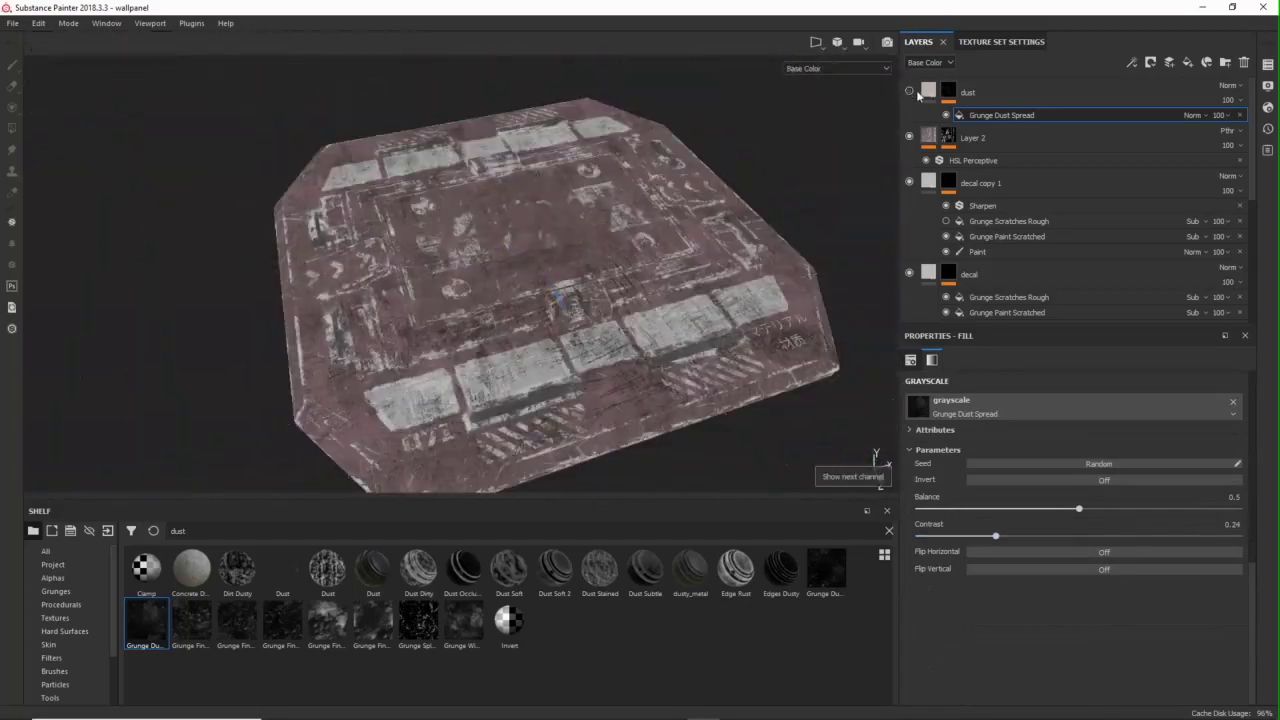
- Raise the scale of the Grunge Dust Spread fill slightly and set its balance to 0.55
scroll(702, 180, "up", 4)
left_click(910, 360)
left_click_drag(1034, 443, 1036, 443)
middle_click_drag(354, 392, 462, 213, "alt")
scroll(1030, 621, "down", 4)
left_click_drag(1079, 668, 1095, 668)
- Examine the dust in the roughness channel and in the material view from several angles and lighting directions
scroll(532, 305, "down", 3)
left_click_drag(532, 306, 713, 285, "alt")
key("c")
scroll(591, 270, "down", 3)
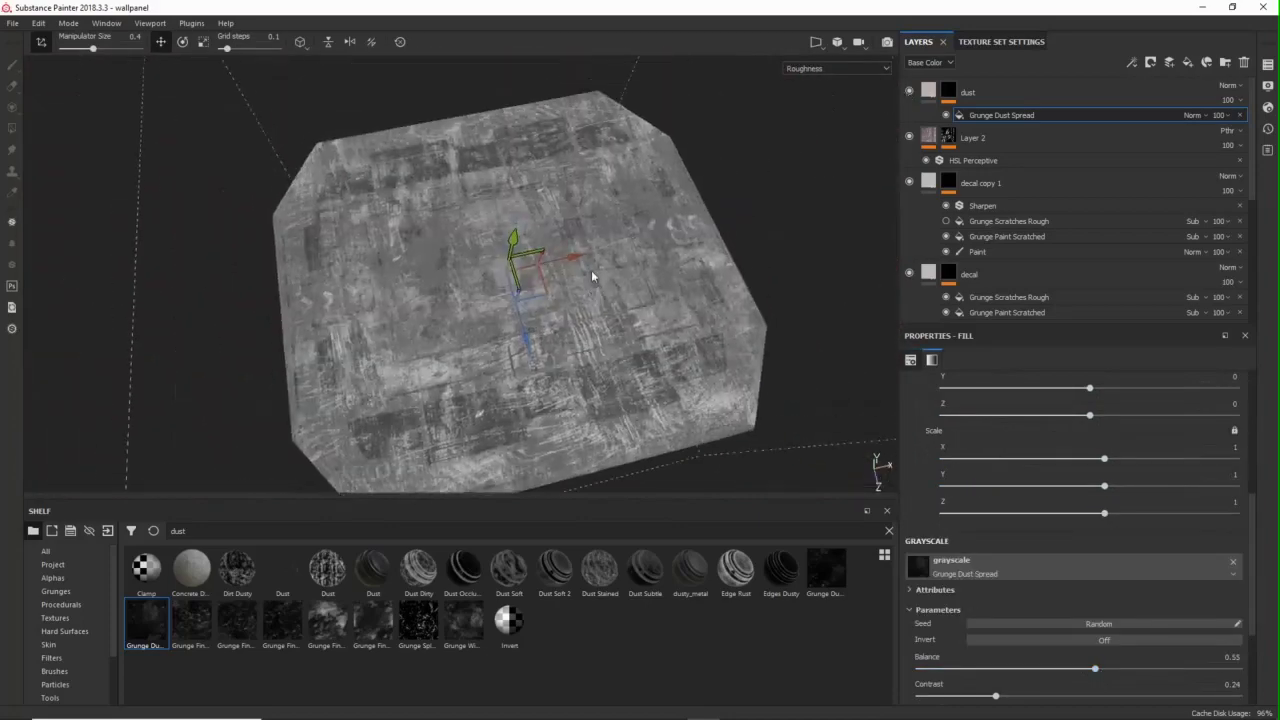
key("m")
left_click_drag(591, 270, 480, 230, "alt")
right_click_drag(480, 230, 510, 250, "shift")
left_click_drag(510, 250, 513, 222, "alt")
mouse_move(513, 222)
right_mouse_down("shift")
mouse_move(580, 222)
mouse_move(513, 223)
right_mouse_up("shift")
mouse_move(510, 221)
left_mouse_down("alt")
mouse_move(575, 280)
mouse_move(691, 145)
mouse_move(682, 190)
left_mouse_up("alt")
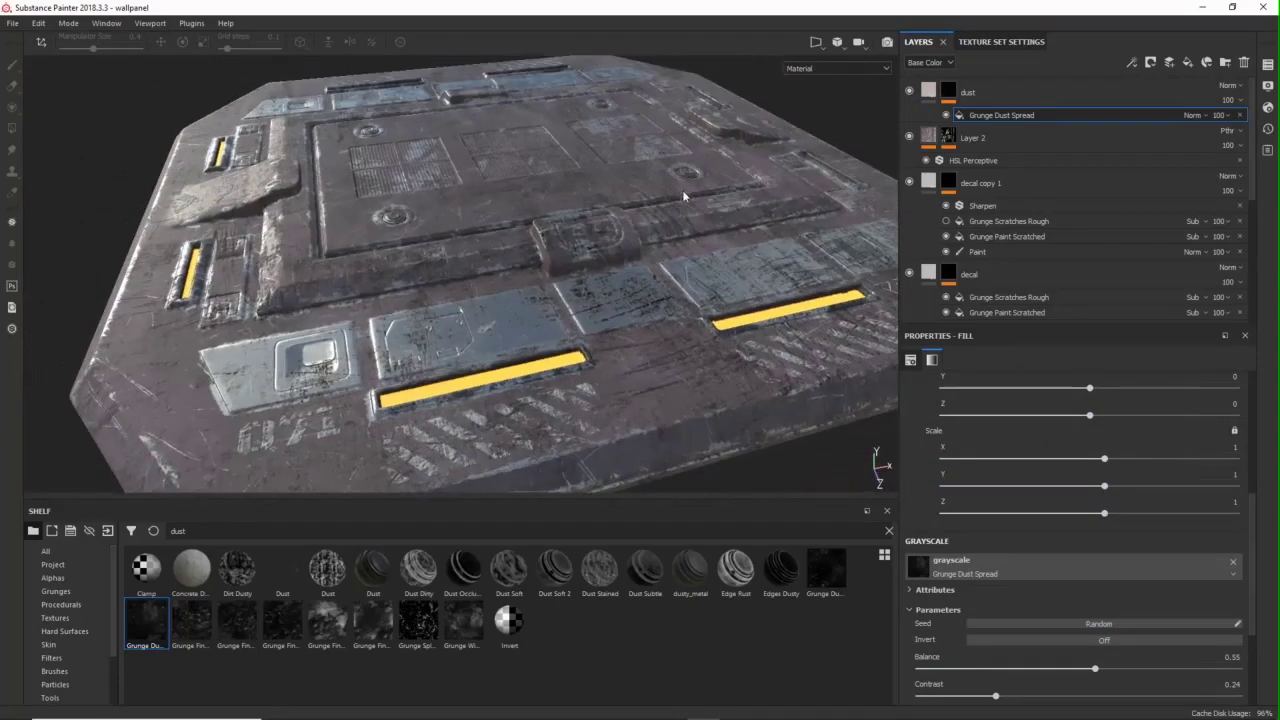
- Add a new paint layer above the dust layer and set its blending mode to Passthrough
left_click(1071, 94)
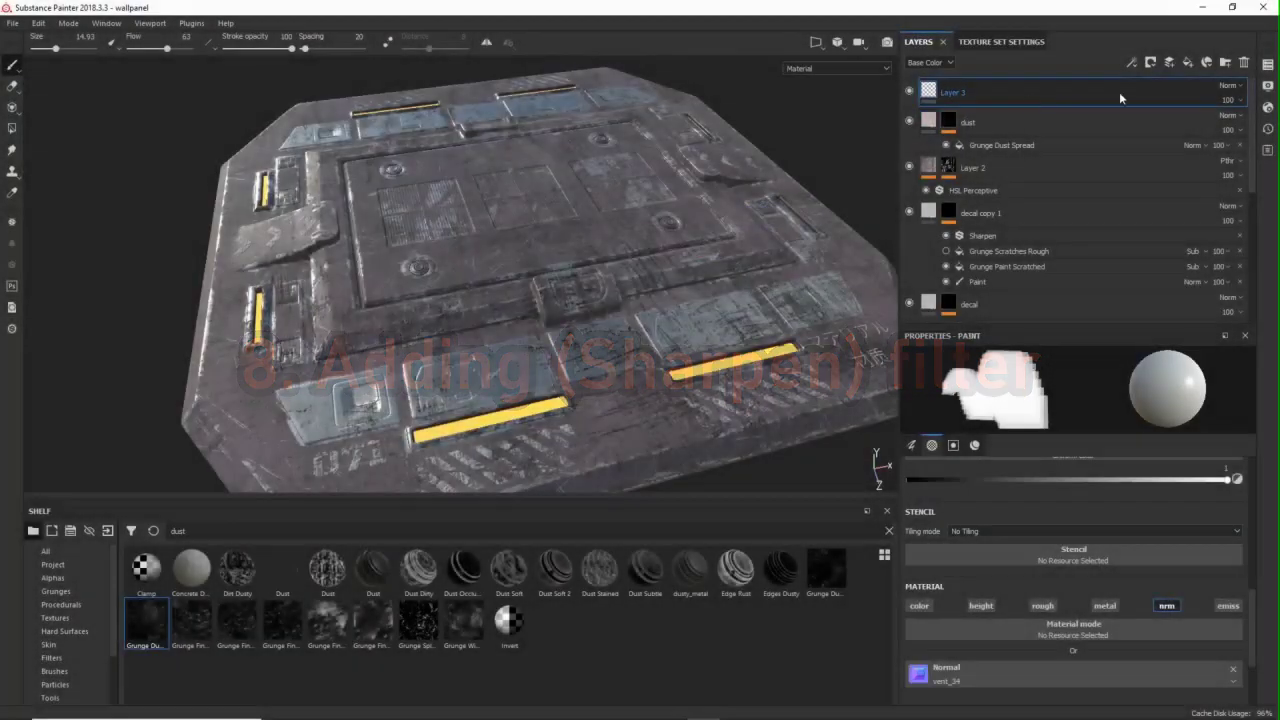
left_click(1228, 86)
left_click(1207, 109)
- Add a filter to the new passthrough layer and choose Sharpen for it
right_click(945, 92)
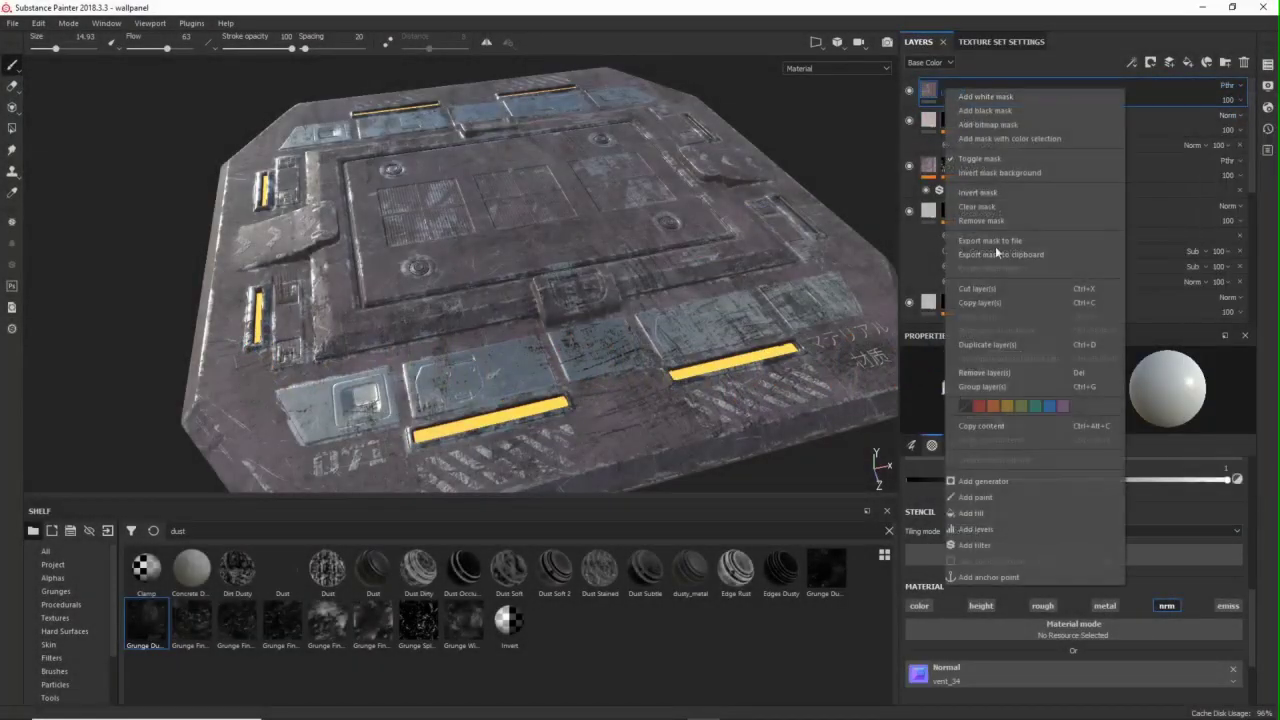
left_click(999, 545)
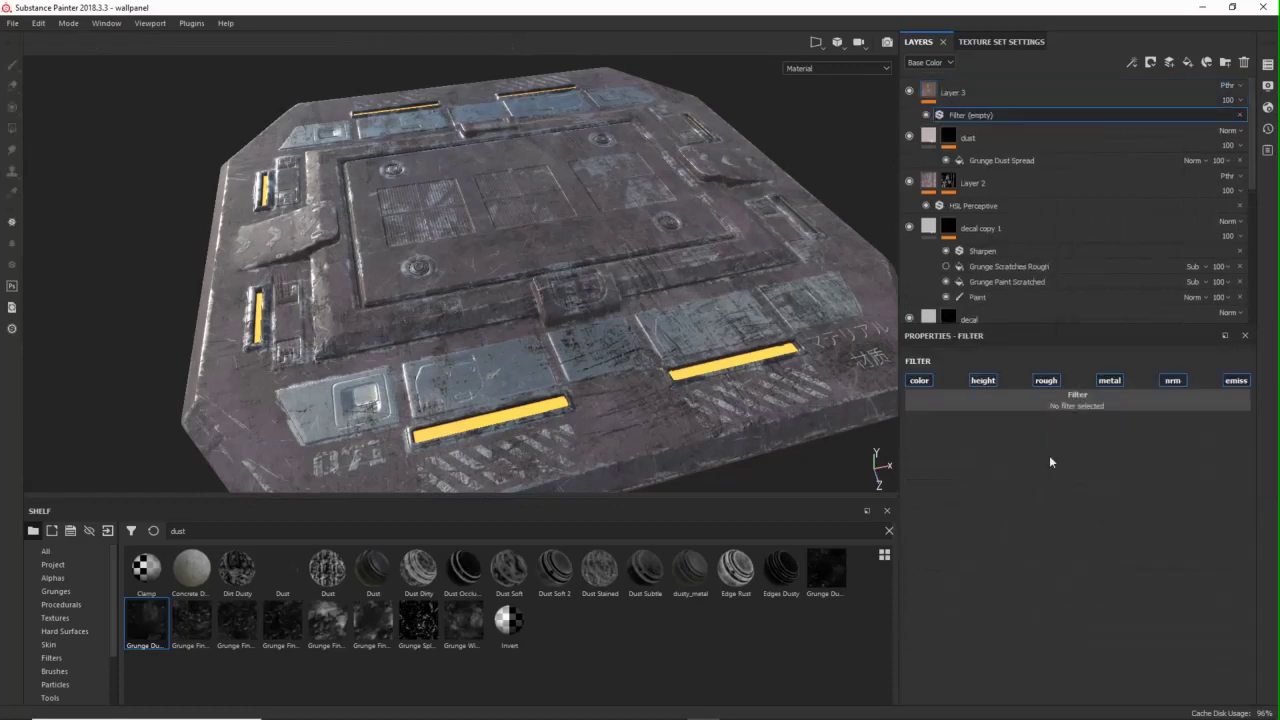
left_click(1071, 402)
scroll(1160, 480, "down", 3)
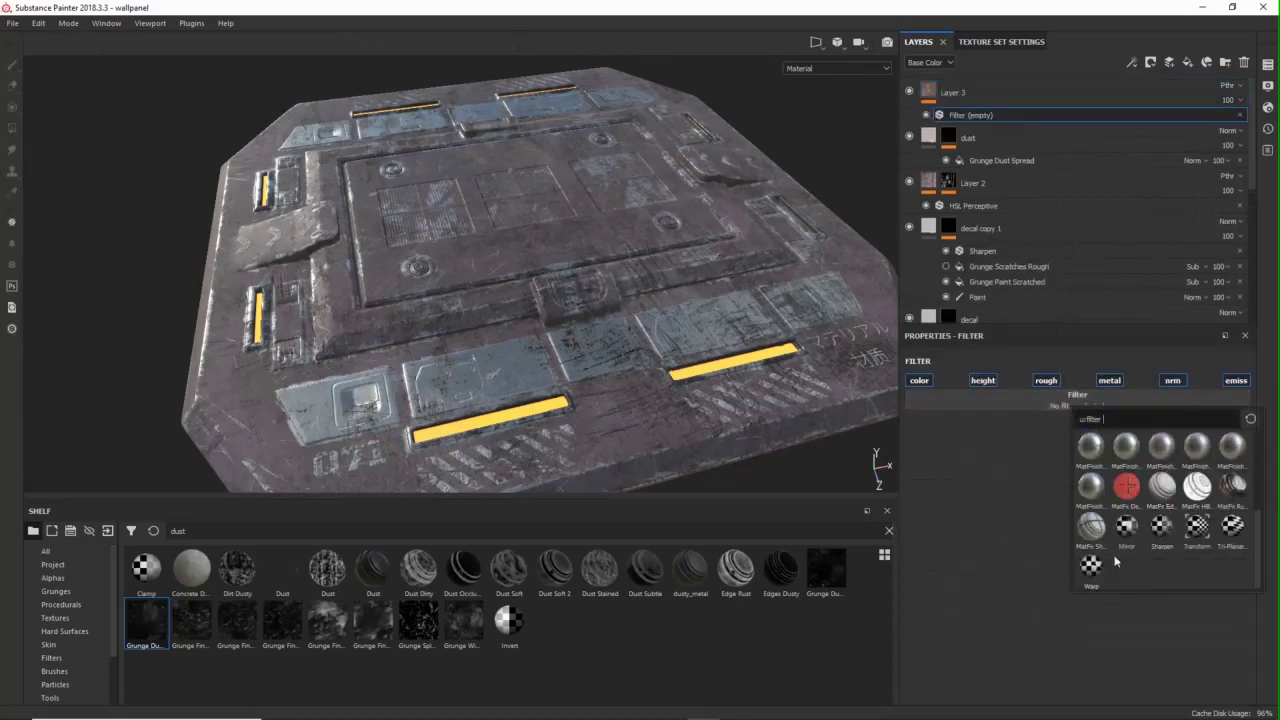
left_click(1160, 527)
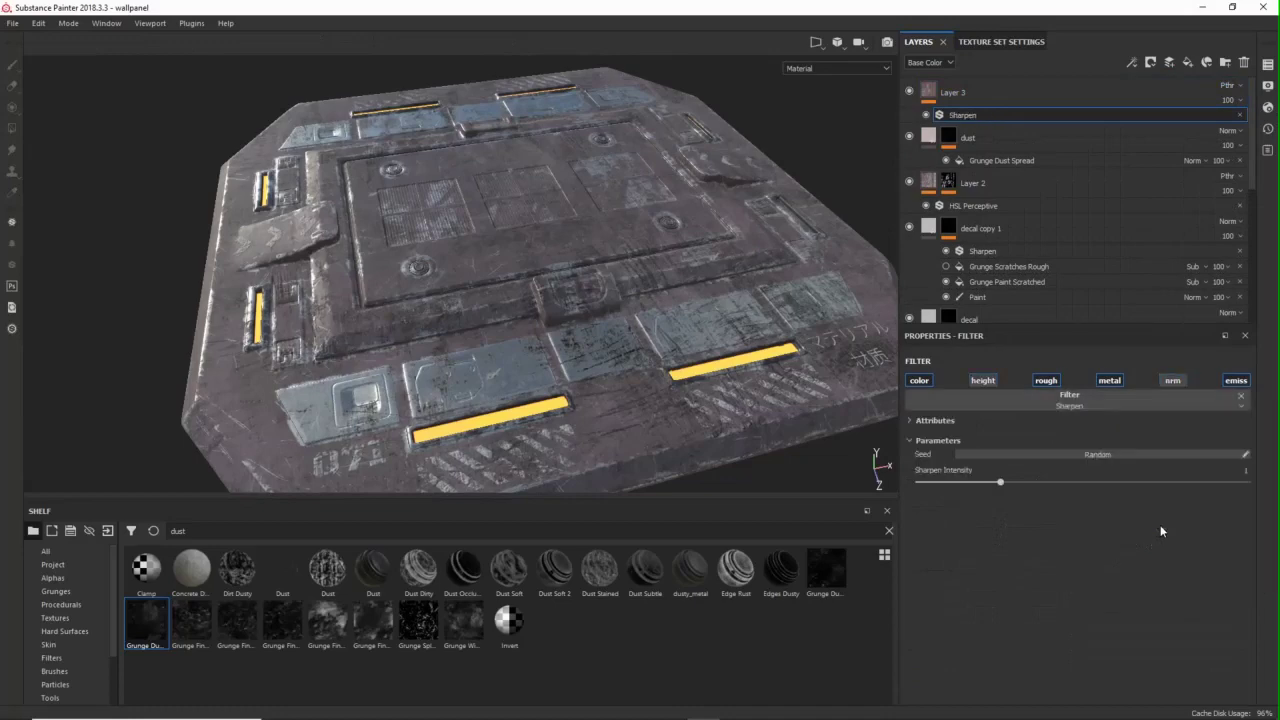
- Set the Sharpen filter's intensity to 0.38 and compare the podium with the filter switched off and on
scroll(545, 323, "up", 3)
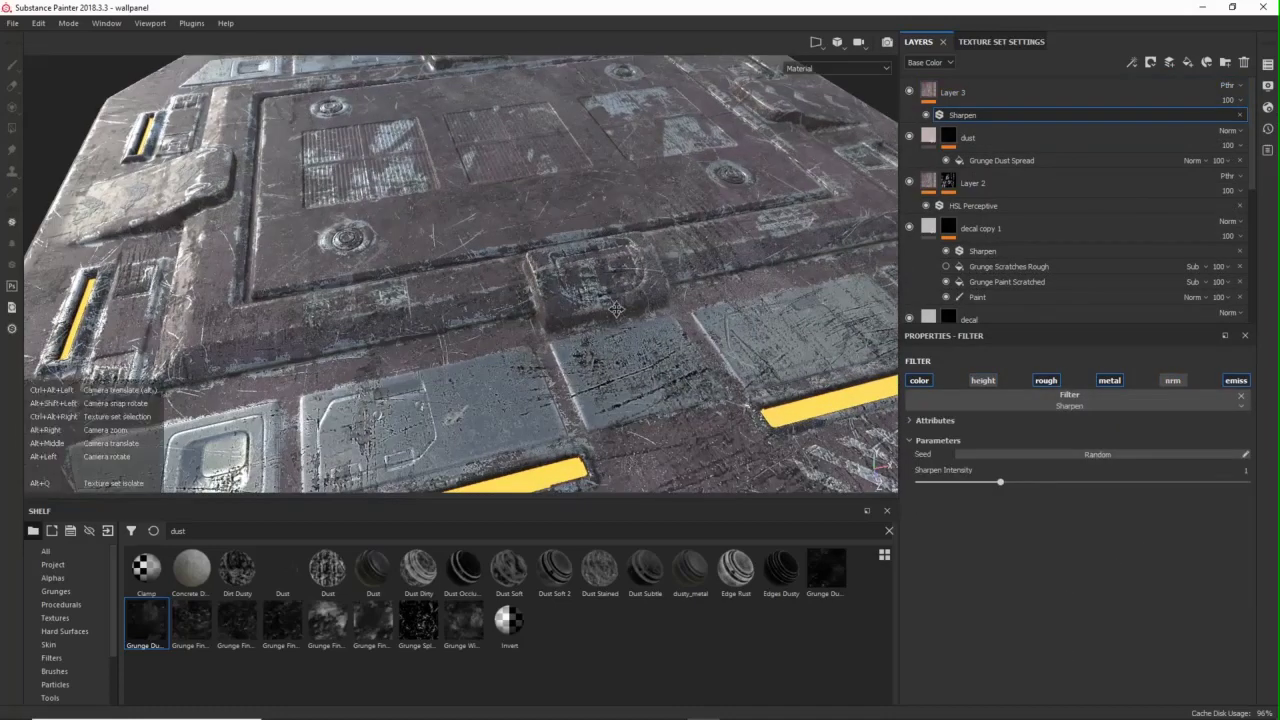
left_click_drag(620, 316, 740, 200, "alt")
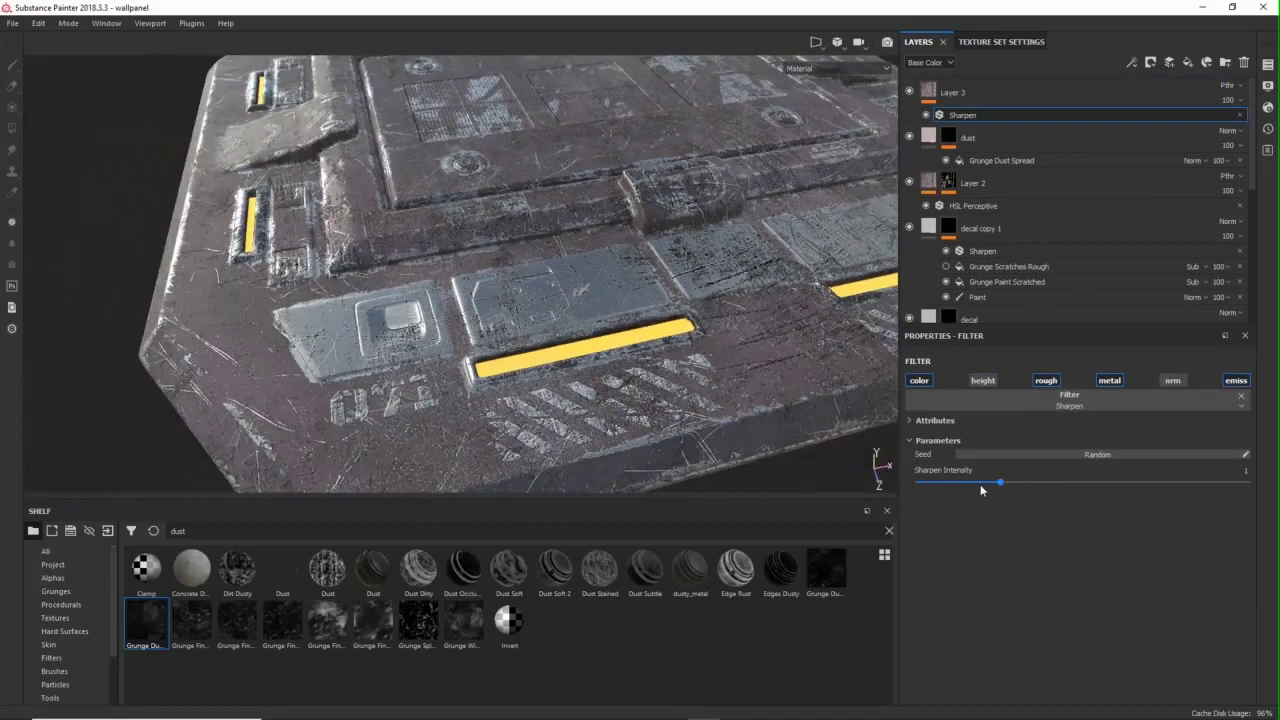
left_click(940, 484)
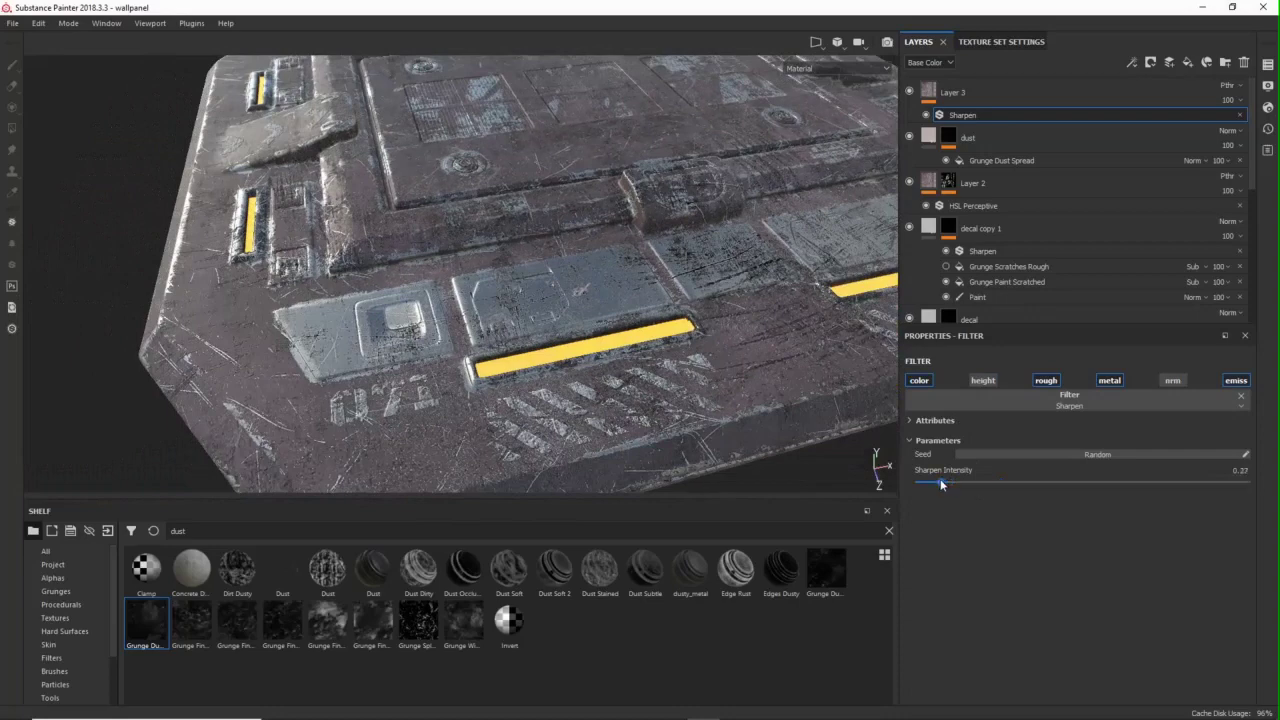
left_click_drag(942, 484, 949, 484)
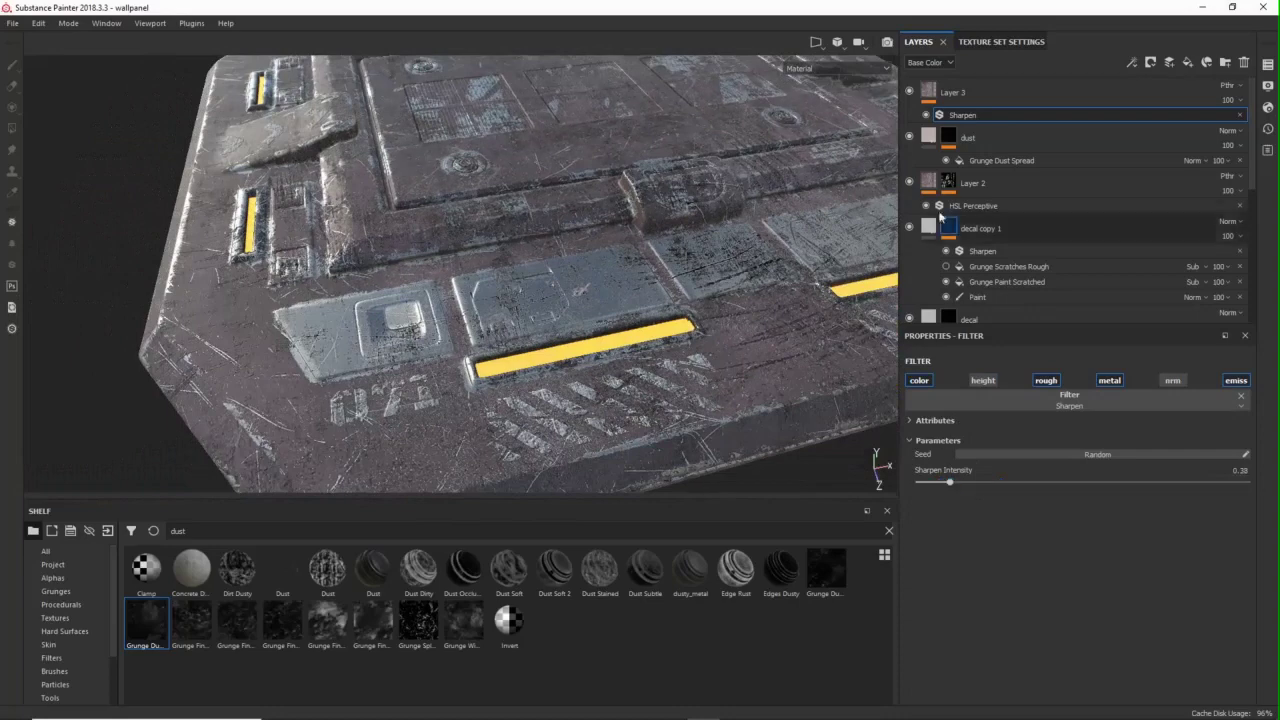
left_click(926, 115)
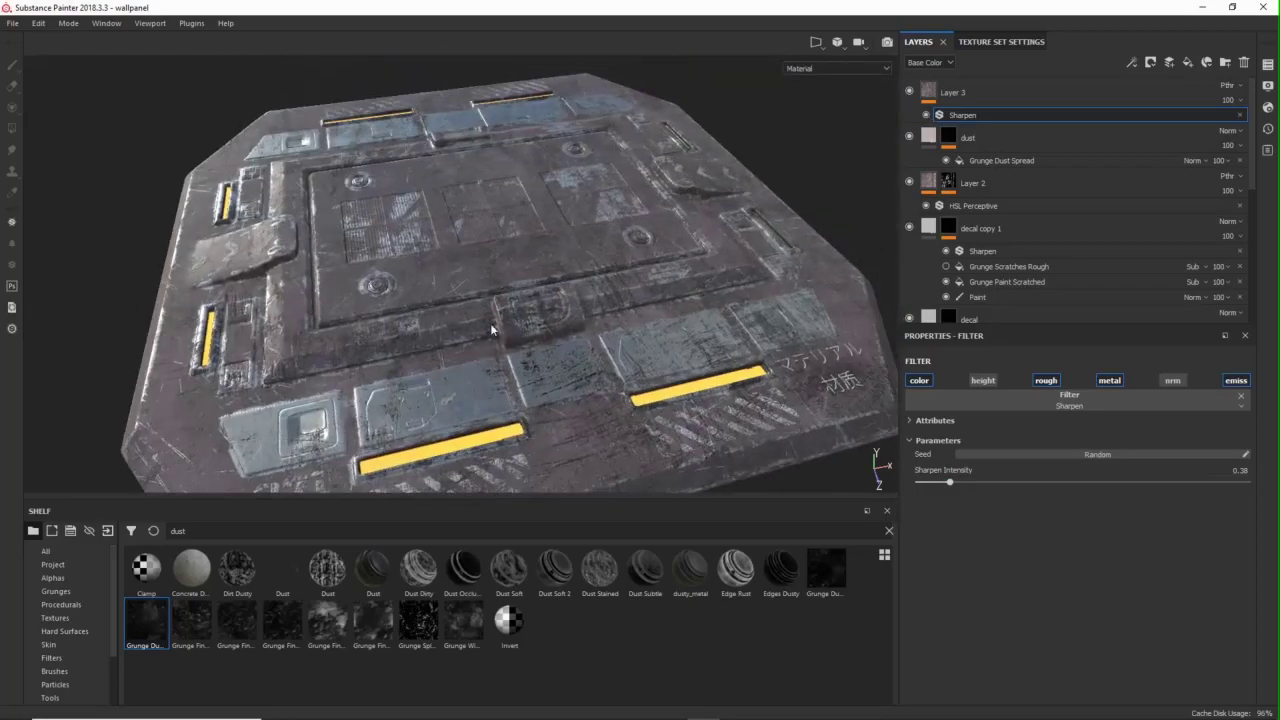
- Enable the Glare post effect in the camera display settings and inspect the glowing slots on the podium
left_click_drag(490, 324, 375, 304, "alt")
left_click(1268, 107)
left_click(1268, 85)
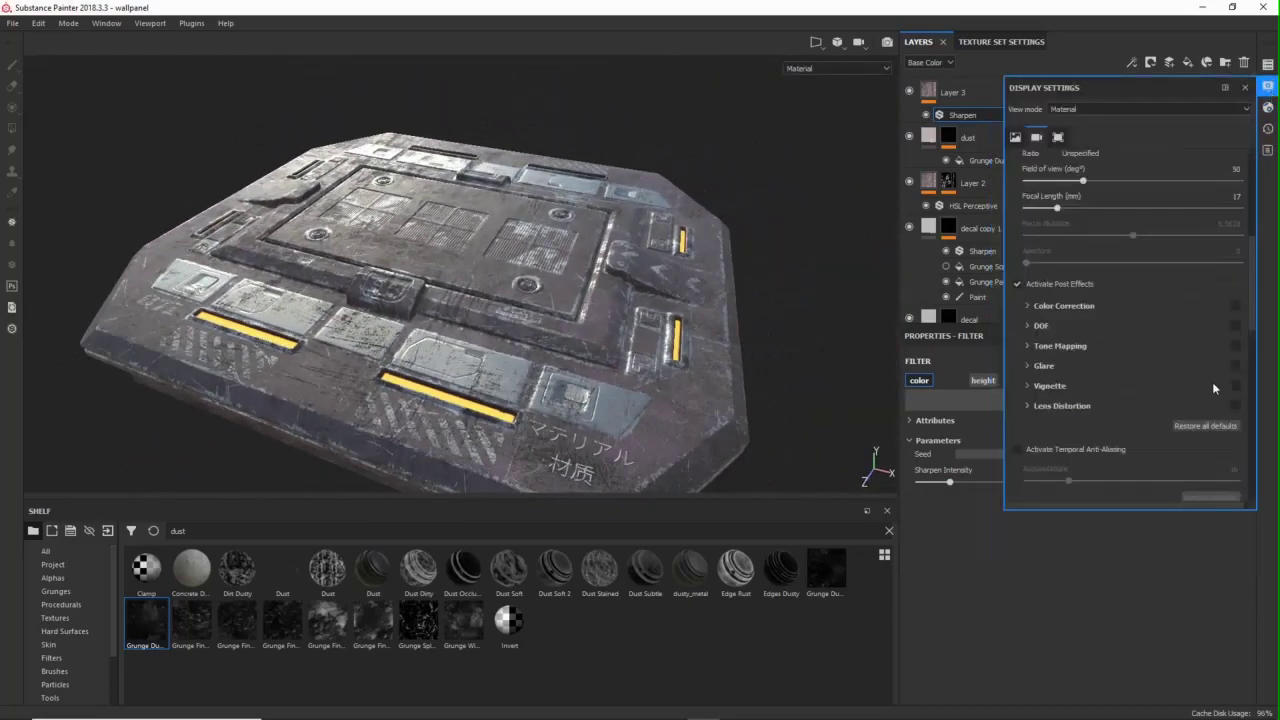
left_click(1236, 366)
mouse_move(770, 362)
left_mouse_down("alt")
mouse_move(760, 352)
mouse_move(766, 362)
left_mouse_up("alt")
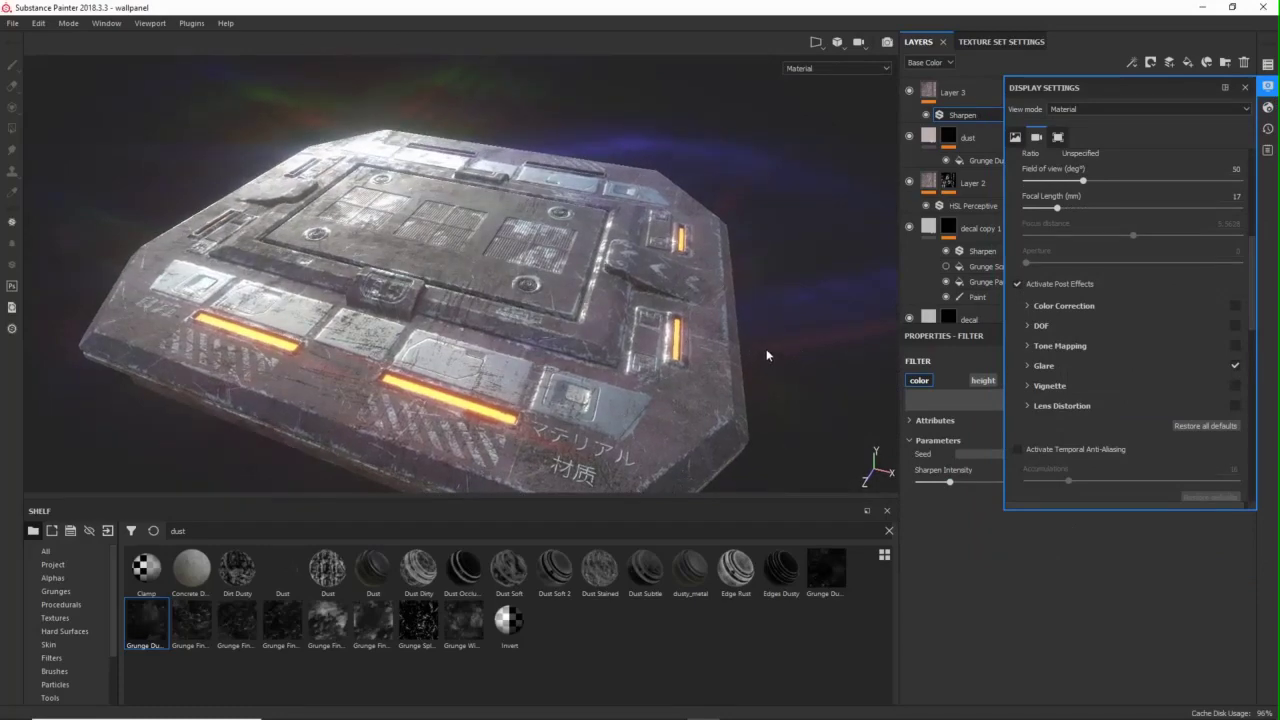
mouse_move(776, 386)
left_mouse_down("alt")
mouse_move(777, 337)
mouse_move(723, 367)
mouse_move(780, 365)
left_mouse_up("alt")
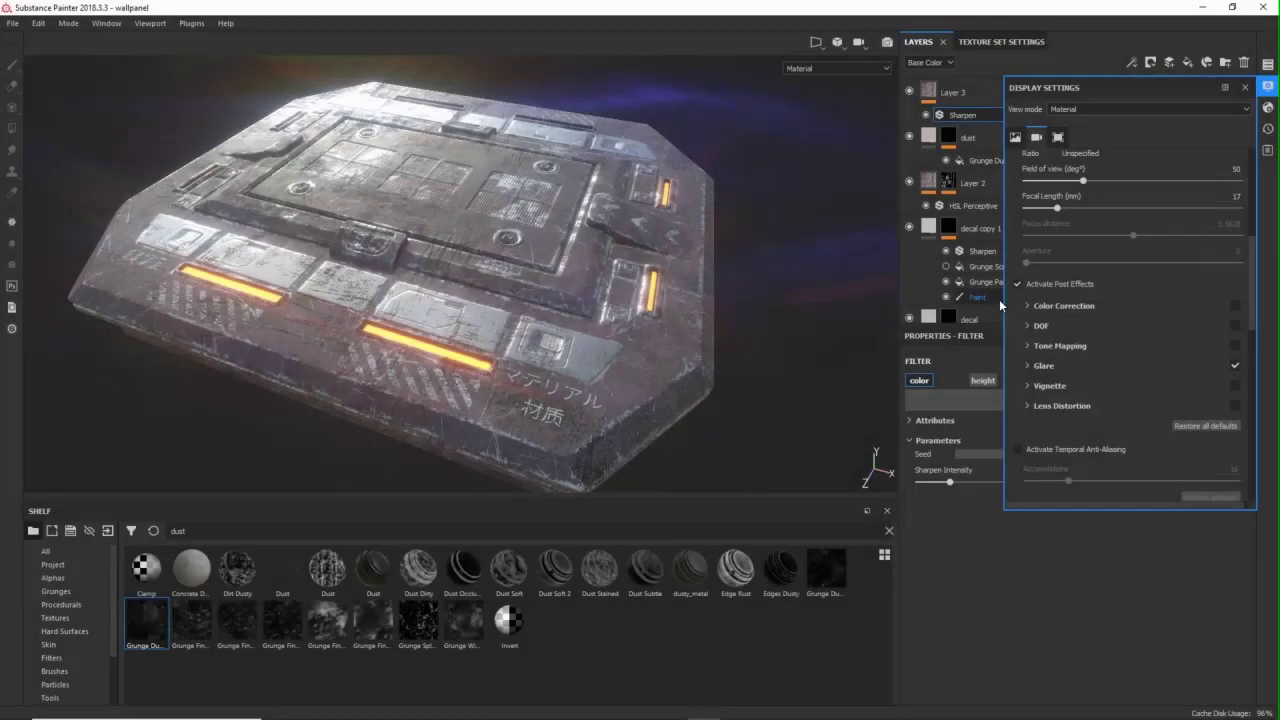
left_click(1268, 88)
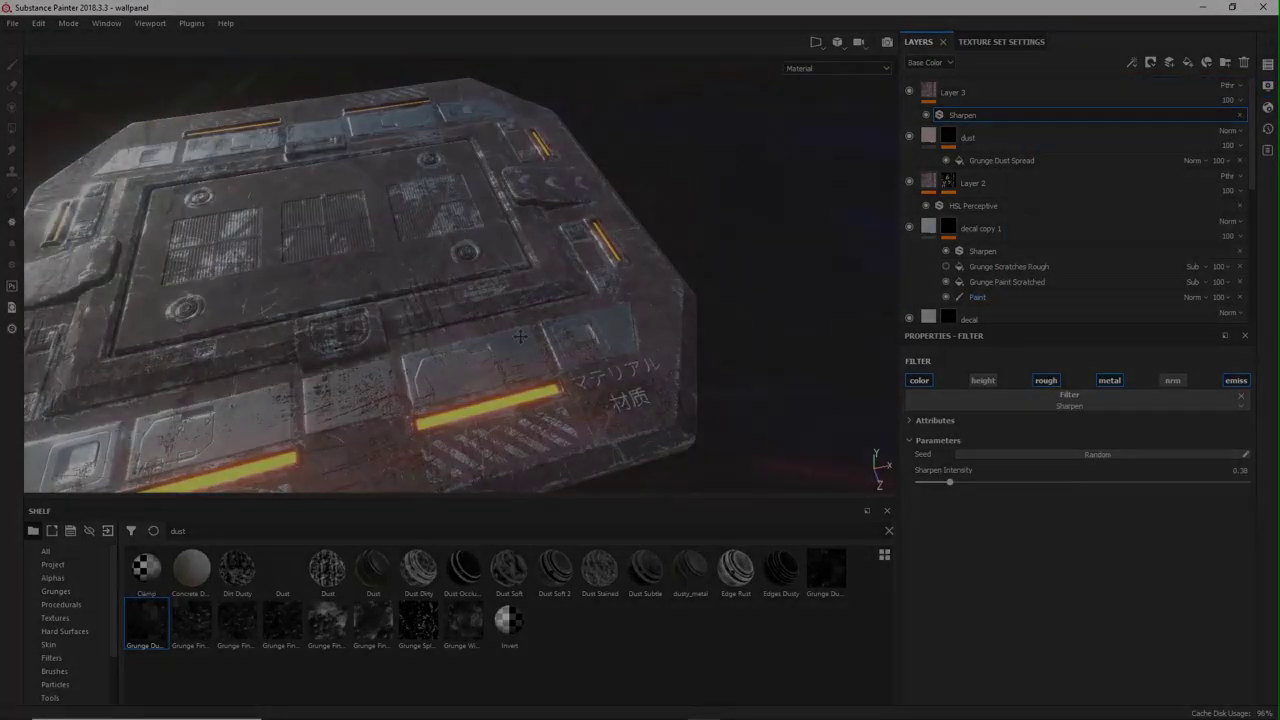